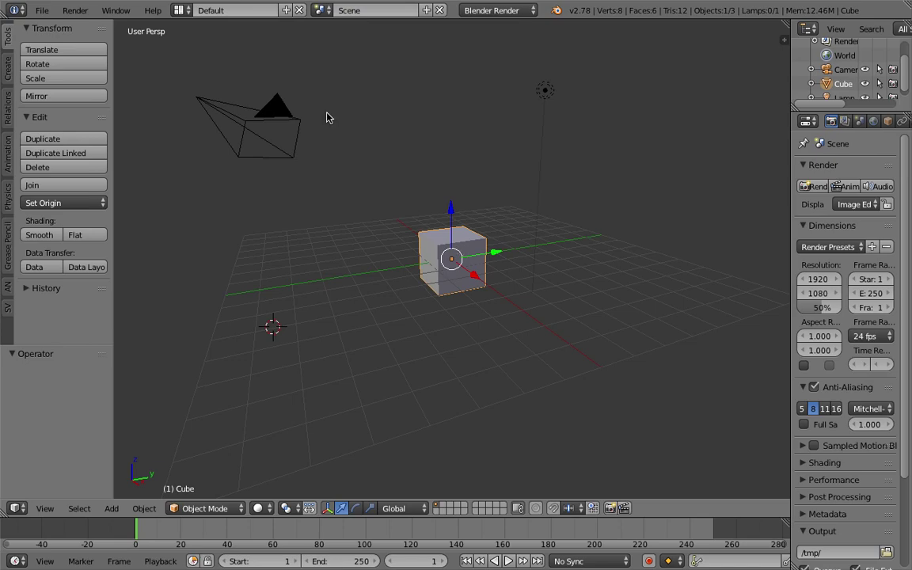
Show the Blender splash screen to check the version, and close it
{"action": "left_click", "coordinate": [152, 10]}
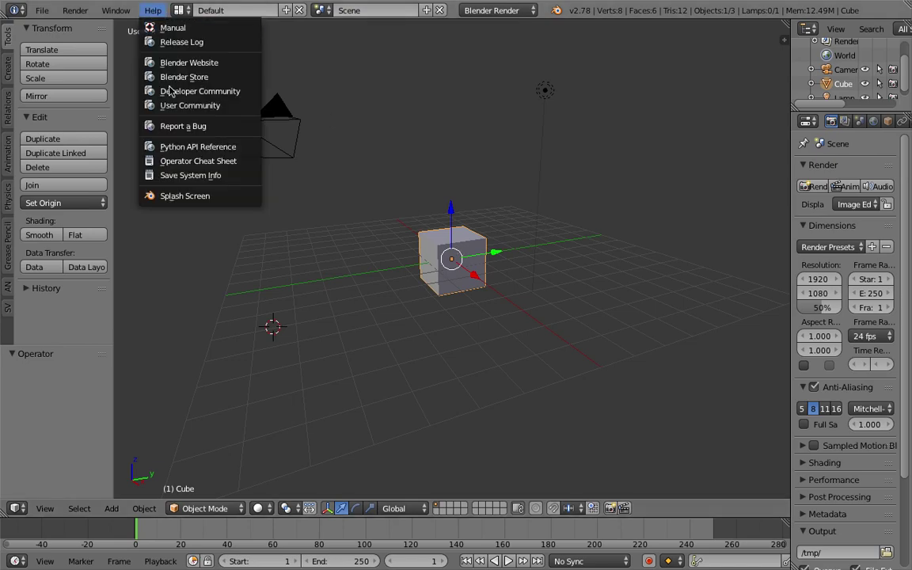
{"action": "left_click", "coordinate": [184, 194]}
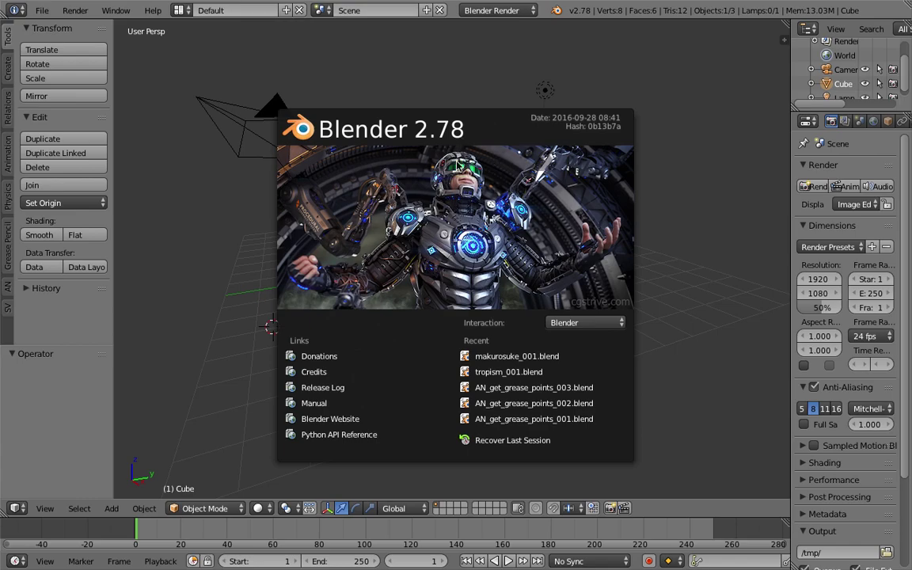
{"action": "left_click", "coordinate": [439, 92]}
{"action": "middle_click_drag", "start_coordinate": [453, 160], "coordinate": [279, 181]}
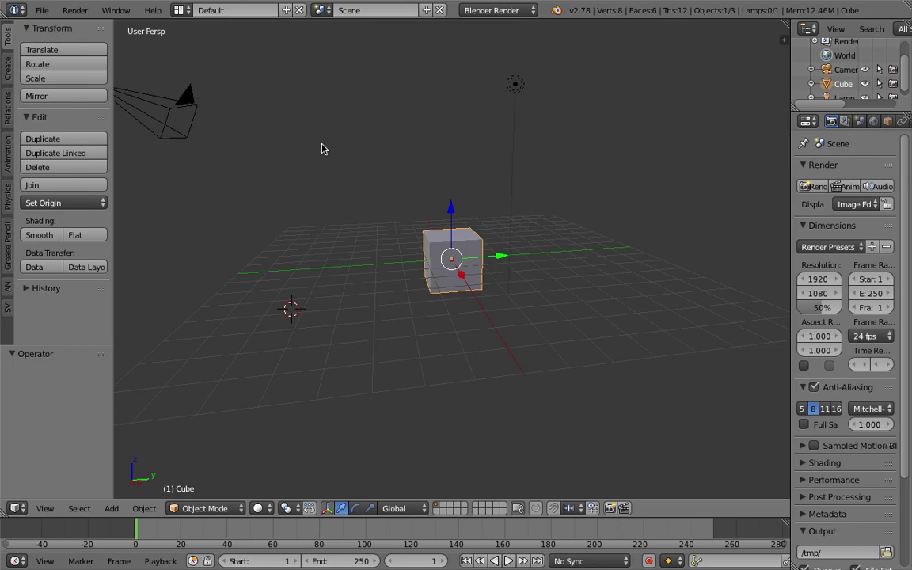
{"action": "middle_click_drag", "start_coordinate": [381, 185], "coordinate": [456, 203]}
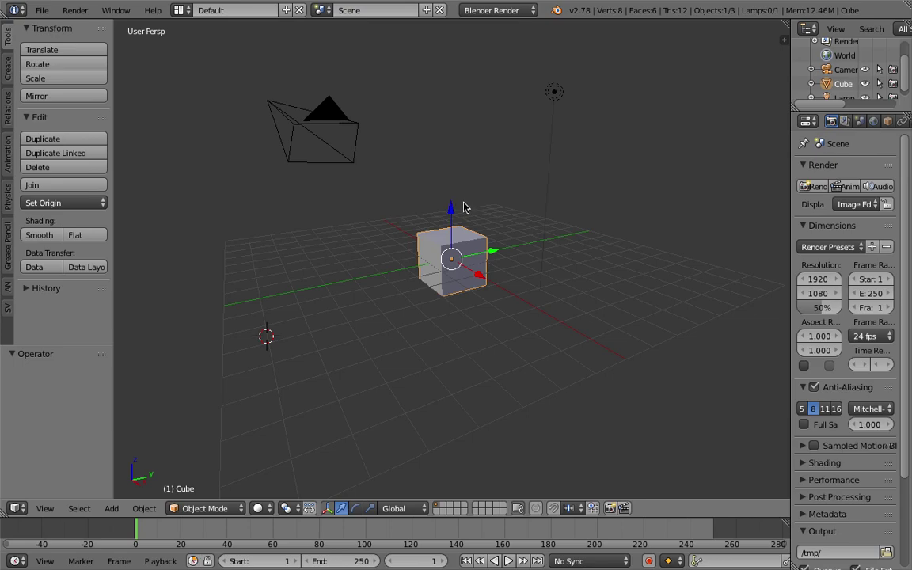
{"action": "middle_click_drag", "start_coordinate": [486, 195], "coordinate": [491, 247]}
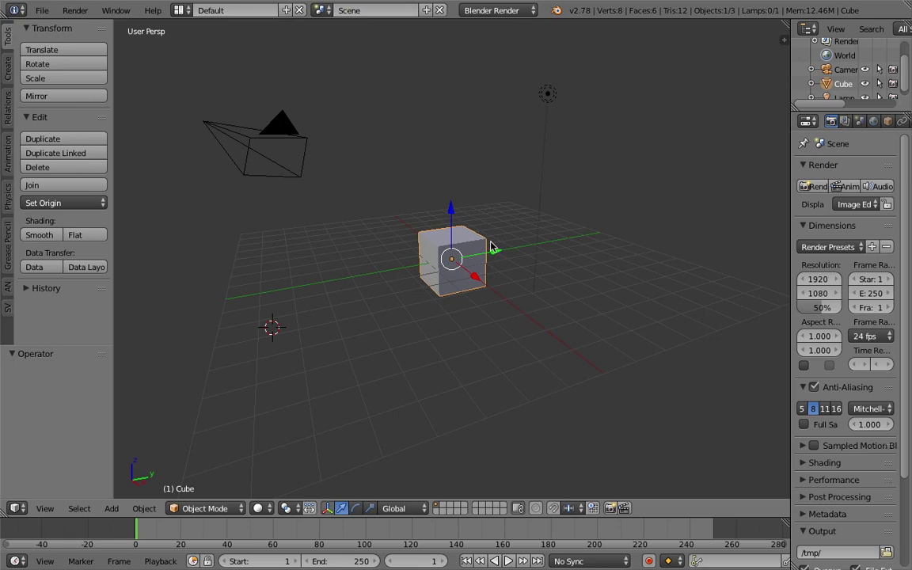
Switch to the web browser and look through the Google image results for "makuro kuro suke" as character references
{"action": "key", "text": "ctrl+Right"}
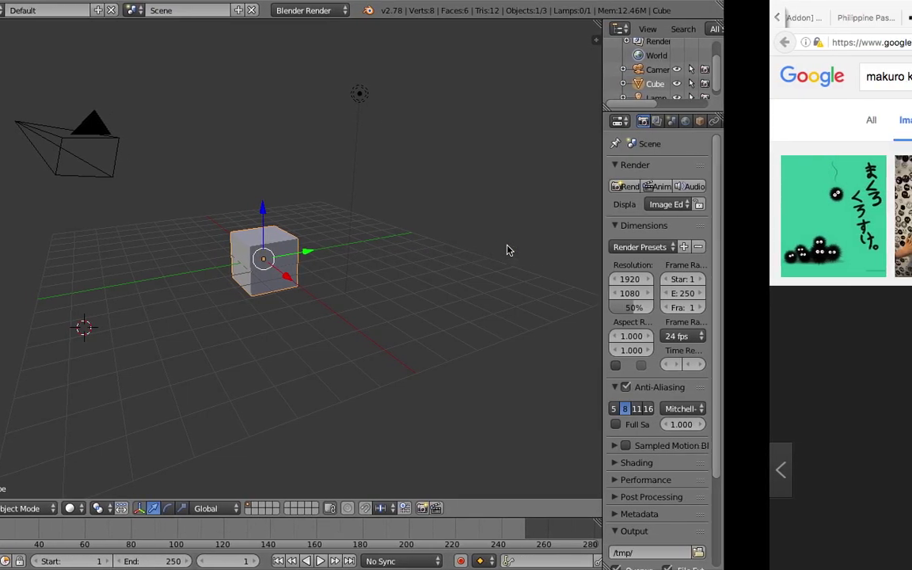
{"action": "scroll", "coordinate": [509, 257], "scroll_direction": "down", "scroll_amount": 2}
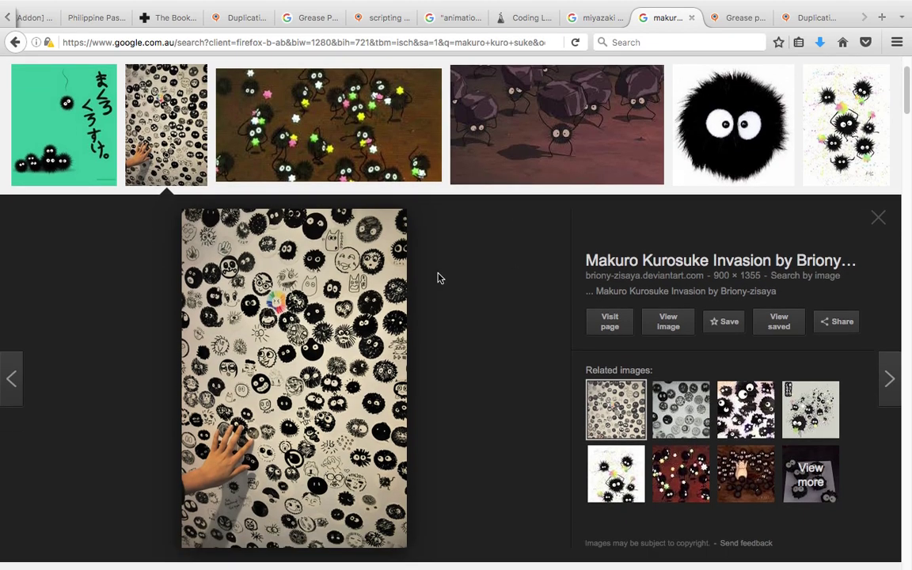
{"action": "scroll", "coordinate": [407, 289], "scroll_direction": "down", "scroll_amount": 1}
{"action": "scroll", "coordinate": [408, 289], "scroll_direction": "up", "scroll_amount": 2}
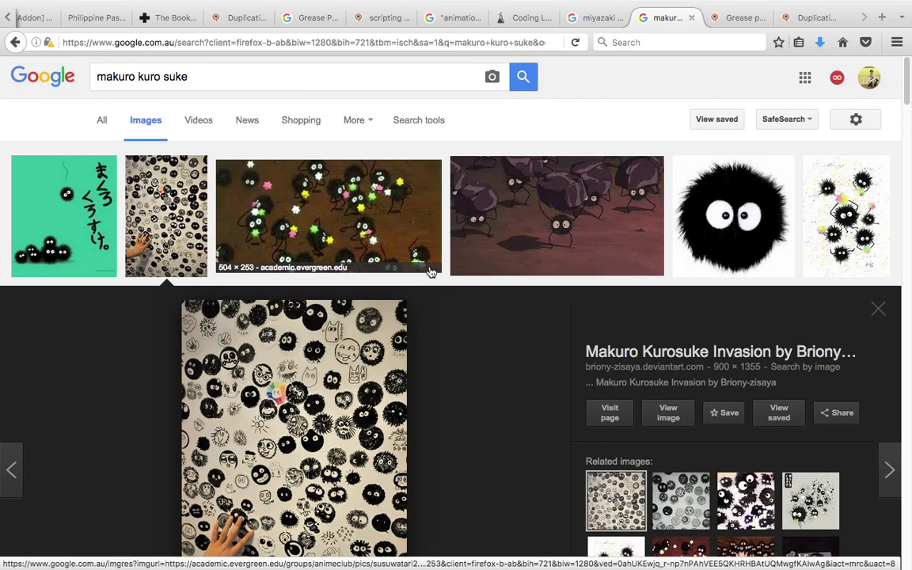
{"action": "scroll", "coordinate": [364, 214], "scroll_direction": "down", "scroll_amount": 1}
{"action": "scroll", "coordinate": [514, 269], "scroll_direction": "down", "scroll_amount": 1}
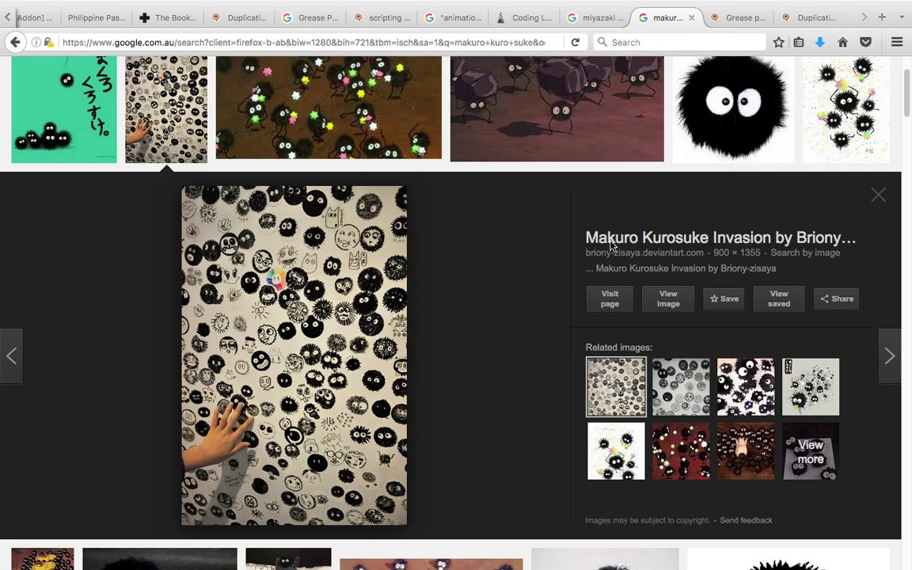
{"action": "scroll", "coordinate": [626, 242], "scroll_direction": "down", "scroll_amount": 1}
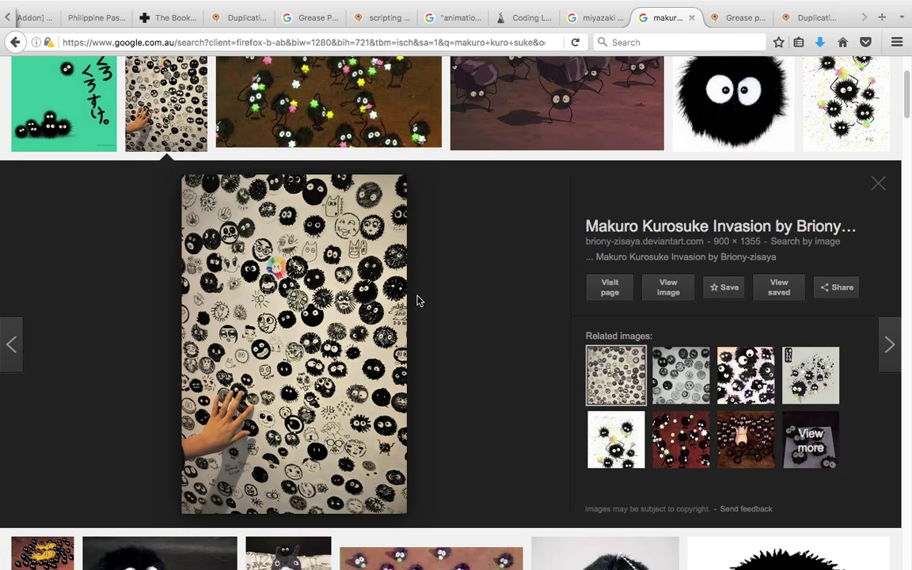
{"action": "scroll", "coordinate": [404, 295], "scroll_direction": "down", "scroll_amount": 1}
{"action": "scroll", "coordinate": [652, 198], "scroll_direction": "up", "scroll_amount": 2}
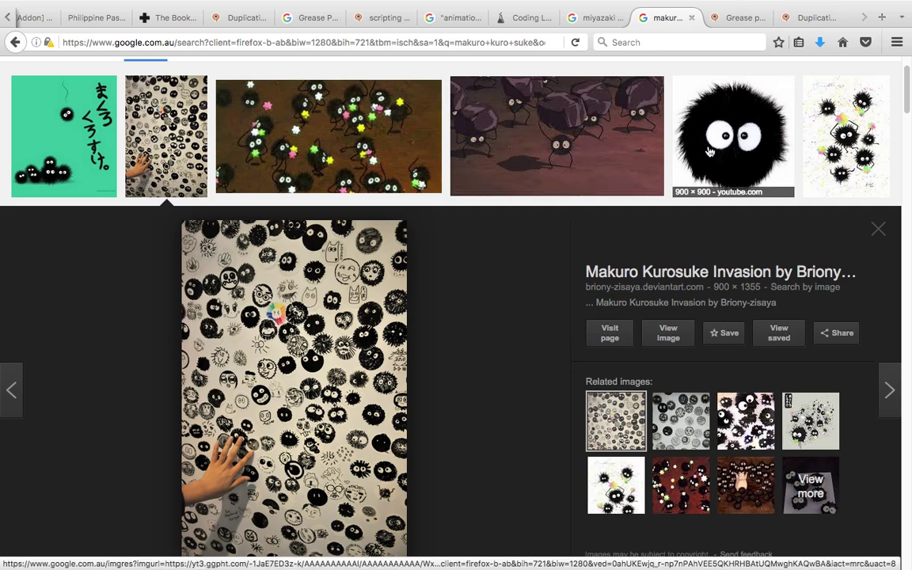
{"action": "scroll", "coordinate": [515, 320], "scroll_direction": "down", "scroll_amount": 2}
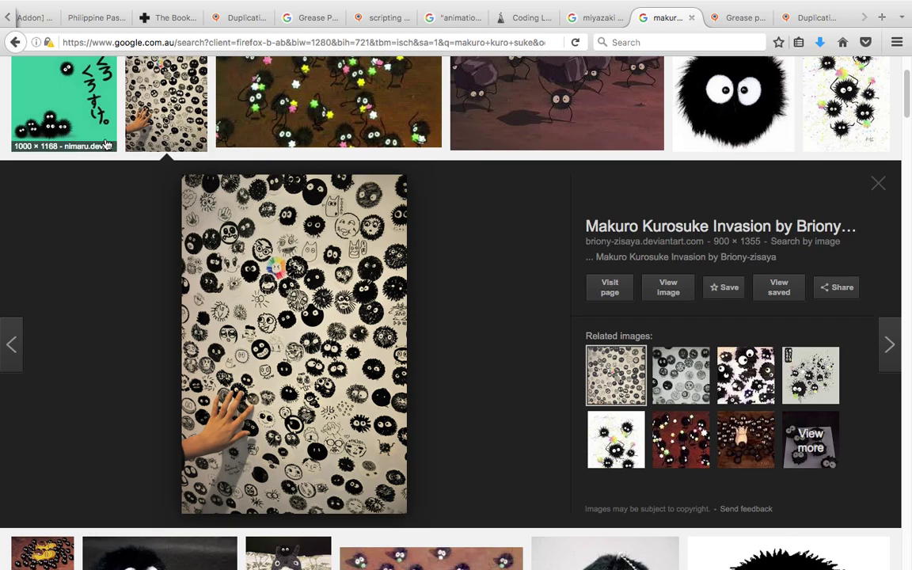
{"action": "scroll", "coordinate": [315, 355], "scroll_direction": "down", "scroll_amount": 1}
{"action": "scroll", "coordinate": [368, 374], "scroll_direction": "down", "scroll_amount": 5}
{"action": "scroll", "coordinate": [396, 381], "scroll_direction": "down", "scroll_amount": 2}
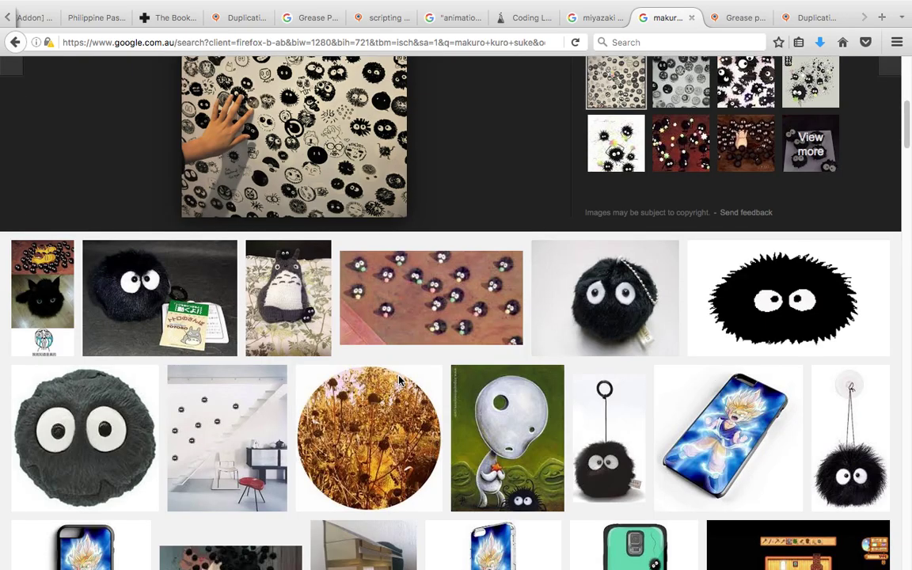
{"action": "scroll", "coordinate": [400, 381], "scroll_direction": "down", "scroll_amount": 6}
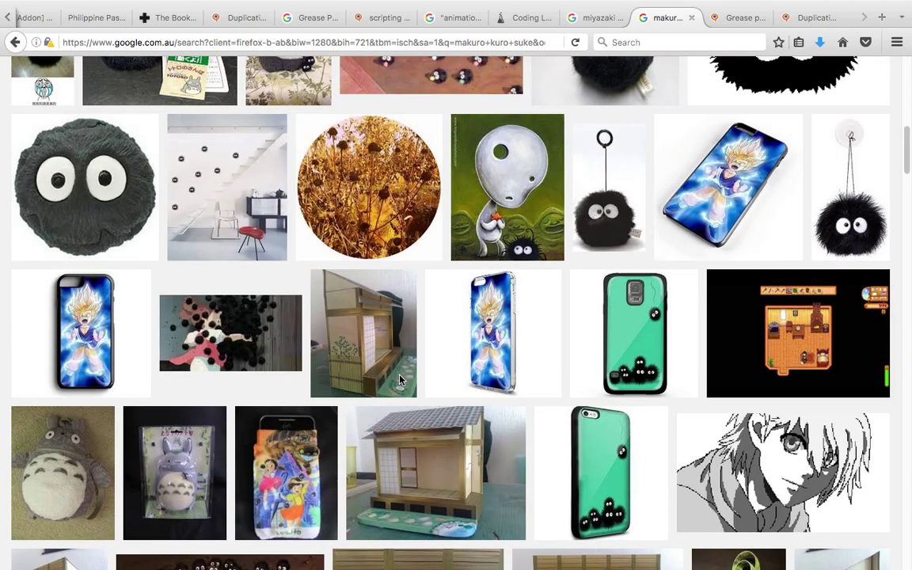
{"action": "scroll", "coordinate": [400, 381], "scroll_direction": "up", "scroll_amount": 2}
{"action": "scroll", "coordinate": [400, 378], "scroll_direction": "up", "scroll_amount": 1}
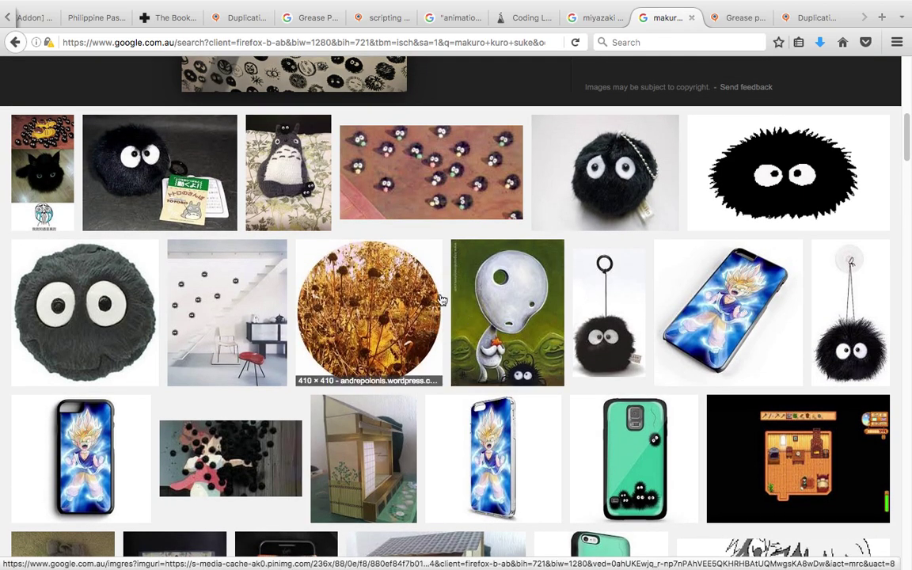
{"action": "scroll", "coordinate": [479, 301], "scroll_direction": "down", "scroll_amount": 1}
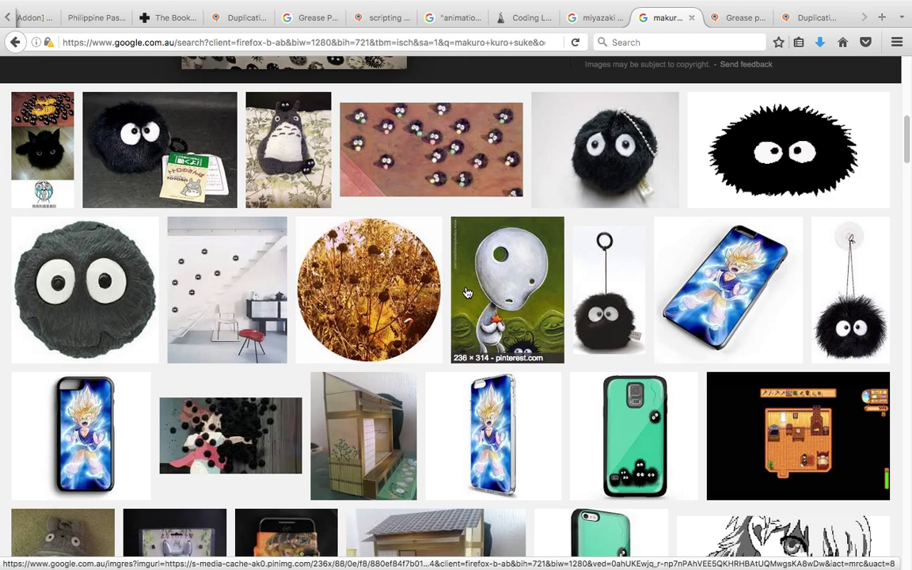
{"action": "scroll", "coordinate": [491, 293], "scroll_direction": "down", "scroll_amount": 2}
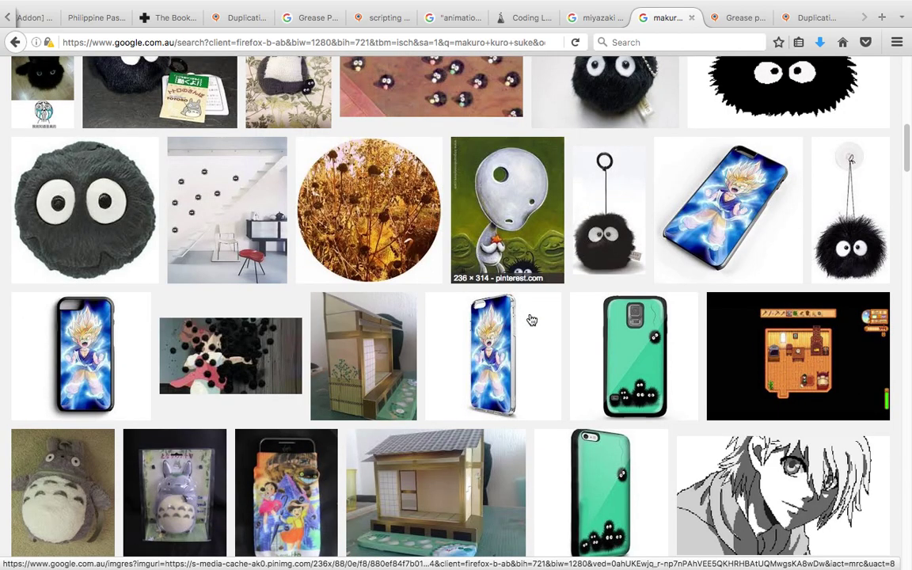
{"action": "scroll", "coordinate": [532, 320], "scroll_direction": "down", "scroll_amount": 5}
{"action": "scroll", "coordinate": [420, 332], "scroll_direction": "down", "scroll_amount": 4}
{"action": "scroll", "coordinate": [425, 346], "scroll_direction": "down", "scroll_amount": 3}
{"action": "scroll", "coordinate": [423, 348], "scroll_direction": "up", "scroll_amount": 4}
{"action": "scroll", "coordinate": [420, 352], "scroll_direction": "down", "scroll_amount": 4}
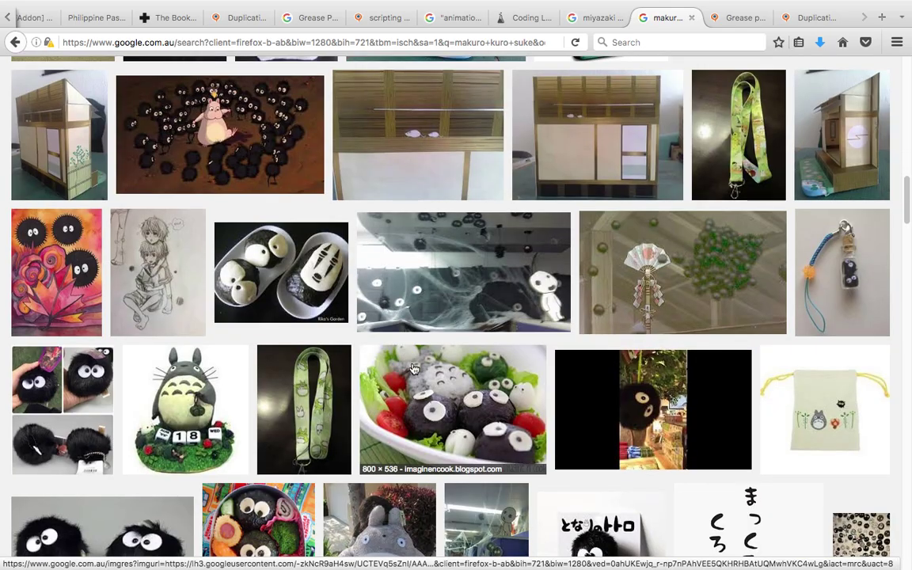
{"action": "scroll", "coordinate": [413, 368], "scroll_direction": "down", "scroll_amount": 8}
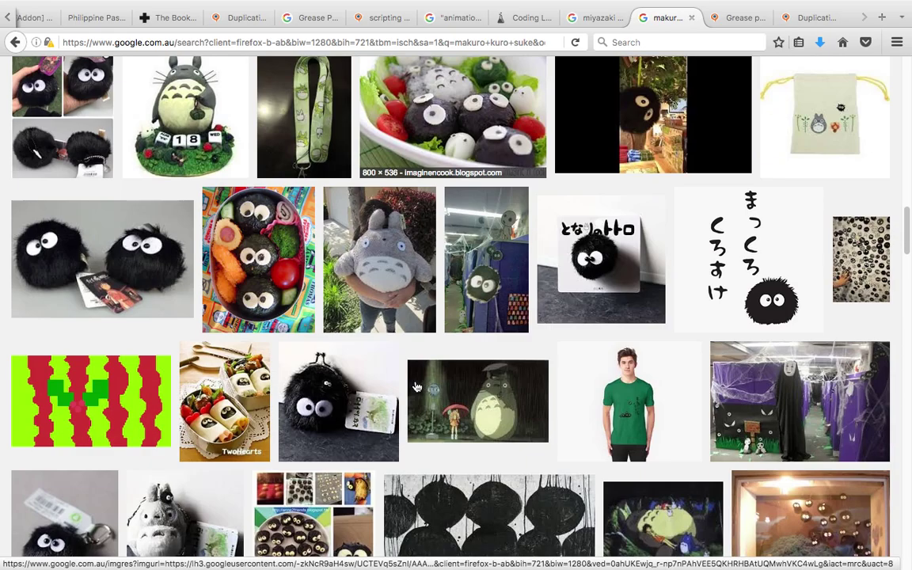
{"action": "scroll", "coordinate": [417, 387], "scroll_direction": "up", "scroll_amount": 20}
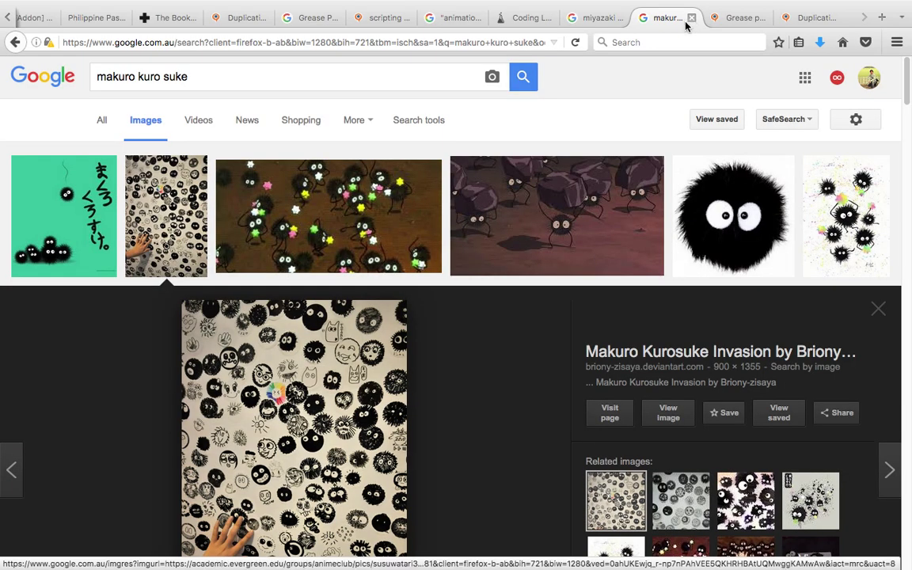
Close the image search page and examine the Stack Exchange question on grease pencil animation tweening
{"action": "left_click", "coordinate": [691, 20]}
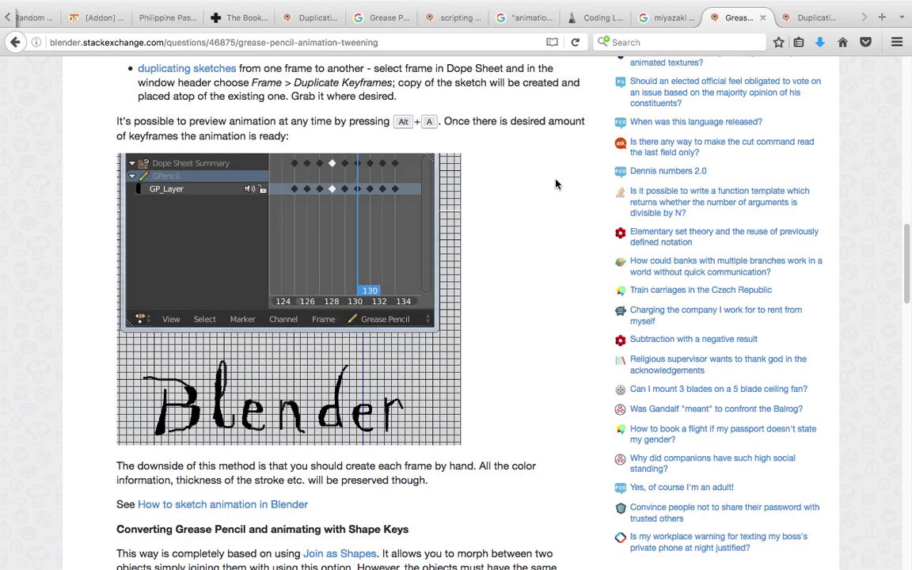
{"action": "scroll", "coordinate": [482, 254], "scroll_direction": "down", "scroll_amount": 2}
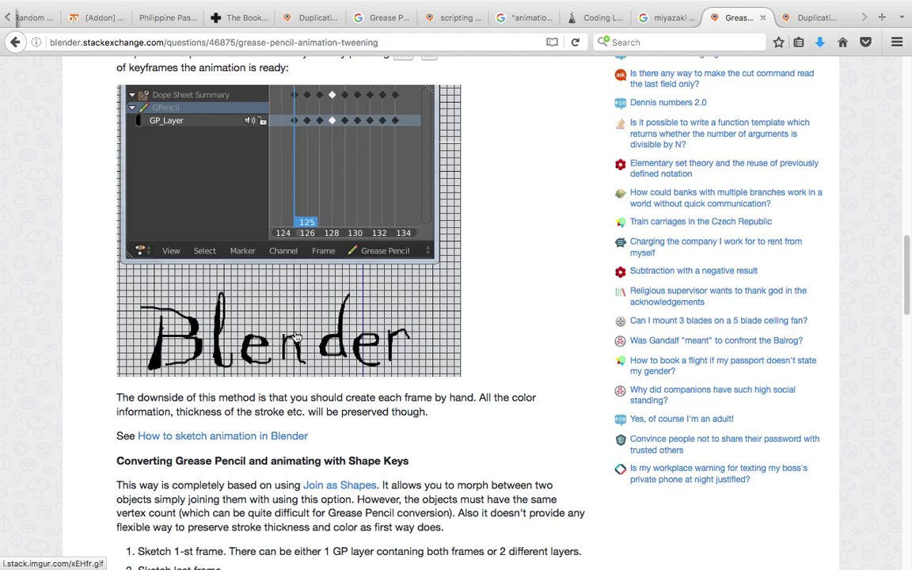
{"action": "scroll", "coordinate": [586, 215], "scroll_direction": "up", "scroll_amount": 12}
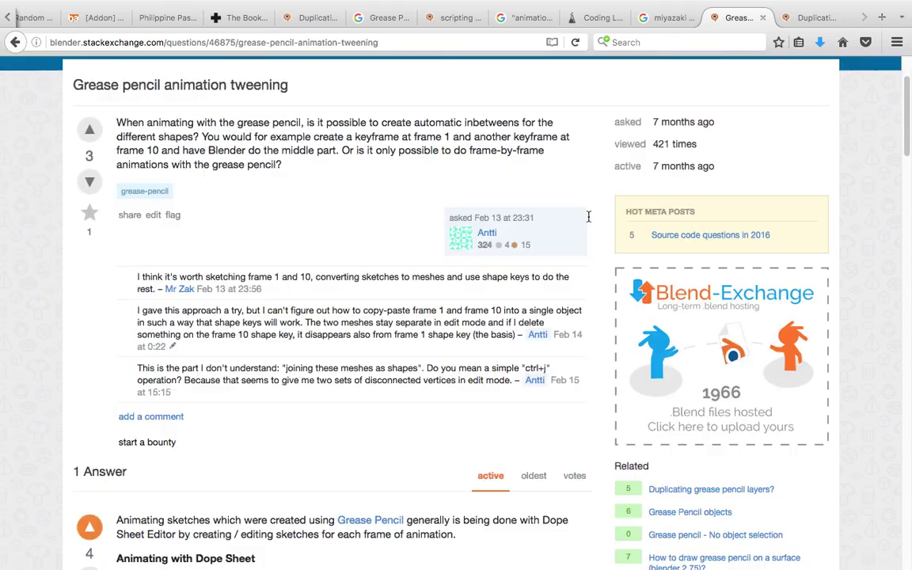
{"action": "scroll", "coordinate": [565, 208], "scroll_direction": "down", "scroll_amount": 3}
Switch back to Blender and delete the default cube
{"action": "key", "text": "ctrl+Left"}
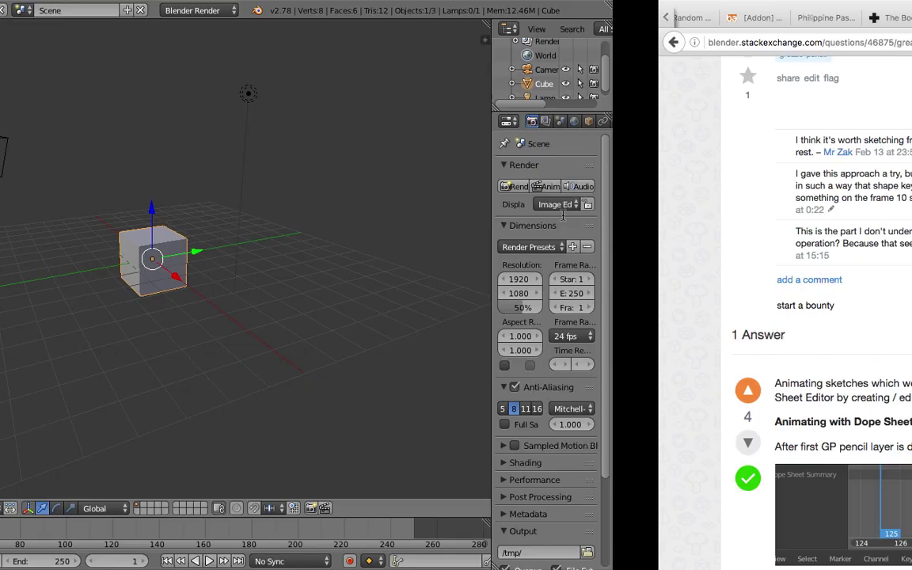
{"action": "scroll", "coordinate": [475, 227], "scroll_direction": "left", "scroll_amount": 5}
{"action": "scroll", "coordinate": [461, 225], "scroll_direction": "up", "scroll_amount": 2, "text": "ctrl"}
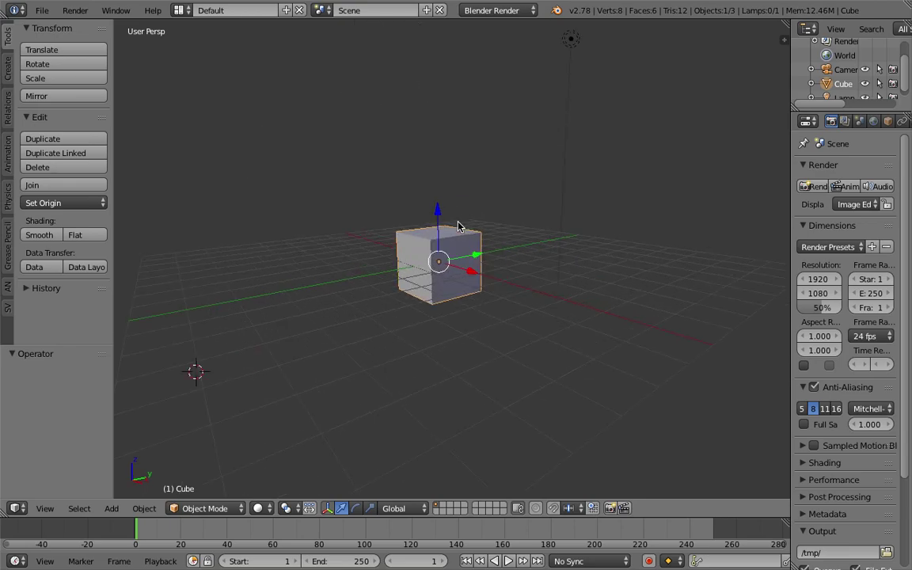
{"action": "scroll", "coordinate": [456, 229], "scroll_direction": "left", "scroll_amount": 2}
{"action": "key", "text": "x"}
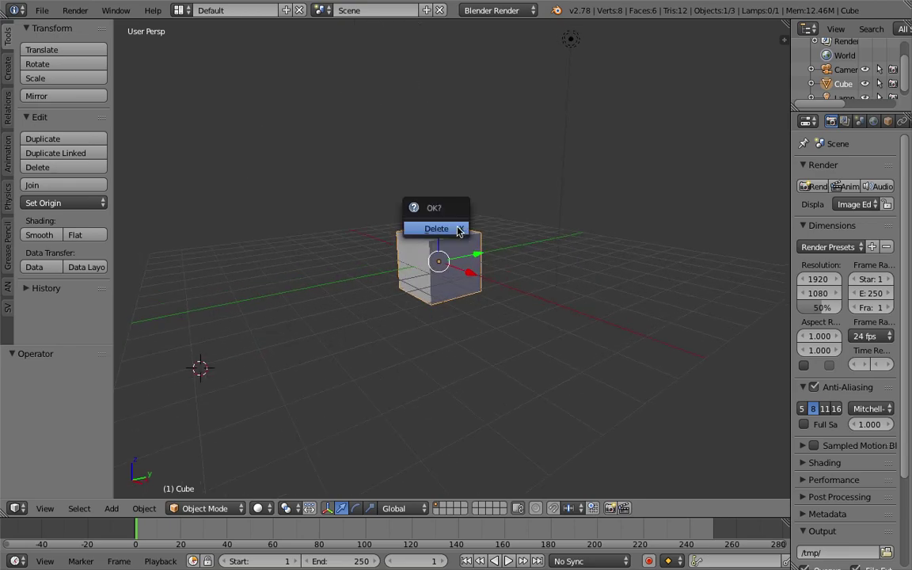
{"action": "left_click", "coordinate": [411, 228]}
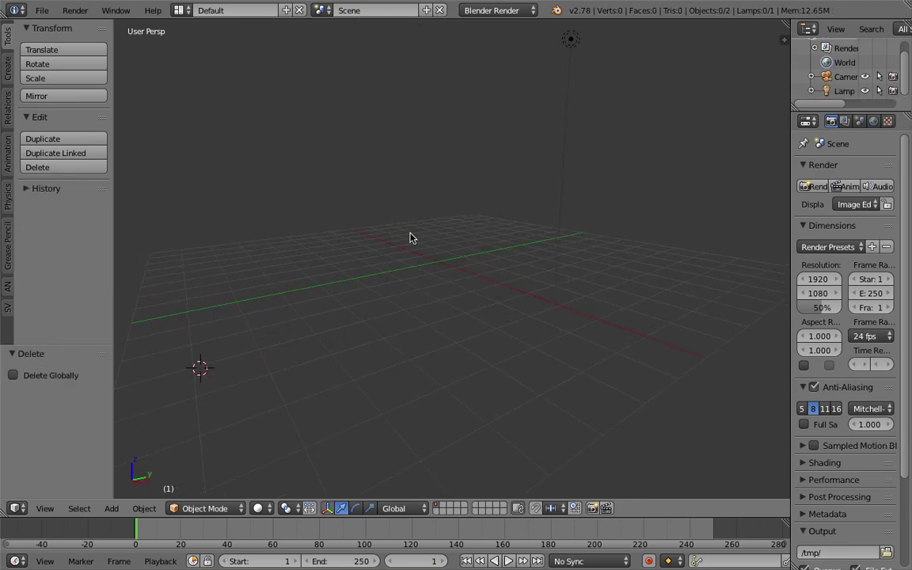
Show the Grease Pencil tools and layer settings beside the 3D view, and enlarge the tool area
{"action": "left_click", "coordinate": [10, 242]}
{"action": "scroll", "coordinate": [410, 241], "scroll_direction": "down", "scroll_amount": 1}
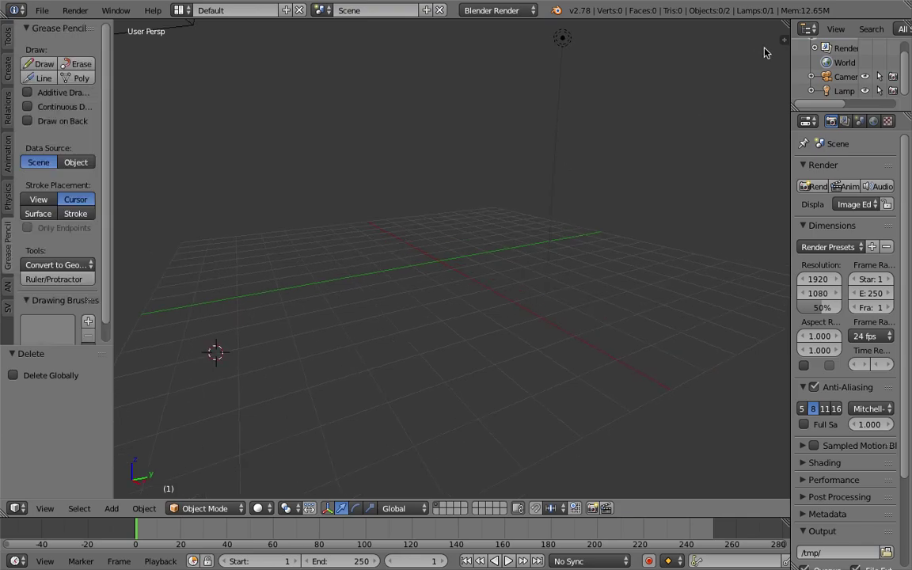
{"action": "left_click", "coordinate": [783, 40]}
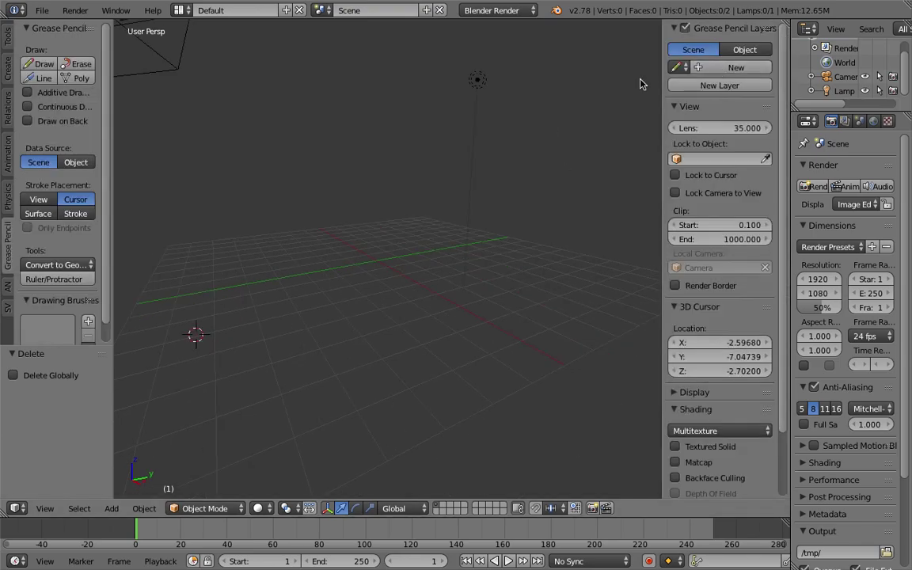
{"action": "scroll", "coordinate": [316, 269], "scroll_direction": "down", "scroll_amount": 1}
{"action": "left_click_drag", "start_coordinate": [95, 345], "coordinate": [90, 371]}
Place the 3D cursor near the scene origin and set the 3D view to an orthographic front view
{"action": "middle_click_drag", "start_coordinate": [360, 218], "coordinate": [415, 253]}
{"action": "left_click", "coordinate": [377, 258]}
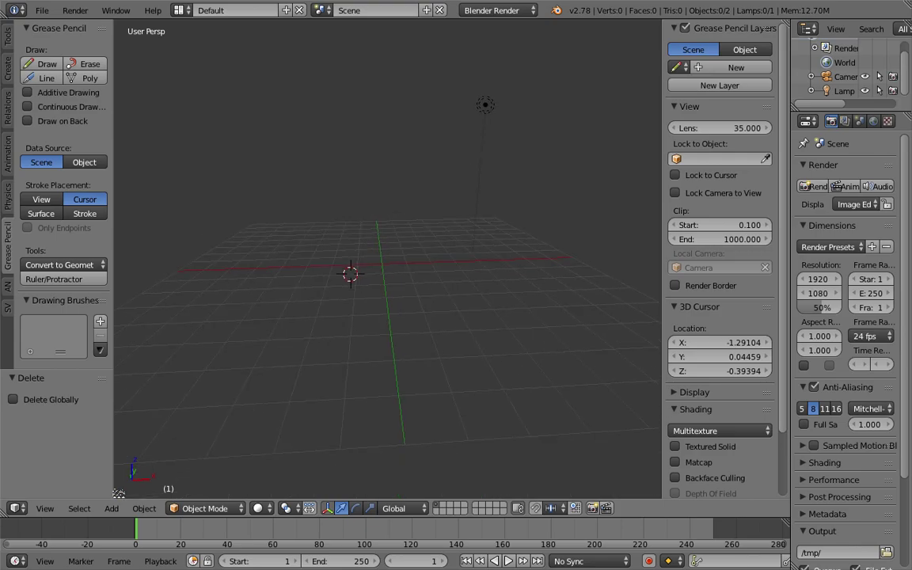
{"action": "left_click", "coordinate": [46, 508]}
{"action": "left_click", "coordinate": [83, 413]}
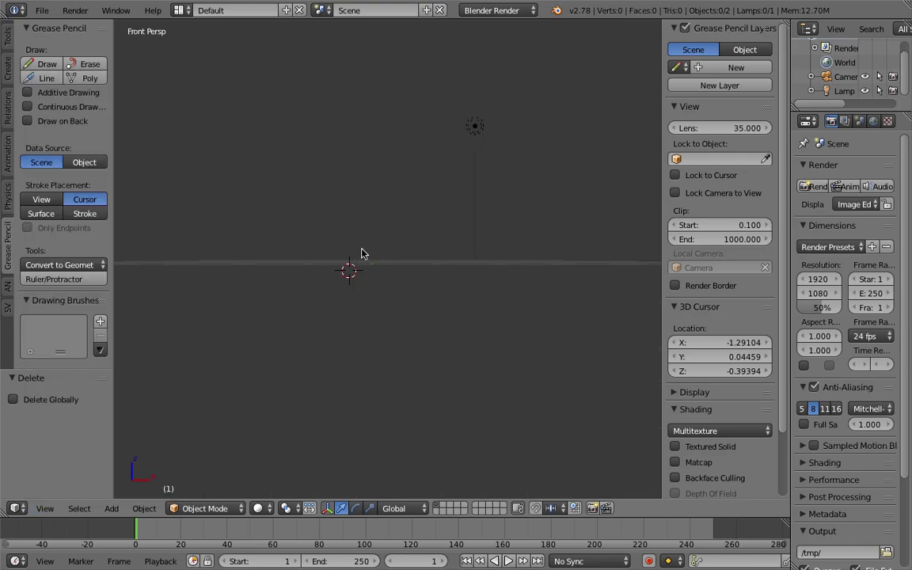
{"action": "left_click", "coordinate": [45, 509]}
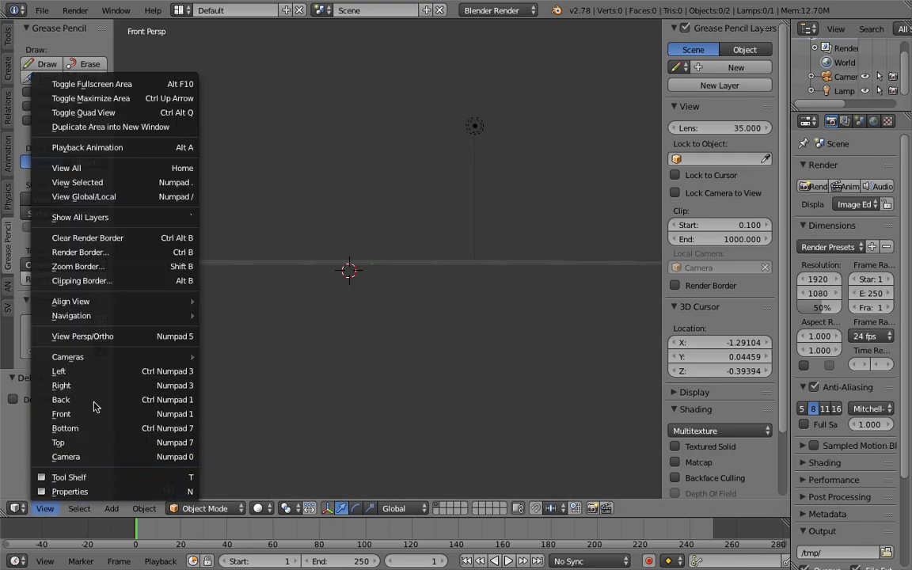
{"action": "left_click", "coordinate": [115, 337]}
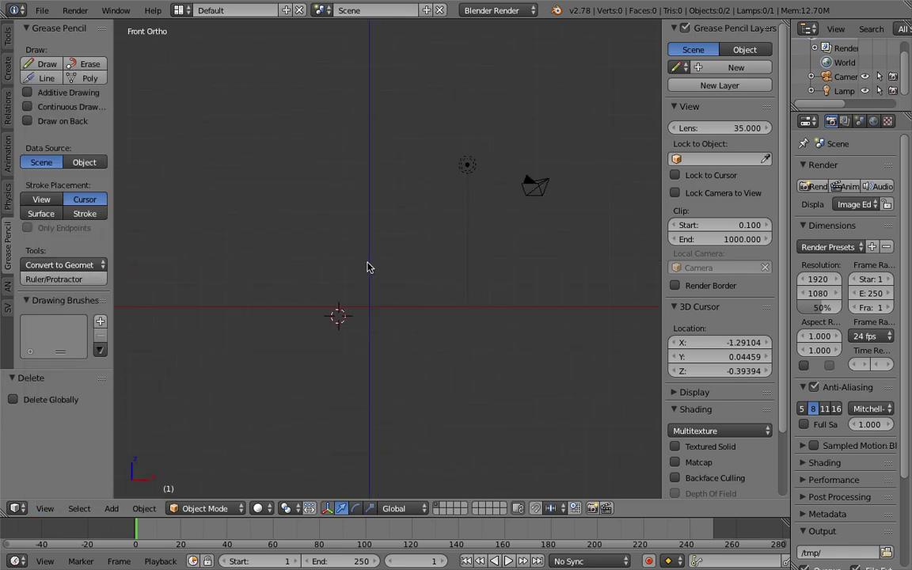
Move the lamp and the camera together to layer 2
{"action": "right_click", "coordinate": [461, 169]}
{"action": "right_click", "coordinate": [522, 188], "text": "shift"}
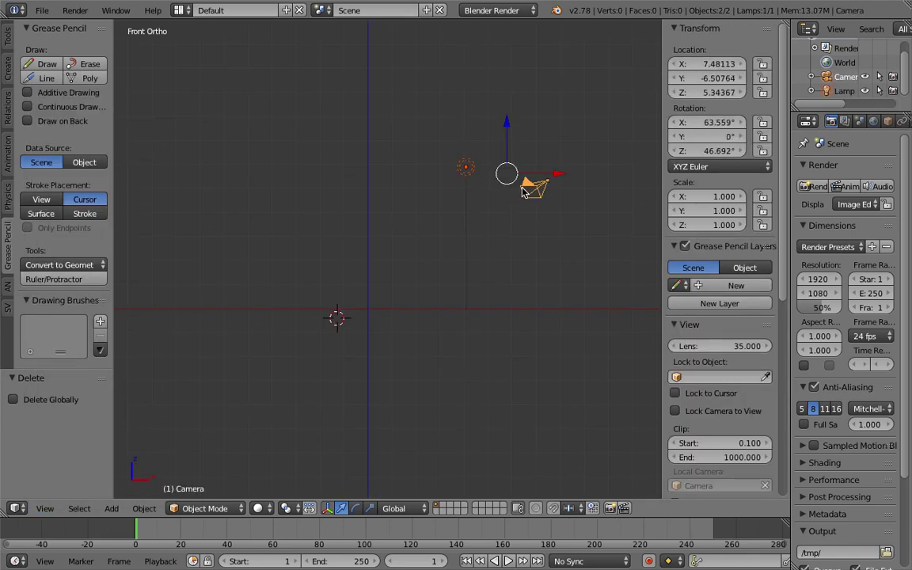
{"action": "key", "text": "m"}
{"action": "key", "text": "2"}
{"action": "left_click", "coordinate": [453, 149]}
Save the Blender file to the Desktop as AN_GreasePencilTwo_001
{"action": "key", "text": "ctrl+s"}
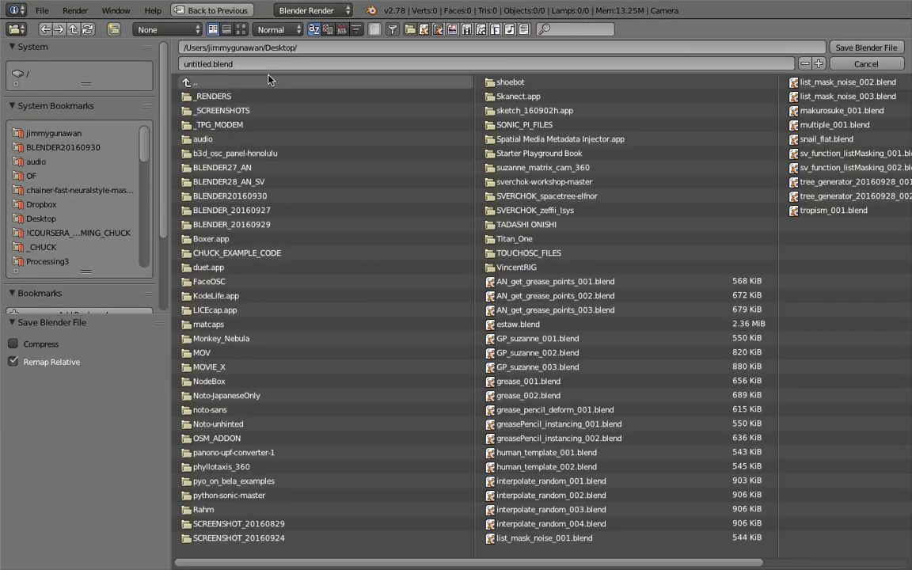
{"action": "left_click", "coordinate": [209, 64]}
{"action": "type", "text": "AN"}
{"action": "key", "text": "Return"}
{"action": "type", "text": "_GreasePencilTwo_001"}
{"action": "left_click", "coordinate": [866, 47]}
{"action": "scroll", "coordinate": [365, 269], "scroll_direction": "up", "scroll_amount": 2}
{"action": "middle_click_drag", "start_coordinate": [365, 268], "coordinate": [395, 220], "text": "shift"}
{"action": "scroll", "coordinate": [373, 222], "scroll_direction": "down", "scroll_amount": 1}
Switch to the web browser and examine the Stack Exchange answer on Grease Pencil layers, frames, strokes and points in Python
{"action": "key", "text": "ctrl+Right"}
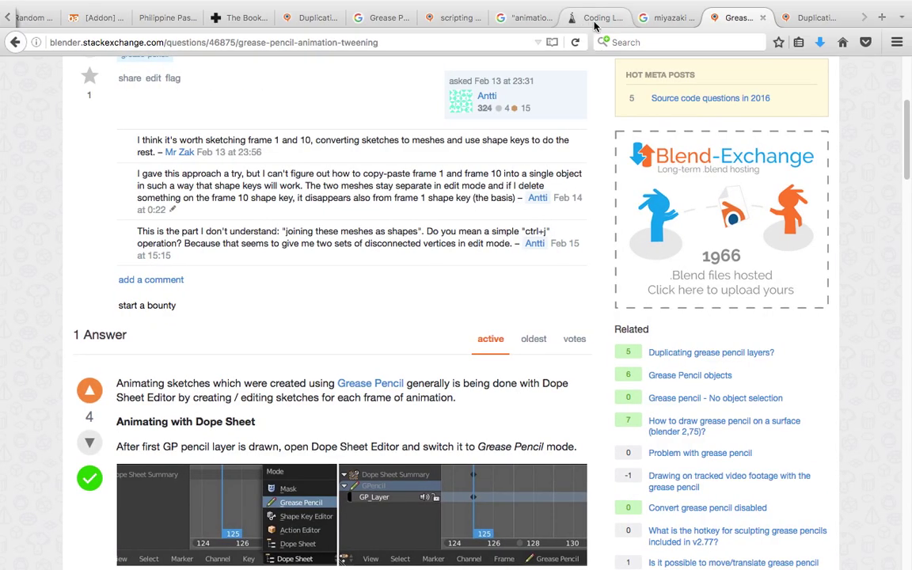
{"action": "left_click", "coordinate": [464, 21]}
{"action": "scroll", "coordinate": [364, 217], "scroll_direction": "up", "scroll_amount": 8}
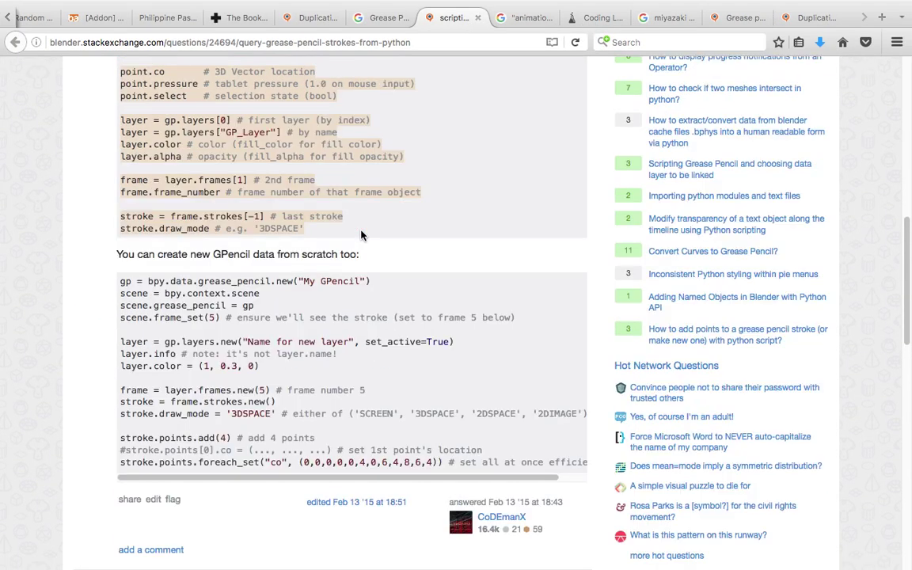
{"action": "scroll", "coordinate": [358, 244], "scroll_direction": "down", "scroll_amount": 1}
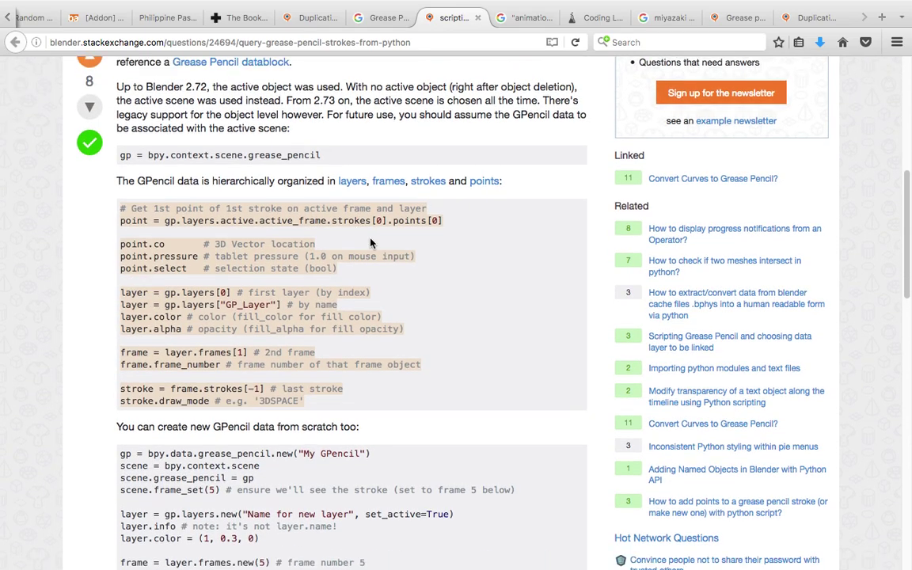
{"action": "scroll", "coordinate": [346, 253], "scroll_direction": "down", "scroll_amount": 1}
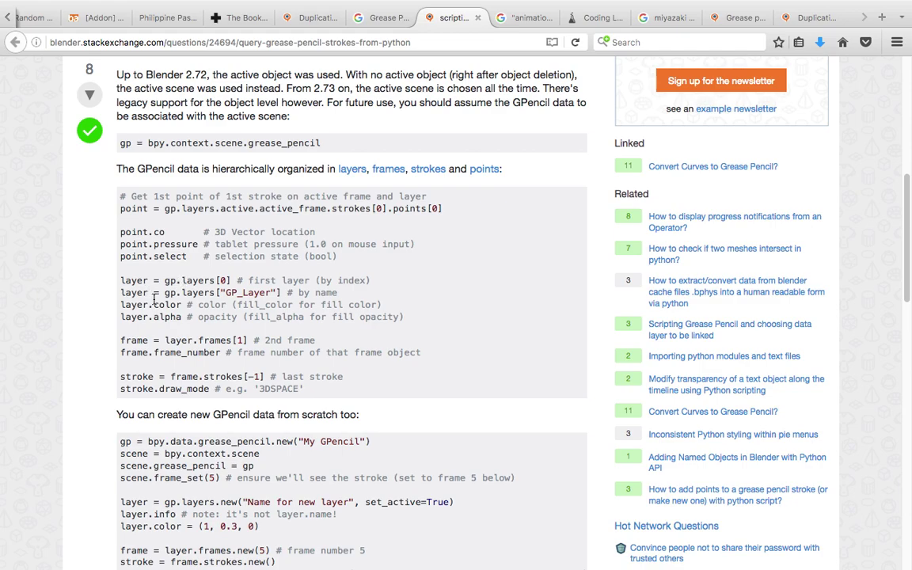
{"action": "triple_click", "coordinate": [135, 341]}
{"action": "left_click_drag", "start_coordinate": [149, 341], "coordinate": [121, 342]}
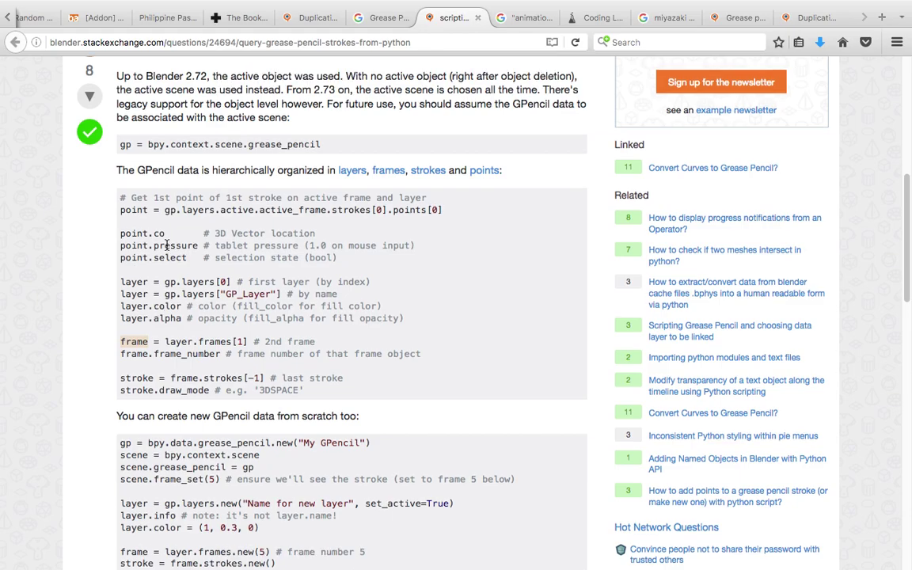
{"action": "scroll", "coordinate": [222, 346], "scroll_direction": "down", "scroll_amount": 6}
{"action": "scroll", "coordinate": [223, 346], "scroll_direction": "up", "scroll_amount": 5}
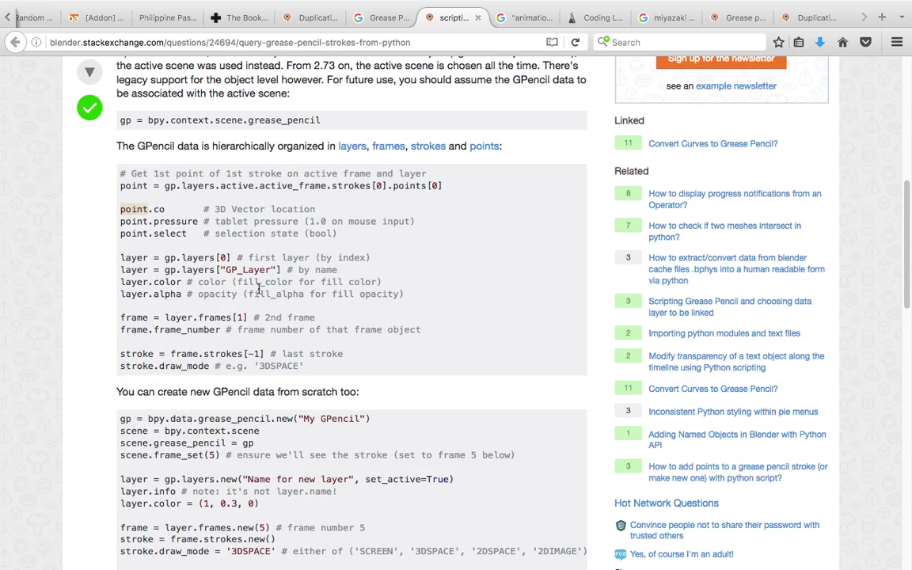
{"action": "scroll", "coordinate": [198, 249], "scroll_direction": "down", "scroll_amount": 3}
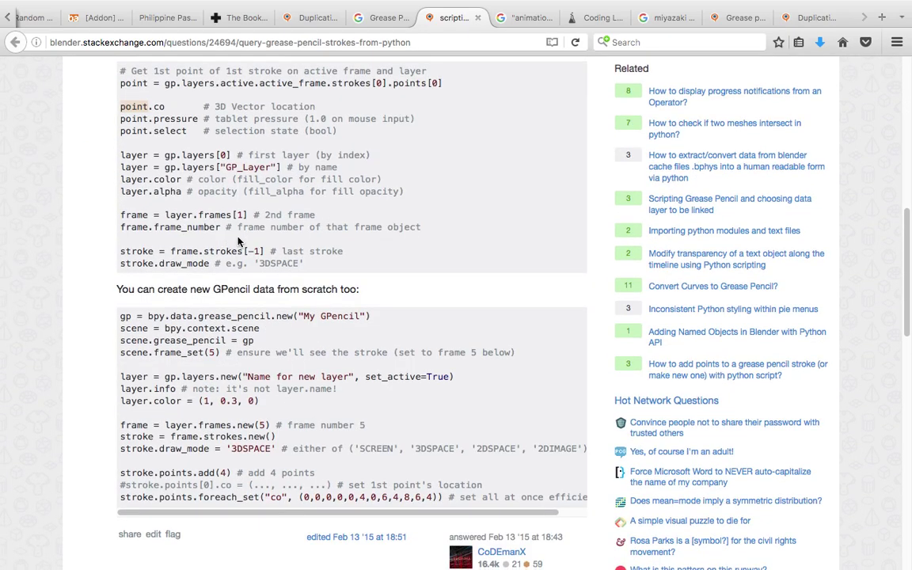
{"action": "scroll", "coordinate": [231, 179], "scroll_direction": "up", "scroll_amount": 3}
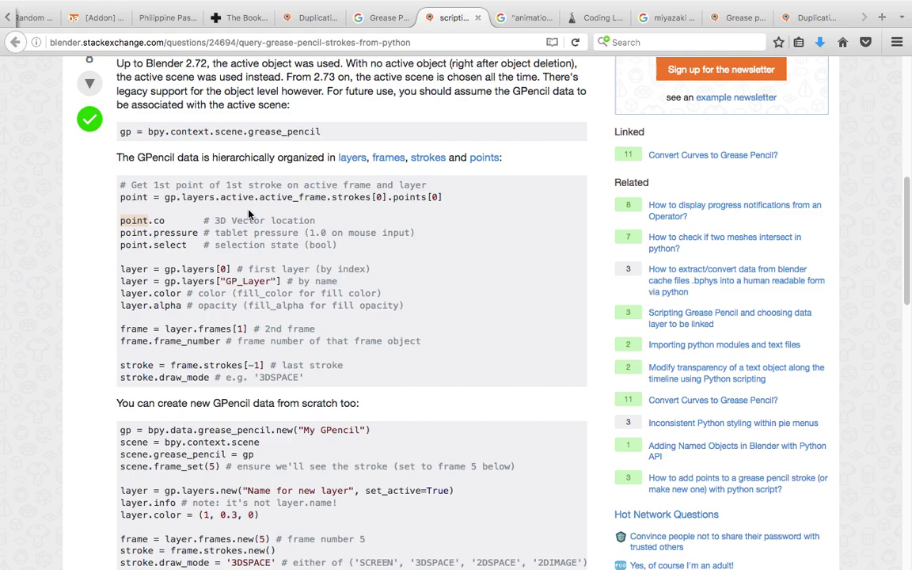
{"action": "scroll", "coordinate": [396, 215], "scroll_direction": "down", "scroll_amount": 1}
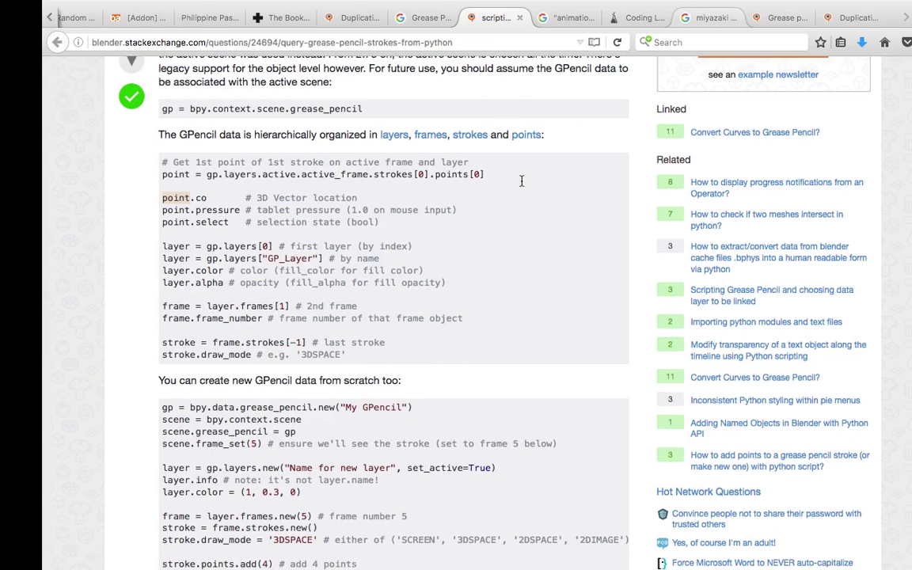
Switch back to Blender and draw a closed, roughly circular Grease Pencil outline around the scene origin
{"action": "key", "text": "ctrl+Left"}
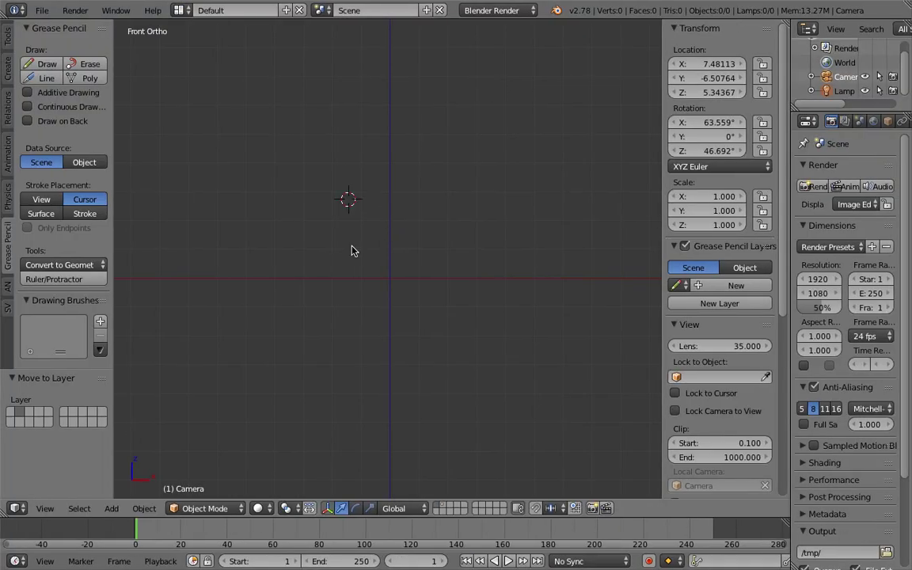
{"action": "left_click", "coordinate": [310, 162]}
{"action": "key", "text": "d"}
{"action": "left_click_drag", "start_coordinate": [343, 197], "coordinate": [338, 201]}
{"action": "mouse_move", "coordinate": [303, 257]}
{"action": "left_mouse_down"}
{"action": "mouse_move", "coordinate": [307, 292]}
{"action": "mouse_move", "coordinate": [350, 327]}
{"action": "mouse_move", "coordinate": [397, 336]}
{"action": "mouse_move", "coordinate": [449, 325]}
{"action": "mouse_move", "coordinate": [477, 251]}
{"action": "mouse_move", "coordinate": [466, 211]}
{"action": "mouse_move", "coordinate": [399, 177]}
{"action": "mouse_move", "coordinate": [349, 187]}
{"action": "mouse_move", "coordinate": [339, 201]}
{"action": "left_mouse_up"}
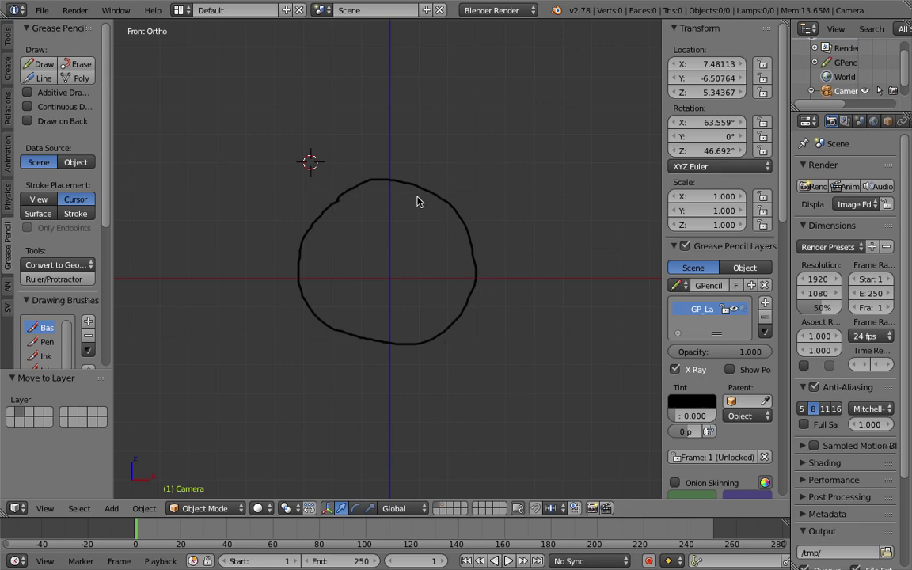
Enable Continuous Drawing for the Grease Pencil and widen the tool and properties areas beside the 3D view
{"action": "left_click_drag", "start_coordinate": [112, 114], "coordinate": [148, 127]}
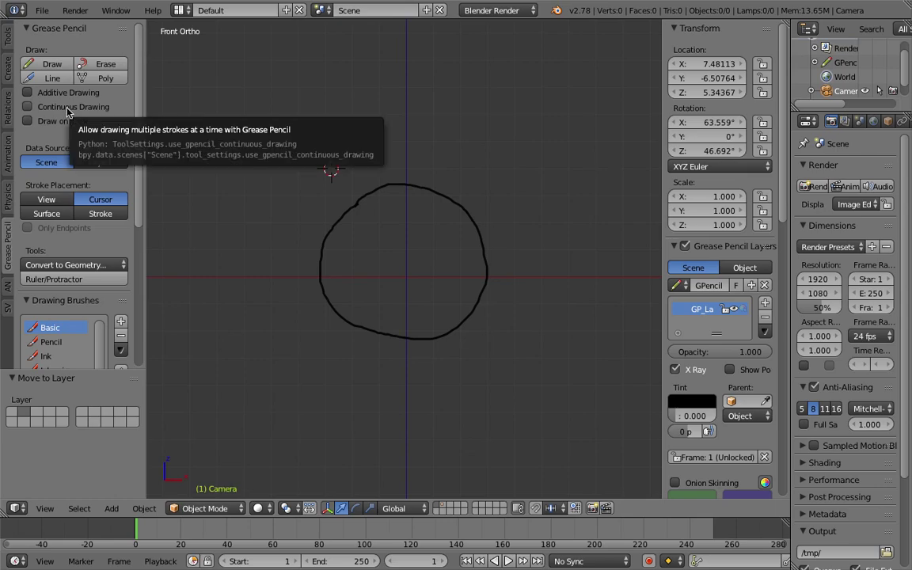
{"action": "left_click", "coordinate": [74, 106]}
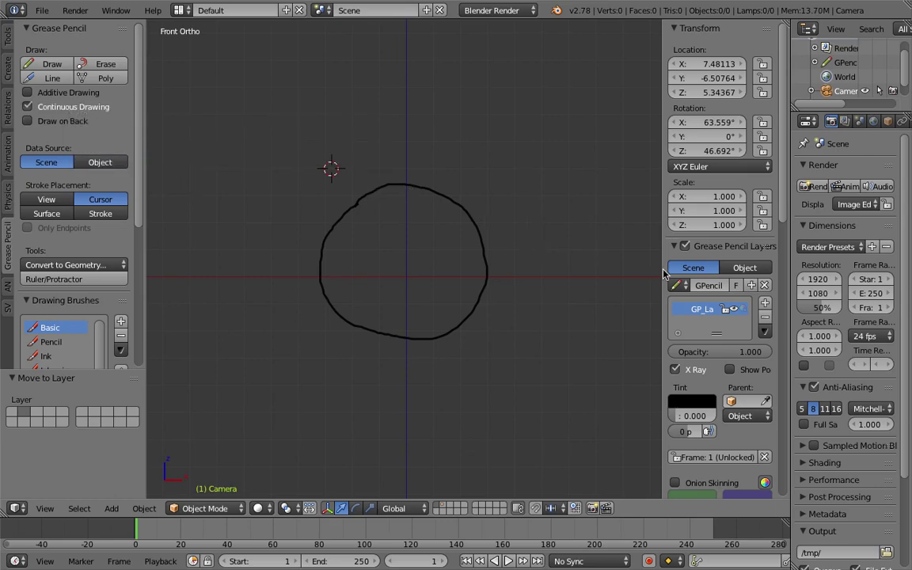
{"action": "left_click_drag", "start_coordinate": [662, 224], "coordinate": [599, 232]}
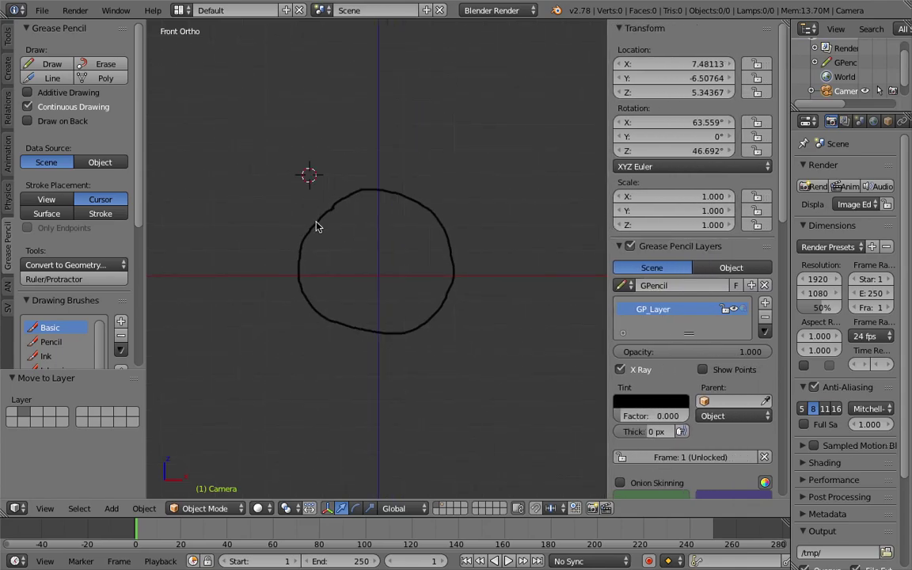
{"action": "scroll", "coordinate": [411, 245], "scroll_direction": "up", "scroll_amount": 1}
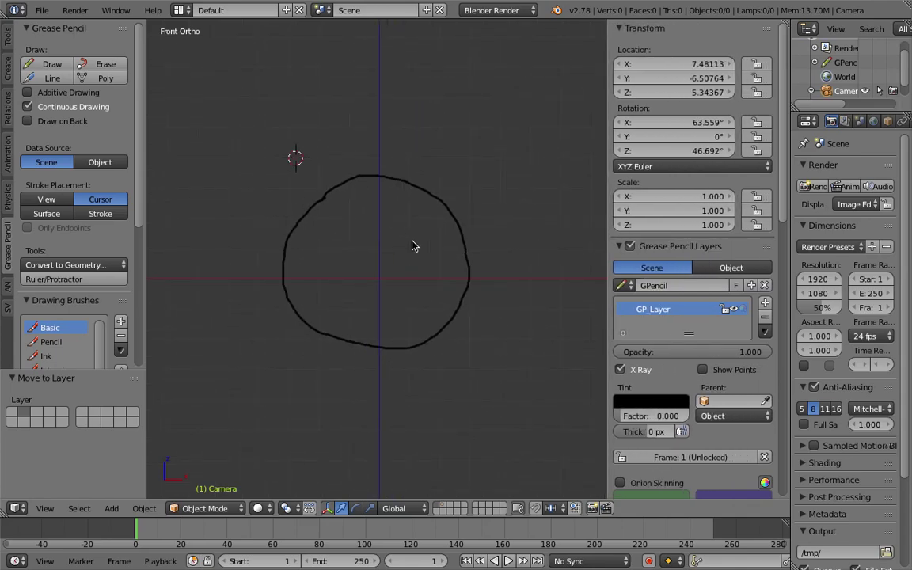
Collapse the Transform settings and bring the Grease Pencil palette colour settings into view
{"action": "left_click_drag", "start_coordinate": [786, 214], "coordinate": [773, 151]}
{"action": "left_click", "coordinate": [632, 30]}
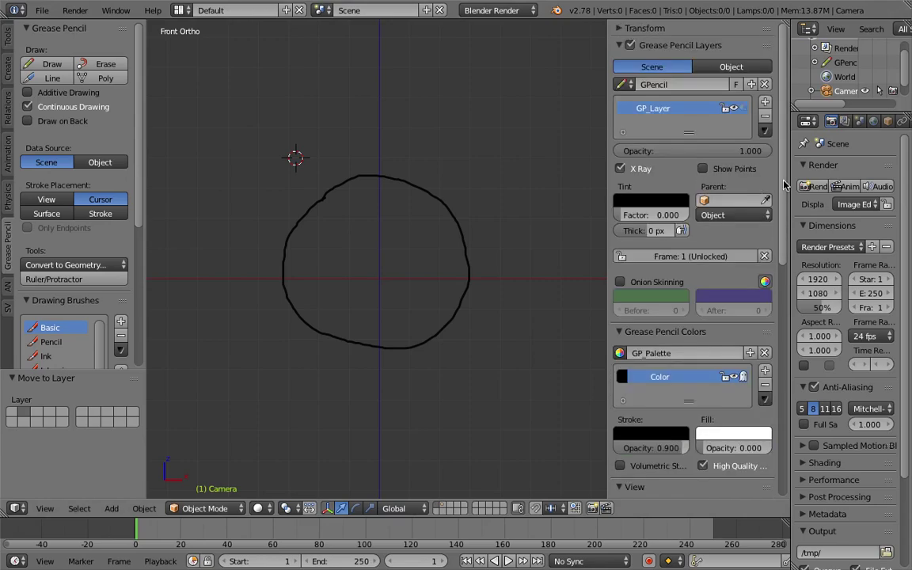
{"action": "left_click_drag", "start_coordinate": [783, 197], "coordinate": [783, 208]}
{"action": "scroll", "coordinate": [641, 309], "scroll_direction": "down", "scroll_amount": 5}
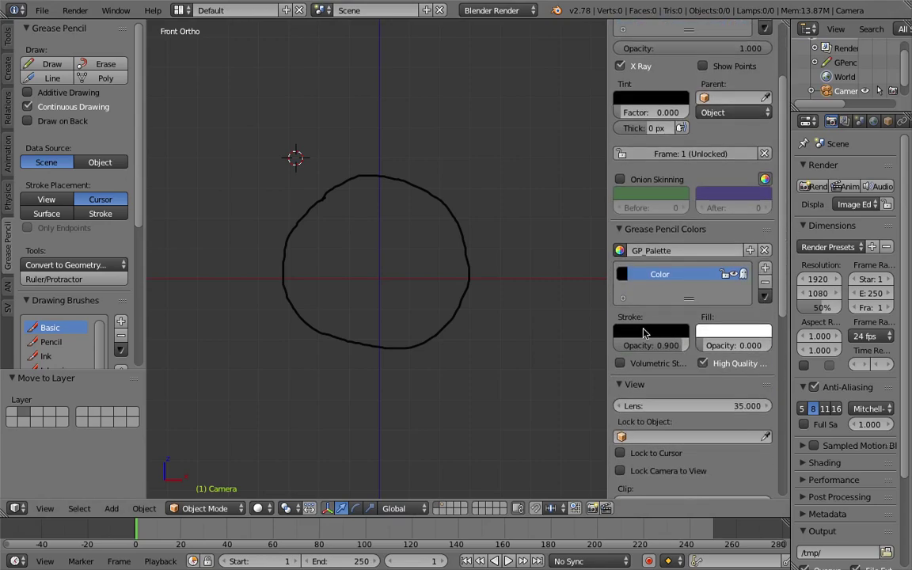
Try white as the stroke colour of the drawn outline
{"action": "left_click", "coordinate": [640, 333]}
{"action": "left_click_drag", "start_coordinate": [738, 196], "coordinate": [735, 140]}
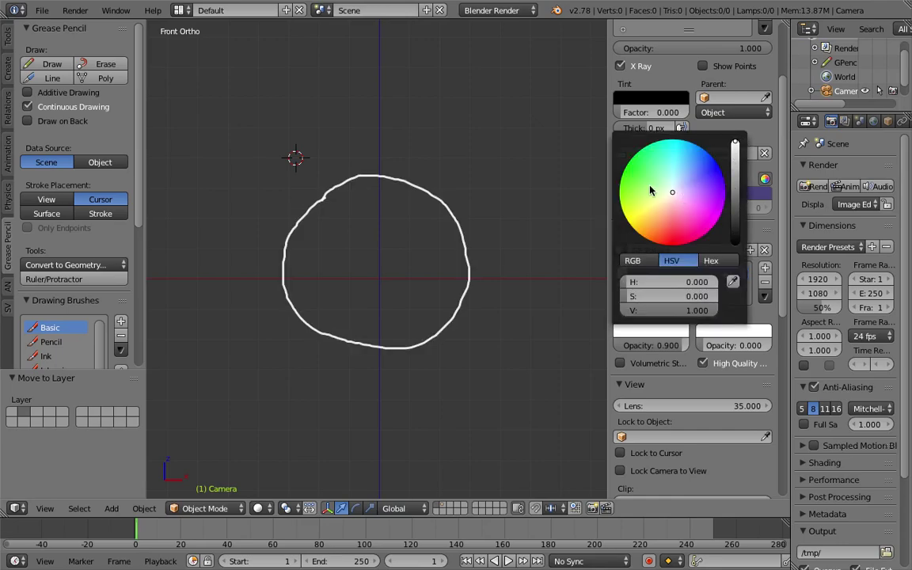
{"action": "key", "text": "ctrl+z"}
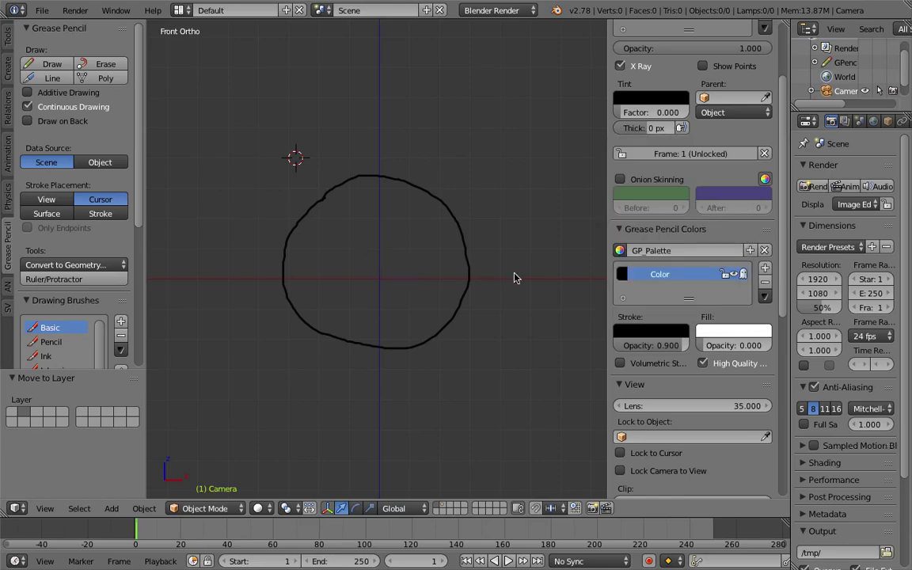
Add a second colour to GP_Palette and set its white fill's opacity to 1.000
{"action": "left_click_drag", "start_coordinate": [607, 265], "coordinate": [600, 265]}
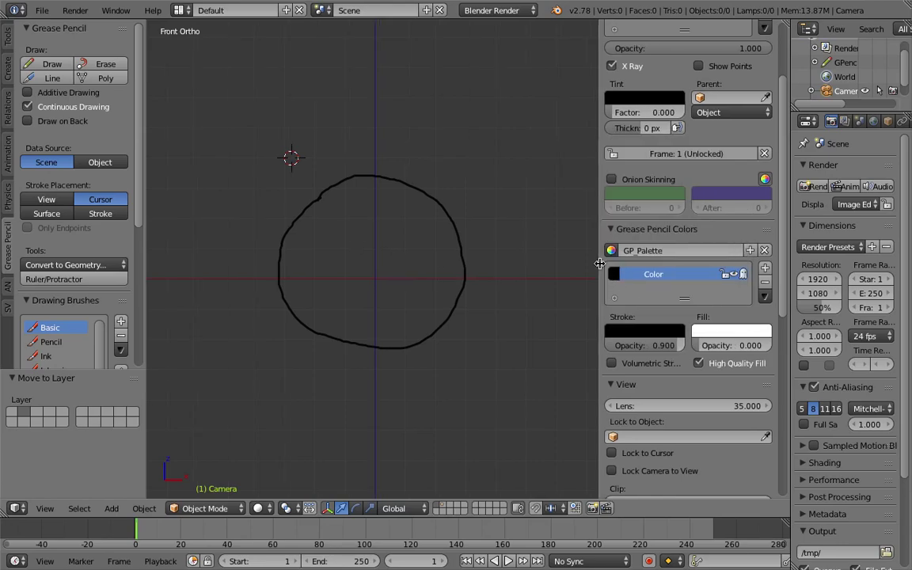
{"action": "scroll", "coordinate": [771, 301], "scroll_direction": "down", "scroll_amount": 2}
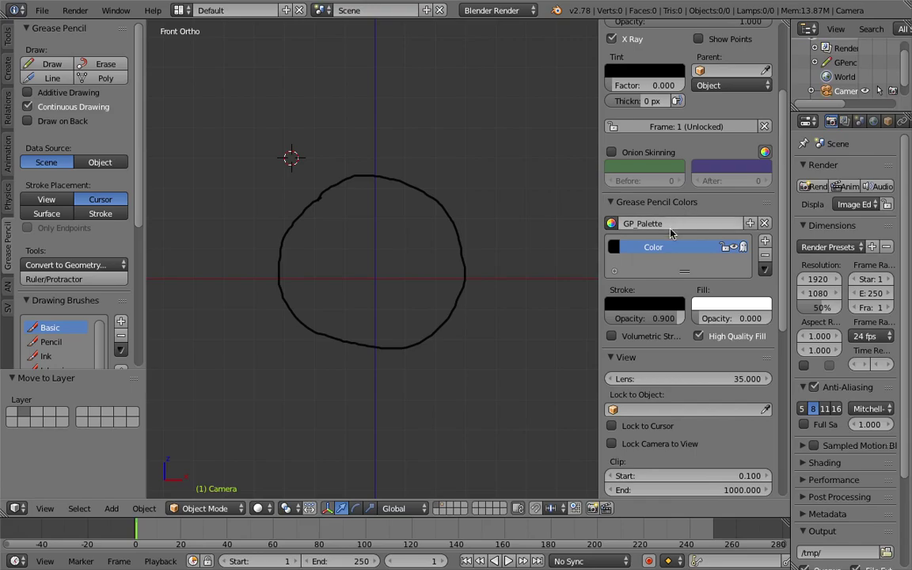
{"action": "mouse_move", "coordinate": [708, 325]}
{"action": "left_mouse_down"}
{"action": "mouse_move", "coordinate": [788, 324]}
{"action": "mouse_move", "coordinate": [709, 324]}
{"action": "left_mouse_up"}
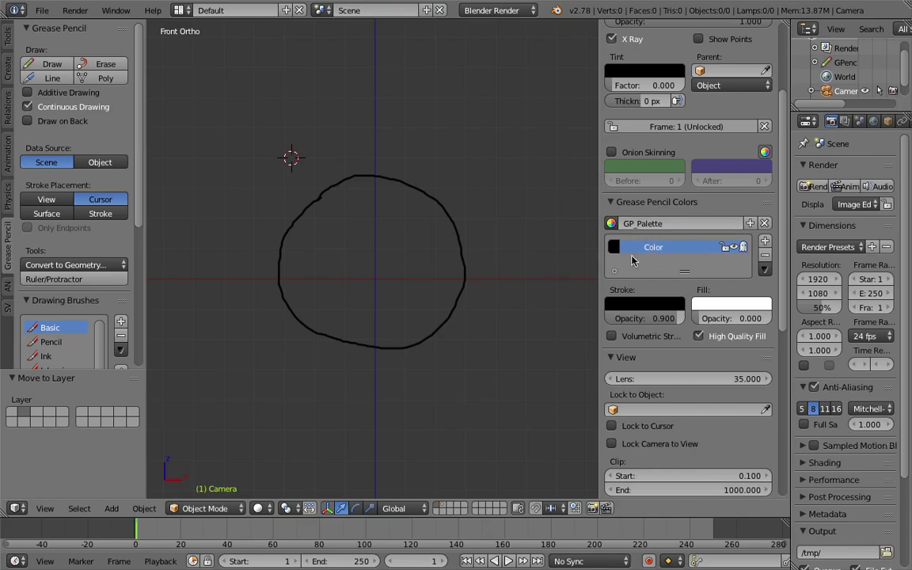
{"action": "left_click", "coordinate": [765, 241]}
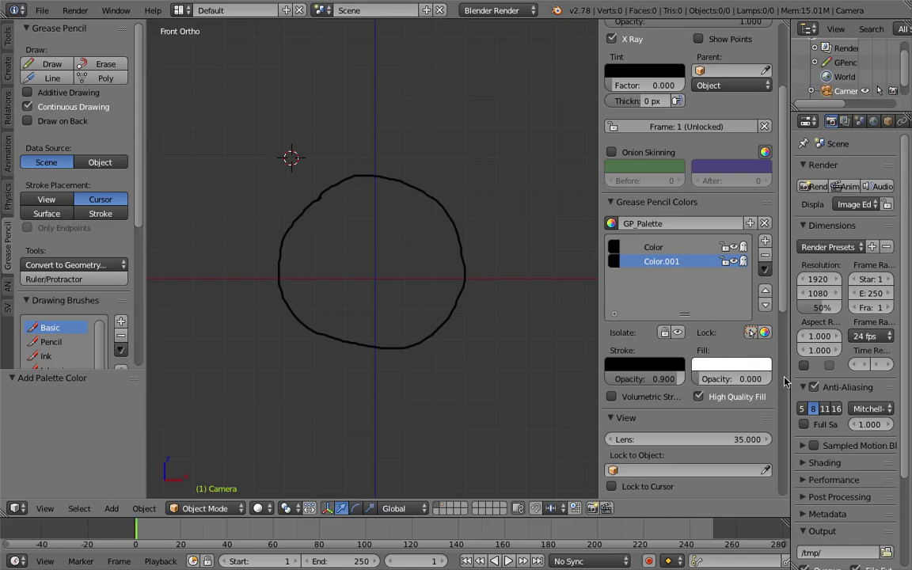
{"action": "left_click_drag", "start_coordinate": [717, 379], "coordinate": [764, 379]}
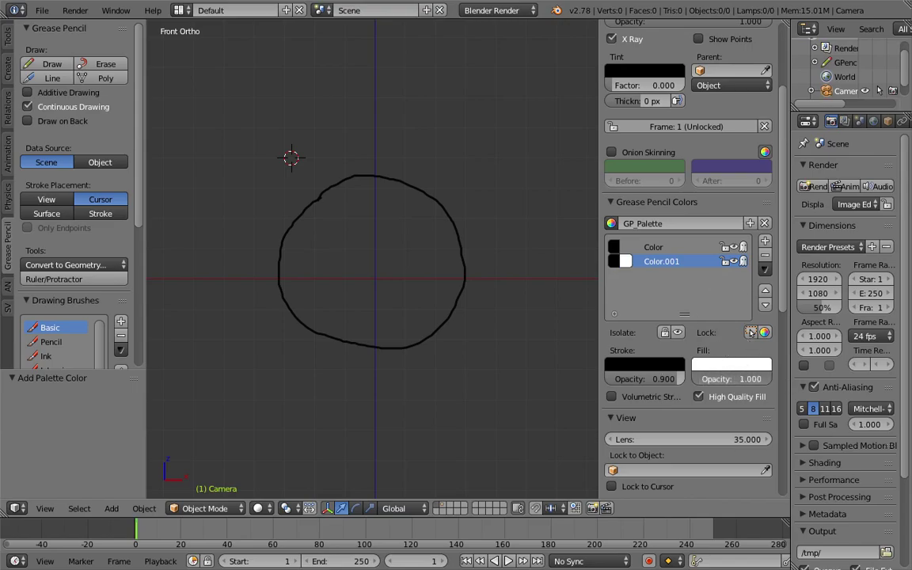
Give the palette's first colour a dark grey fill with an opacity of 1.000
{"action": "left_click", "coordinate": [643, 253]}
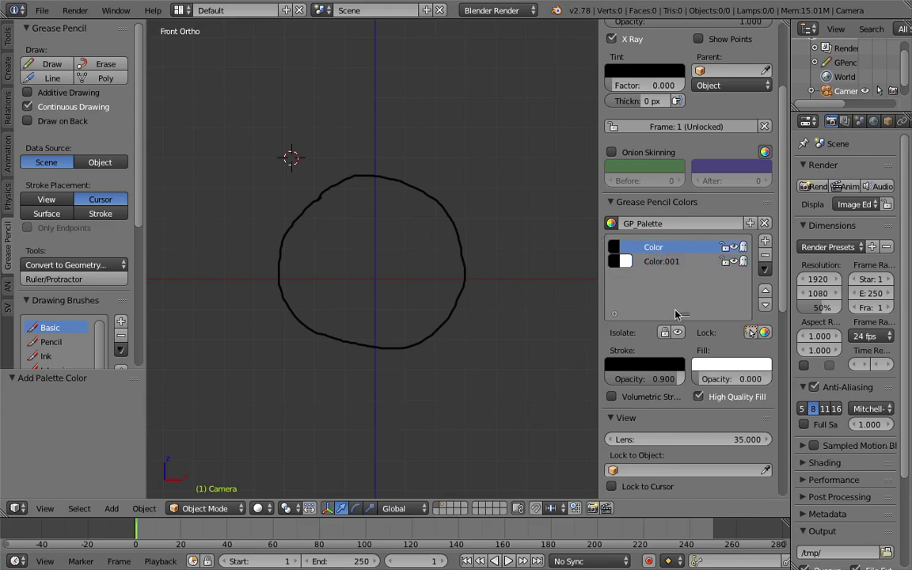
{"action": "left_click_drag", "start_coordinate": [717, 379], "coordinate": [758, 380]}
{"action": "left_click", "coordinate": [751, 366]}
{"action": "left_click_drag", "start_coordinate": [811, 238], "coordinate": [812, 267]}
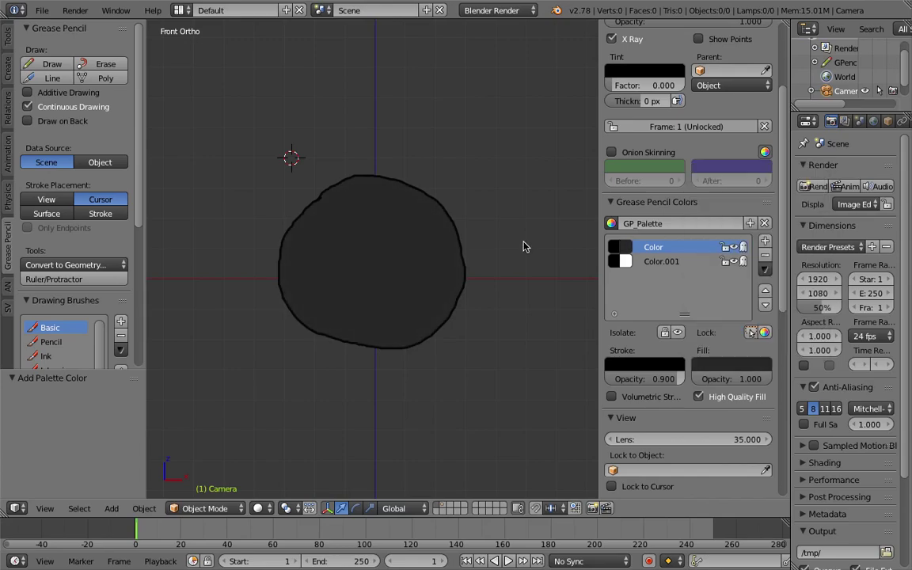
{"action": "scroll", "coordinate": [491, 245], "scroll_direction": "up", "scroll_amount": 2}
{"action": "middle_click_drag", "start_coordinate": [405, 241], "coordinate": [397, 241], "text": "shift"}
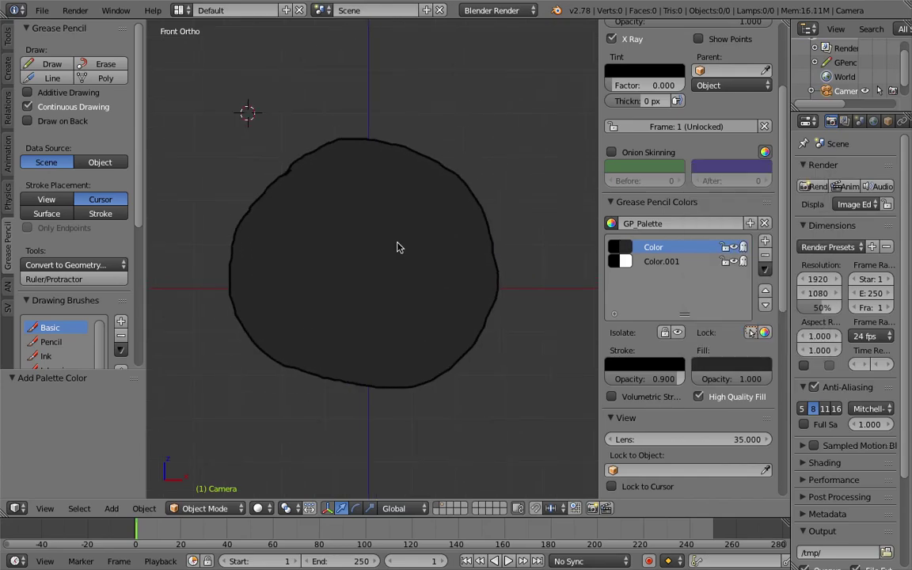
{"action": "scroll", "coordinate": [362, 258], "scroll_direction": "down", "scroll_amount": 2}
{"action": "scroll", "coordinate": [362, 262], "scroll_direction": "up", "scroll_amount": 2}
{"action": "scroll", "coordinate": [380, 268], "scroll_direction": "down", "scroll_amount": 1}
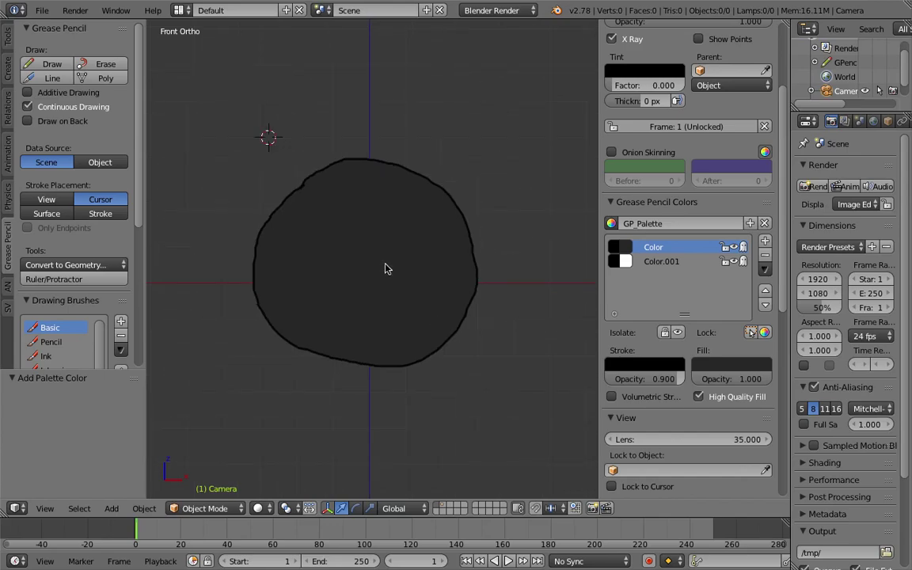
{"action": "scroll", "coordinate": [687, 250], "scroll_direction": "up", "scroll_amount": 4}
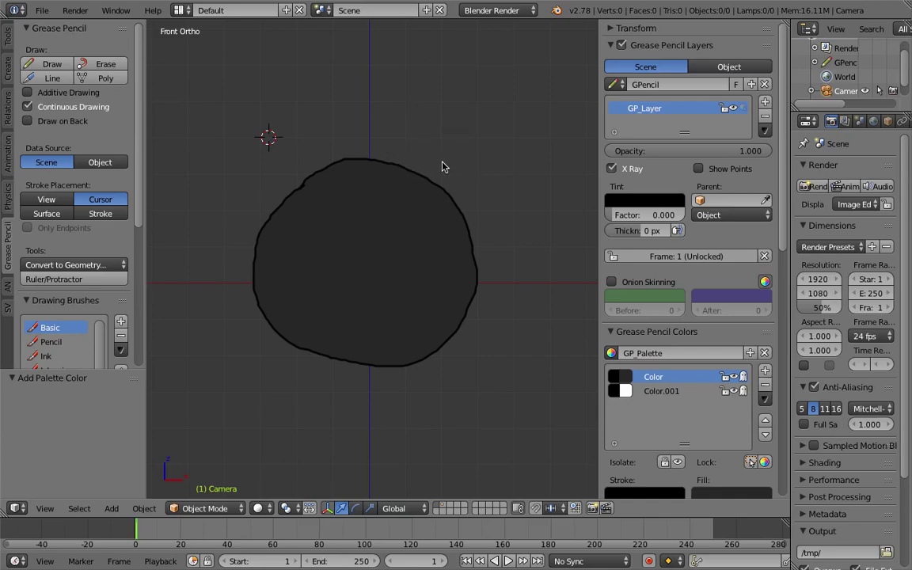
{"action": "scroll", "coordinate": [368, 183], "scroll_direction": "down", "scroll_amount": 2}
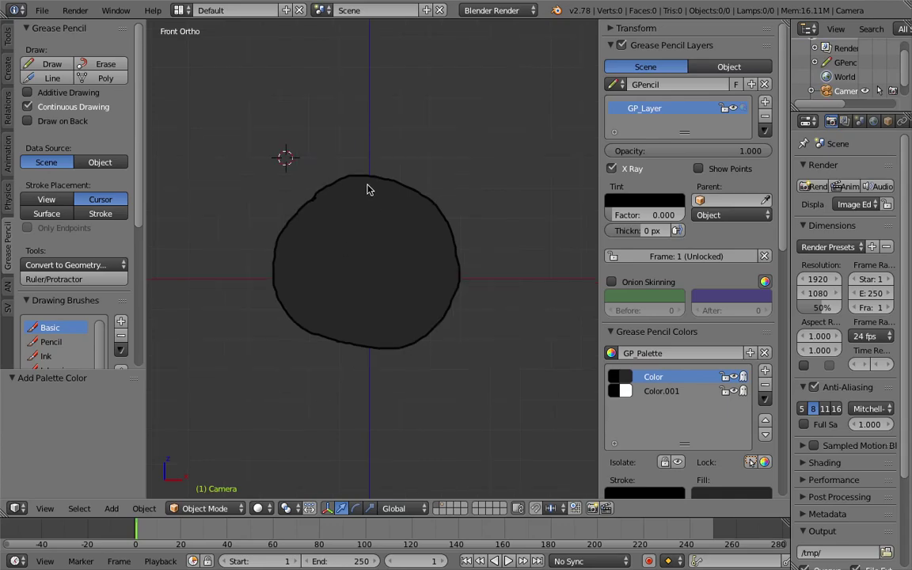
{"action": "middle_click_drag", "start_coordinate": [381, 164], "coordinate": [361, 182], "text": "shift"}
{"action": "scroll", "coordinate": [377, 179], "scroll_direction": "up", "scroll_amount": 1}
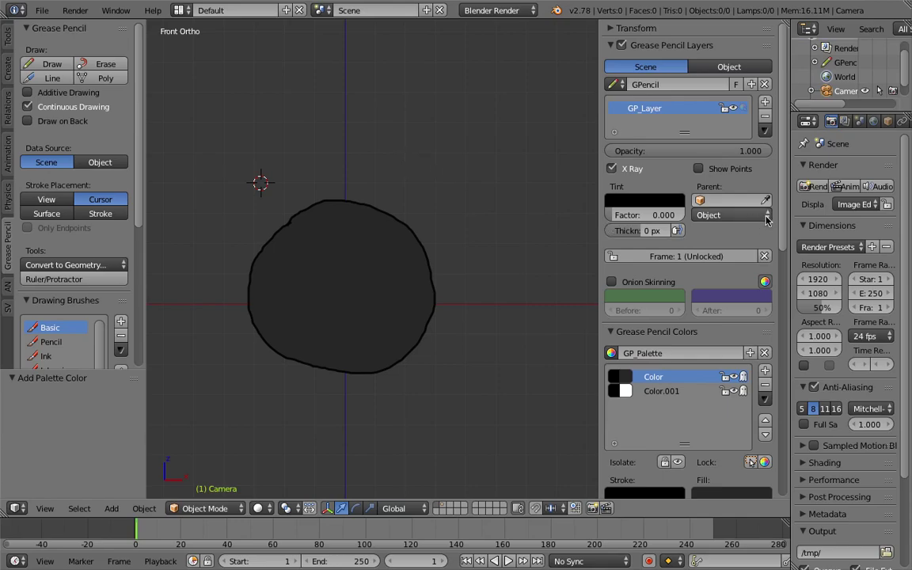
{"action": "scroll", "coordinate": [783, 218], "scroll_direction": "down", "scroll_amount": 1}
{"action": "scroll", "coordinate": [783, 218], "scroll_direction": "up", "scroll_amount": 1}
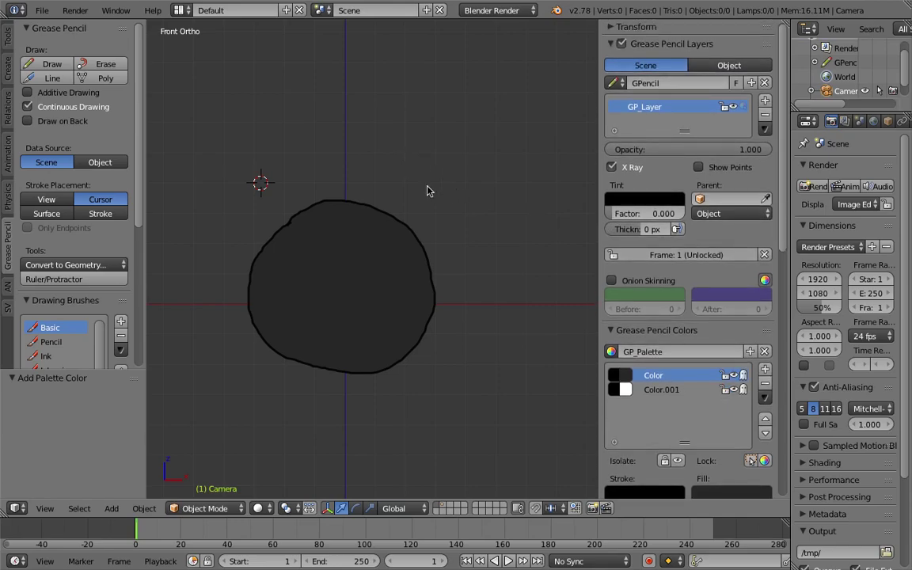
Add a third colour to the Grease Pencil palette
{"action": "left_click", "coordinate": [657, 389]}
{"action": "left_click", "coordinate": [667, 377]}
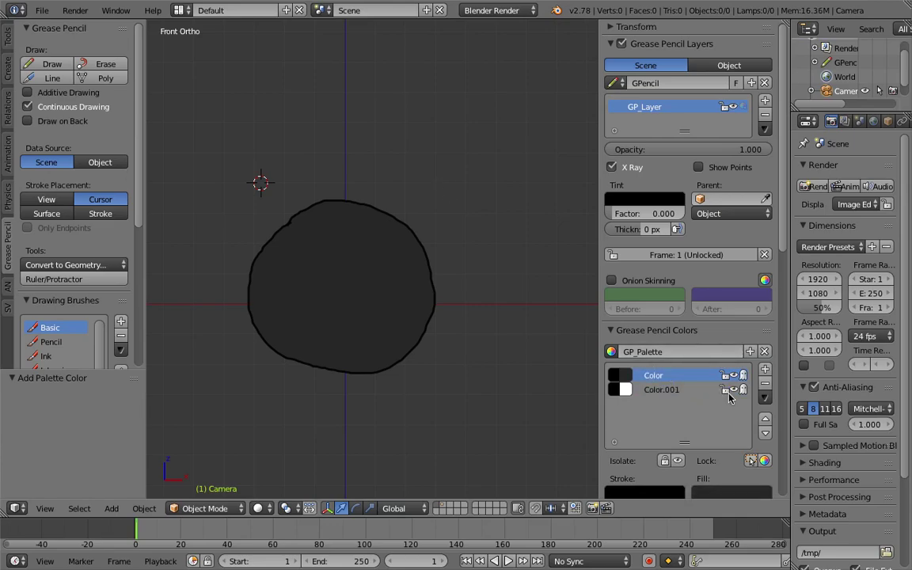
{"action": "left_click", "coordinate": [765, 370]}
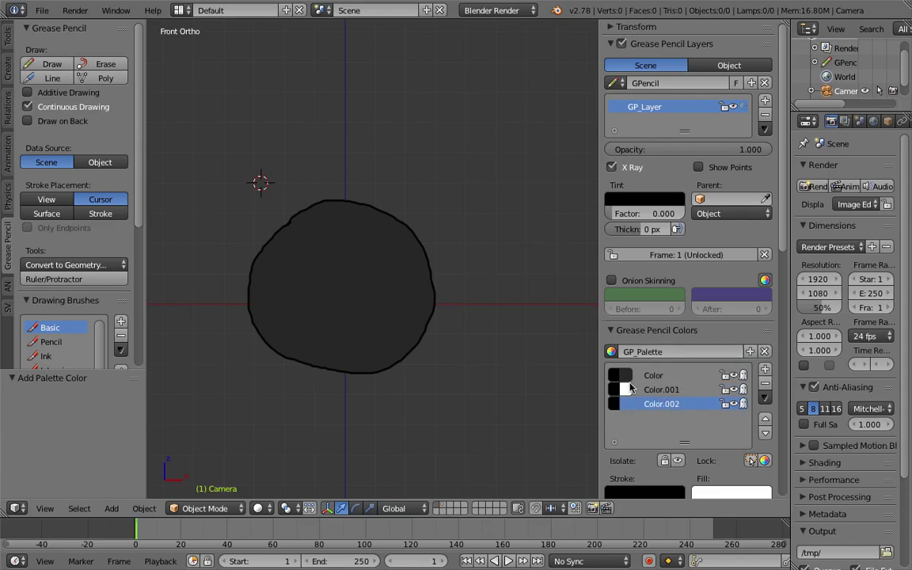
Draw a small unfilled test circle above and to the right of the body with the third palette colour
{"action": "mouse_move", "coordinate": [415, 118]}
{"action": "left_mouse_down"}
{"action": "mouse_move", "coordinate": [401, 150]}
{"action": "mouse_move", "coordinate": [440, 155]}
{"action": "mouse_move", "coordinate": [454, 124]}
{"action": "mouse_move", "coordinate": [417, 118]}
{"action": "left_mouse_up"}
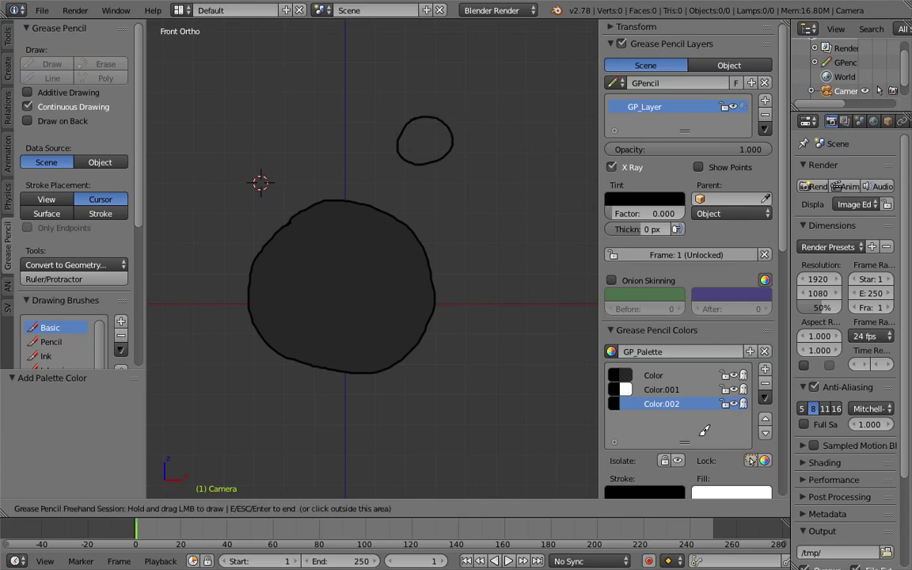
{"action": "key", "text": "Escape"}
Add a fourth colour to GP_Palette and give it a red fill with an opacity of 1.000
{"action": "scroll", "coordinate": [780, 255], "scroll_direction": "down", "scroll_amount": 1}
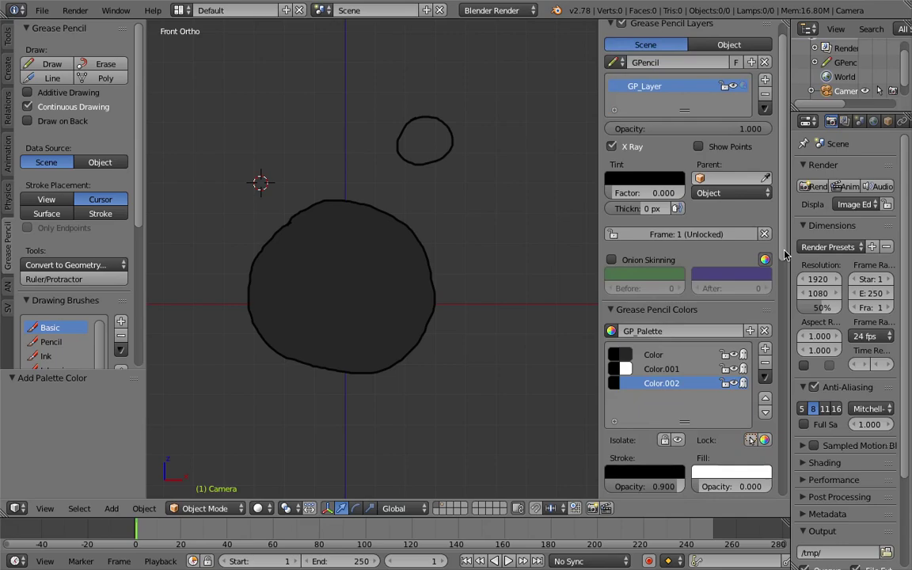
{"action": "left_click", "coordinate": [766, 350]}
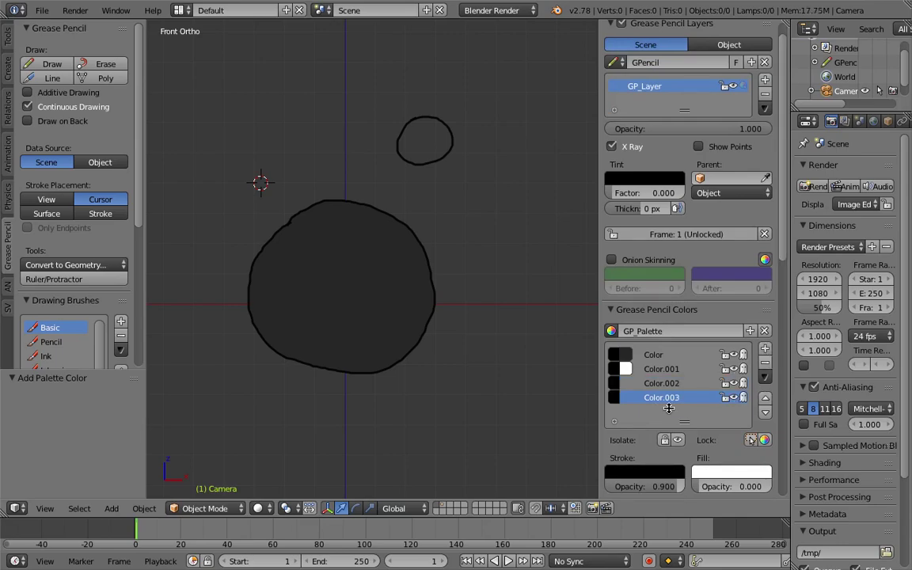
{"action": "left_click", "coordinate": [719, 474]}
{"action": "left_click", "coordinate": [756, 376]}
{"action": "left_click_drag", "start_coordinate": [717, 485], "coordinate": [771, 484]}
Draw a red-filled test shape over the small circle and undo it
{"action": "mouse_move", "coordinate": [421, 117]}
{"action": "left_mouse_down"}
{"action": "mouse_move", "coordinate": [436, 145]}
{"action": "mouse_move", "coordinate": [464, 106]}
{"action": "mouse_move", "coordinate": [443, 131]}
{"action": "left_mouse_up"}
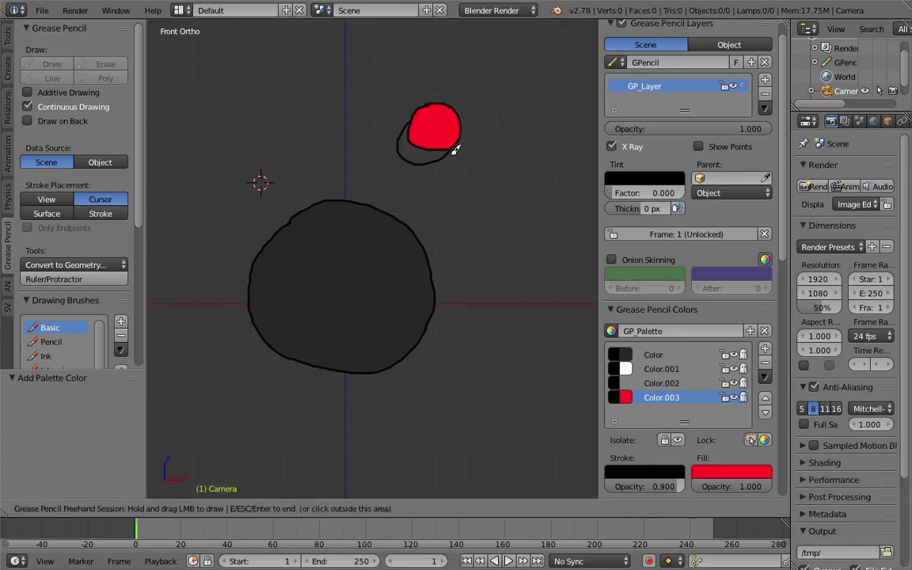
{"action": "key", "text": "ctrl+z"}
Turn on Draw on Back and draw a red-filled test shape behind the small circle's outline
{"action": "left_click", "coordinate": [57, 122]}
{"action": "left_click", "coordinate": [58, 122]}
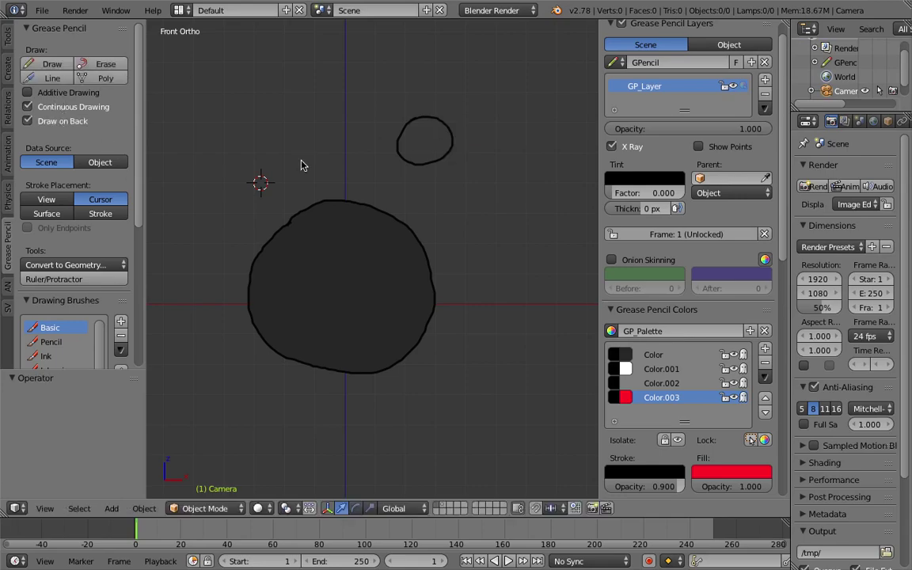
{"action": "mouse_move", "coordinate": [412, 123]}
{"action": "left_mouse_down"}
{"action": "mouse_move", "coordinate": [402, 149]}
{"action": "mouse_move", "coordinate": [462, 126]}
{"action": "mouse_move", "coordinate": [428, 107]}
{"action": "mouse_move", "coordinate": [425, 163]}
{"action": "mouse_move", "coordinate": [435, 101]}
{"action": "mouse_move", "coordinate": [442, 146]}
{"action": "left_mouse_up"}
{"action": "key", "text": "ctrl+z"}
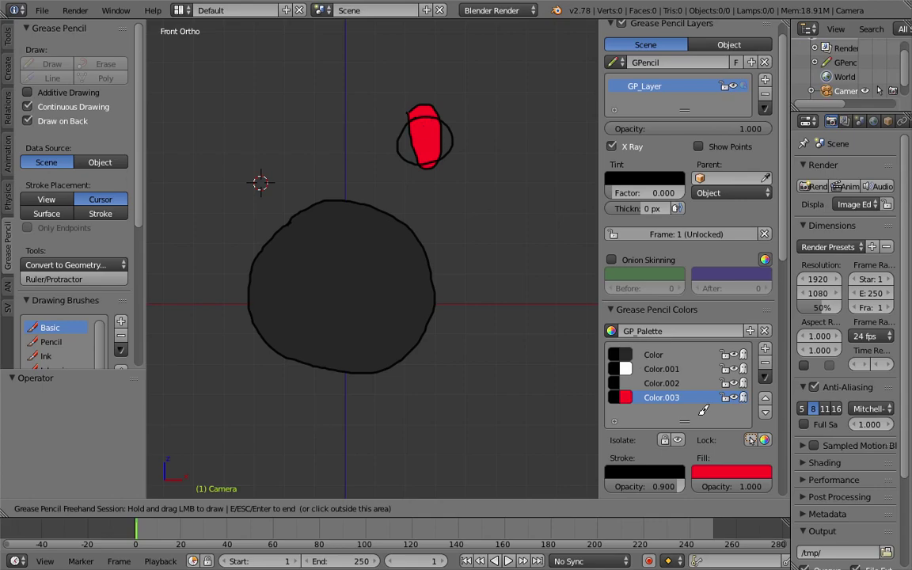
Set the fourth palette colour's stroke opacity to 0.000 and toggle that colour's visibility off and on
{"action": "left_click", "coordinate": [661, 492]}
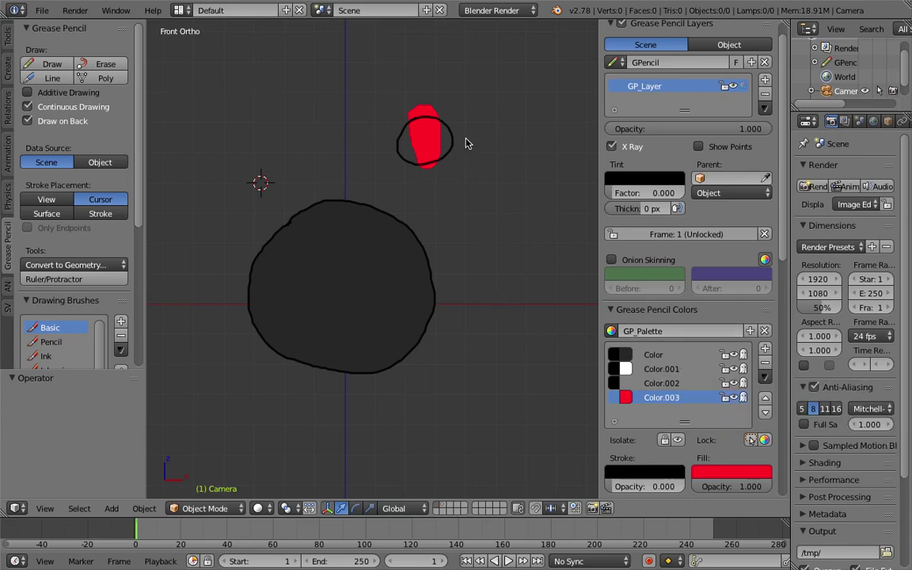
{"action": "left_click", "coordinate": [733, 397]}
{"action": "left_click", "coordinate": [734, 397]}
Place the 3D cursor beside the test shapes and toggle stroke editing on and off
{"action": "left_click", "coordinate": [461, 128]}
{"action": "left_click", "coordinate": [470, 118]}
{"action": "left_click", "coordinate": [490, 149]}
{"action": "key", "text": "d+Tab"}
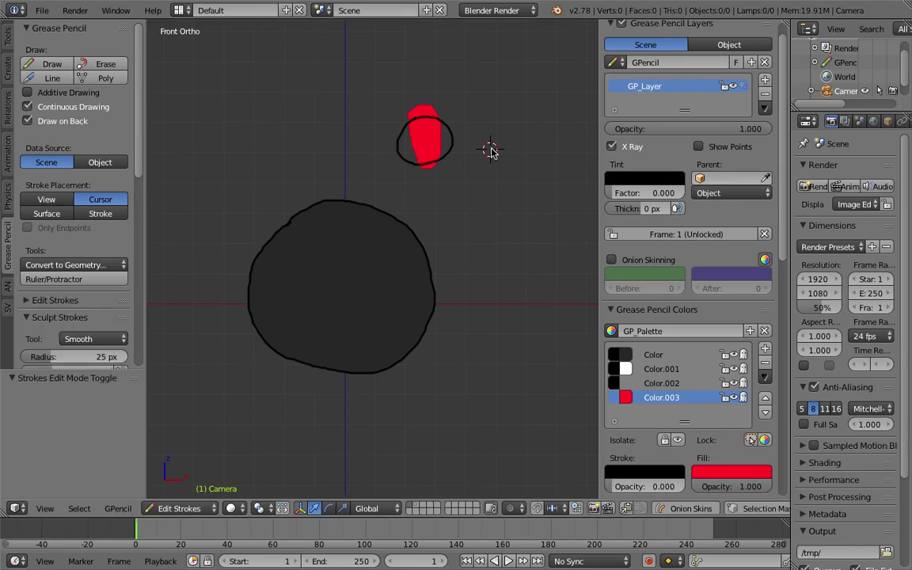
{"action": "key", "text": "Tab"}
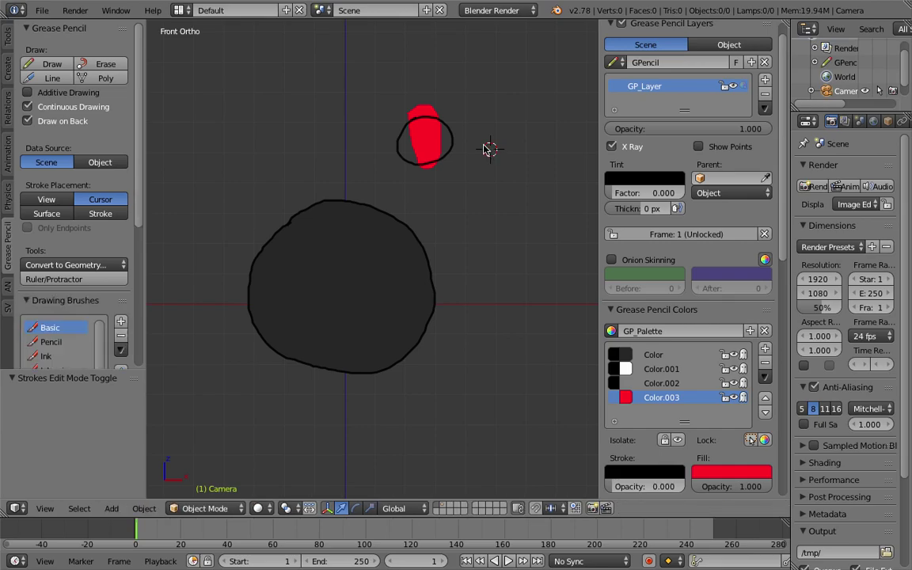
Search the commands for "edit g" and run Strokes Edit Mode Toggle
{"action": "key", "text": "space"}
{"action": "key", "text": "space"}
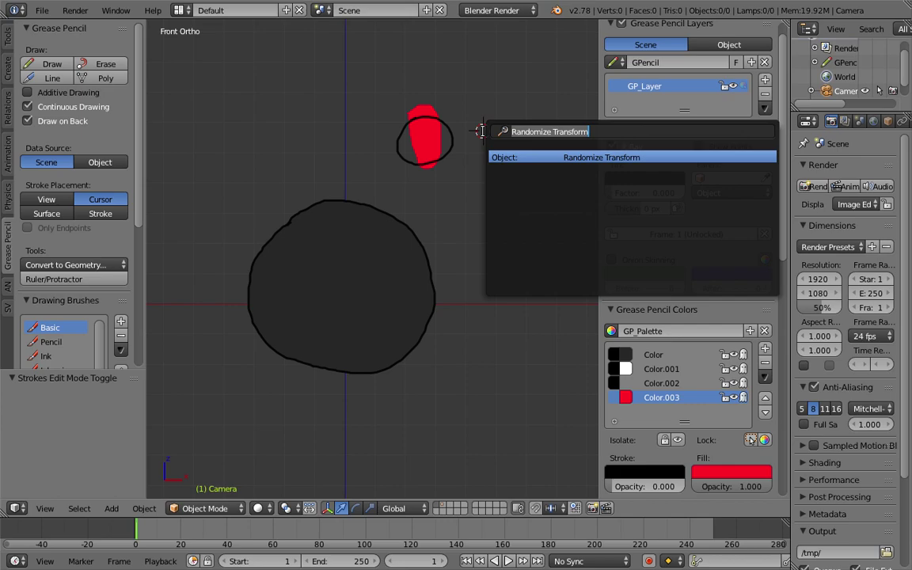
{"action": "type", "text": "grea"}
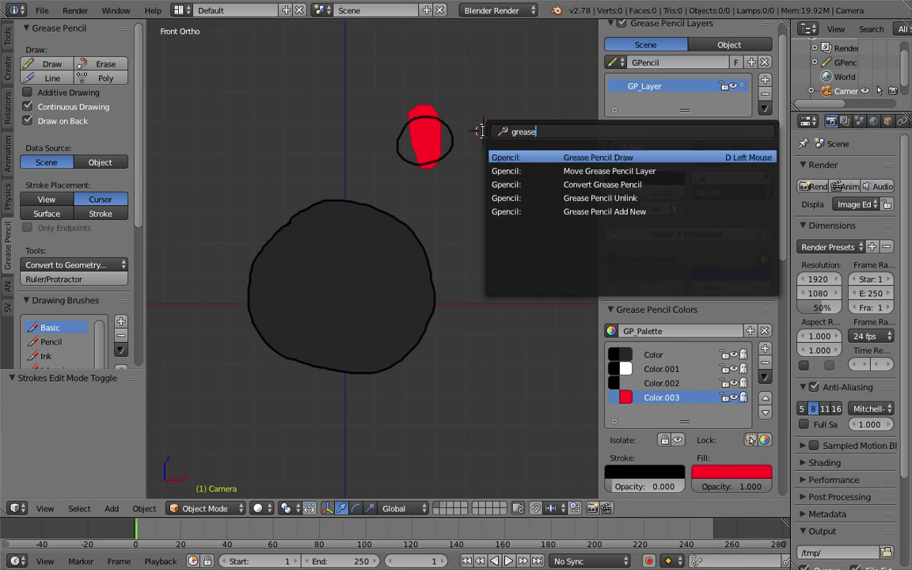
{"action": "type", "text": "se"}
{"action": "key", "text": "ctrl+BackSpace"}
{"action": "type", "text": "edit g"}
{"action": "key", "text": "Down"}
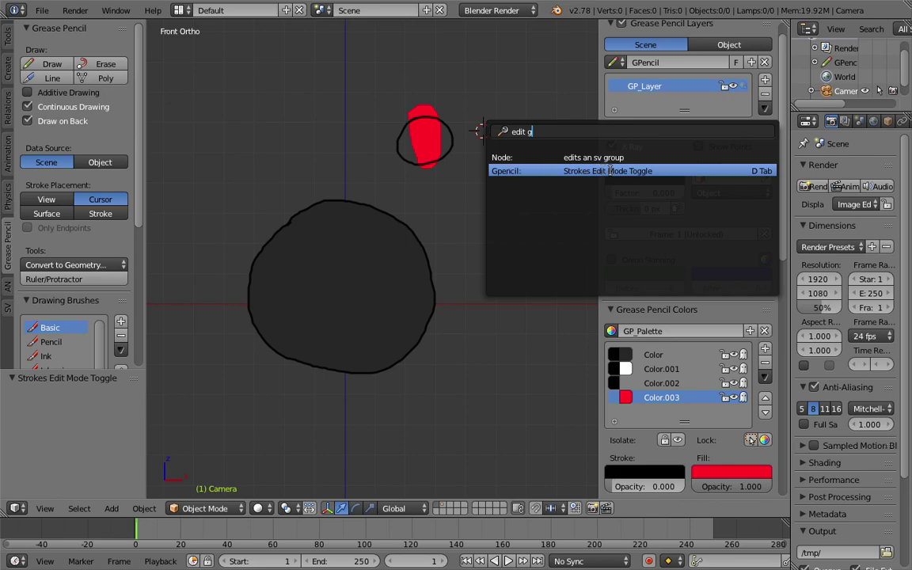
{"action": "left_click", "coordinate": [758, 170]}
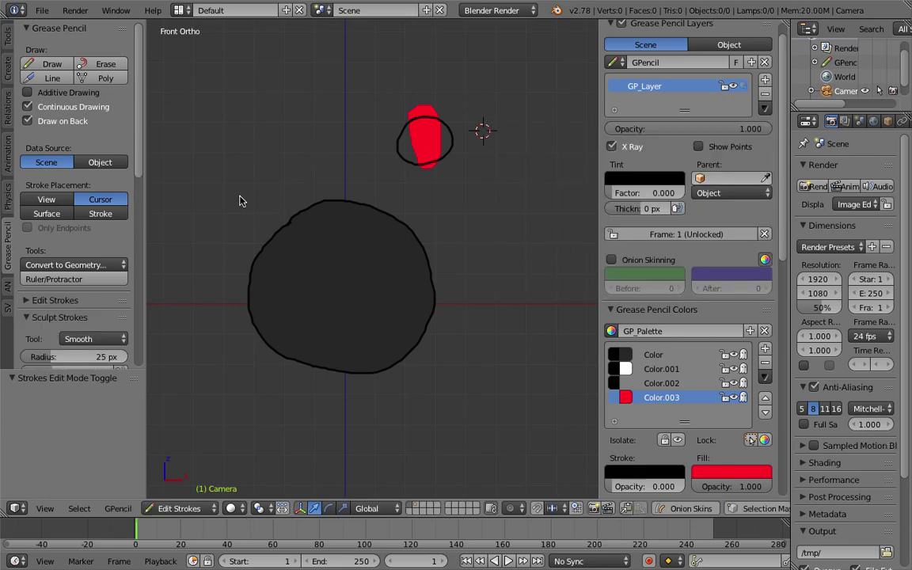
Toggle the selection of all strokes several times, and switch stroke editing off and on again
{"action": "scroll", "coordinate": [75, 305], "scroll_direction": "down", "scroll_amount": 3}
{"action": "scroll", "coordinate": [70, 277], "scroll_direction": "up", "scroll_amount": 3}
{"action": "key", "text": "a"}
{"action": "key", "text": "a"}
{"action": "key", "text": "a"}
{"action": "key", "text": "a"}
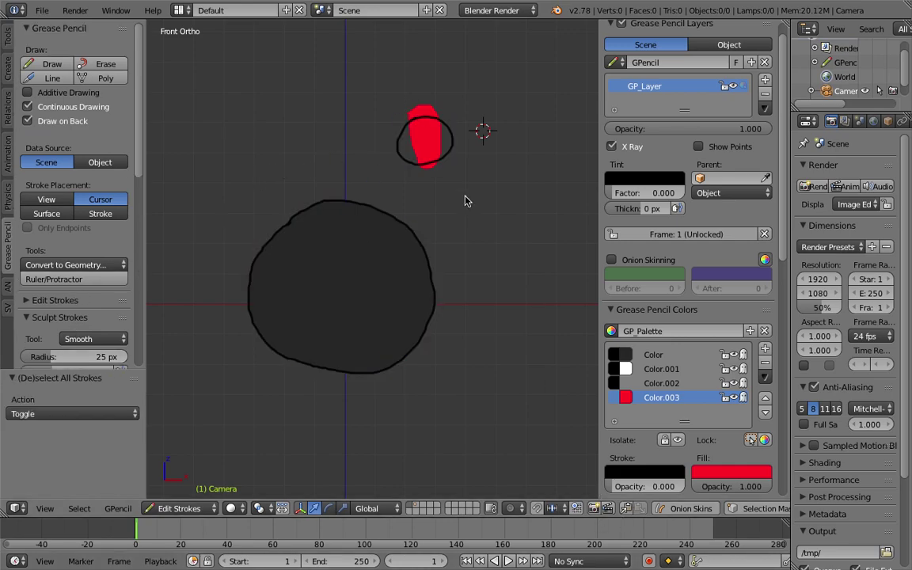
{"action": "key", "text": "Tab"}
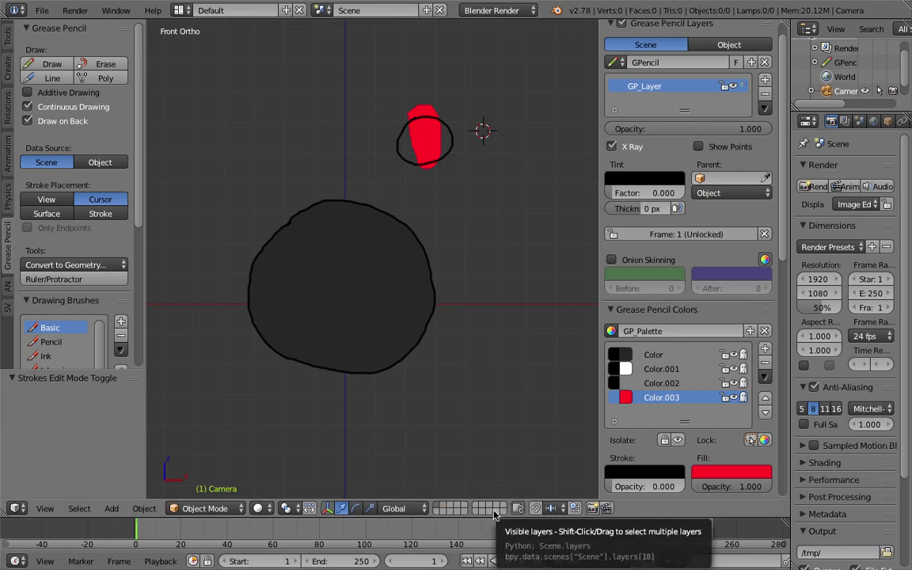
{"action": "key", "text": "Tab"}
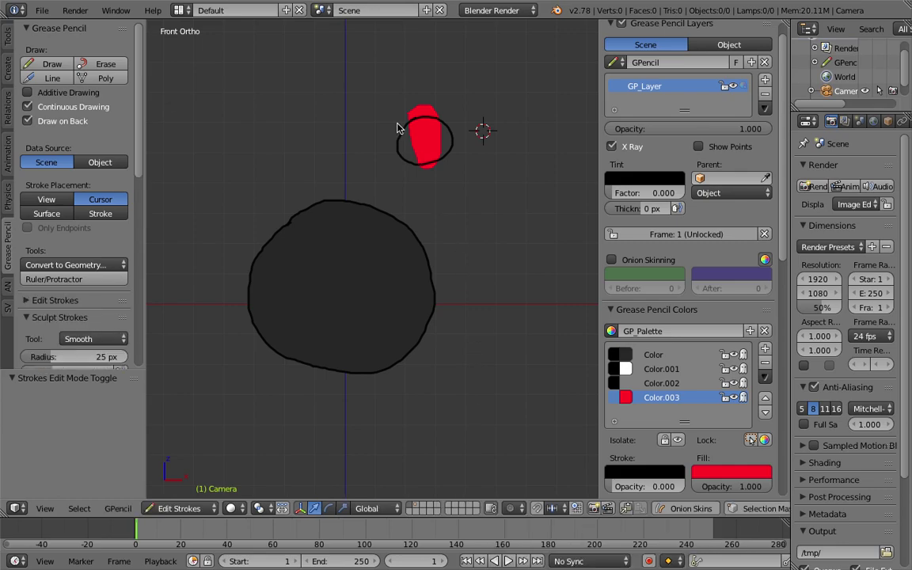
Border-select the two test shapes above the body, move them slightly, and remove them with Dissolve
{"action": "left_click_drag", "start_coordinate": [383, 93], "coordinate": [458, 170]}
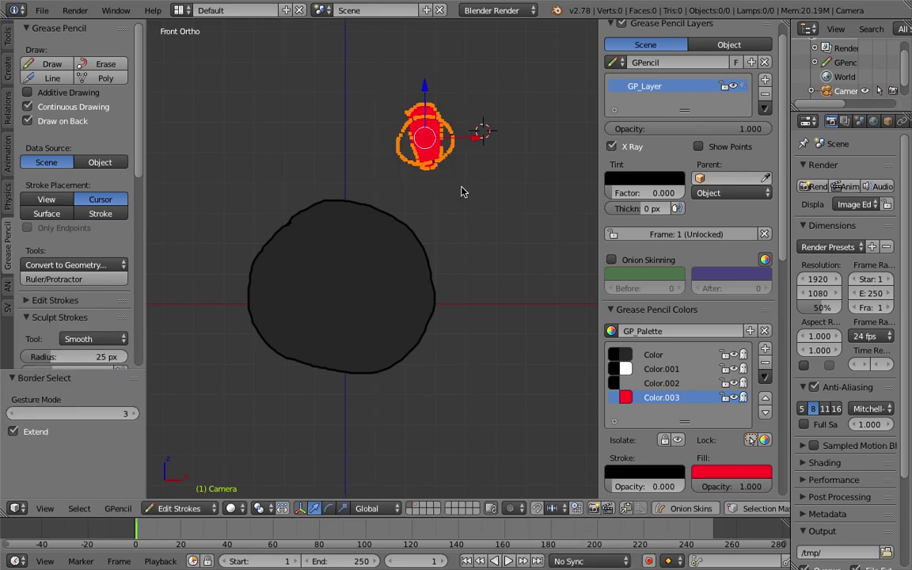
{"action": "key", "text": "g"}
{"action": "left_click", "coordinate": [467, 182]}
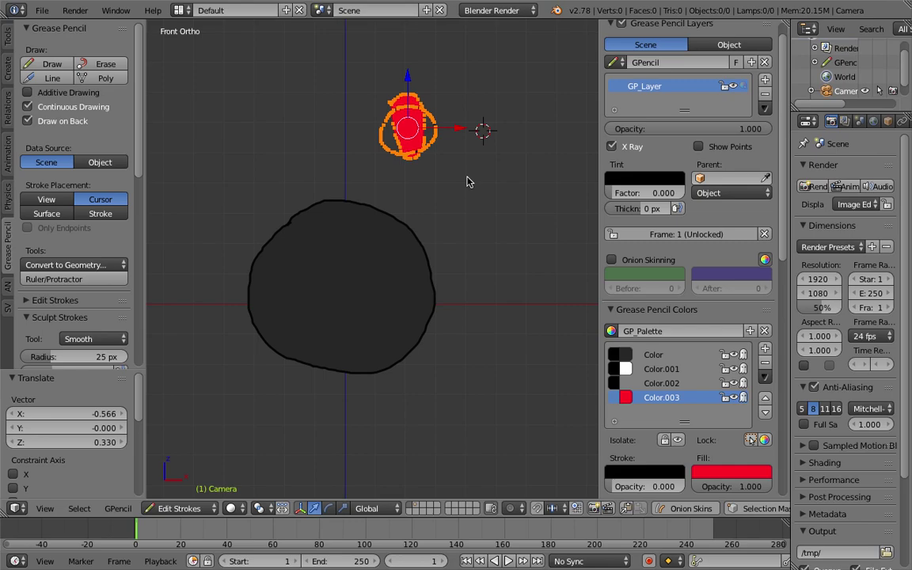
{"action": "key", "text": "x"}
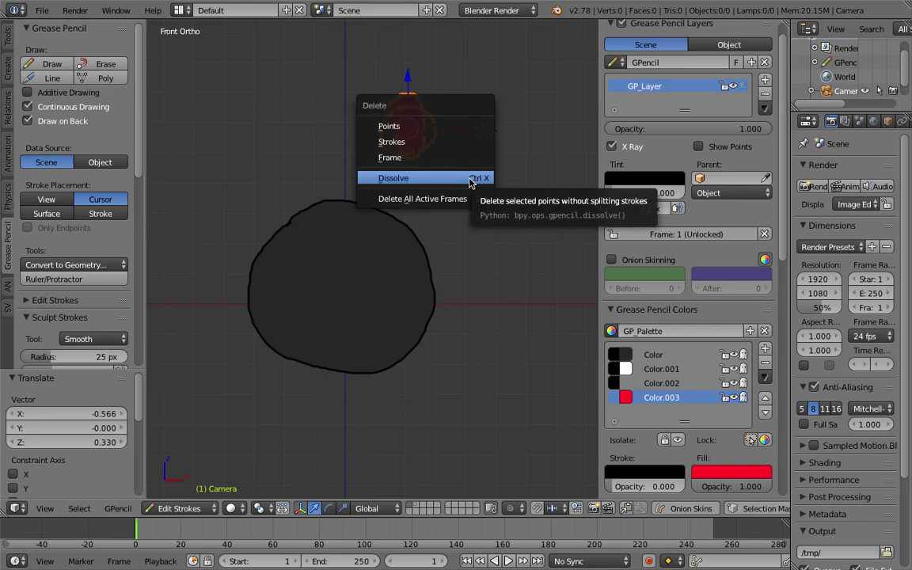
{"action": "left_click", "coordinate": [470, 182]}
{"action": "key", "text": "Tab"}
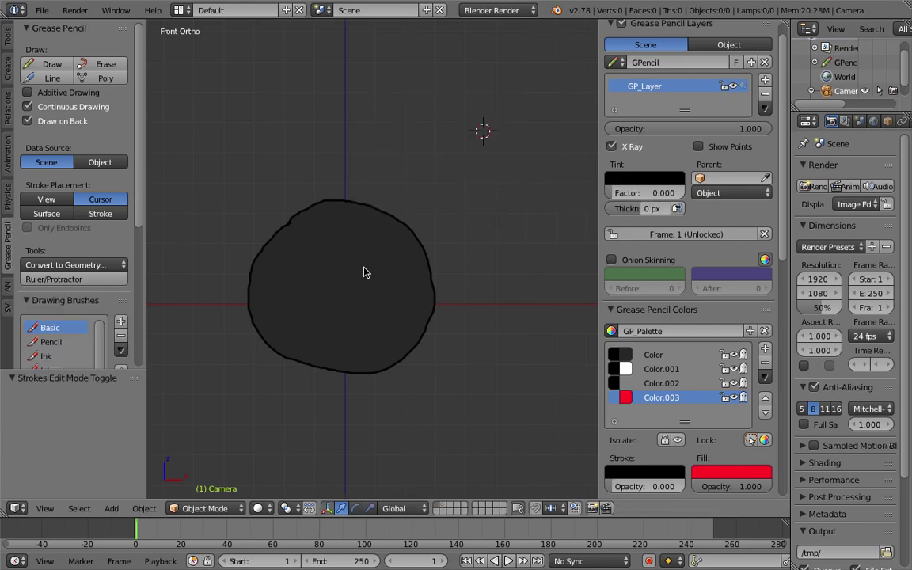
Using the white-filled Color.001 with Draw on Back turned off, draw two round eyes on the body
{"action": "middle_click_drag", "start_coordinate": [364, 273], "coordinate": [393, 259], "text": "shift"}
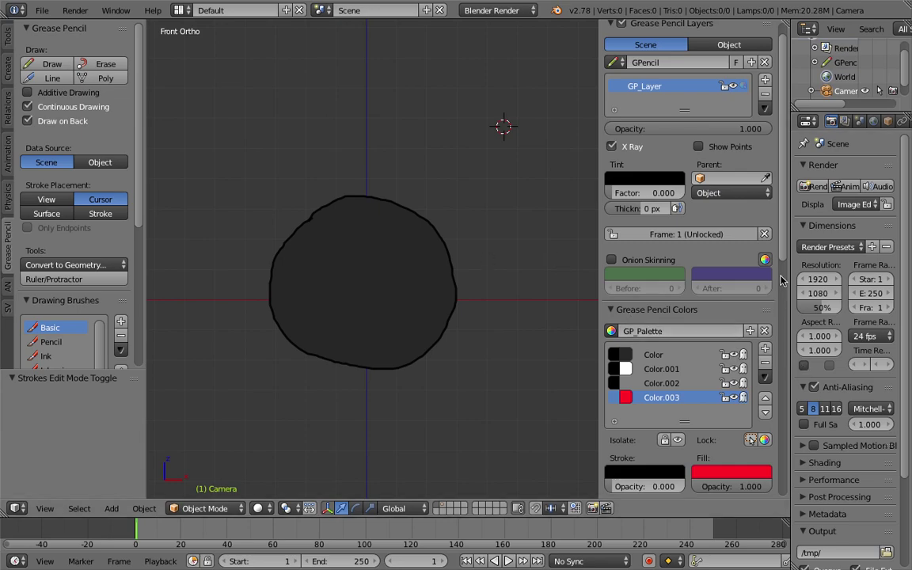
{"action": "scroll", "coordinate": [780, 261], "scroll_direction": "up", "scroll_amount": 2}
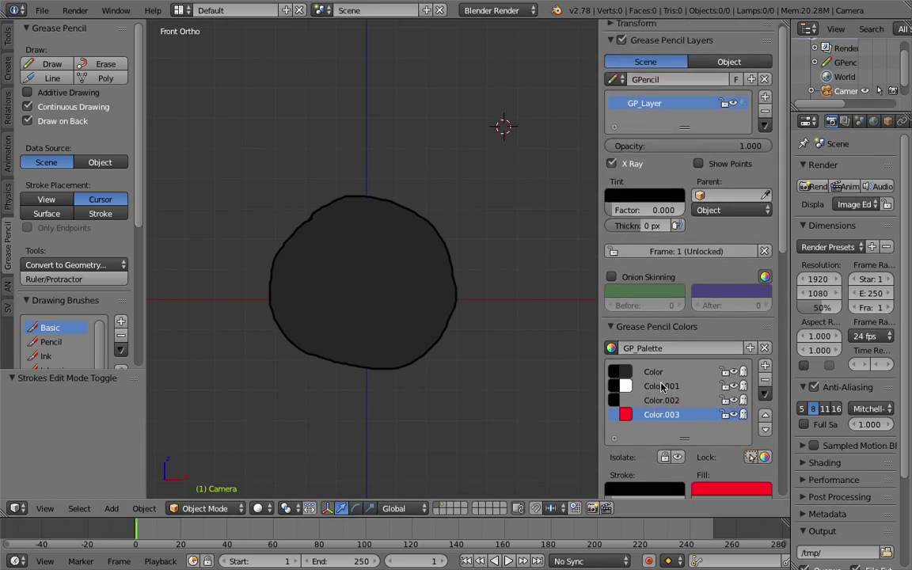
{"action": "left_click", "coordinate": [660, 387]}
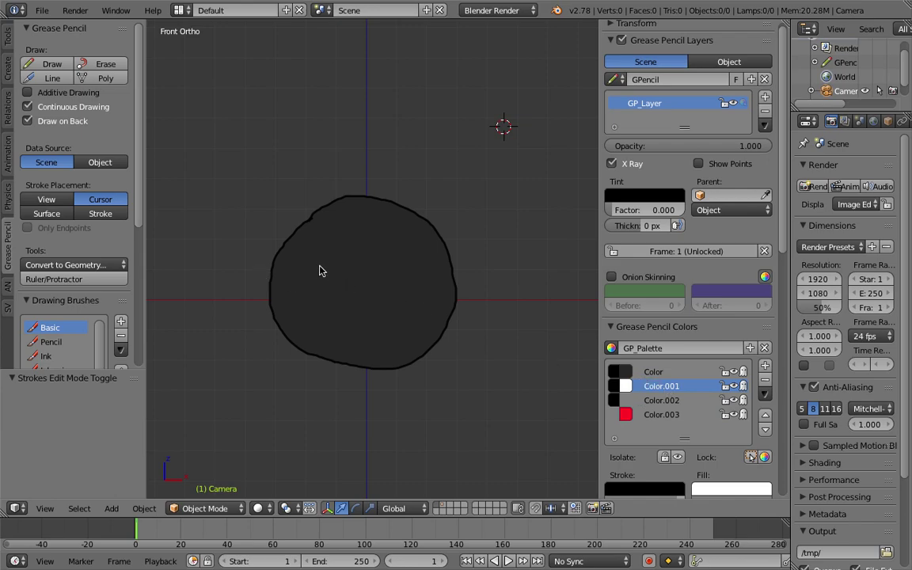
{"action": "mouse_move", "coordinate": [305, 252]}
{"action": "left_mouse_down"}
{"action": "mouse_move", "coordinate": [297, 288]}
{"action": "mouse_move", "coordinate": [325, 298]}
{"action": "mouse_move", "coordinate": [320, 248]}
{"action": "left_mouse_up"}
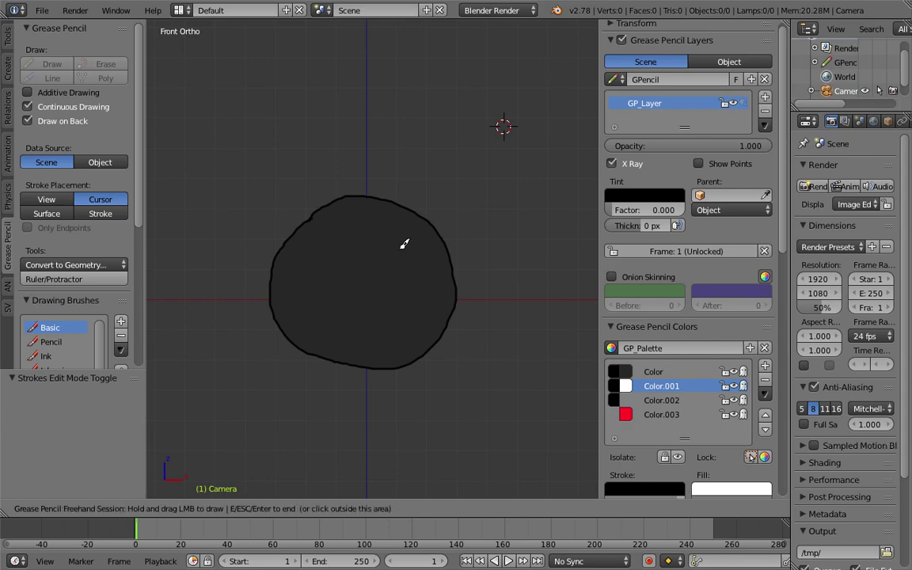
{"action": "left_click", "coordinate": [56, 124]}
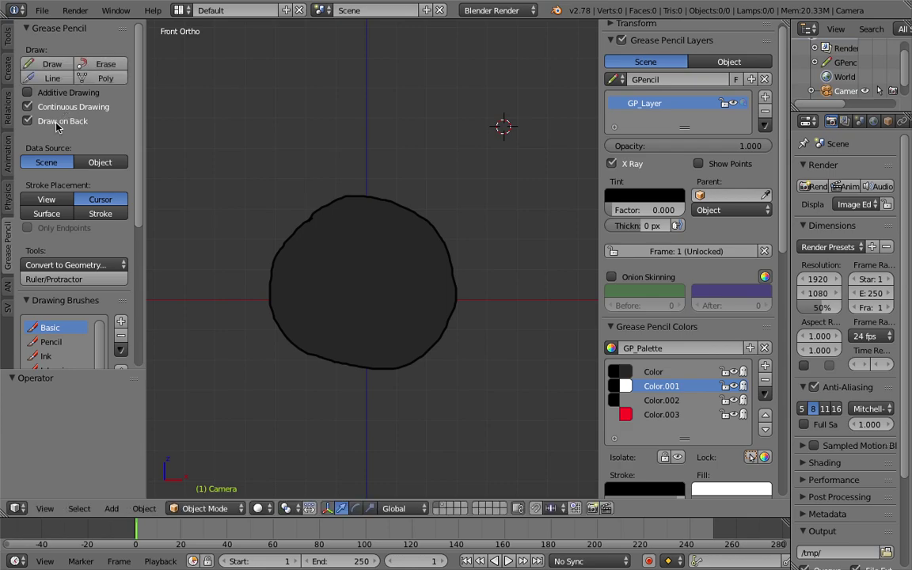
{"action": "mouse_move", "coordinate": [306, 242]}
{"action": "left_mouse_down"}
{"action": "mouse_move", "coordinate": [291, 277]}
{"action": "mouse_move", "coordinate": [315, 297]}
{"action": "mouse_move", "coordinate": [353, 271]}
{"action": "mouse_move", "coordinate": [352, 247]}
{"action": "mouse_move", "coordinate": [307, 239]}
{"action": "left_mouse_up"}
{"action": "mouse_move", "coordinate": [400, 231]}
{"action": "left_mouse_down"}
{"action": "mouse_move", "coordinate": [372, 259]}
{"action": "mouse_move", "coordinate": [381, 287]}
{"action": "mouse_move", "coordinate": [412, 290]}
{"action": "mouse_move", "coordinate": [435, 261]}
{"action": "mouse_move", "coordinate": [423, 235]}
{"action": "mouse_move", "coordinate": [396, 229]}
{"action": "left_mouse_up"}
Change the fourth palette colour's fill from red to black
{"action": "scroll", "coordinate": [721, 392], "scroll_direction": "down", "scroll_amount": 3}
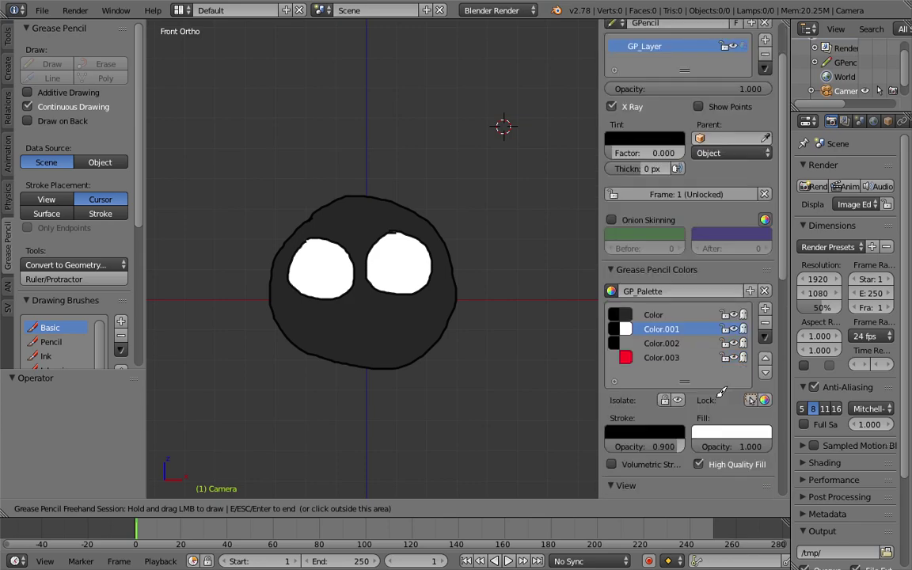
{"action": "scroll", "coordinate": [722, 392], "scroll_direction": "down", "scroll_amount": 3}
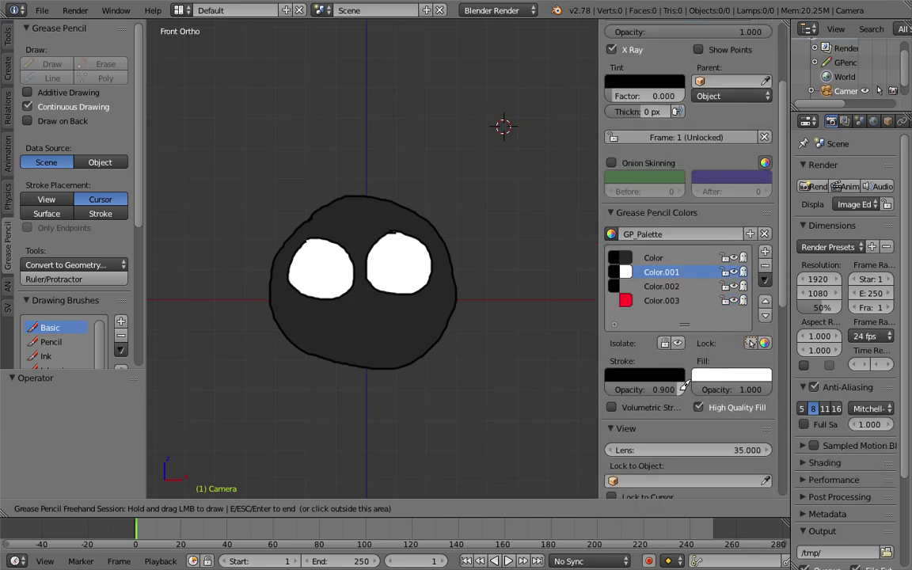
{"action": "left_click", "coordinate": [672, 272]}
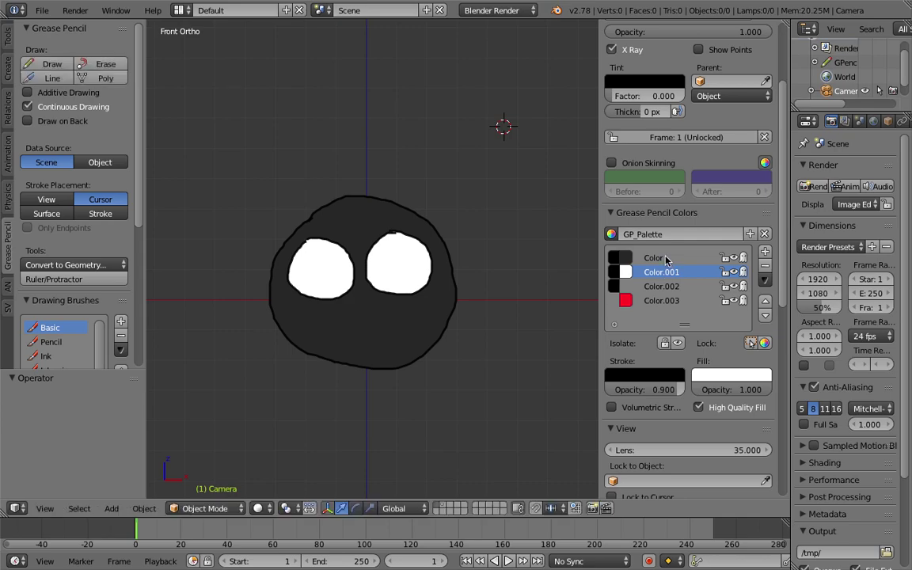
{"action": "left_click", "coordinate": [657, 258]}
{"action": "left_click", "coordinate": [673, 301]}
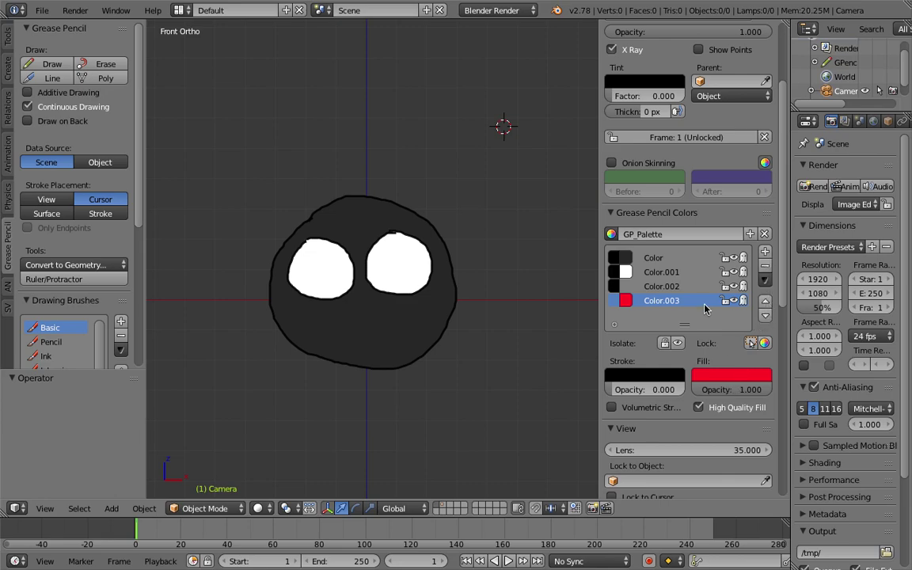
{"action": "left_click", "coordinate": [734, 376]}
{"action": "left_click_drag", "start_coordinate": [807, 273], "coordinate": [812, 284]}
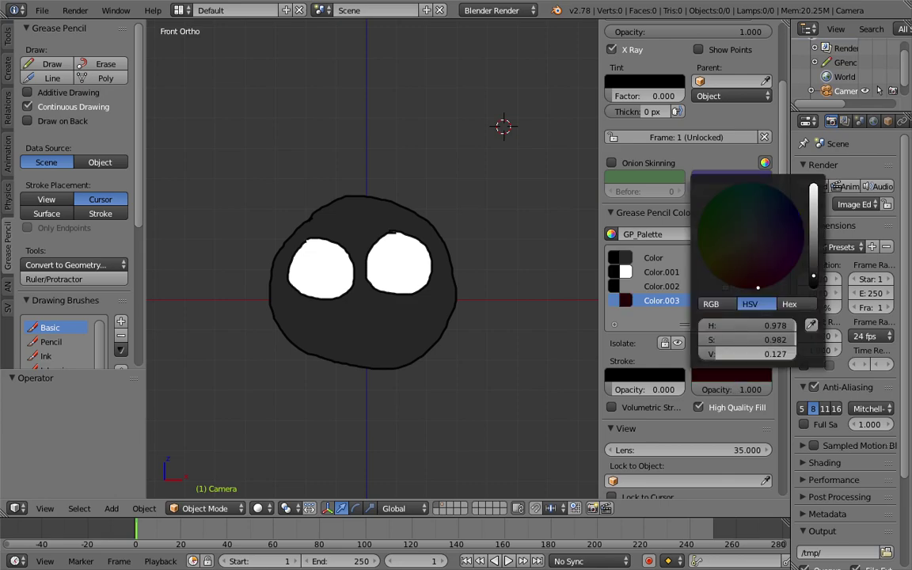
Draw a small black pupil inside each white eye and end the drawing session
{"action": "mouse_move", "coordinate": [324, 249]}
{"action": "left_mouse_down"}
{"action": "mouse_move", "coordinate": [322, 272]}
{"action": "mouse_move", "coordinate": [335, 277]}
{"action": "mouse_move", "coordinate": [337, 257]}
{"action": "mouse_move", "coordinate": [396, 267]}
{"action": "mouse_move", "coordinate": [400, 254]}
{"action": "left_mouse_up"}
{"action": "key", "text": "ctrl+z"}
{"action": "scroll", "coordinate": [402, 256], "scroll_direction": "up", "scroll_amount": 2}
{"action": "scroll", "coordinate": [404, 257], "scroll_direction": "up", "scroll_amount": 4}
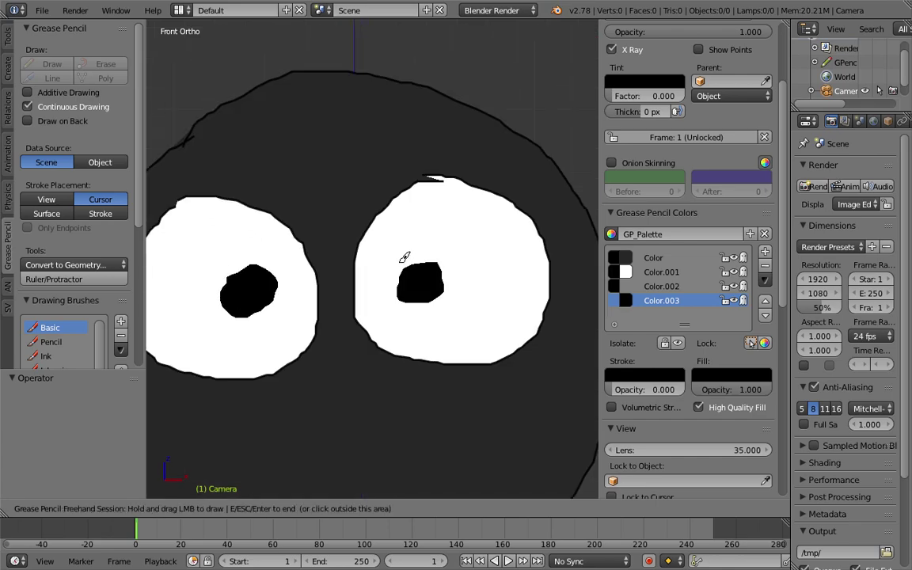
{"action": "scroll", "coordinate": [404, 259], "scroll_direction": "down", "scroll_amount": 6}
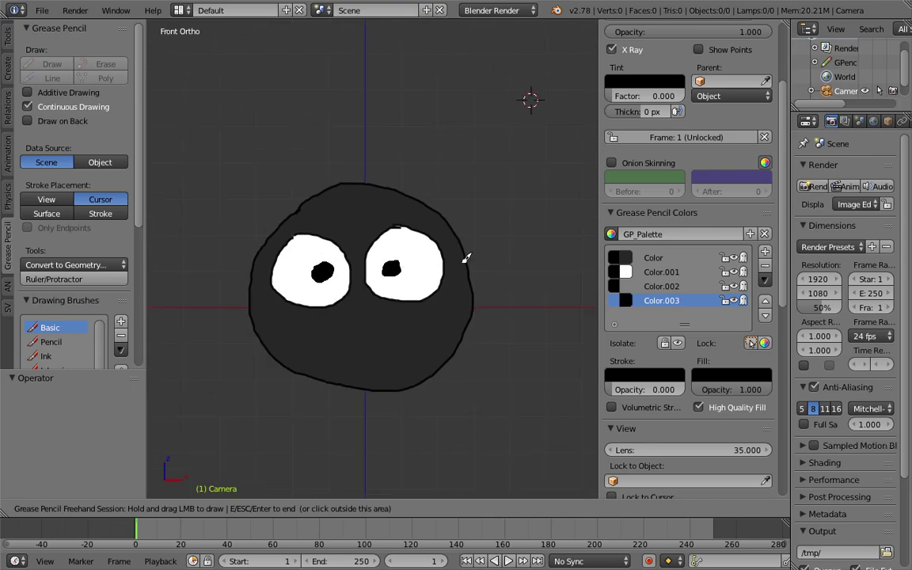
{"action": "key", "text": "Escape"}
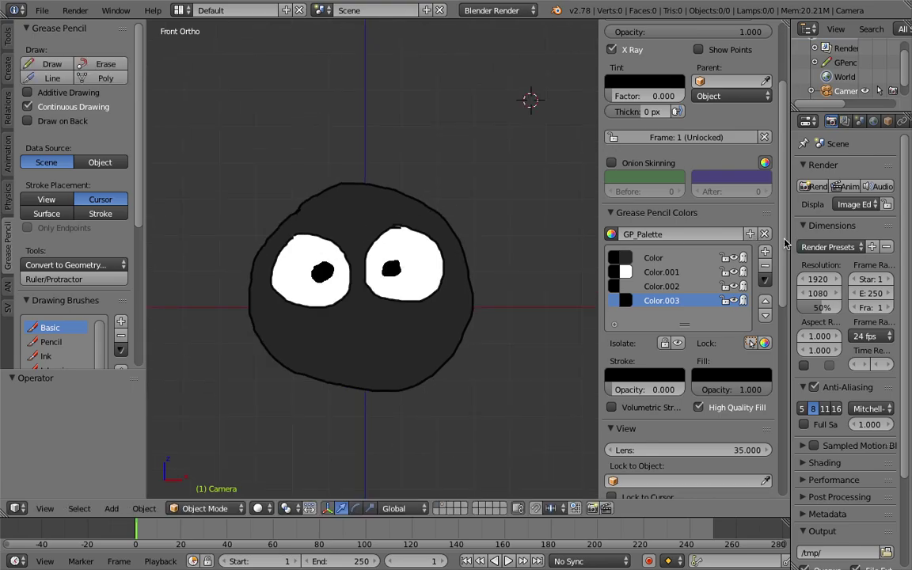
{"action": "scroll", "coordinate": [783, 188], "scroll_direction": "up", "scroll_amount": 5}
{"action": "scroll", "coordinate": [755, 147], "scroll_direction": "up", "scroll_amount": 1}
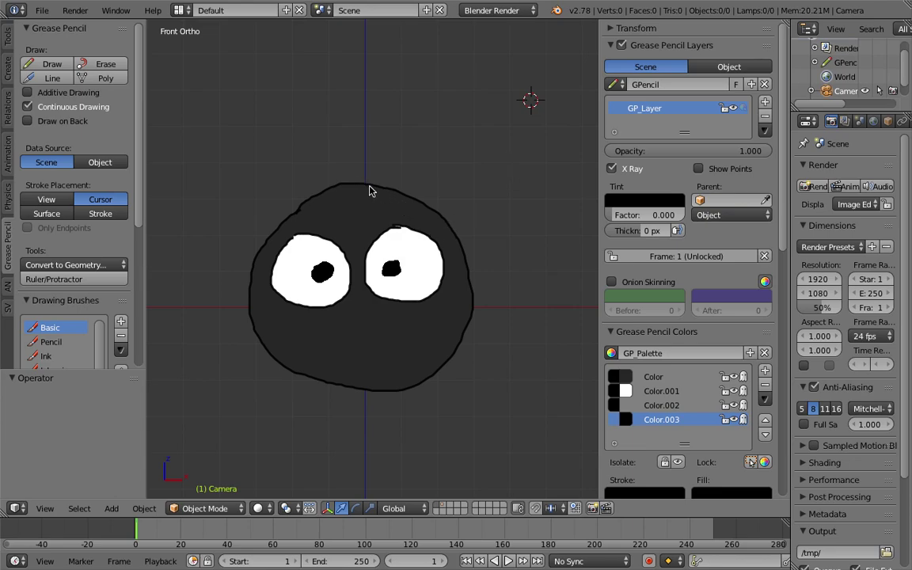
{"action": "scroll", "coordinate": [378, 194], "scroll_direction": "down", "scroll_amount": 1}
{"action": "scroll", "coordinate": [380, 201], "scroll_direction": "up", "scroll_amount": 1}
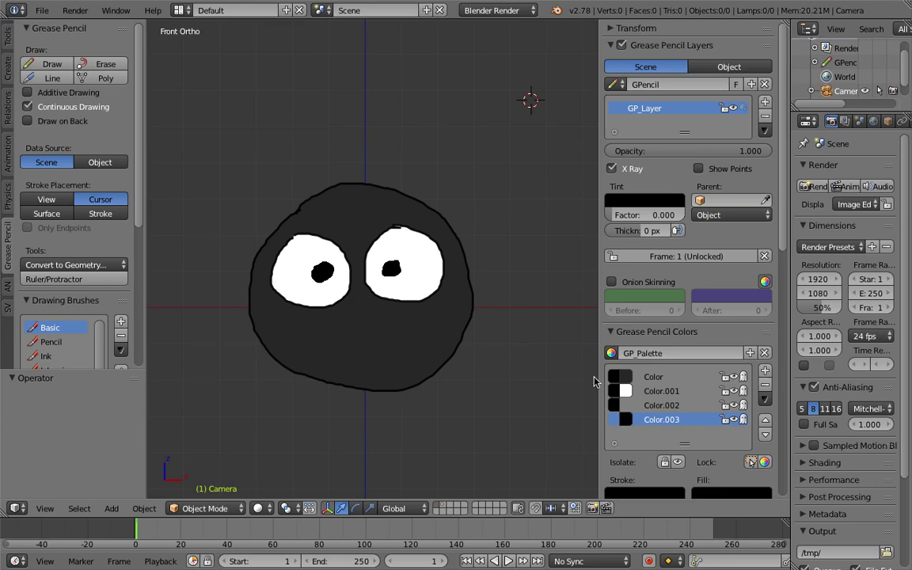
Rename the palette colour Color.002 to StrokeOnly and Color.003 to FillOnly
{"action": "left_click", "coordinate": [664, 407]}
{"action": "left_click", "coordinate": [657, 377]}
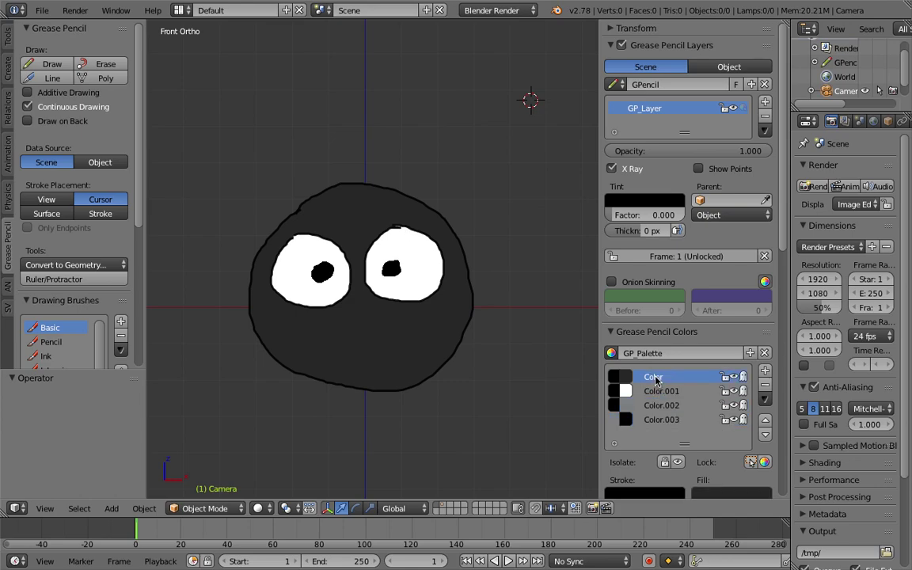
{"action": "left_click", "coordinate": [642, 406]}
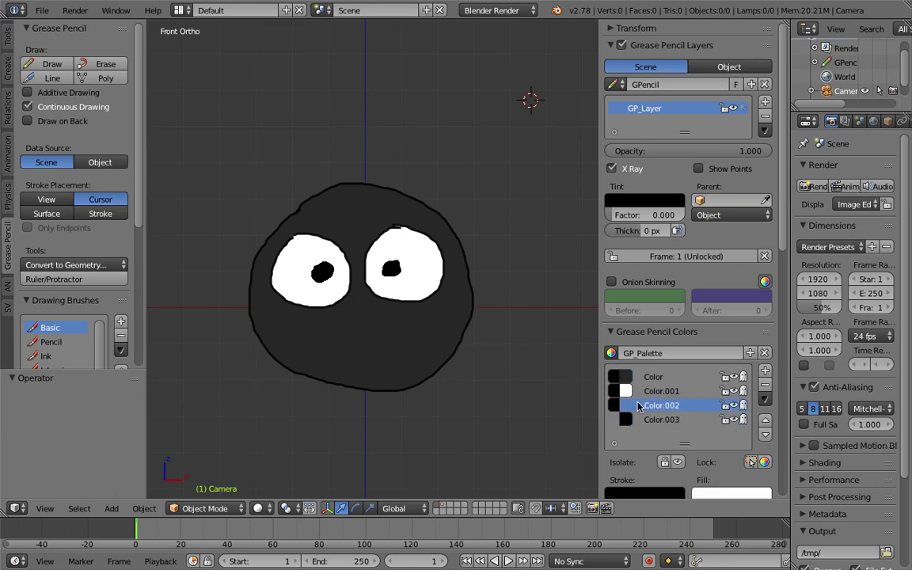
{"action": "double_click", "coordinate": [654, 407]}
{"action": "type", "text": "StrokeOnly"}
{"action": "double_click", "coordinate": [659, 420]}
{"action": "type", "text": "FillOnly"}
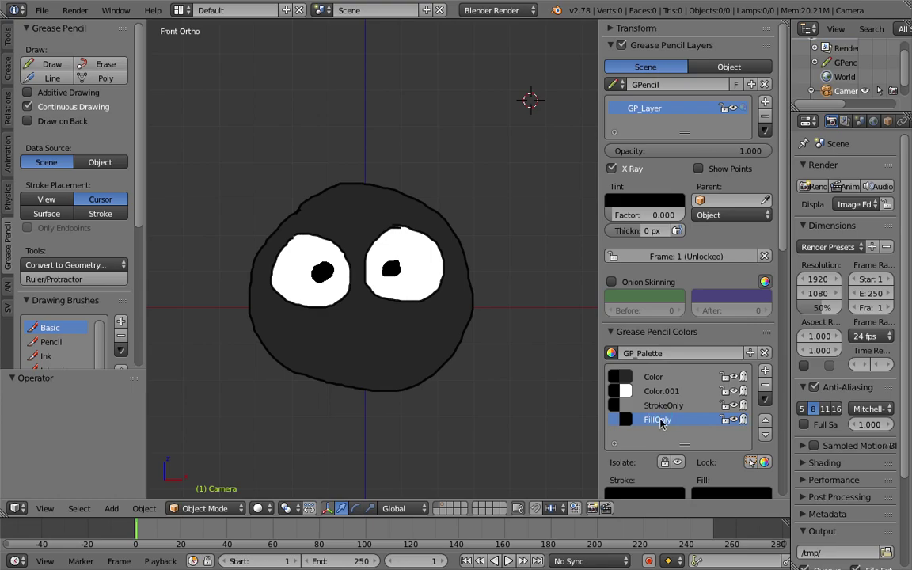
Using the StrokeOnly colour, draw short hair strokes all around the body outline and end the drawing session
{"action": "left_click", "coordinate": [644, 403]}
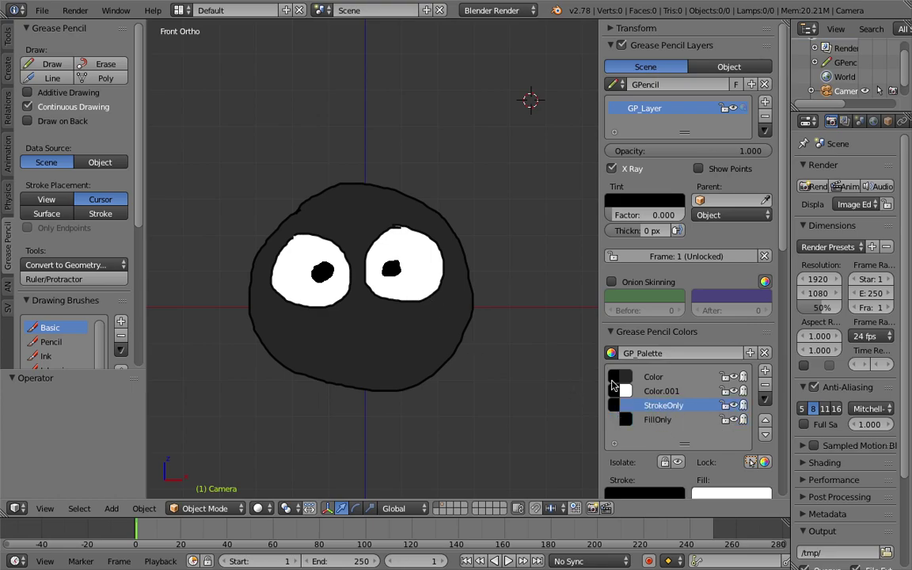
{"action": "mouse_move", "coordinate": [367, 182]}
{"action": "left_mouse_down"}
{"action": "mouse_move", "coordinate": [368, 173]}
{"action": "mouse_move", "coordinate": [392, 178]}
{"action": "mouse_move", "coordinate": [441, 205]}
{"action": "left_mouse_up"}
{"action": "left_click_drag", "start_coordinate": [449, 225], "coordinate": [455, 220]}
{"action": "left_click_drag", "start_coordinate": [459, 241], "coordinate": [465, 235]}
{"action": "mouse_move", "coordinate": [466, 255]}
{"action": "left_mouse_down"}
{"action": "mouse_move", "coordinate": [479, 253]}
{"action": "mouse_move", "coordinate": [479, 316]}
{"action": "left_mouse_up"}
{"action": "mouse_move", "coordinate": [463, 329]}
{"action": "left_mouse_down"}
{"action": "mouse_move", "coordinate": [472, 334]}
{"action": "mouse_move", "coordinate": [450, 372]}
{"action": "left_mouse_up"}
{"action": "mouse_move", "coordinate": [433, 375]}
{"action": "left_mouse_down"}
{"action": "mouse_move", "coordinate": [438, 381]}
{"action": "mouse_move", "coordinate": [422, 388]}
{"action": "left_mouse_up"}
{"action": "left_click_drag", "start_coordinate": [405, 387], "coordinate": [409, 392]}
{"action": "left_click_drag", "start_coordinate": [394, 388], "coordinate": [396, 393]}
{"action": "left_click_drag", "start_coordinate": [342, 385], "coordinate": [344, 391]}
{"action": "left_click_drag", "start_coordinate": [331, 381], "coordinate": [321, 386]}
{"action": "left_click_drag", "start_coordinate": [309, 375], "coordinate": [311, 381]}
{"action": "mouse_move", "coordinate": [297, 372]}
{"action": "left_mouse_down"}
{"action": "mouse_move", "coordinate": [300, 380]}
{"action": "mouse_move", "coordinate": [240, 330]}
{"action": "mouse_move", "coordinate": [231, 296]}
{"action": "mouse_move", "coordinate": [256, 228]}
{"action": "mouse_move", "coordinate": [299, 191]}
{"action": "mouse_move", "coordinate": [350, 169]}
{"action": "left_mouse_up"}
{"action": "left_click_drag", "start_coordinate": [299, 209], "coordinate": [287, 197]}
{"action": "mouse_move", "coordinate": [255, 247]}
{"action": "left_mouse_down"}
{"action": "mouse_move", "coordinate": [247, 239]}
{"action": "mouse_move", "coordinate": [245, 260]}
{"action": "left_mouse_up"}
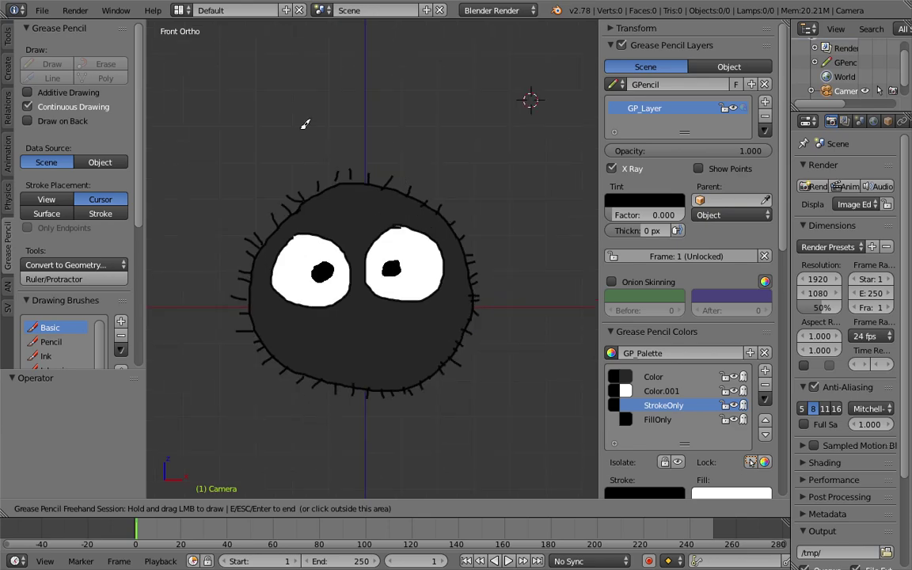
{"action": "key", "text": "Escape"}
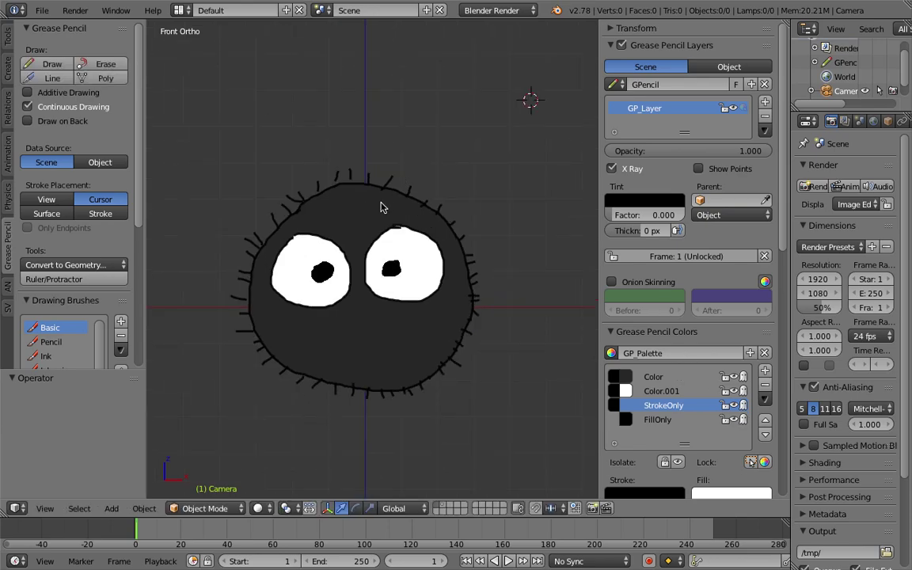
Enlarge the outliner and properties areas and expand GPencil in the outliner to show its layer
{"action": "scroll", "coordinate": [406, 206], "scroll_direction": "down", "scroll_amount": 1, "text": "shift"}
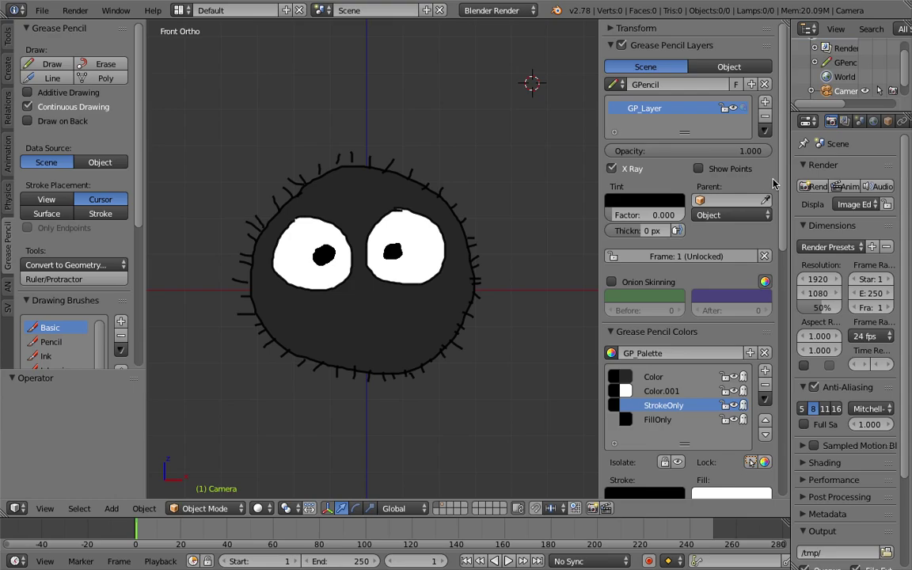
{"action": "left_click_drag", "start_coordinate": [602, 111], "coordinate": [585, 111]}
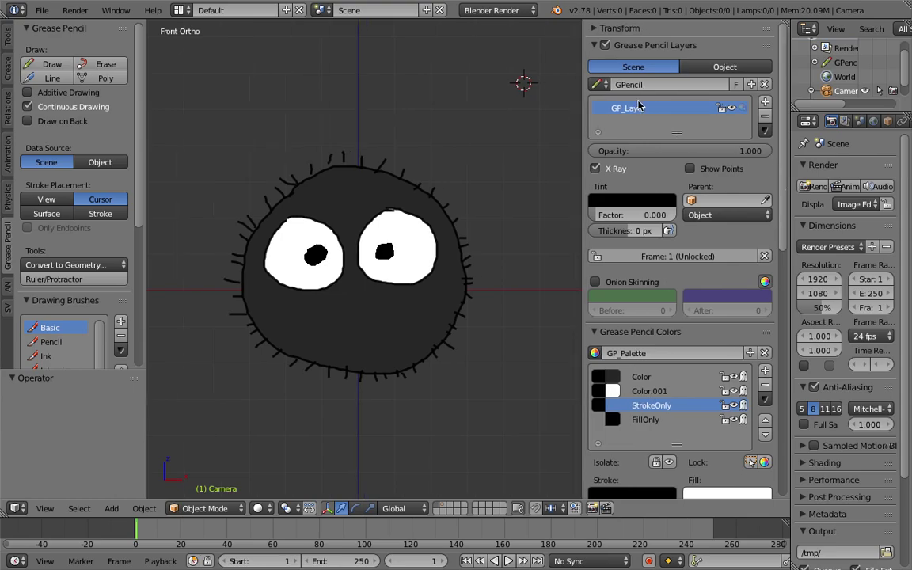
{"action": "left_click_drag", "start_coordinate": [790, 122], "coordinate": [734, 122]}
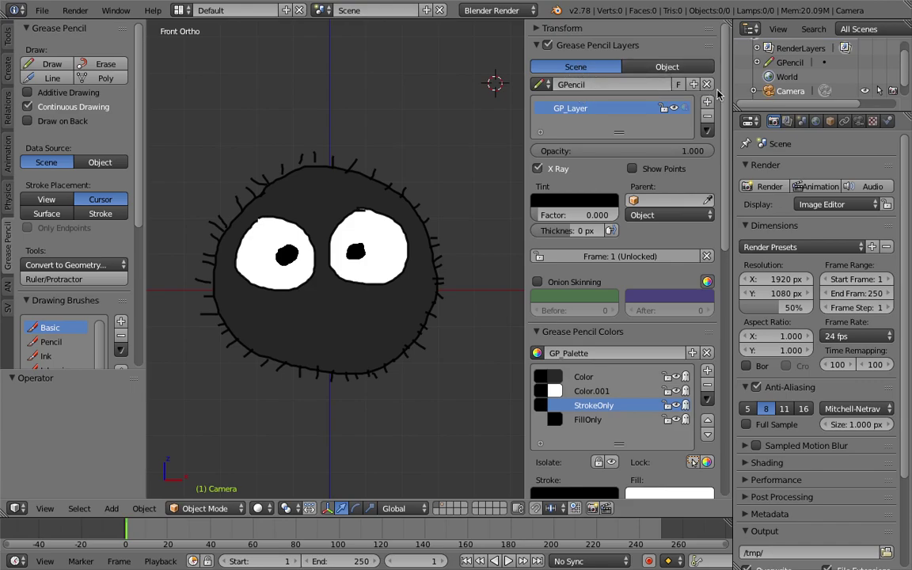
{"action": "left_click_drag", "start_coordinate": [732, 88], "coordinate": [707, 88]}
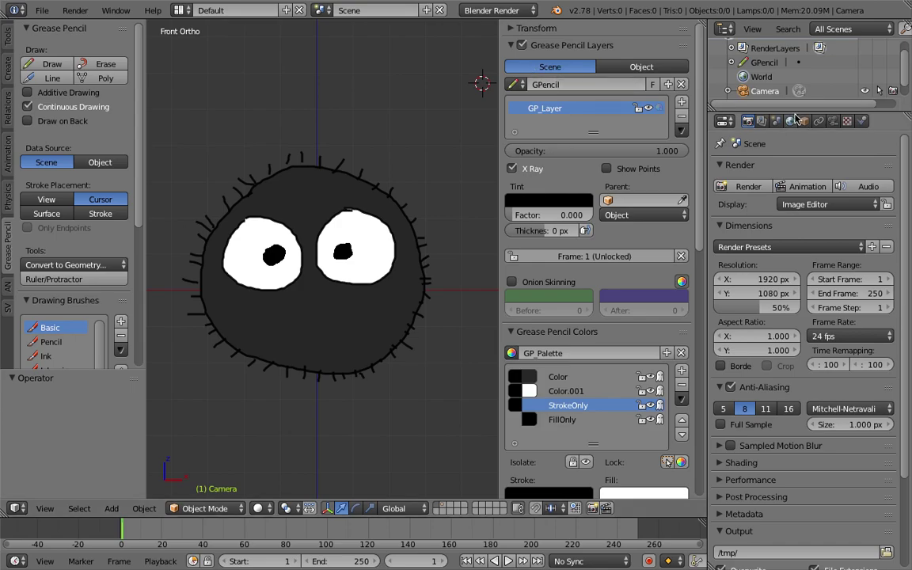
{"action": "left_click_drag", "start_coordinate": [798, 115], "coordinate": [798, 195]}
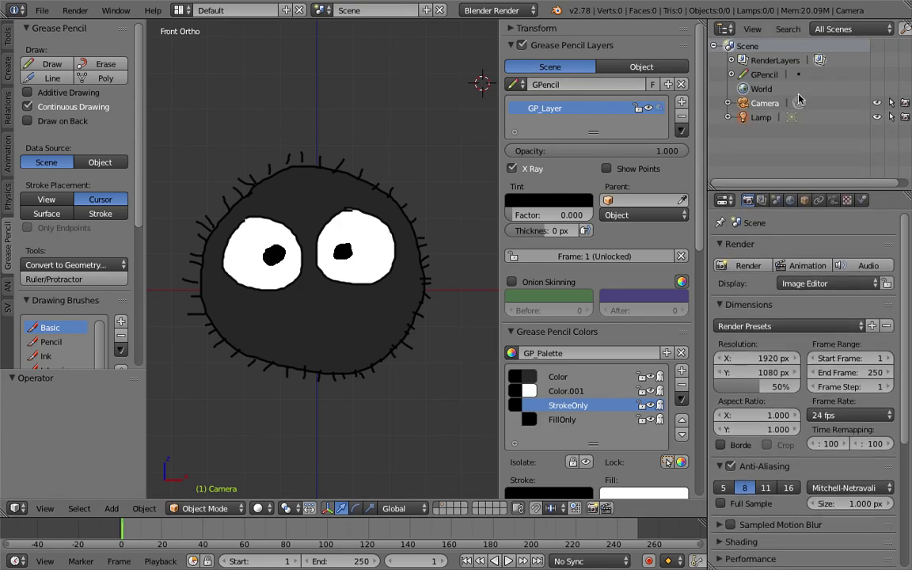
{"action": "left_click", "coordinate": [732, 75]}
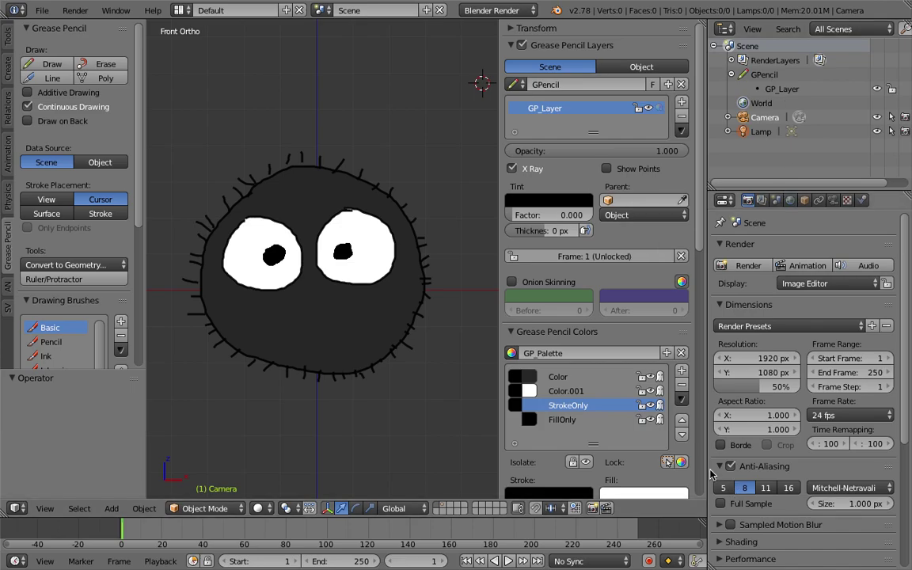
{"action": "left_click_drag", "start_coordinate": [708, 448], "coordinate": [699, 460]}
Save the current file over the existing one
{"action": "left_click_drag", "start_coordinate": [155, 532], "coordinate": [282, 538]}
{"action": "left_click", "coordinate": [122, 531]}
{"action": "scroll", "coordinate": [269, 257], "scroll_direction": "down", "scroll_amount": 1}
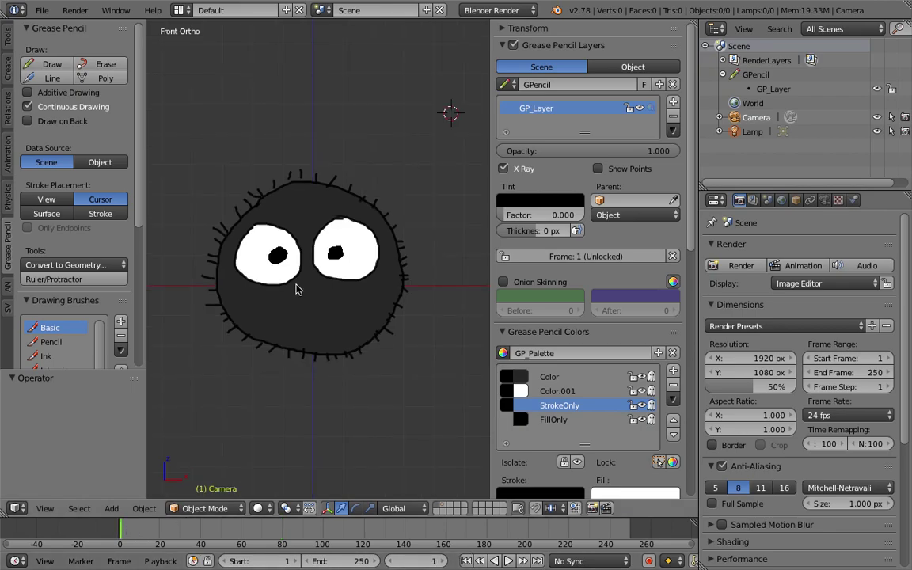
{"action": "key", "text": "ctrl+s"}
{"action": "left_click", "coordinate": [300, 255]}
{"action": "left_click", "coordinate": [350, 156]}
{"action": "scroll", "coordinate": [350, 155], "scroll_direction": "down", "scroll_amount": 2}
{"action": "key", "text": "ctrl+s"}
{"action": "left_click", "coordinate": [353, 158]}
{"action": "left_click", "coordinate": [406, 117]}
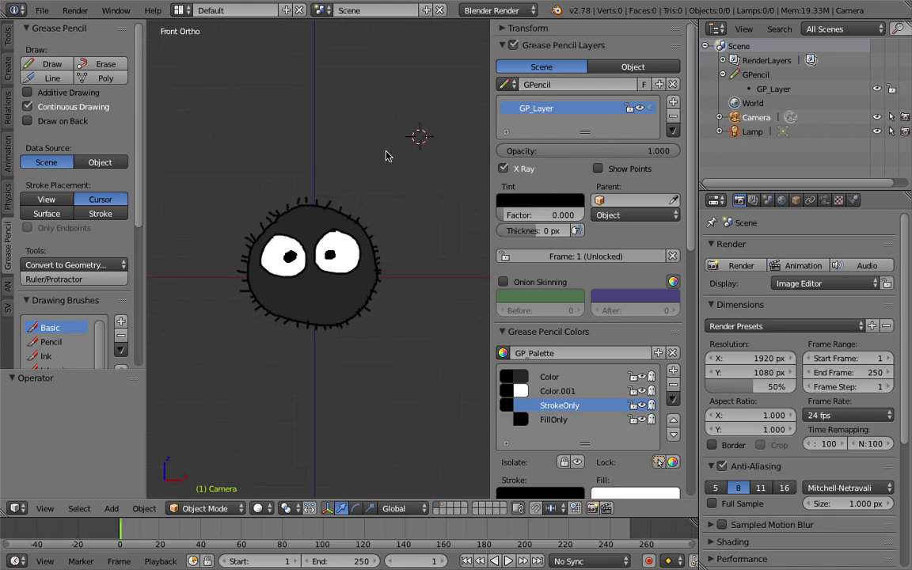
Widen the tool shelf and look through the list of drawing brushes
{"action": "left_click_drag", "start_coordinate": [148, 240], "coordinate": [161, 240]}
{"action": "scroll", "coordinate": [120, 305], "scroll_direction": "down", "scroll_amount": 3}
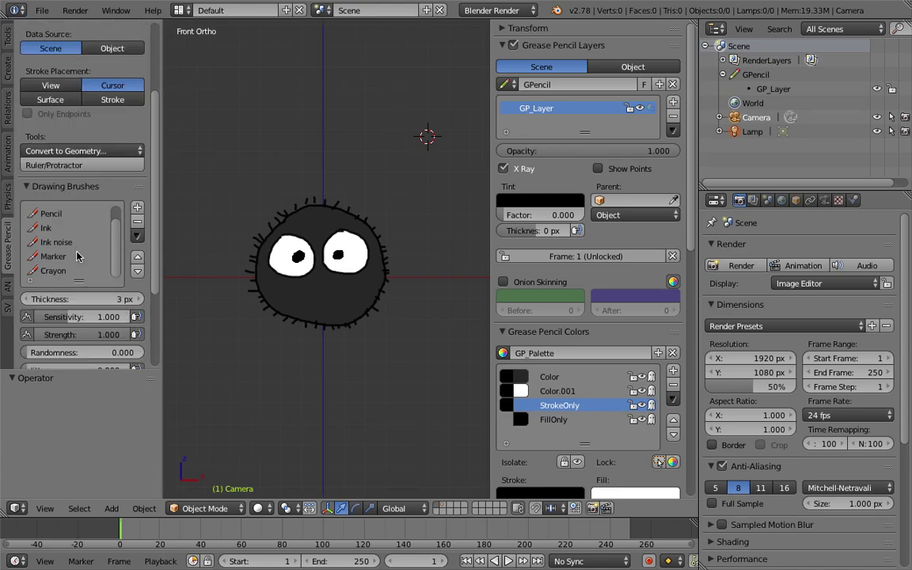
{"action": "scroll", "coordinate": [63, 230], "scroll_direction": "up", "scroll_amount": 1}
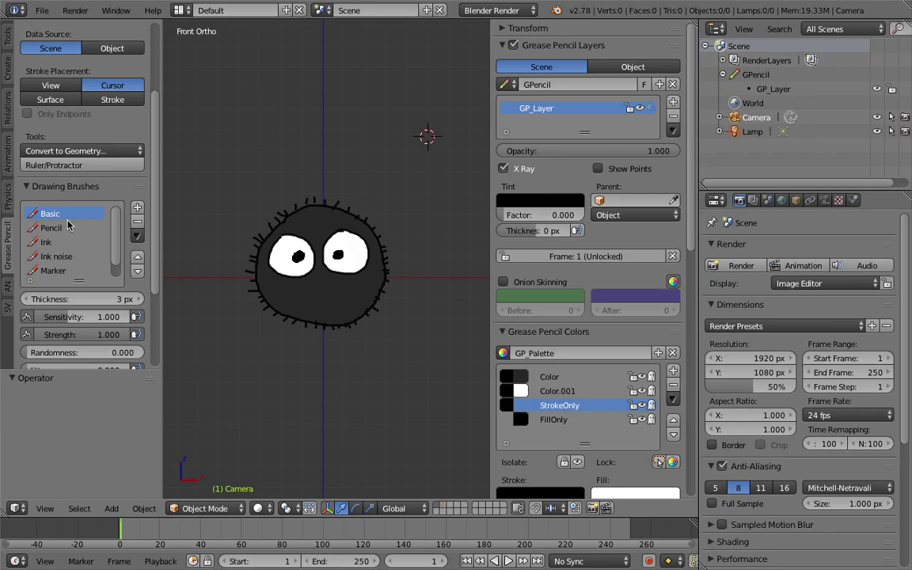
{"action": "scroll", "coordinate": [234, 212], "scroll_direction": "up", "scroll_amount": 2}
{"action": "scroll", "coordinate": [261, 217], "scroll_direction": "down", "scroll_amount": 1}
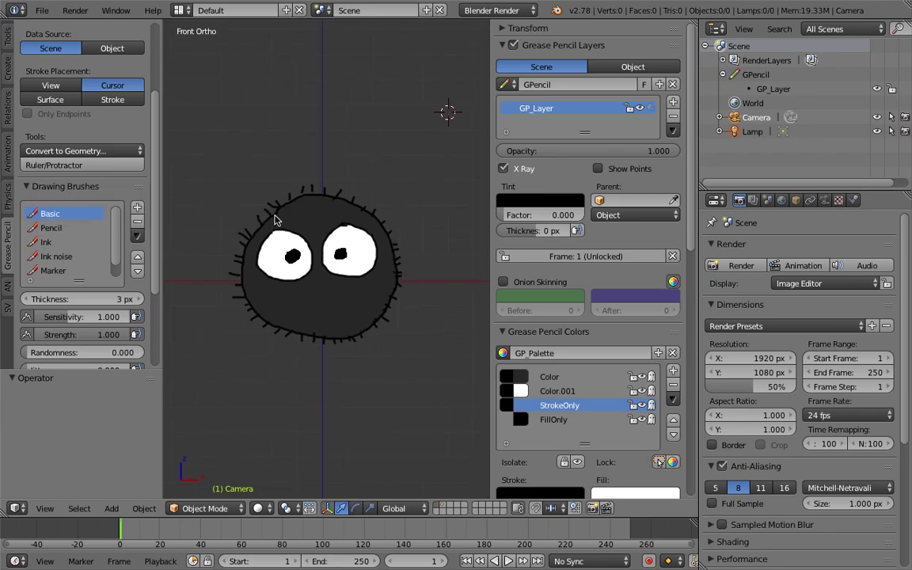
Add an Arrows empty above the body and clear its location so it sits at the world origin
{"action": "left_click", "coordinate": [314, 157]}
{"action": "key", "text": "shift+a"}
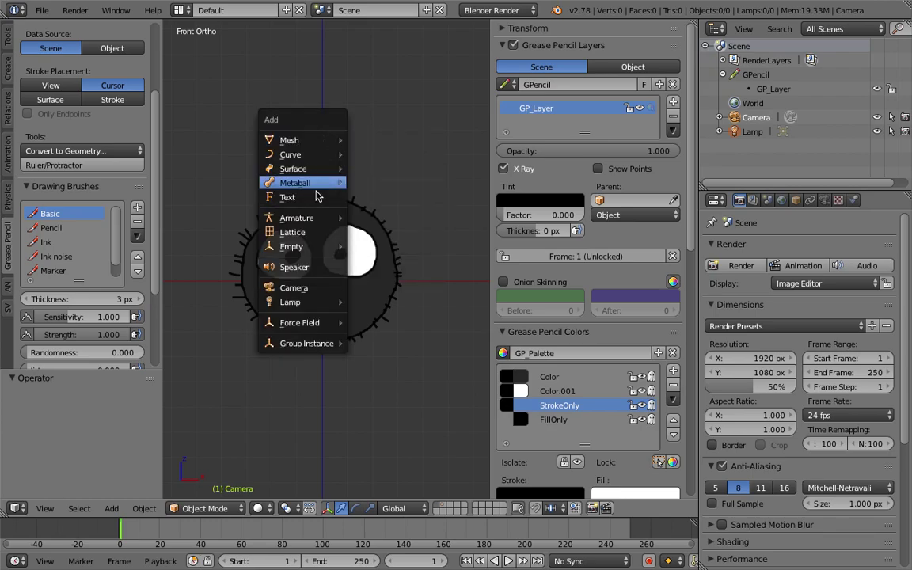
{"action": "mouse_move", "coordinate": [314, 253]}
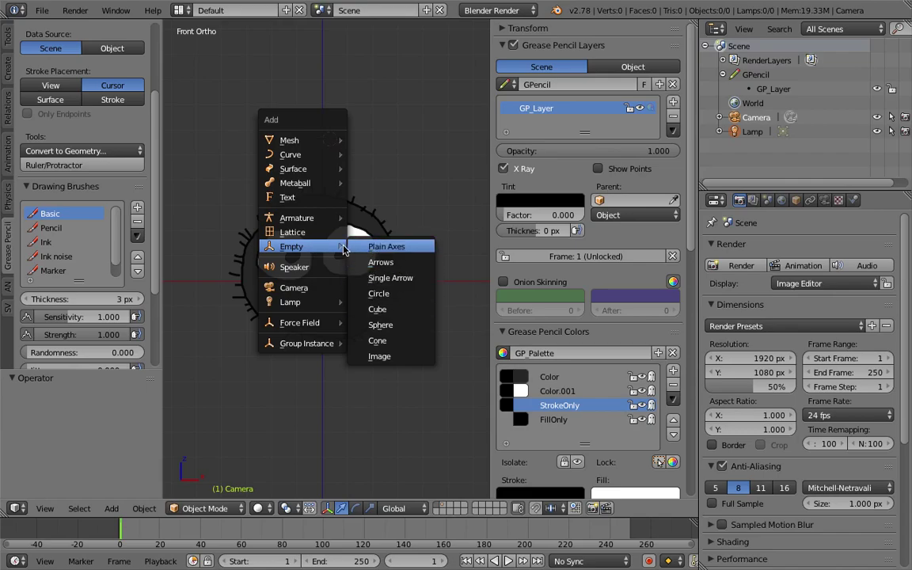
{"action": "left_click", "coordinate": [405, 269]}
{"action": "key", "text": "g"}
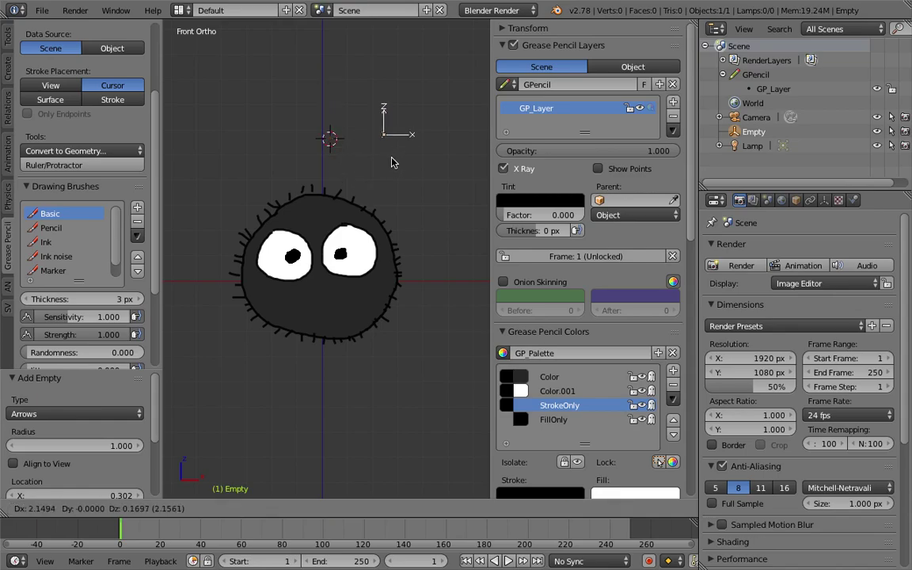
{"action": "left_click", "coordinate": [399, 163]}
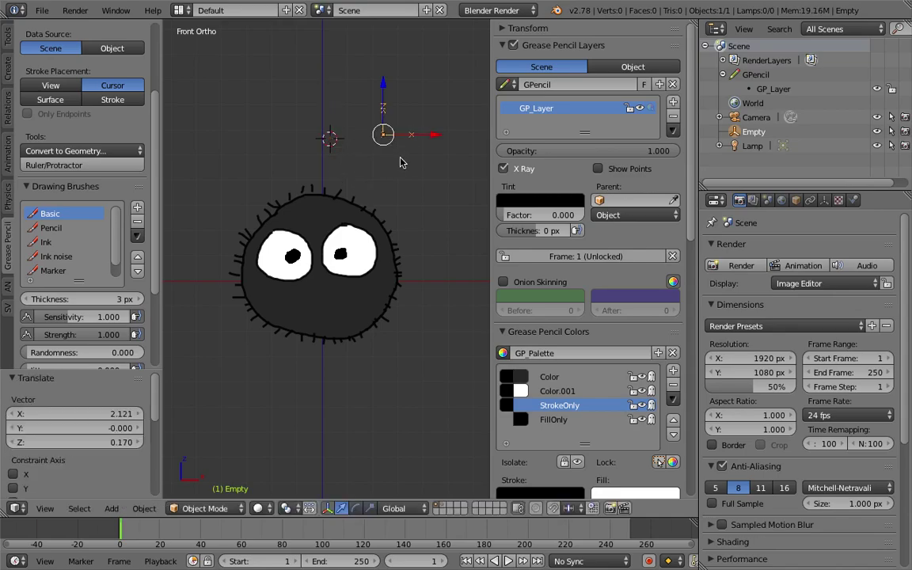
{"action": "key", "text": "alt+g"}
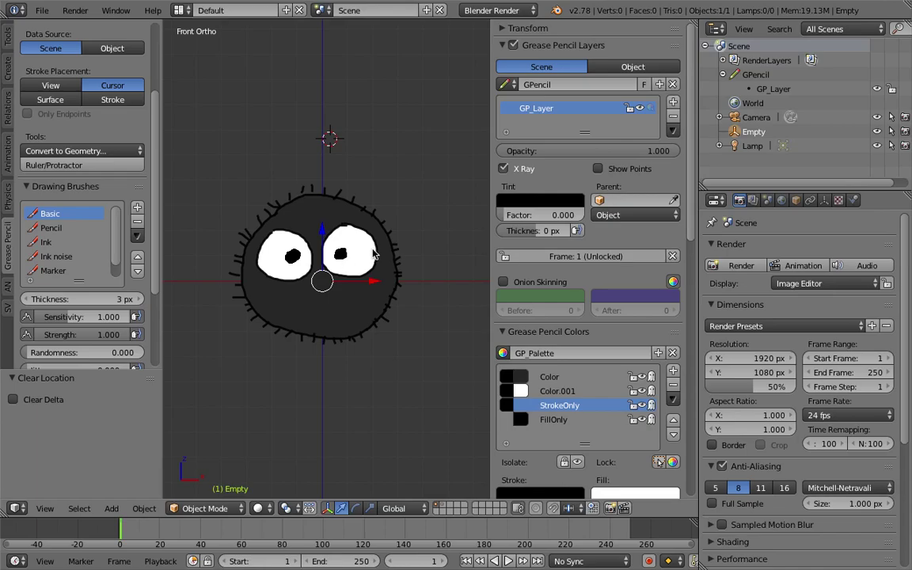
{"action": "scroll", "coordinate": [364, 246], "scroll_direction": "up", "scroll_amount": 1}
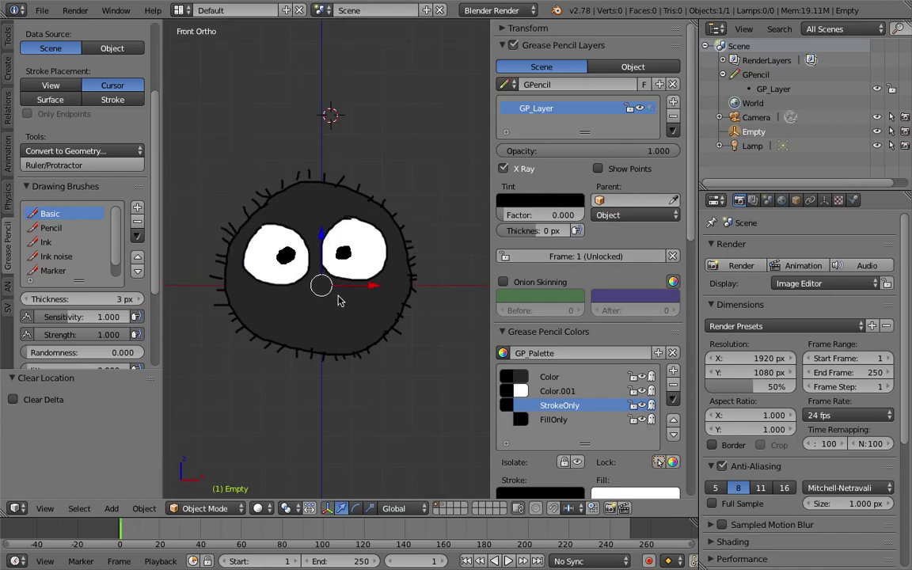
Set Empty as the parent of GP_Layer and move the empty about 0.42 in X and 0.94 in Z
{"action": "left_click", "coordinate": [620, 201]}
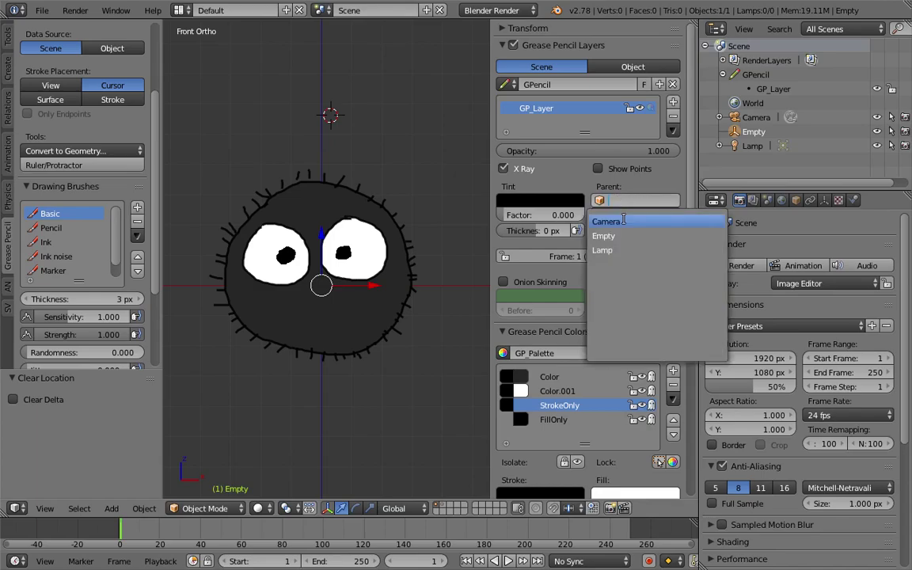
{"action": "left_click", "coordinate": [624, 235]}
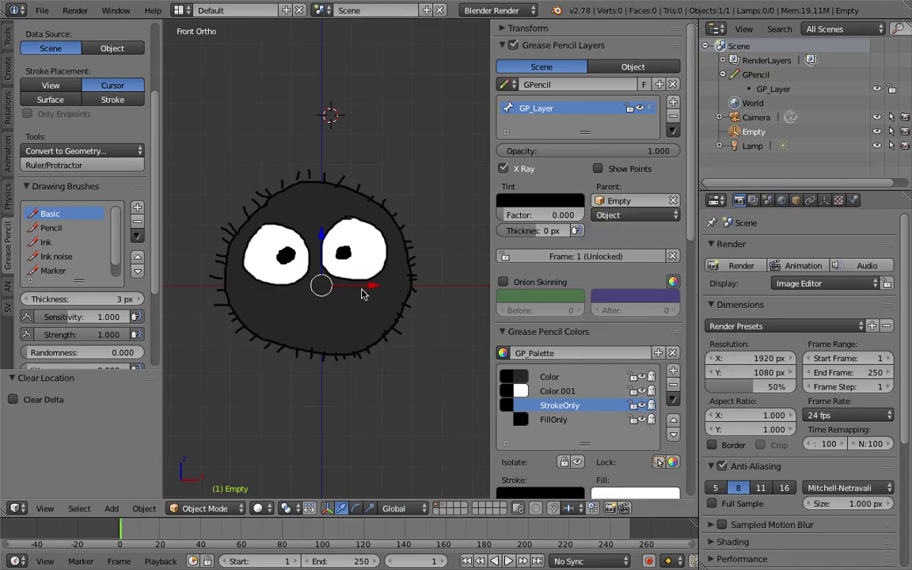
{"action": "key", "text": "g"}
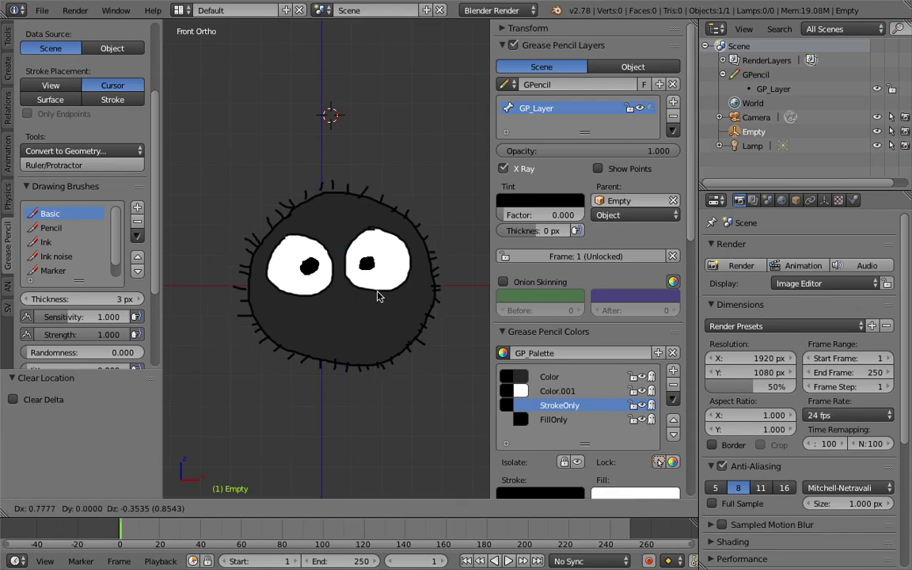
{"action": "left_click", "coordinate": [350, 258]}
Scale the empty down and move it about 1.77 in X and 1.37 in Z
{"action": "scroll", "coordinate": [353, 266], "scroll_direction": "down", "scroll_amount": 2}
{"action": "key", "text": "s"}
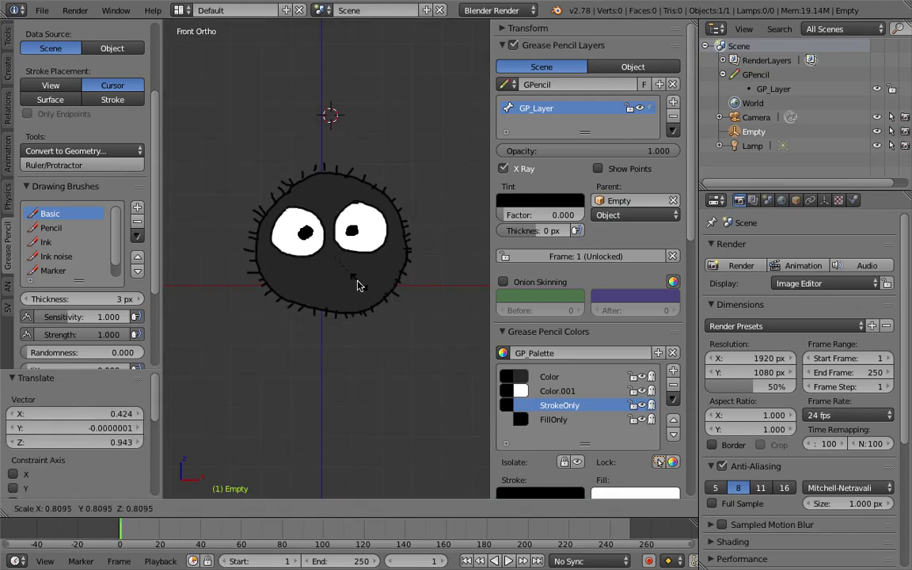
{"action": "left_click", "coordinate": [356, 275]}
{"action": "key", "text": "g"}
{"action": "left_click", "coordinate": [405, 235]}
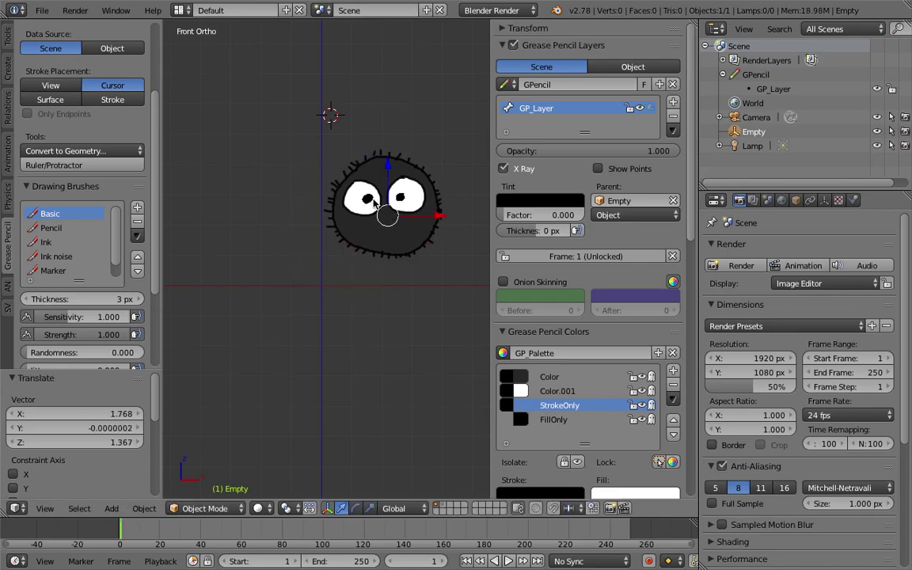
Rotate and move the empty to tilt and reposition the character, and scale it by about 0.84
{"action": "middle_click_drag", "start_coordinate": [334, 179], "coordinate": [323, 194], "text": "shift"}
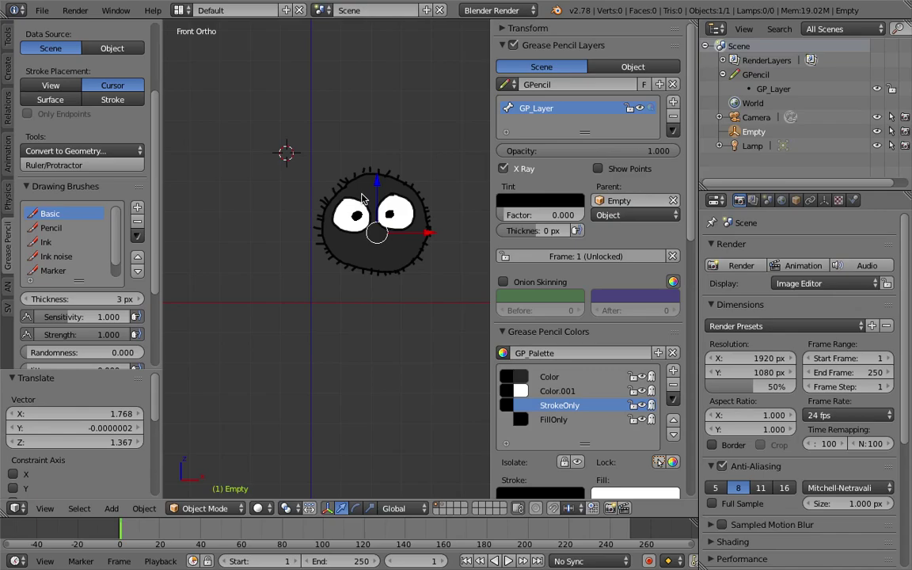
{"action": "key", "text": "r"}
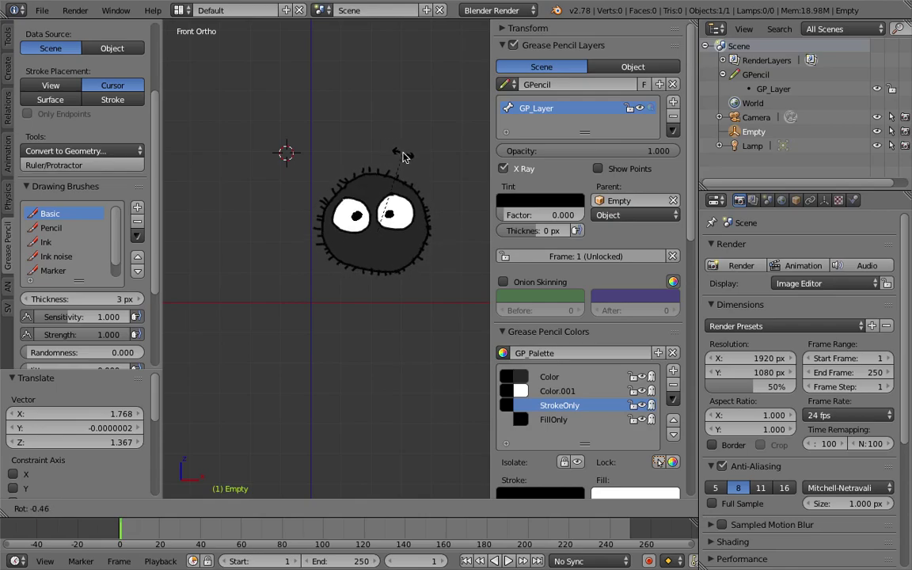
{"action": "left_click", "coordinate": [417, 173]}
{"action": "key", "text": "g"}
{"action": "left_click", "coordinate": [360, 260]}
{"action": "key", "text": "r"}
{"action": "left_click", "coordinate": [400, 198]}
{"action": "key", "text": "g"}
{"action": "left_click", "coordinate": [386, 263]}
{"action": "key", "text": "s"}
{"action": "left_click", "coordinate": [386, 272]}
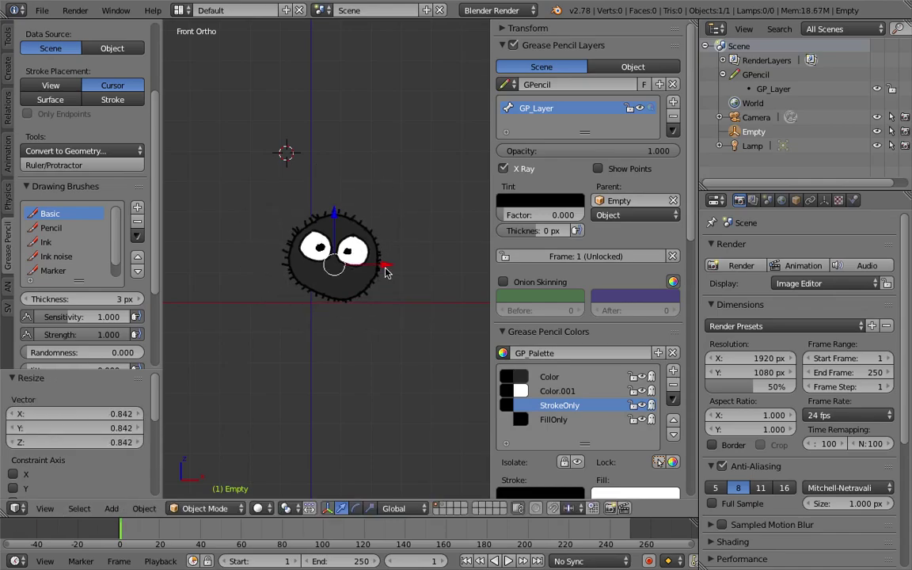
Move the empty up, rotate it so the character tilts the opposite way, and move it down just beyond the vertical axis
{"action": "key", "text": "g"}
{"action": "left_click", "coordinate": [385, 244]}
{"action": "key", "text": "r"}
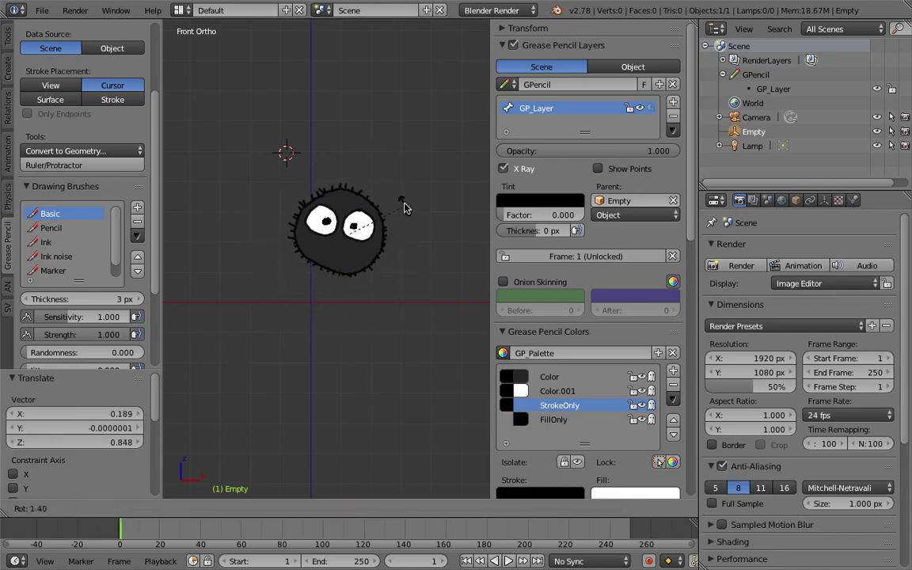
{"action": "left_click", "coordinate": [372, 202]}
{"action": "key", "text": "g"}
{"action": "left_click", "coordinate": [363, 203]}
{"action": "key", "text": "g"}
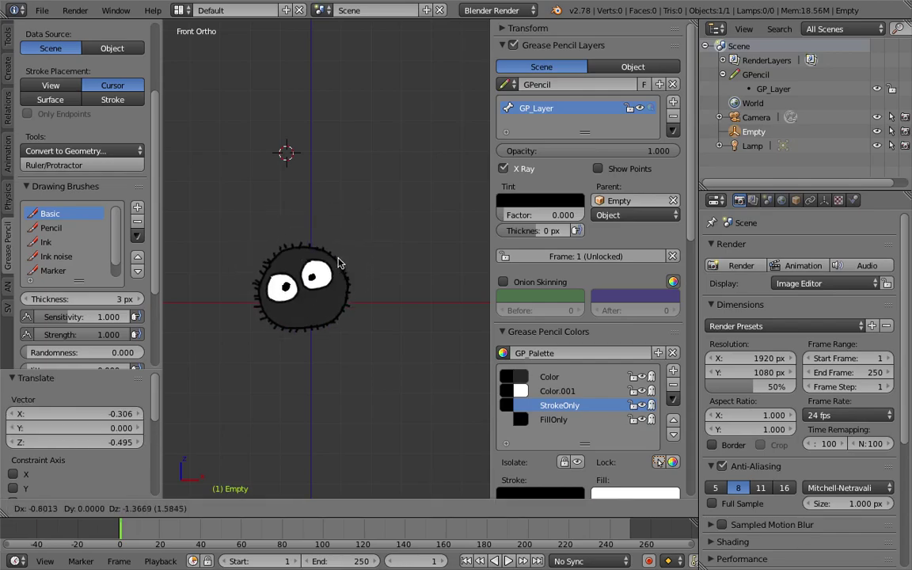
{"action": "left_click", "coordinate": [315, 258]}
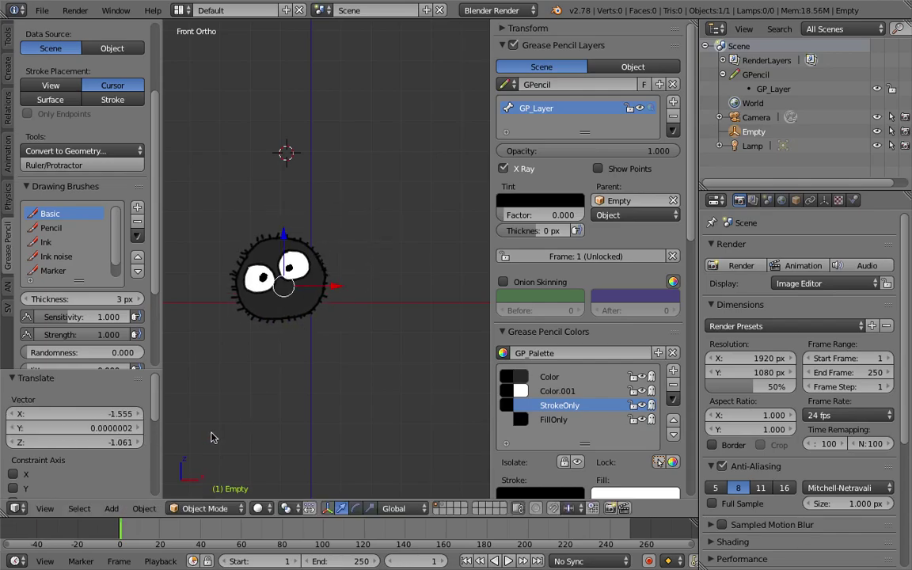
Save the file with the parented soot sprite, overwriting the previous version
{"action": "scroll", "coordinate": [333, 313], "scroll_direction": "up", "scroll_amount": 2}
{"action": "middle_click_drag", "start_coordinate": [299, 297], "coordinate": [321, 308], "text": "shift"}
{"action": "scroll", "coordinate": [332, 313], "scroll_direction": "down", "scroll_amount": 2}
{"action": "scroll", "coordinate": [314, 297], "scroll_direction": "up", "scroll_amount": 1}
{"action": "key", "text": "ctrl+s"}
{"action": "left_click", "coordinate": [314, 294]}
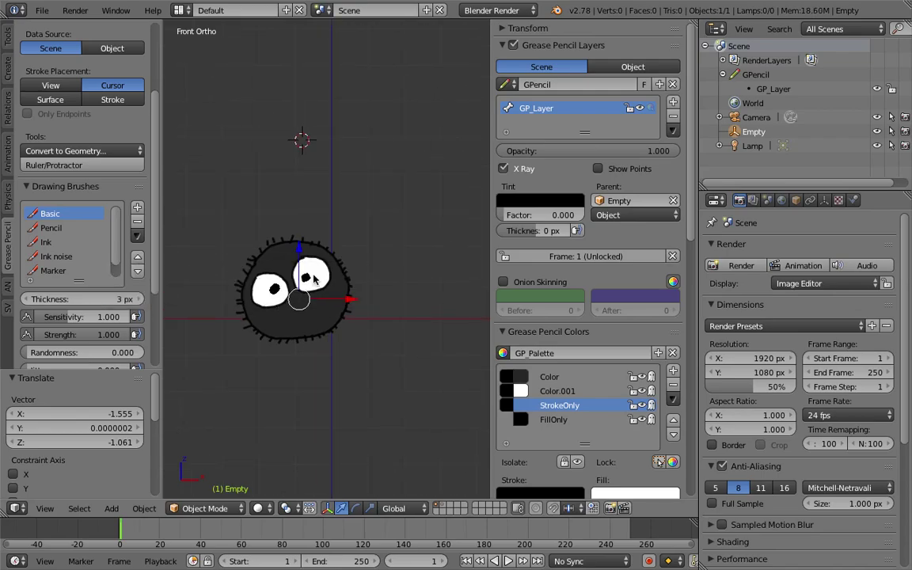
{"action": "key", "text": "r"}
{"action": "key", "text": "r"}
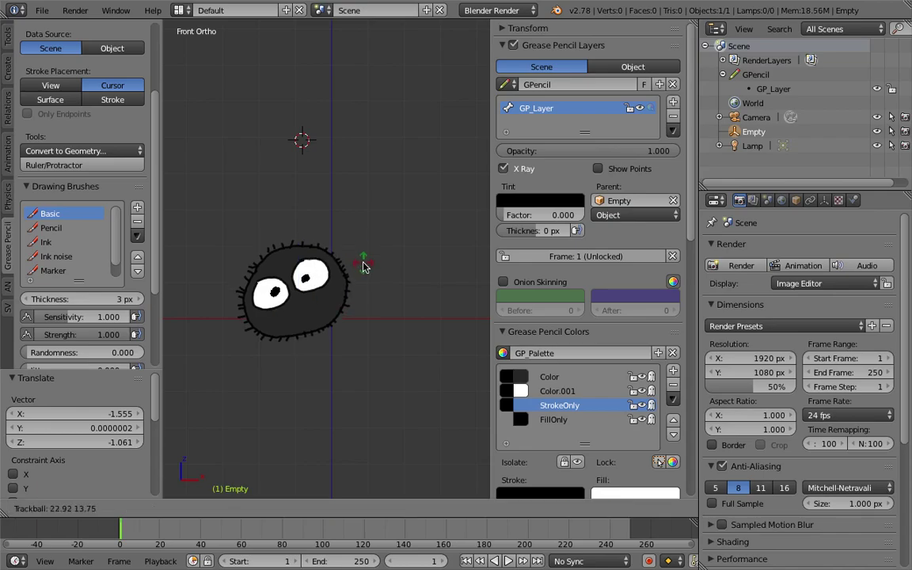
{"action": "key", "text": "Escape"}
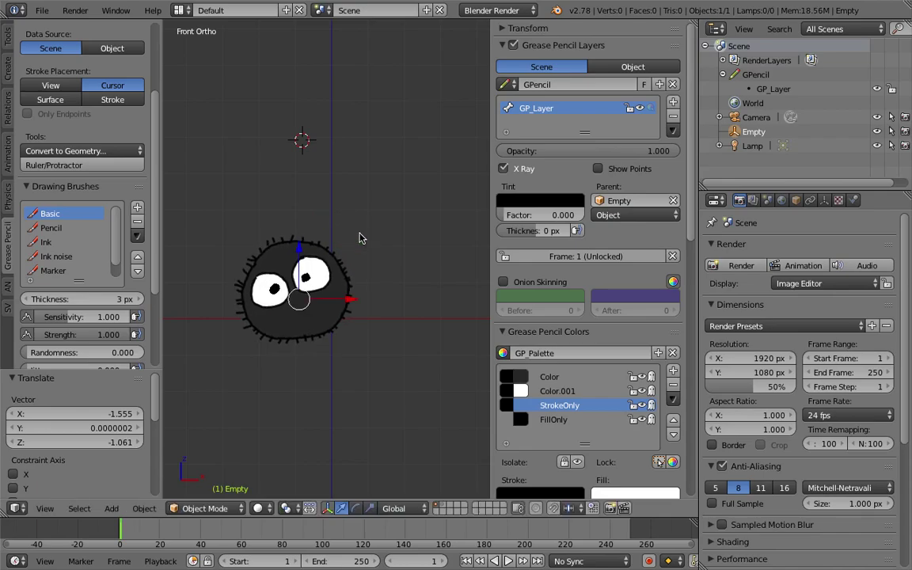
Rotate the empty by about 13.65° and move it about -0.61 in X and 1.45 in Z
{"action": "key", "text": "r"}
{"action": "left_click", "coordinate": [331, 228]}
{"action": "key", "text": "g"}
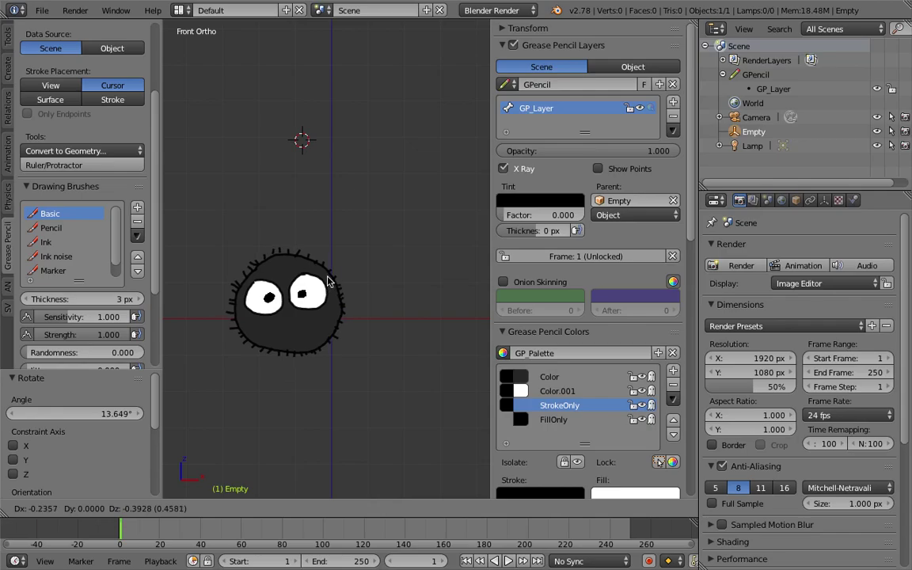
{"action": "left_click", "coordinate": [299, 272]}
Play the animation briefly and move the empty about 1.30 in X and -0.96 in Z, and about -0.61 in X
{"action": "key", "text": "alt+a"}
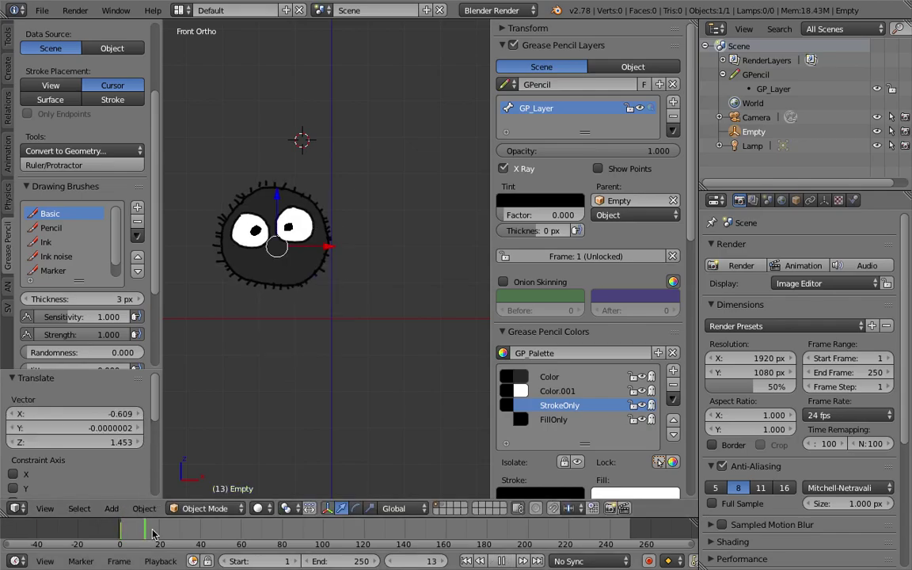
{"action": "key", "text": "Escape"}
{"action": "key", "text": "g"}
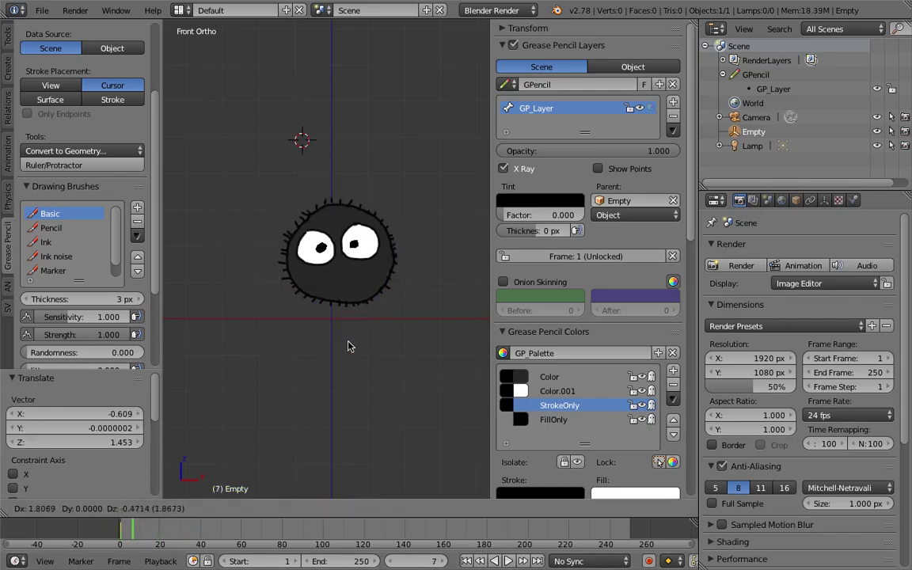
{"action": "left_click", "coordinate": [347, 345]}
{"action": "key", "text": "alt+a"}
{"action": "key", "text": "alt+a"}
{"action": "key", "text": "g"}
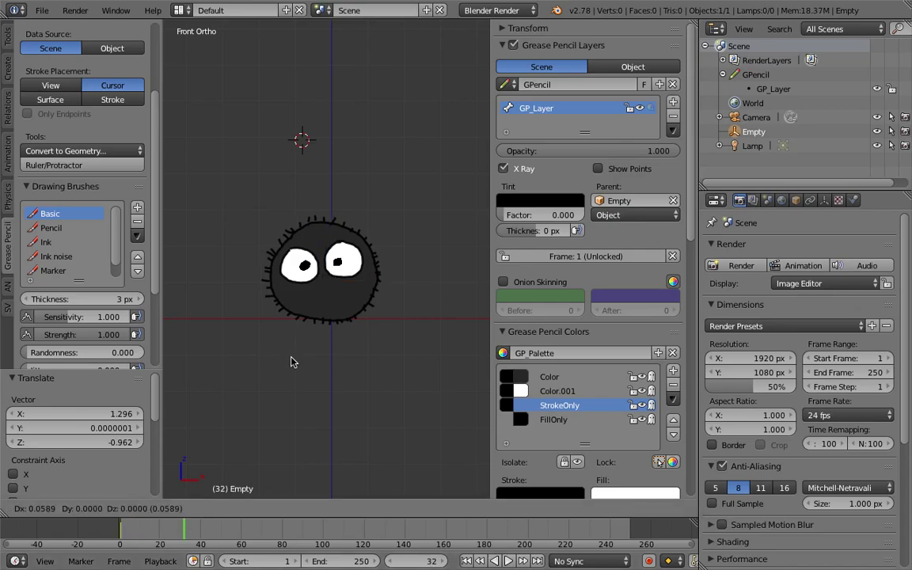
{"action": "left_click", "coordinate": [283, 317]}
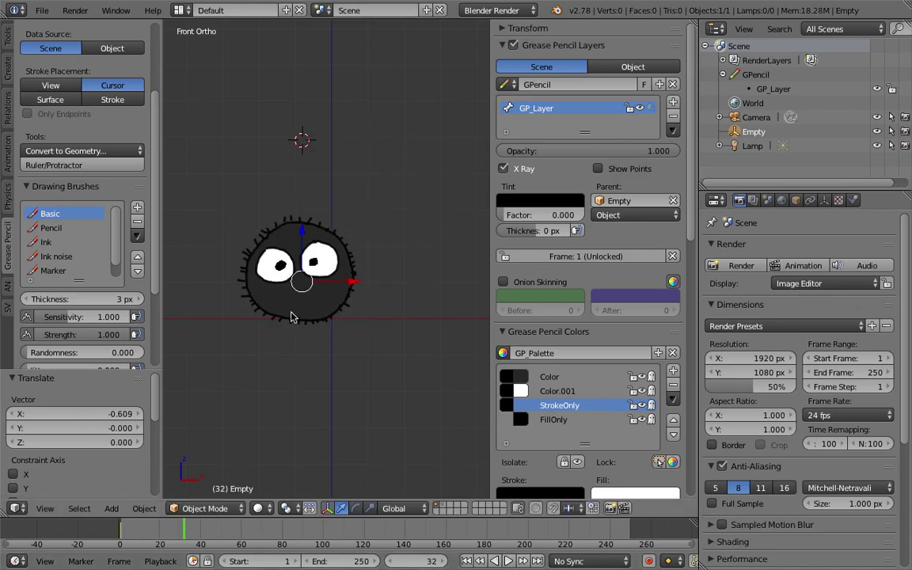
Set the Basic brush's stroke quality to Smooth 1.300 with 3 iterations
{"action": "scroll", "coordinate": [301, 293], "scroll_direction": "up", "scroll_amount": 8}
{"action": "scroll", "coordinate": [321, 242], "scroll_direction": "down", "scroll_amount": 4}
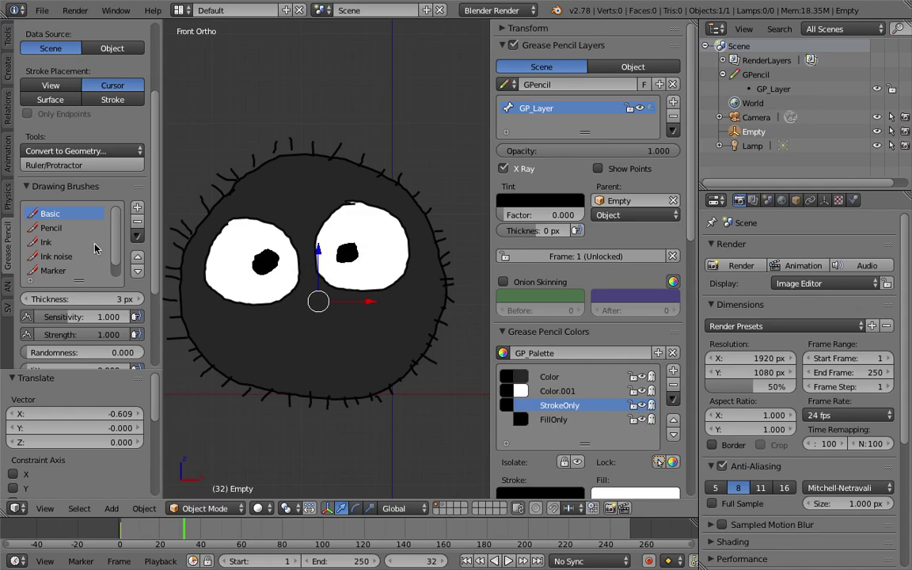
{"action": "scroll", "coordinate": [95, 261], "scroll_direction": "down", "scroll_amount": 1}
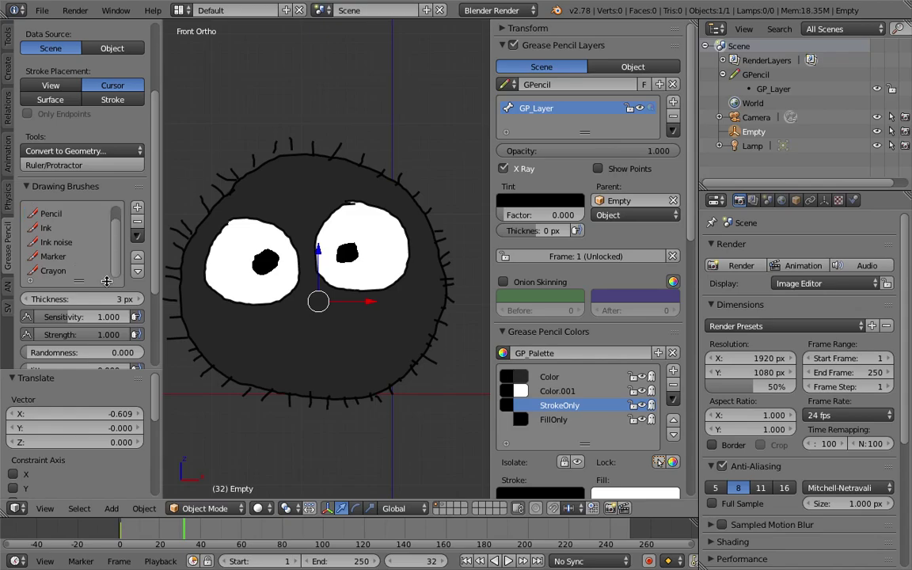
{"action": "scroll", "coordinate": [109, 271], "scroll_direction": "up", "scroll_amount": 1}
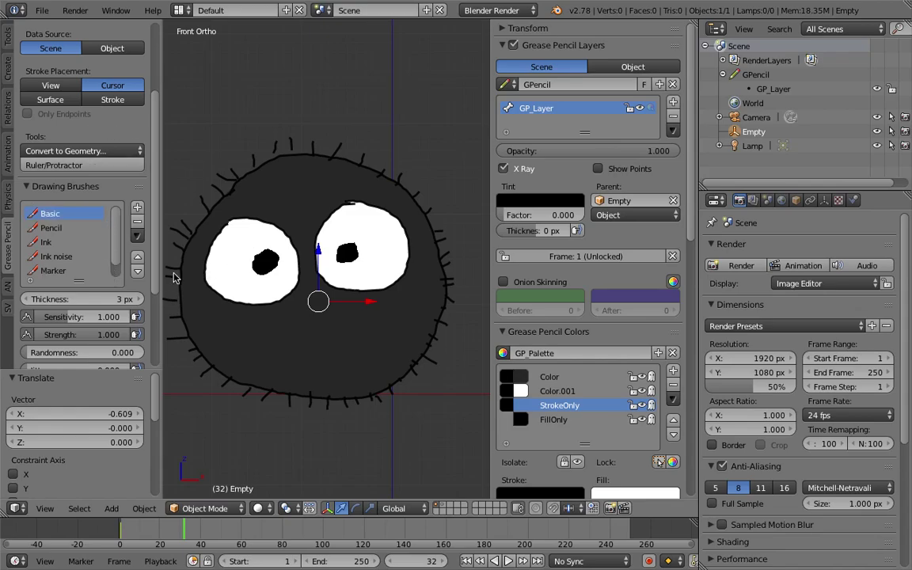
{"action": "left_click_drag", "start_coordinate": [159, 271], "coordinate": [164, 287]}
{"action": "scroll", "coordinate": [87, 261], "scroll_direction": "down", "scroll_amount": 3}
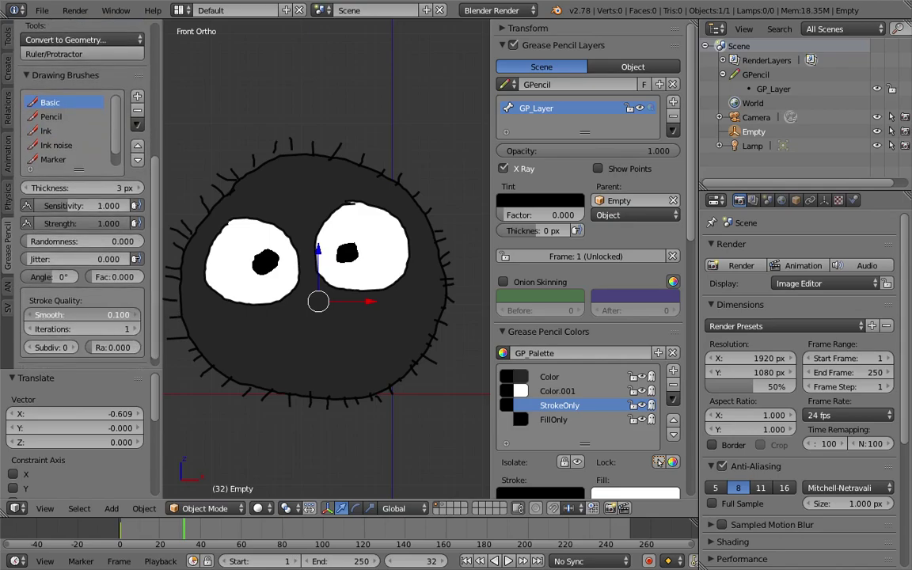
{"action": "left_click_drag", "start_coordinate": [122, 315], "coordinate": [151, 329]}
{"action": "key", "text": "d"}
{"action": "left_click_drag", "start_coordinate": [255, 251], "coordinate": [256, 271]}
{"action": "key", "text": "ctrl+z"}
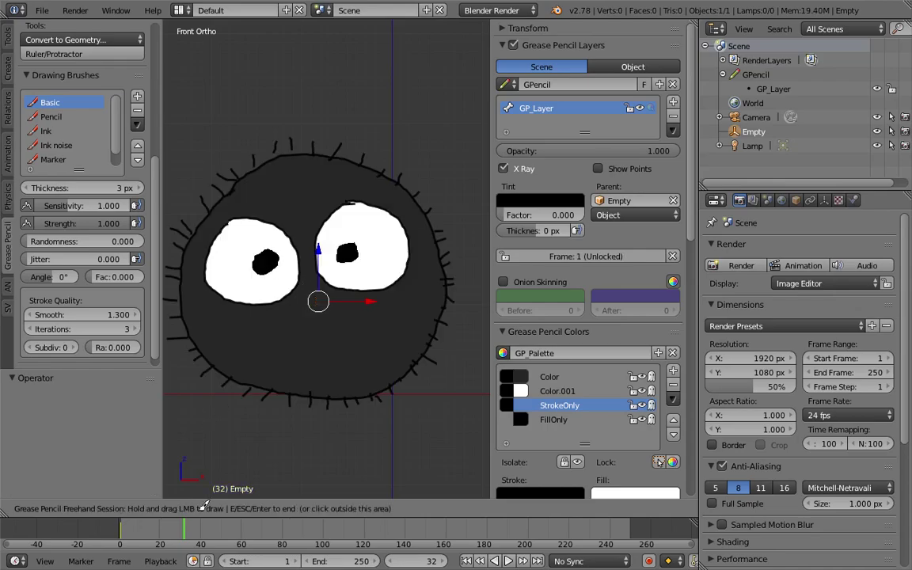
{"action": "key", "text": "Escape"}
Return to frame 1, and try drawing over the pupil of the sprite's left-hand eye, undoing the stroke
{"action": "left_click", "coordinate": [468, 562]}
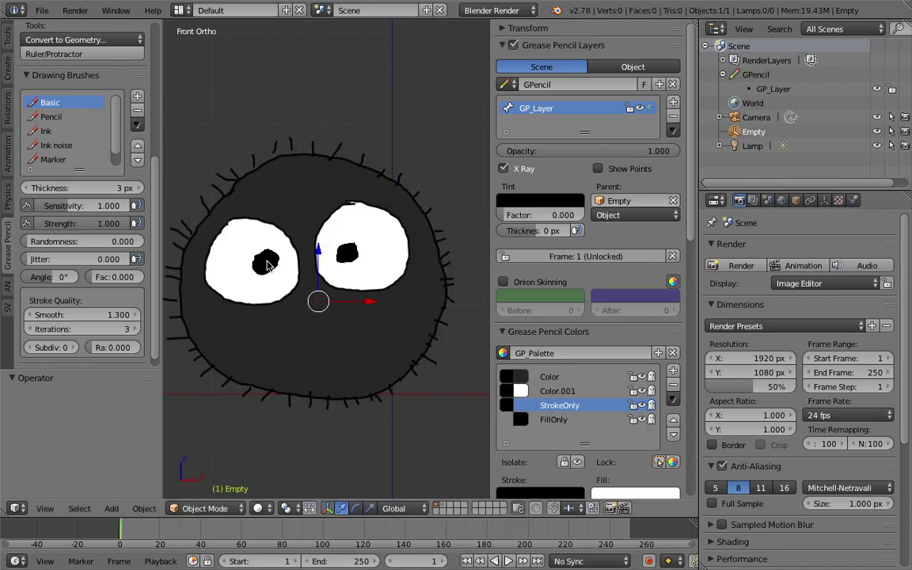
{"action": "key", "text": "d"}
{"action": "mouse_move", "coordinate": [251, 250]}
{"action": "left_mouse_down"}
{"action": "mouse_move", "coordinate": [248, 267]}
{"action": "mouse_move", "coordinate": [276, 280]}
{"action": "mouse_move", "coordinate": [283, 256]}
{"action": "mouse_move", "coordinate": [263, 247]}
{"action": "mouse_move", "coordinate": [251, 253]}
{"action": "left_mouse_up"}
{"action": "key", "text": "ctrl+z"}
{"action": "key", "text": "Escape"}
Draw larger rounded pupils in both of the sprite's eyes using the FillOnly palette color
{"action": "left_click", "coordinate": [556, 421]}
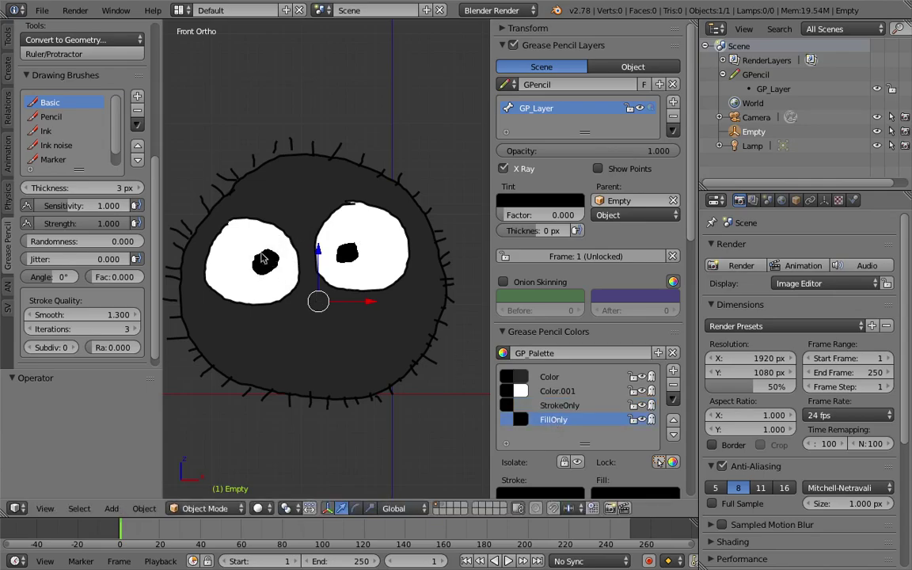
{"action": "mouse_move", "coordinate": [256, 250]}
{"action": "left_mouse_down"}
{"action": "mouse_move", "coordinate": [231, 227]}
{"action": "mouse_move", "coordinate": [236, 245]}
{"action": "mouse_move", "coordinate": [273, 245]}
{"action": "left_mouse_up"}
{"action": "mouse_move", "coordinate": [344, 238]}
{"action": "left_mouse_down"}
{"action": "mouse_move", "coordinate": [337, 245]}
{"action": "mouse_move", "coordinate": [350, 263]}
{"action": "mouse_move", "coordinate": [357, 234]}
{"action": "left_mouse_up"}
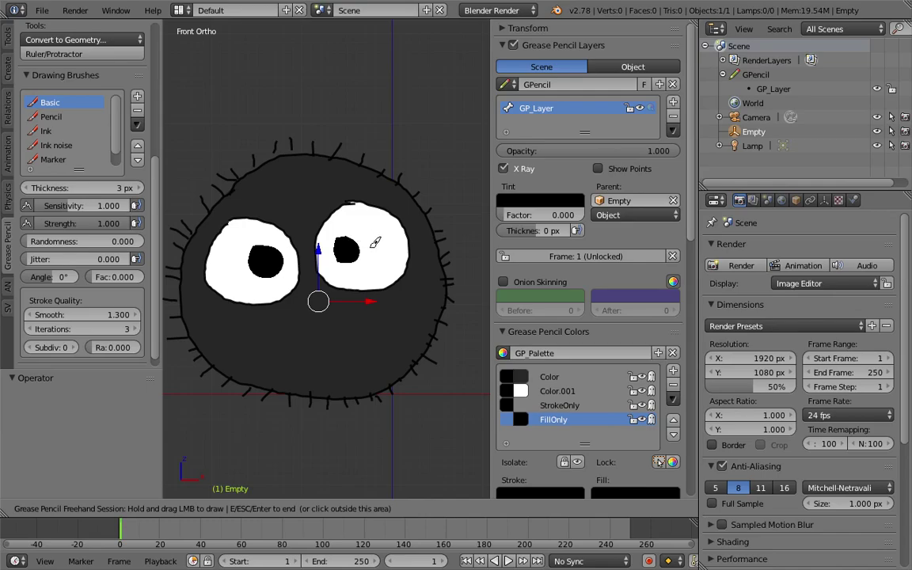
{"action": "scroll", "coordinate": [376, 265], "scroll_direction": "down", "scroll_amount": 2}
{"action": "key", "text": "Escape"}
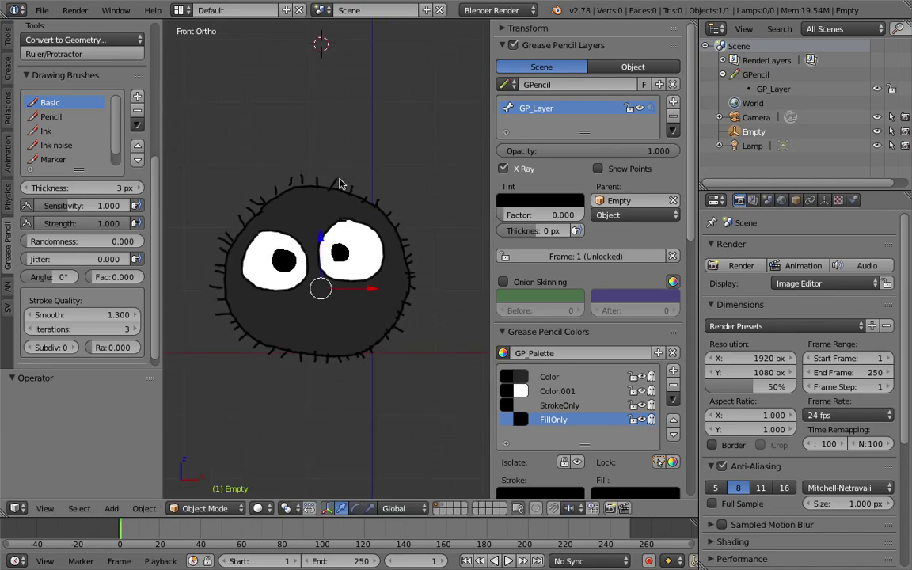
Save the file as AN_GreasePencilTwo_001.blend on the Desktop, overwriting the previous version
{"action": "left_click", "coordinate": [42, 10]}
{"action": "left_click", "coordinate": [60, 120]}
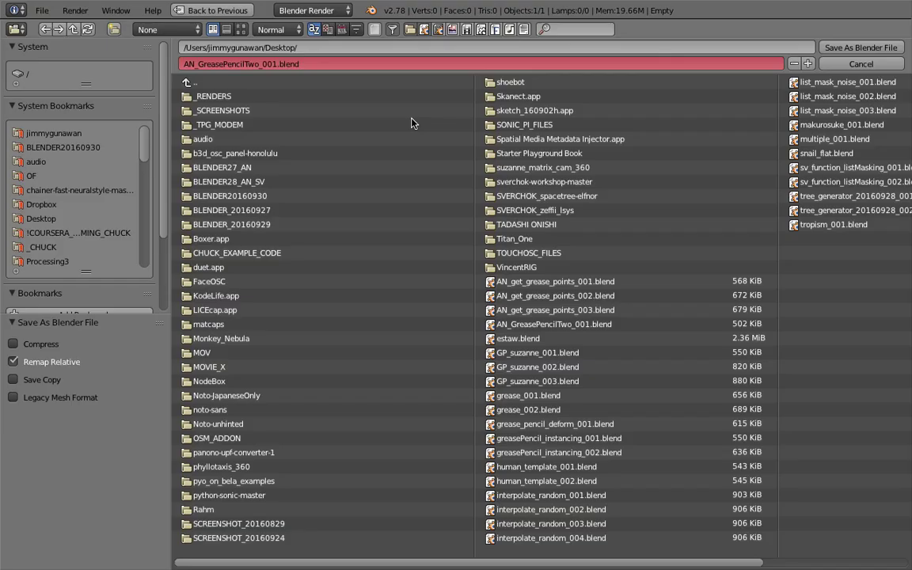
{"action": "key", "text": "Return"}
Move the empty about 0.44 in X and -0.36 in Z
{"action": "scroll", "coordinate": [344, 309], "scroll_direction": "down", "scroll_amount": 2}
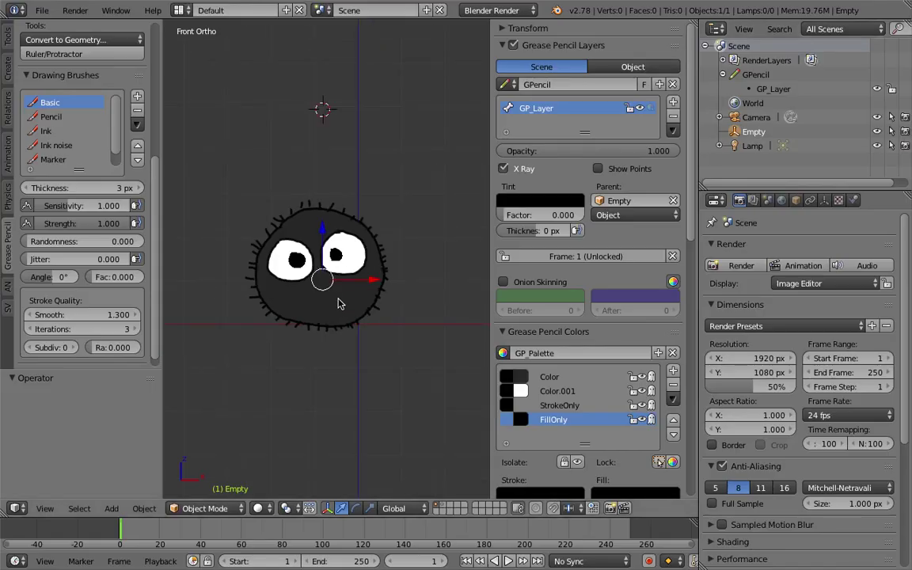
{"action": "key", "text": "g"}
{"action": "left_click", "coordinate": [362, 315]}
{"action": "middle_click_drag", "start_coordinate": [360, 311], "coordinate": [340, 311], "text": "shift"}
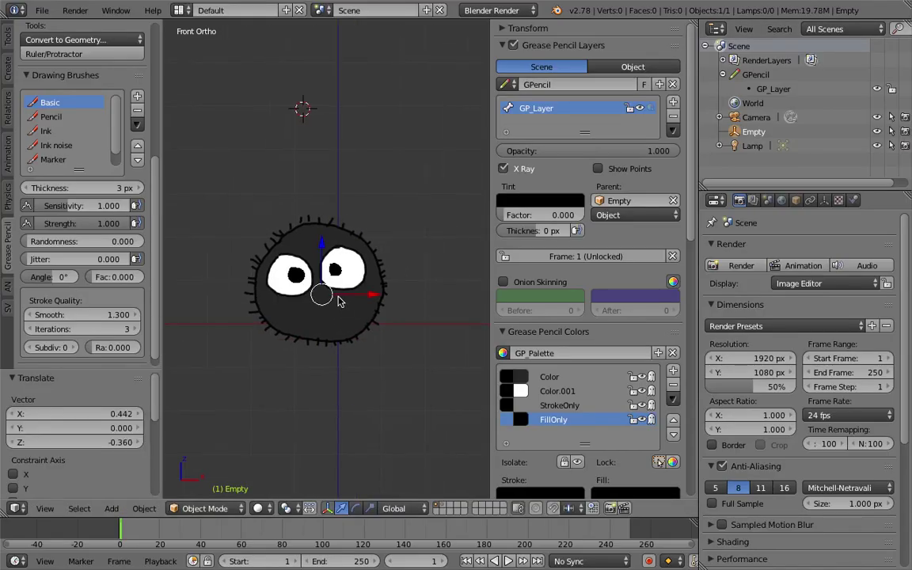
{"action": "scroll", "coordinate": [341, 311], "scroll_direction": "up", "scroll_amount": 1}
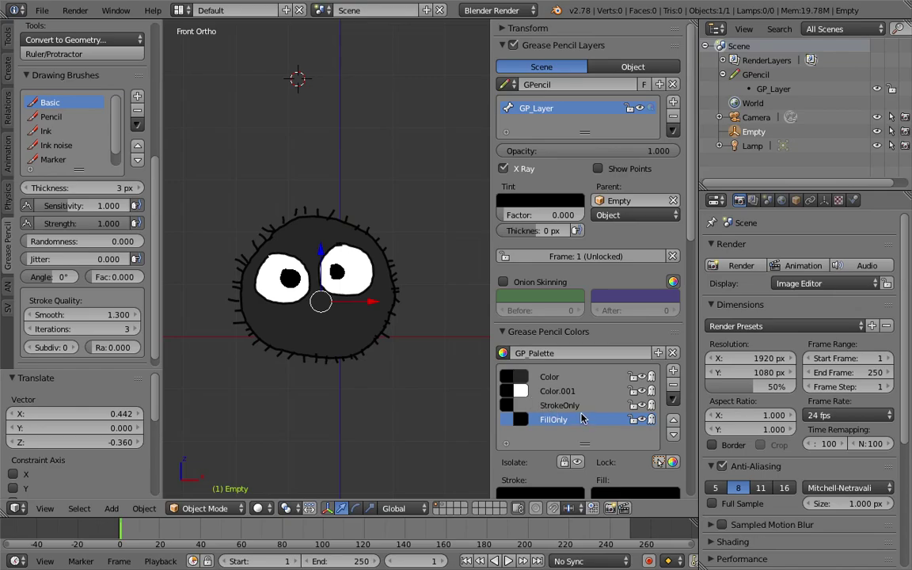
Toggle the StrokeOnly, Color.001 and Color palette entries off and on to check which strokes use each color
{"action": "left_click", "coordinate": [641, 405]}
{"action": "left_click", "coordinate": [641, 404]}
{"action": "left_click", "coordinate": [641, 391]}
{"action": "left_click", "coordinate": [641, 392]}
{"action": "left_click", "coordinate": [641, 391]}
{"action": "left_click", "coordinate": [641, 391]}
{"action": "left_click", "coordinate": [641, 377]}
{"action": "left_click", "coordinate": [641, 377]}
{"action": "left_click", "coordinate": [642, 377]}
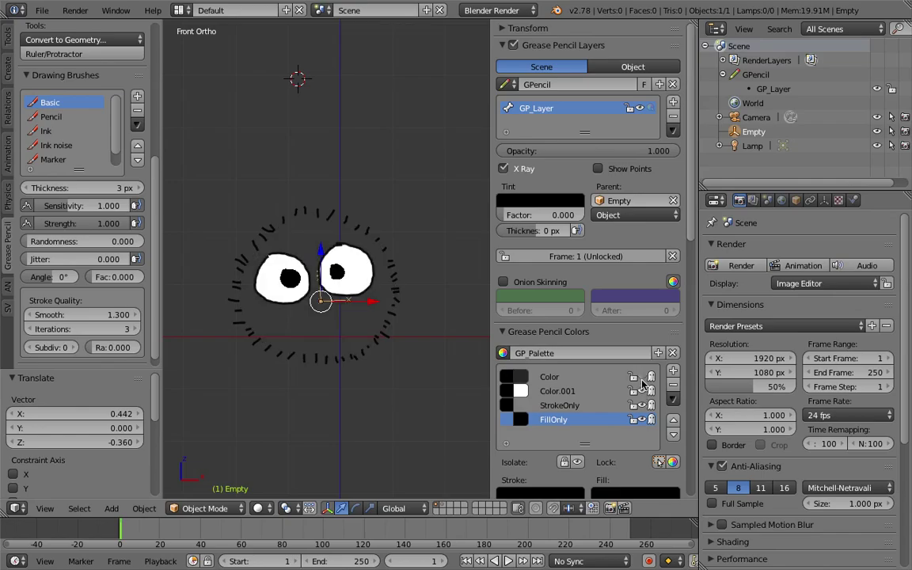
{"action": "left_click", "coordinate": [641, 377]}
Place the 3D cursor beside the sprite's upper edge and save the file over the previous version
{"action": "left_click", "coordinate": [381, 215]}
{"action": "key", "text": "ctrl+s"}
{"action": "left_click", "coordinate": [389, 236]}
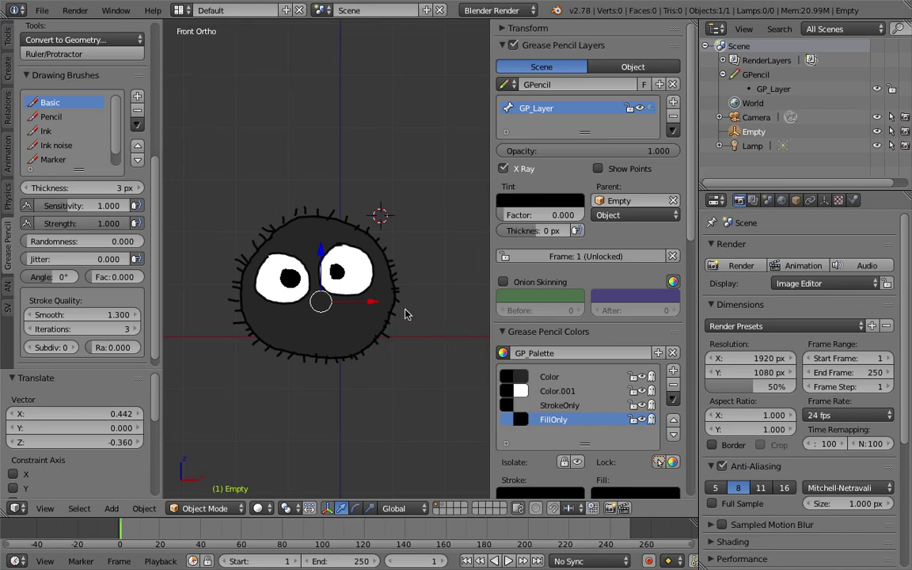
Check the extra options for the palette colors, and widen the 3D view beside the outliner
{"action": "left_click", "coordinate": [673, 399]}
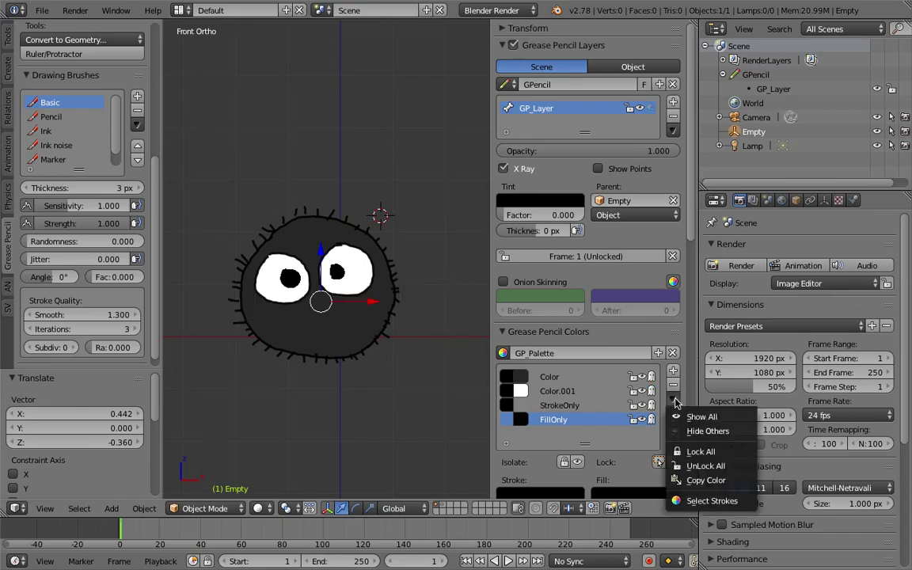
{"action": "left_click", "coordinate": [338, 161]}
{"action": "scroll", "coordinate": [338, 161], "scroll_direction": "down", "scroll_amount": 1}
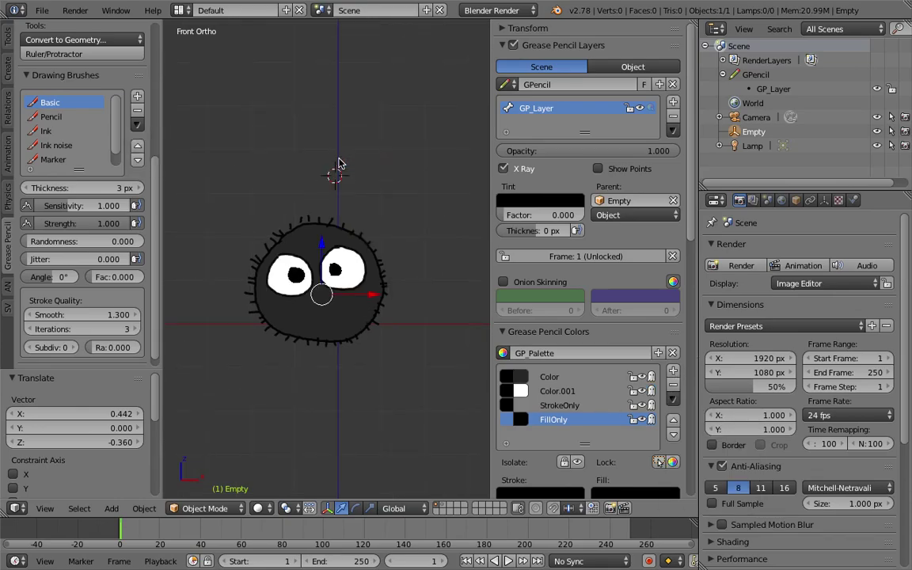
{"action": "left_click_drag", "start_coordinate": [699, 92], "coordinate": [727, 94]}
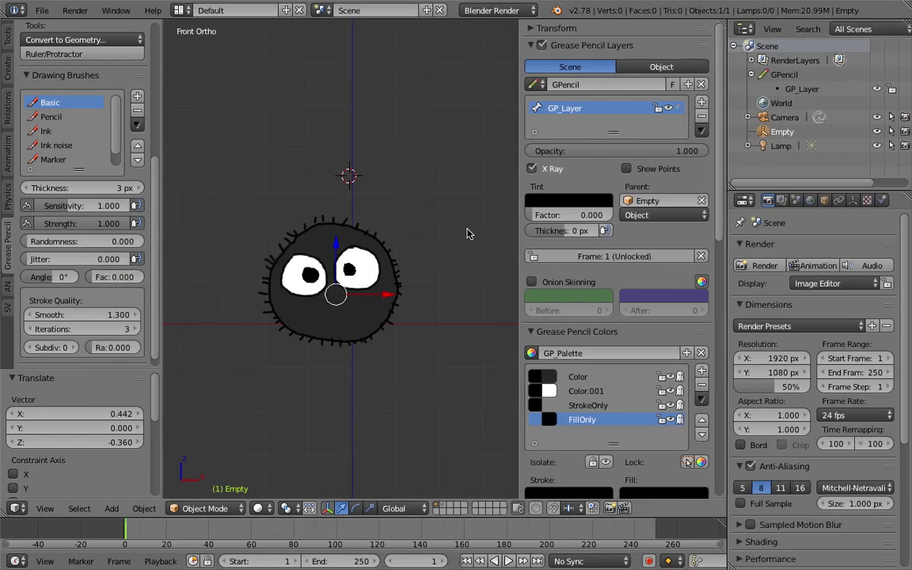
Clear the empty's location so the sprite sits at the origin, and save the file
{"action": "key", "text": "alt+g"}
{"action": "key", "text": "ctrl+s"}
{"action": "key", "text": "ctrl+s"}
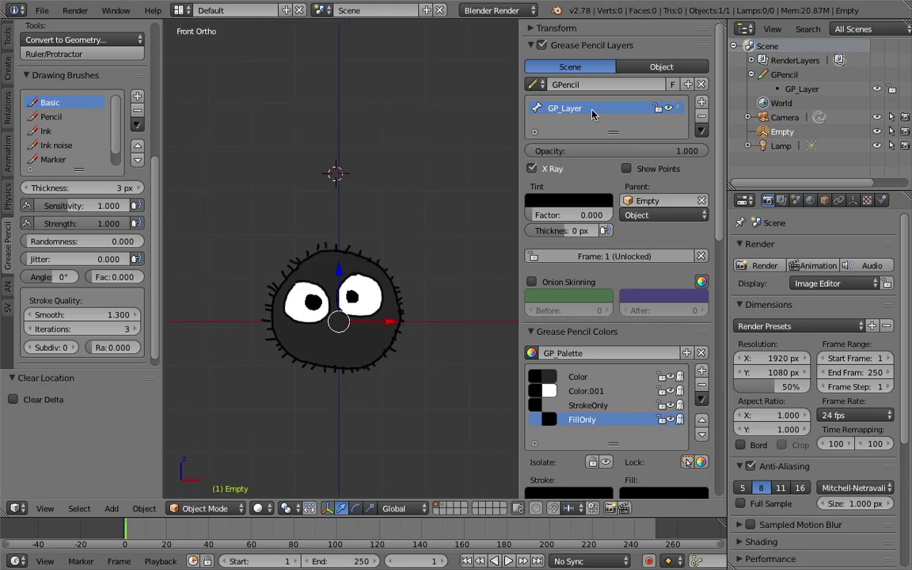
Duplicate the GP_Layer drawing layer and save the file
{"action": "left_click", "coordinate": [701, 131]}
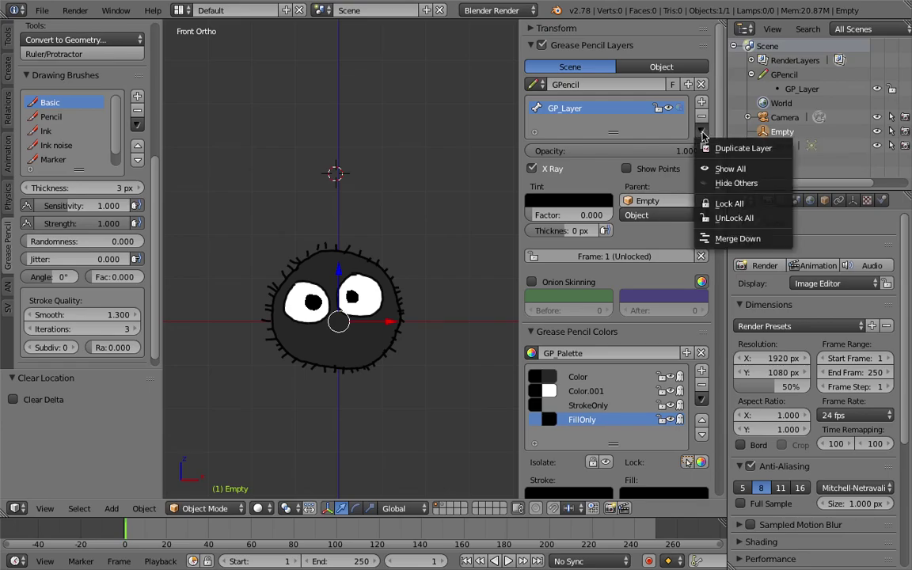
{"action": "left_click", "coordinate": [749, 149]}
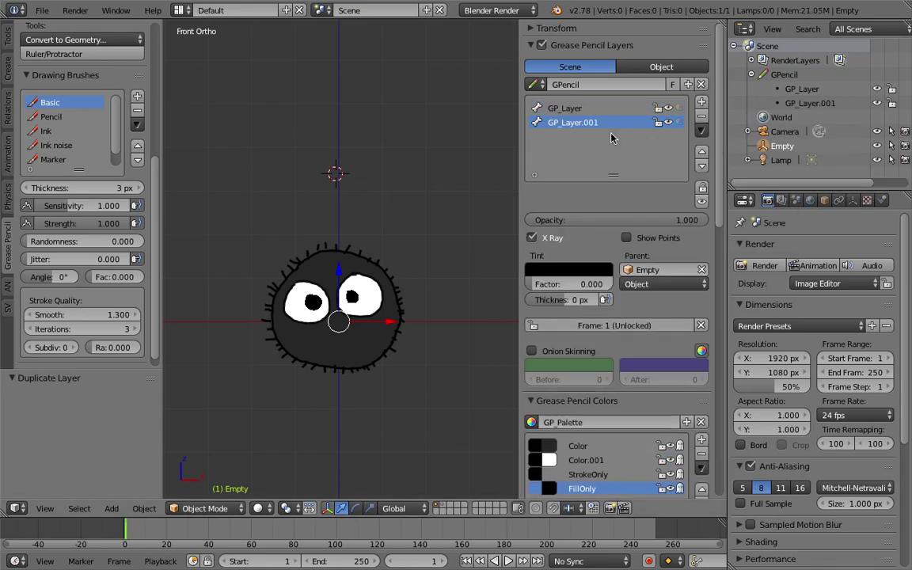
{"action": "key", "text": "ctrl+s"}
{"action": "key", "text": "g"}
{"action": "right_click", "coordinate": [352, 298]}
Add a second empty of type Arrows with the duplicated layer active, and clear the empty's location to the origin
{"action": "left_click", "coordinate": [571, 122]}
{"action": "left_click", "coordinate": [428, 160]}
{"action": "key", "text": "shift+a"}
{"action": "mouse_move", "coordinate": [427, 162]}
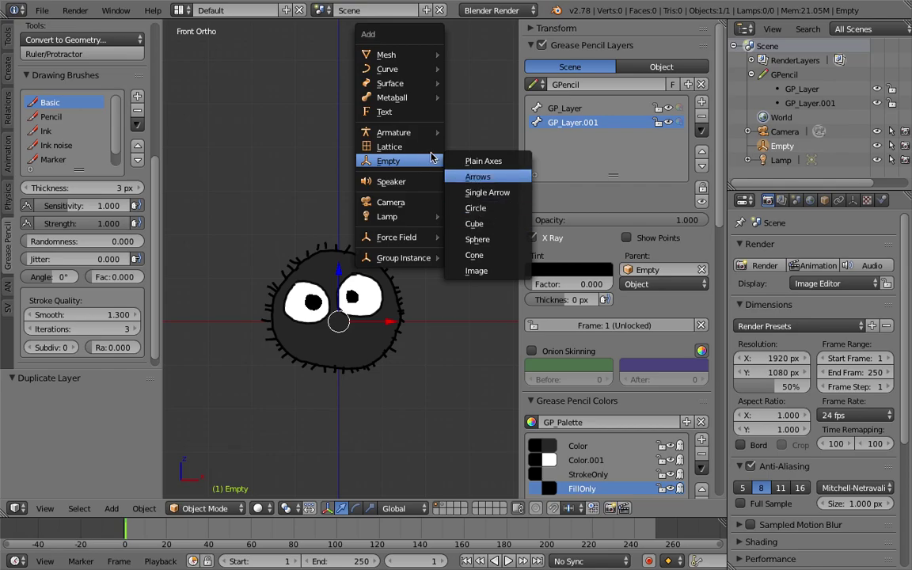
{"action": "left_click", "coordinate": [492, 179]}
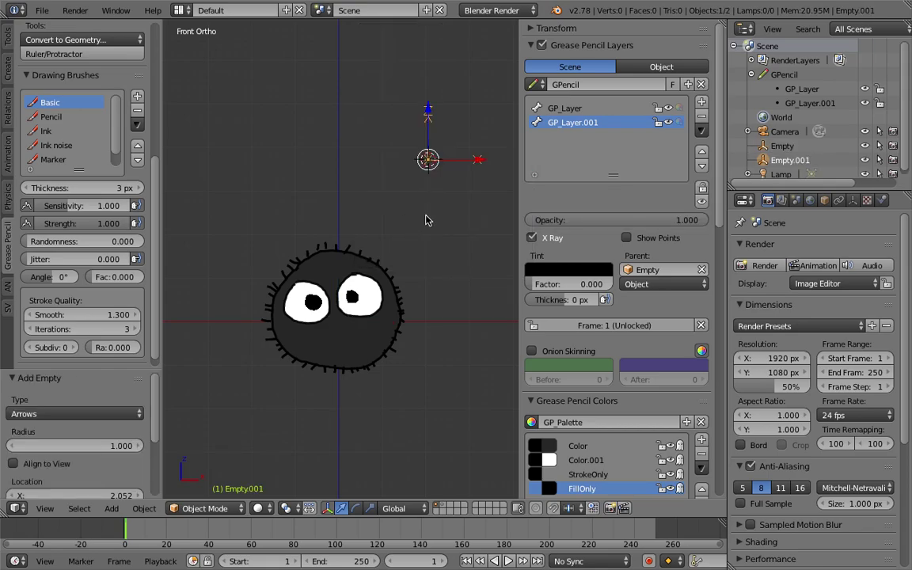
{"action": "key", "text": "alt+g"}
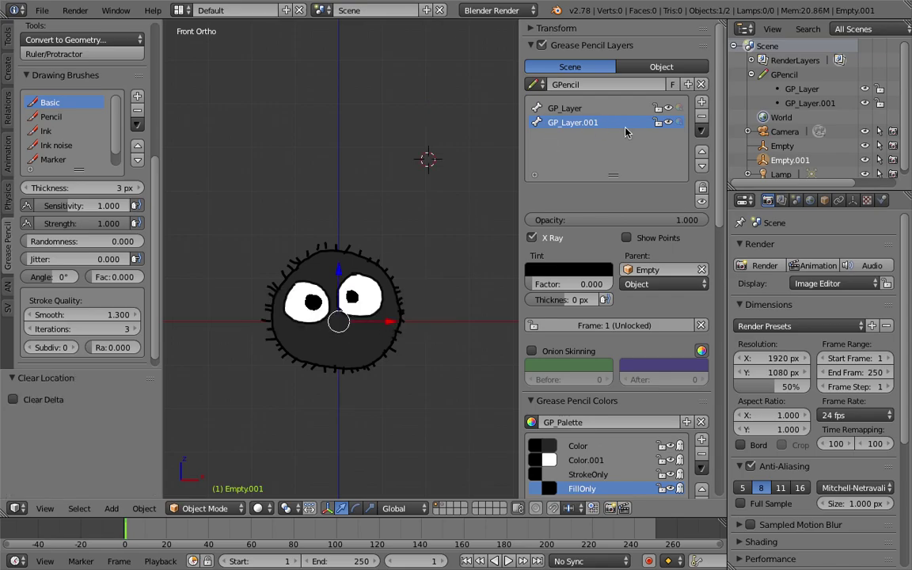
Change the parent of GP_Layer.001 to Empty.001, and make GP_Layer the active layer
{"action": "left_click", "coordinate": [664, 270]}
{"action": "left_click", "coordinate": [659, 317]}
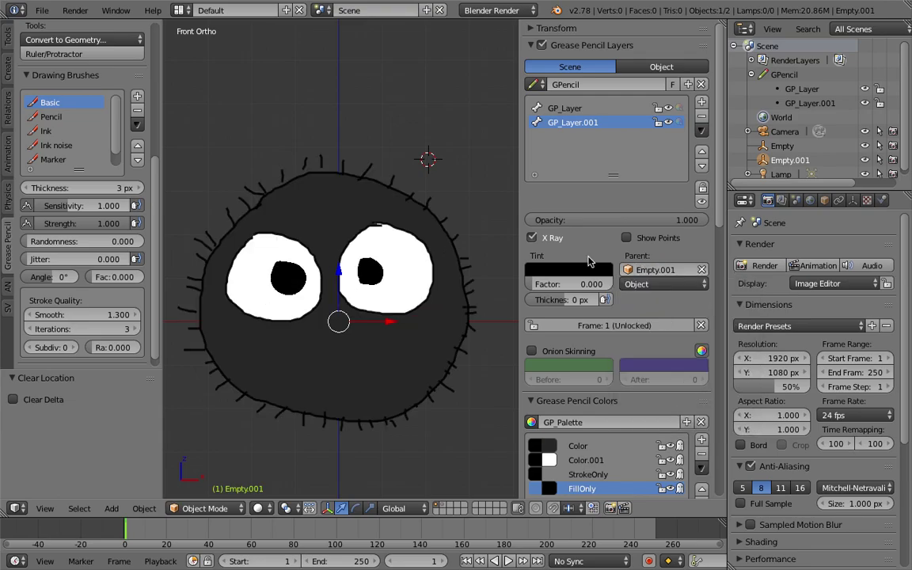
{"action": "left_click", "coordinate": [565, 109]}
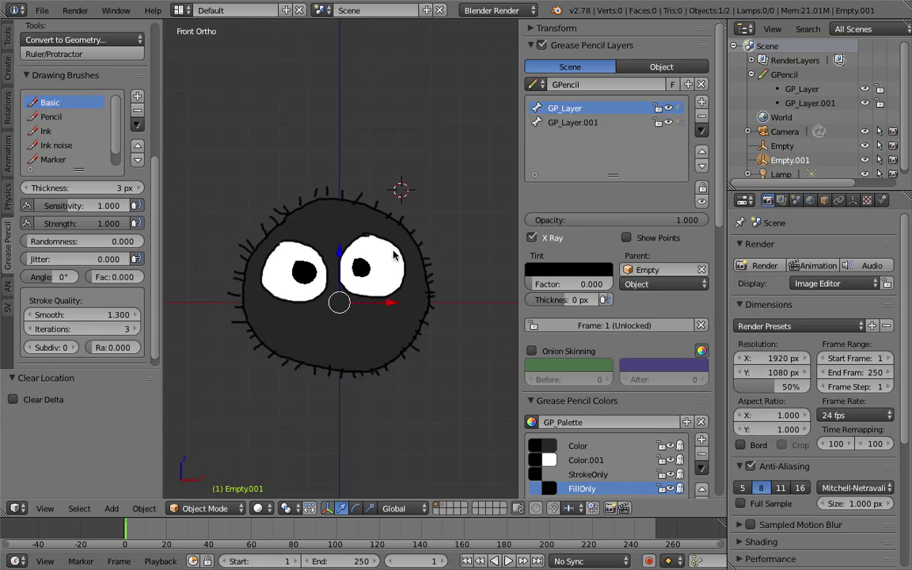
Move the new empty about -0.12 in X and 4.22 in Z to lift the duplicate above the original sprite
{"action": "key", "text": "g"}
{"action": "left_click", "coordinate": [392, 134]}
{"action": "scroll", "coordinate": [412, 265], "scroll_direction": "down", "scroll_amount": 2}
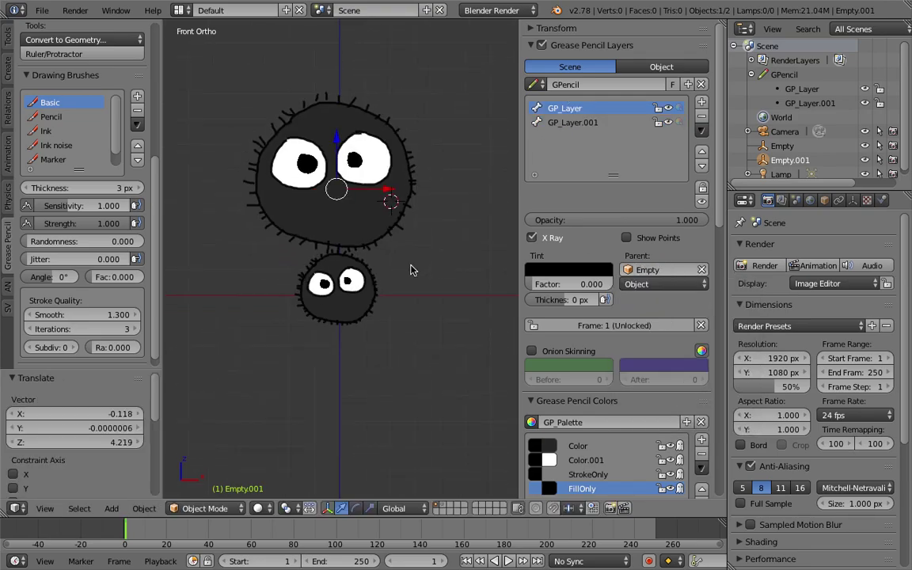
Try scaling the new empty, and move it so the large sprite sits to the right of the small one
{"action": "key", "text": "s"}
{"action": "left_click", "coordinate": [368, 206]}
{"action": "key", "text": "g"}
{"action": "left_click_drag", "start_coordinate": [423, 269], "coordinate": [456, 264]}
{"action": "left_click", "coordinate": [456, 265]}
Return to the front view, show the transform values, and move Empty.001 about -0.44 in X and 2.10 in Z
{"action": "mouse_move", "coordinate": [456, 264]}
{"action": "middle_mouse_down"}
{"action": "mouse_move", "coordinate": [419, 240]}
{"action": "mouse_move", "coordinate": [355, 250]}
{"action": "mouse_move", "coordinate": [354, 268]}
{"action": "mouse_move", "coordinate": [285, 239]}
{"action": "middle_mouse_up"}
{"action": "left_click", "coordinate": [47, 508]}
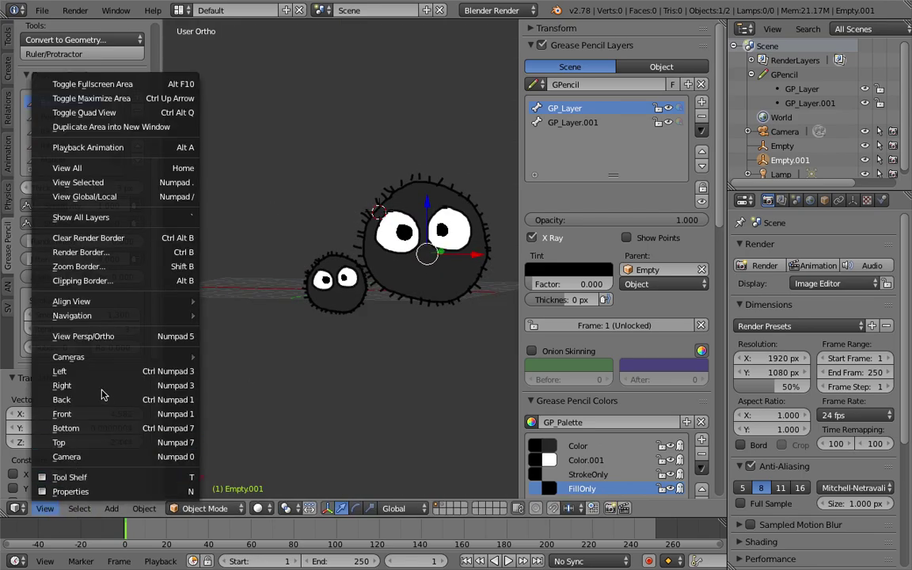
{"action": "left_click", "coordinate": [95, 370]}
{"action": "middle_click_drag", "start_coordinate": [430, 245], "coordinate": [407, 255], "text": "shift"}
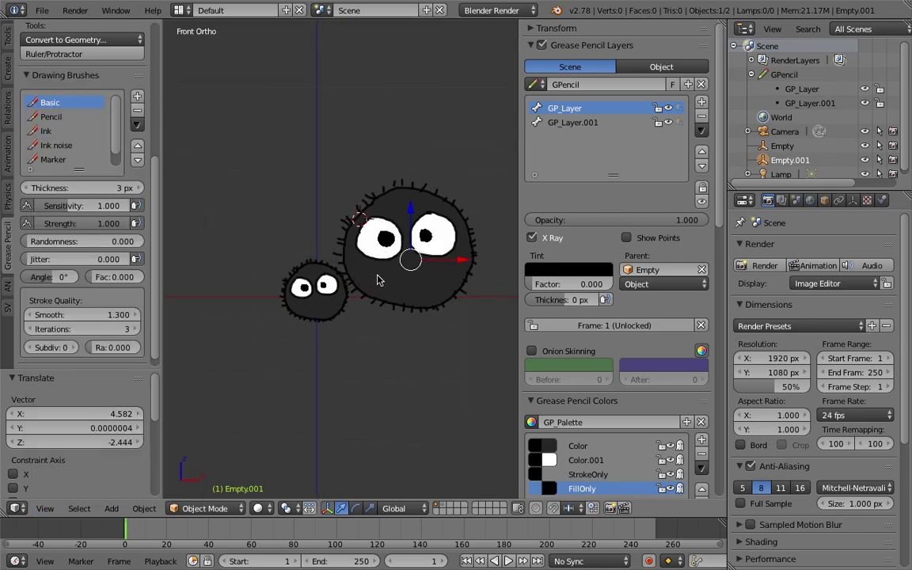
{"action": "left_click", "coordinate": [556, 28]}
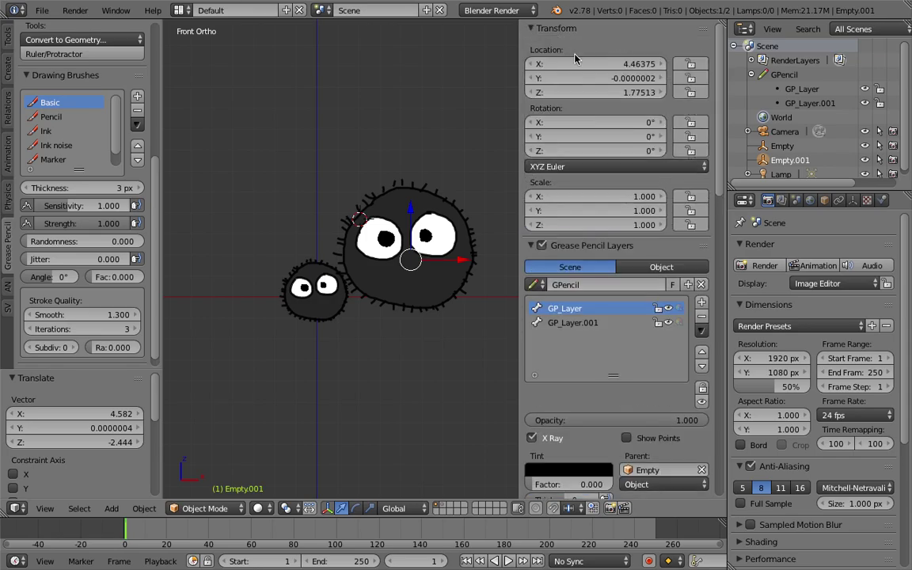
{"action": "key", "text": "g"}
{"action": "left_click", "coordinate": [400, 236]}
Move the small sprite's empty about -1.60 in X and 1.73 in Z, and set its scale to 1 on all axes
{"action": "right_click", "coordinate": [295, 262]}
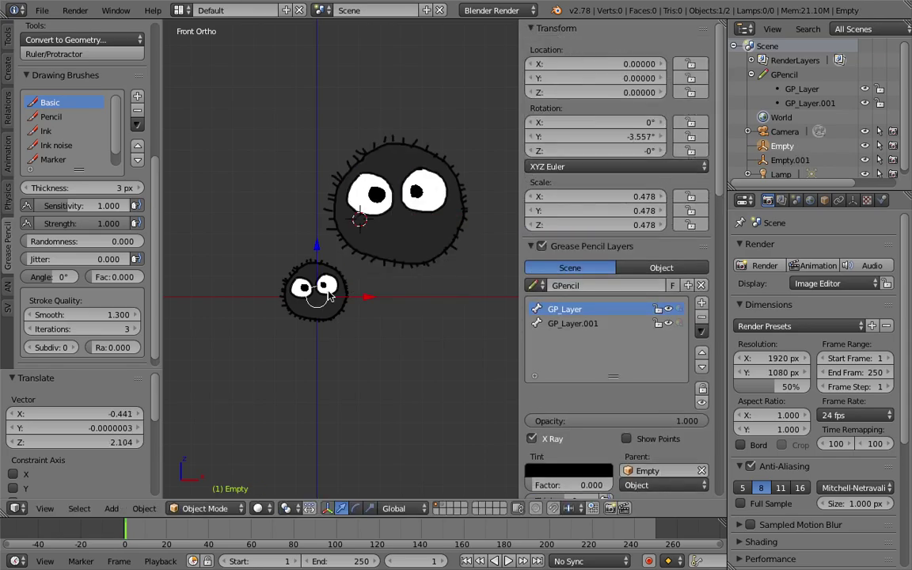
{"action": "key", "text": "g"}
{"action": "left_click", "coordinate": [297, 260]}
{"action": "left_click_drag", "start_coordinate": [594, 197], "coordinate": [594, 225]}
{"action": "type", "text": "1"}
{"action": "key", "text": "Return"}
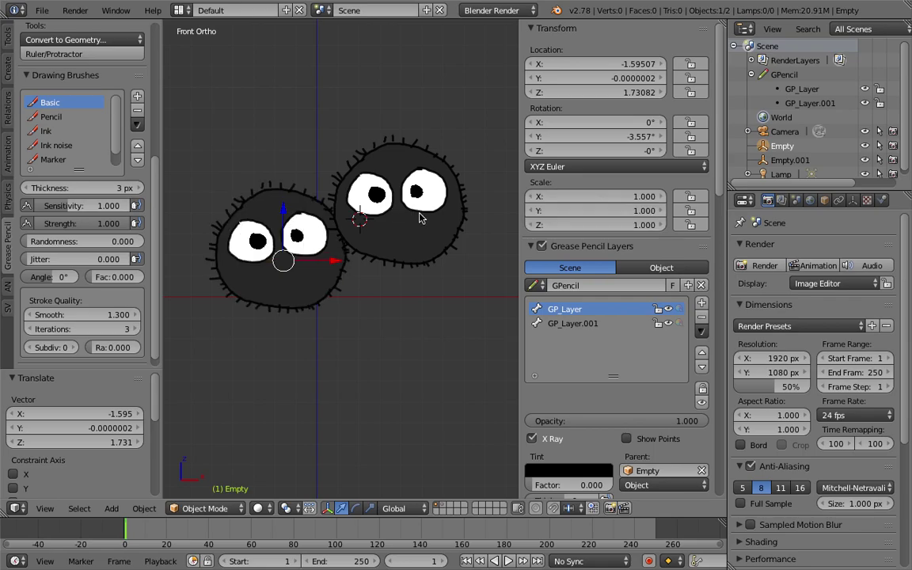
Move the left sprite's empty down and away from the other sprite, and scale it down to about 0.78
{"action": "key", "text": "g"}
{"action": "left_click", "coordinate": [308, 281]}
{"action": "key", "text": "s"}
{"action": "left_click", "coordinate": [328, 290]}
Move Empty.001 to about X 4.02 and Z 3.47, and scale it down to about 0.79
{"action": "right_click", "coordinate": [396, 218]}
{"action": "key", "text": "g"}
{"action": "left_click", "coordinate": [445, 270]}
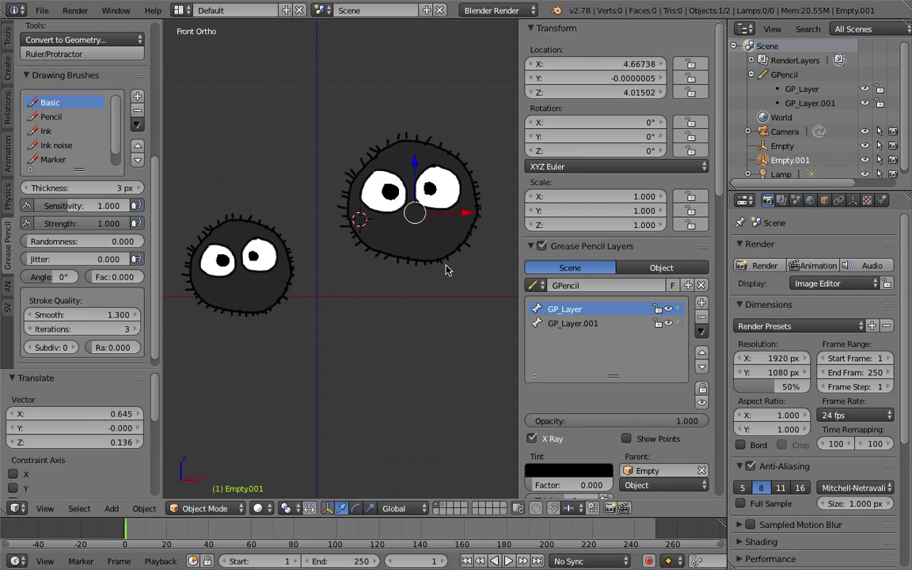
{"action": "key", "text": "s"}
{"action": "left_click", "coordinate": [425, 263]}
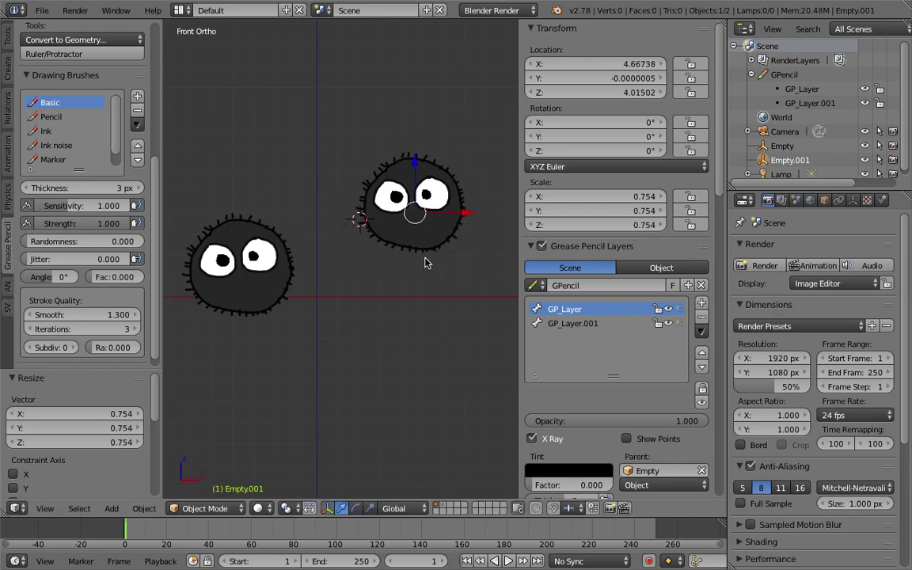
{"action": "key", "text": "g"}
{"action": "left_click", "coordinate": [402, 261]}
{"action": "key", "text": "s"}
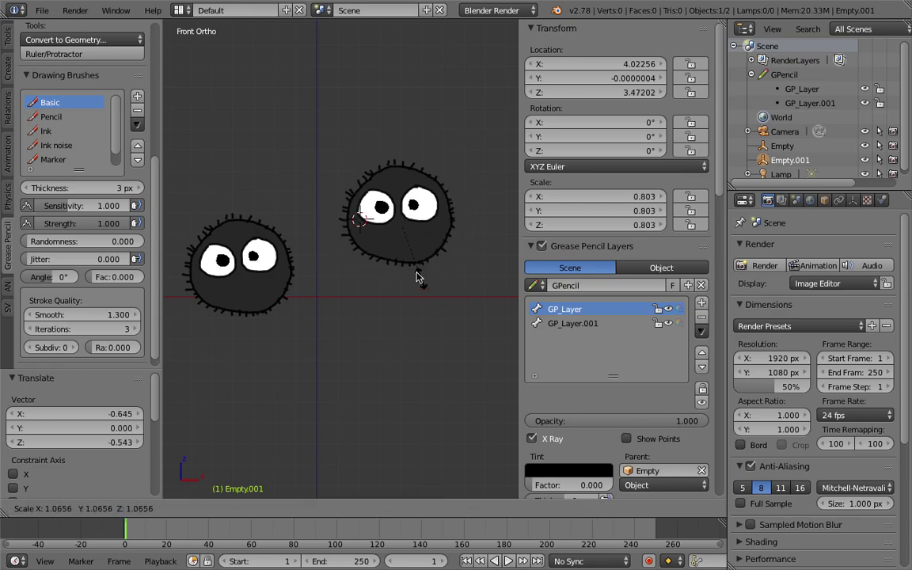
{"action": "left_click", "coordinate": [422, 278]}
Rotate Empty.001 about 12.7°, and tilt it back by about 13.4°
{"action": "key", "text": "r"}
{"action": "left_click", "coordinate": [451, 261]}
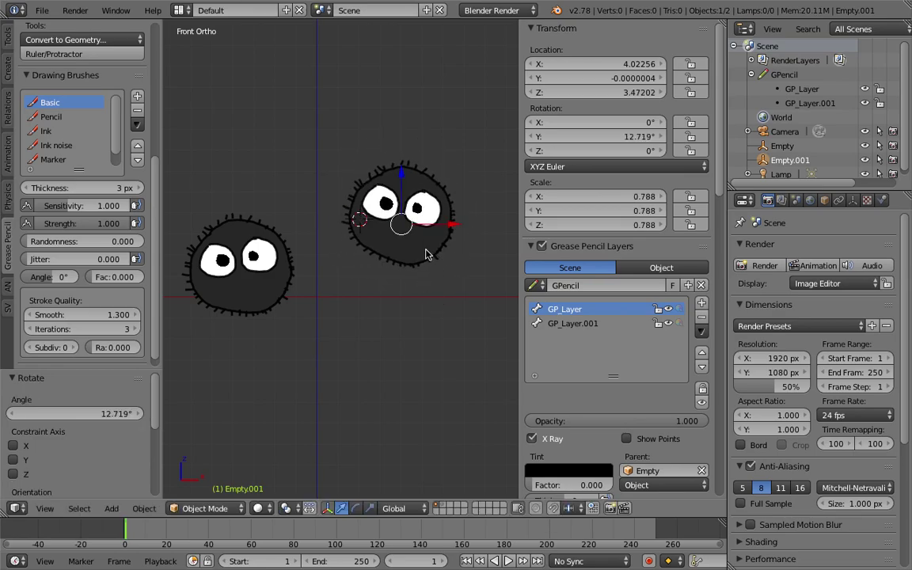
{"action": "middle_click_drag", "start_coordinate": [428, 260], "coordinate": [438, 249], "text": "shift"}
{"action": "key", "text": "r"}
{"action": "left_click", "coordinate": [292, 253]}
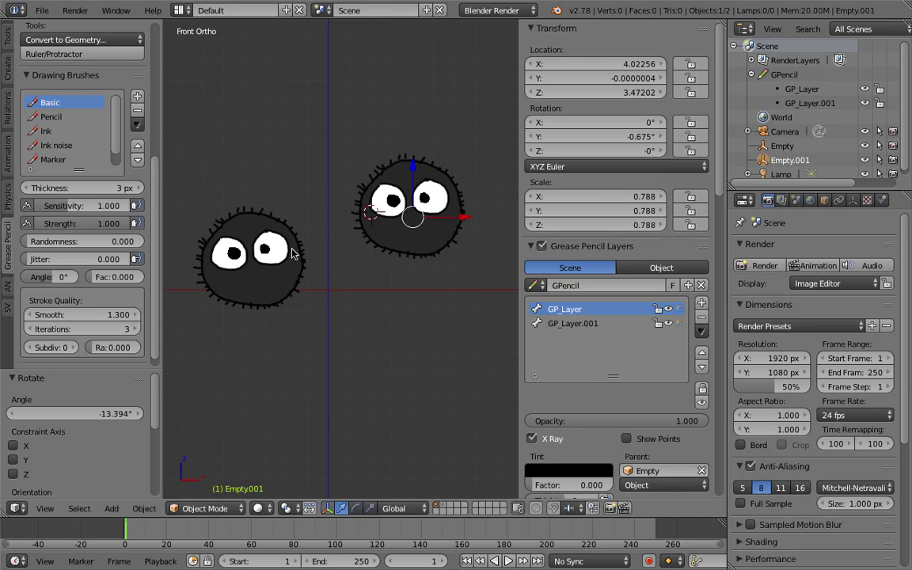
Move the left sprite's empty about -0.17 in X and 2.85 in Z, scale it to about 0.71, and rotate it about -11.2°
{"action": "right_click", "coordinate": [269, 241]}
{"action": "key", "text": "g"}
{"action": "left_click", "coordinate": [301, 233]}
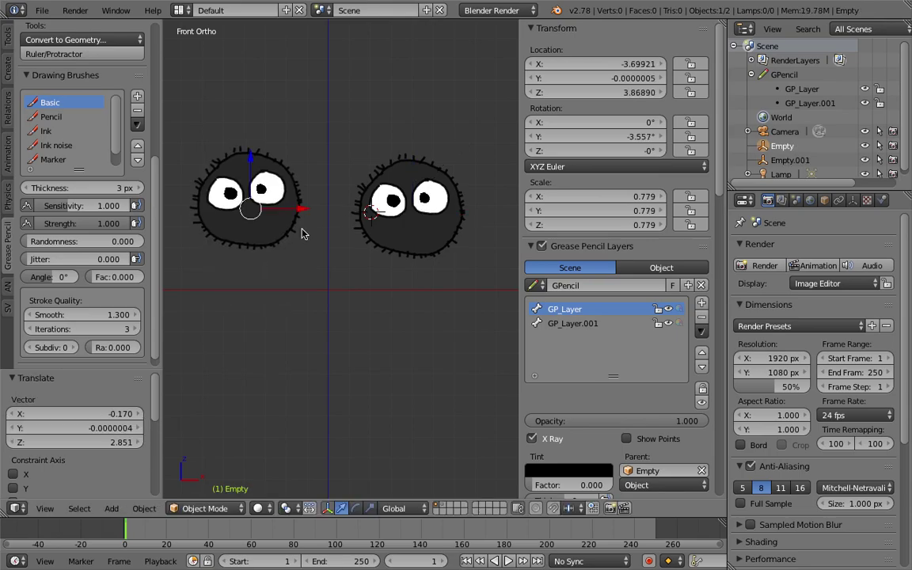
{"action": "key", "text": "s"}
{"action": "left_click", "coordinate": [340, 241]}
{"action": "key", "text": "r"}
{"action": "left_click", "coordinate": [348, 162]}
Save the scene over the existing blend file
{"action": "key", "text": "ctrl+s"}
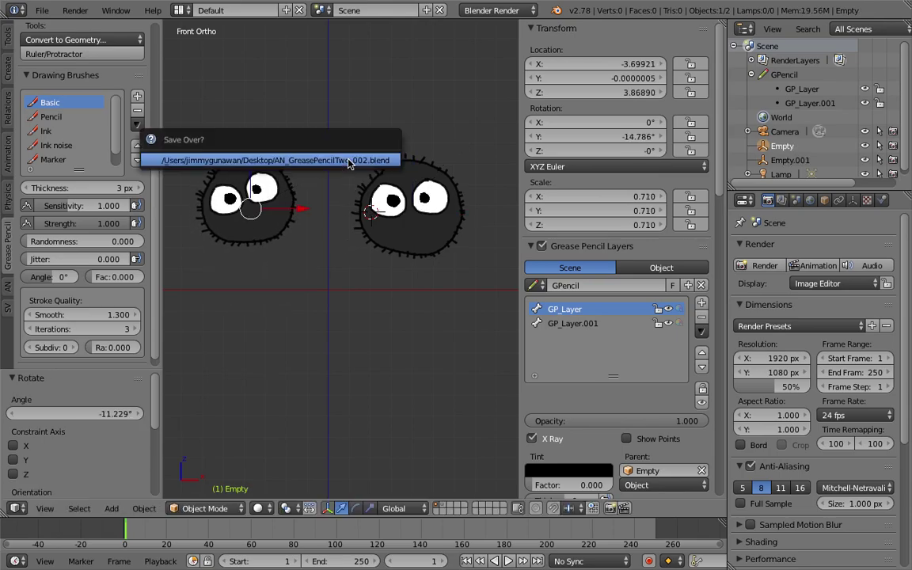
{"action": "left_click", "coordinate": [349, 162]}
{"action": "scroll", "coordinate": [330, 221], "scroll_direction": "left", "scroll_amount": 2}
{"action": "scroll", "coordinate": [295, 205], "scroll_direction": "up", "scroll_amount": 2}
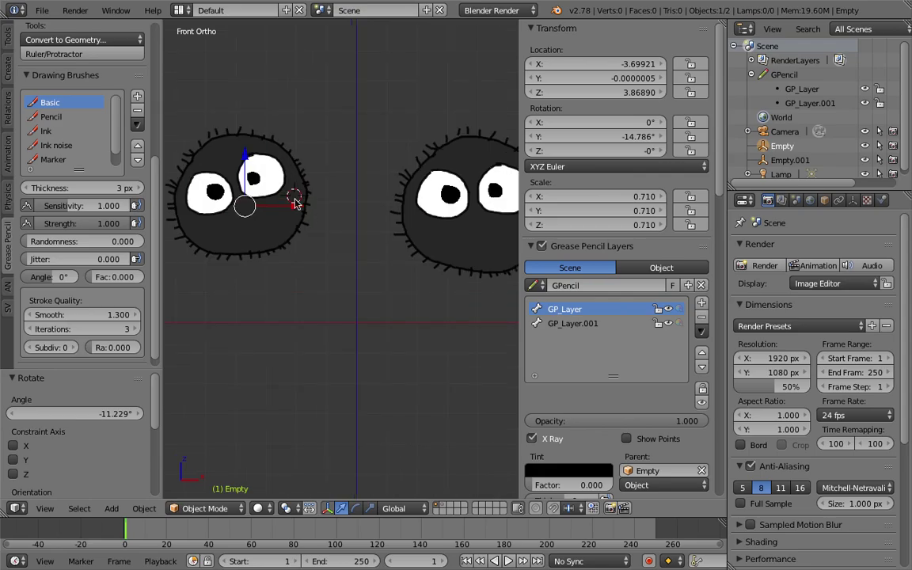
{"action": "scroll", "coordinate": [297, 210], "scroll_direction": "down", "scroll_amount": 2}
{"action": "key", "text": "ctrl+s"}
{"action": "left_click", "coordinate": [305, 220]}
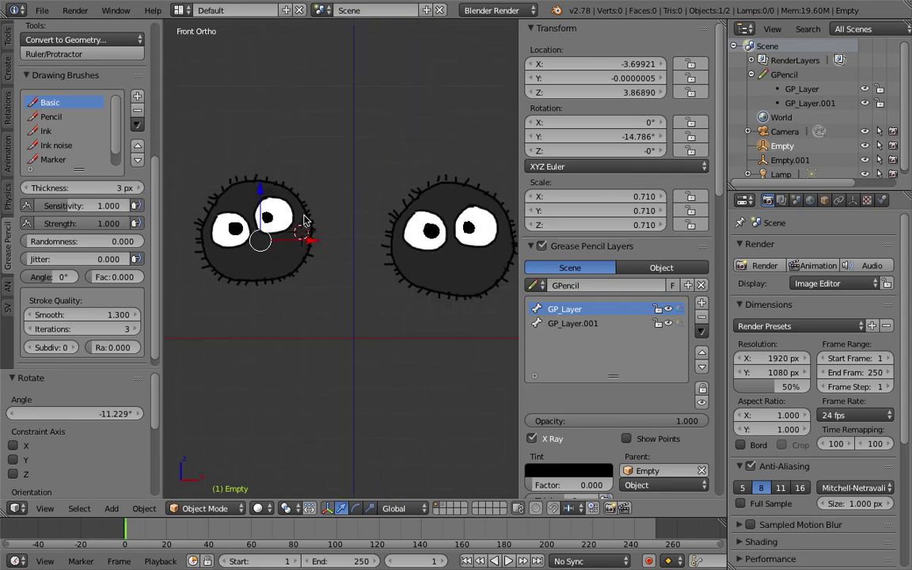
Enter stroke editing, select the linked pupil strokes in the left sprite's higher eye, and move them toward the eye's centre
{"action": "scroll", "coordinate": [254, 218], "scroll_direction": "up", "scroll_amount": 1}
{"action": "scroll", "coordinate": [266, 223], "scroll_direction": "down", "scroll_amount": 1}
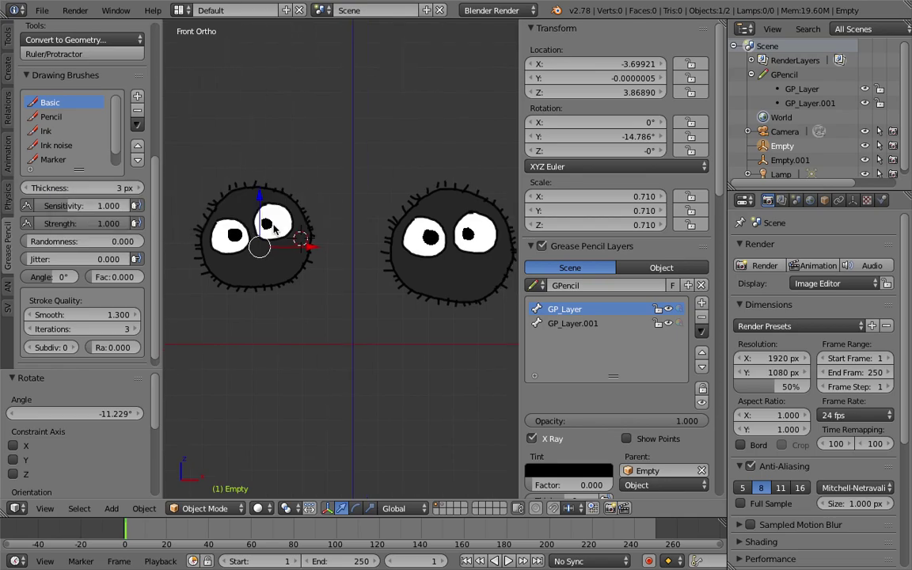
{"action": "key", "text": "Tab"}
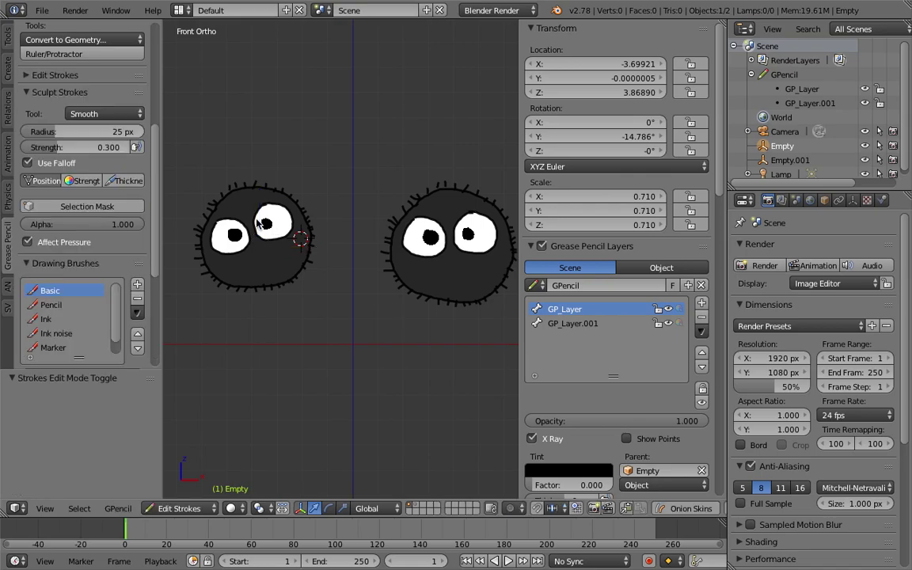
{"action": "scroll", "coordinate": [238, 238], "scroll_direction": "up", "scroll_amount": 3}
{"action": "right_click", "coordinate": [289, 207]}
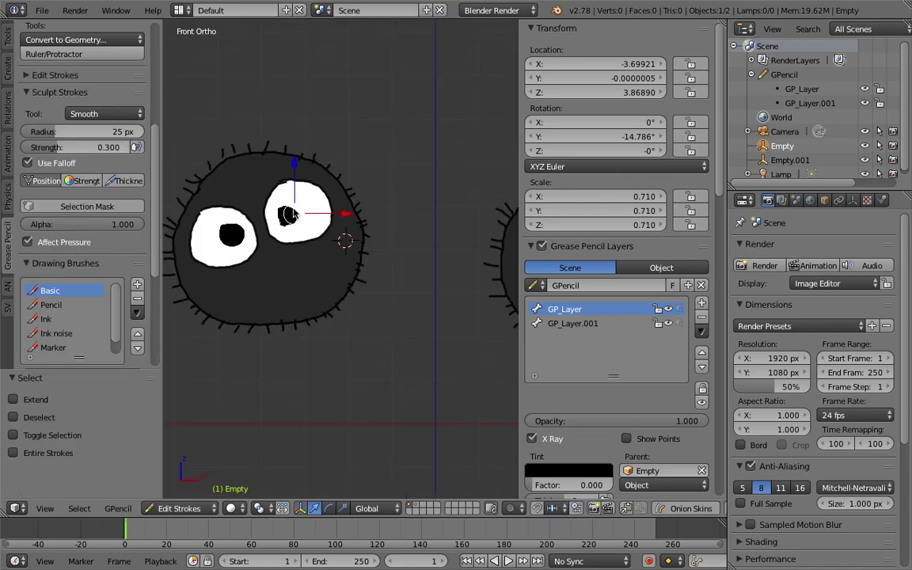
{"action": "key", "text": "ctrl+l"}
{"action": "scroll", "coordinate": [305, 205], "scroll_direction": "up", "scroll_amount": 3}
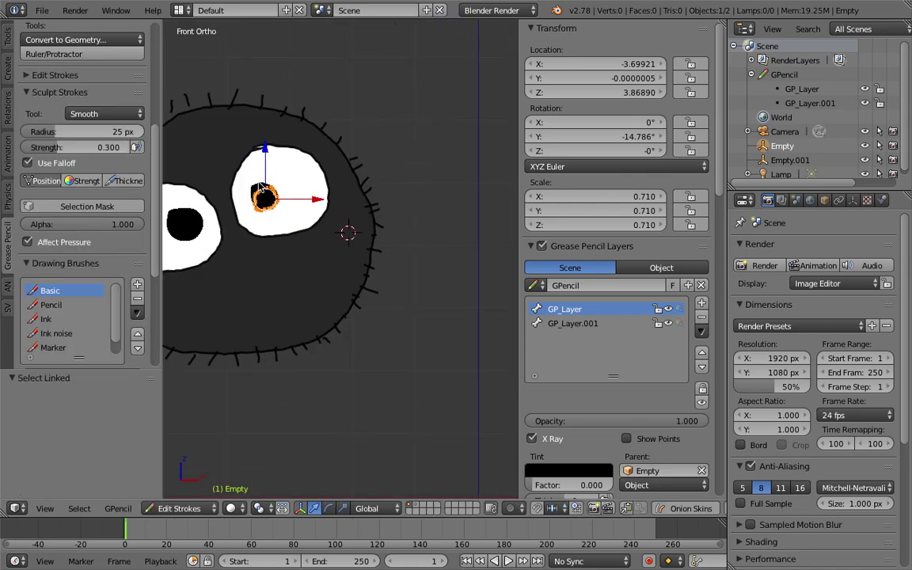
{"action": "scroll", "coordinate": [297, 190], "scroll_direction": "down", "scroll_amount": 3}
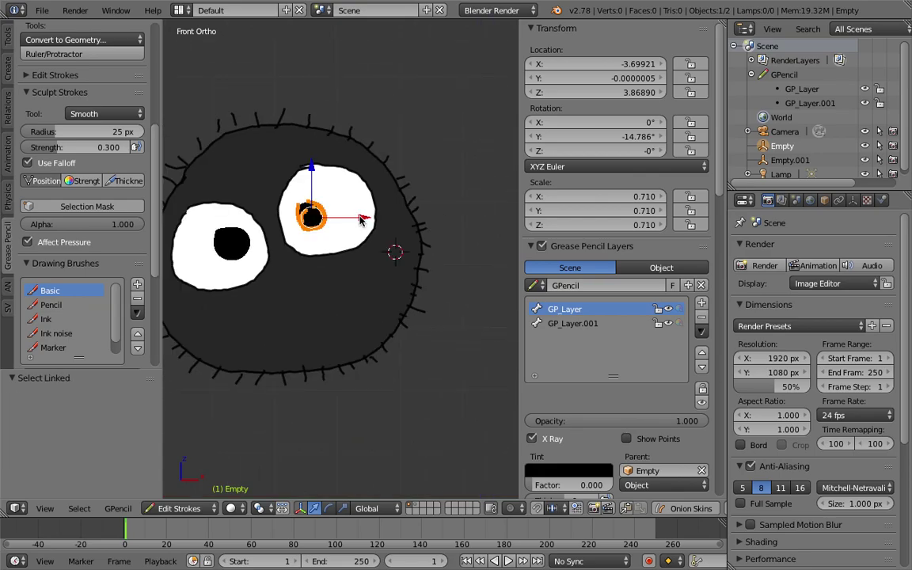
{"action": "key", "text": "g"}
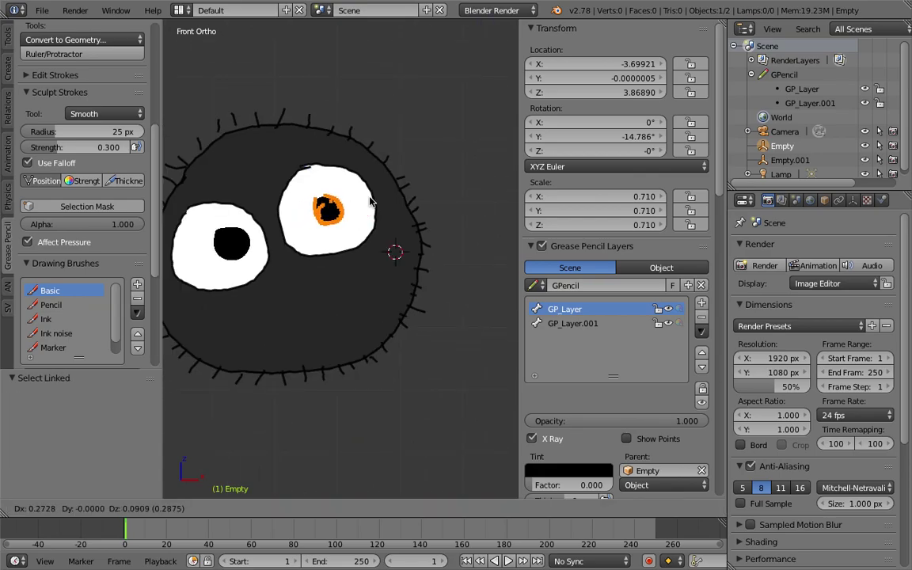
{"action": "left_click", "coordinate": [367, 204]}
Select all linked strokes of the left sprite's other pupil, and move them about -0.16 in X and -0.07 in Z
{"action": "right_click", "coordinate": [237, 233]}
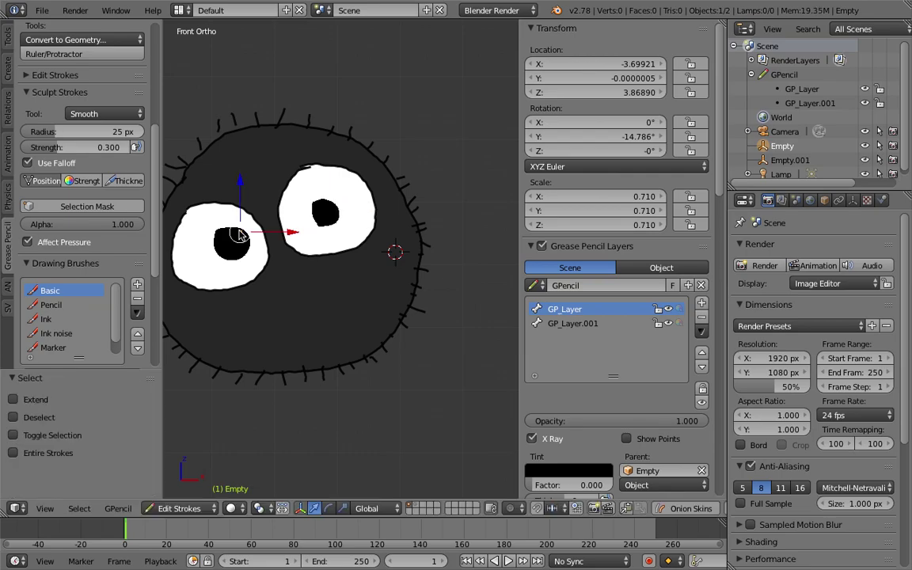
{"action": "right_click", "coordinate": [227, 248], "text": "shift"}
{"action": "key", "text": "l"}
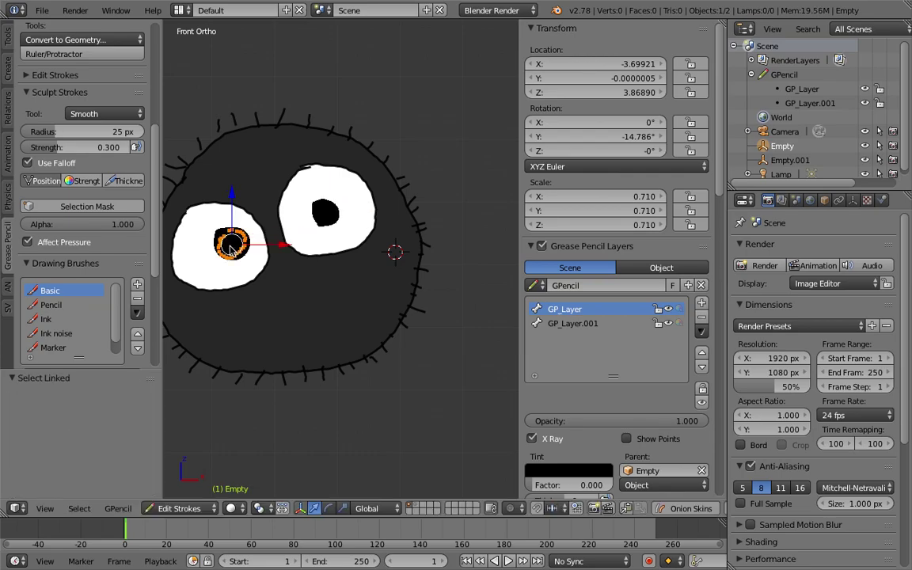
{"action": "right_click", "coordinate": [246, 252]}
{"action": "right_click", "coordinate": [241, 242], "text": "shift"}
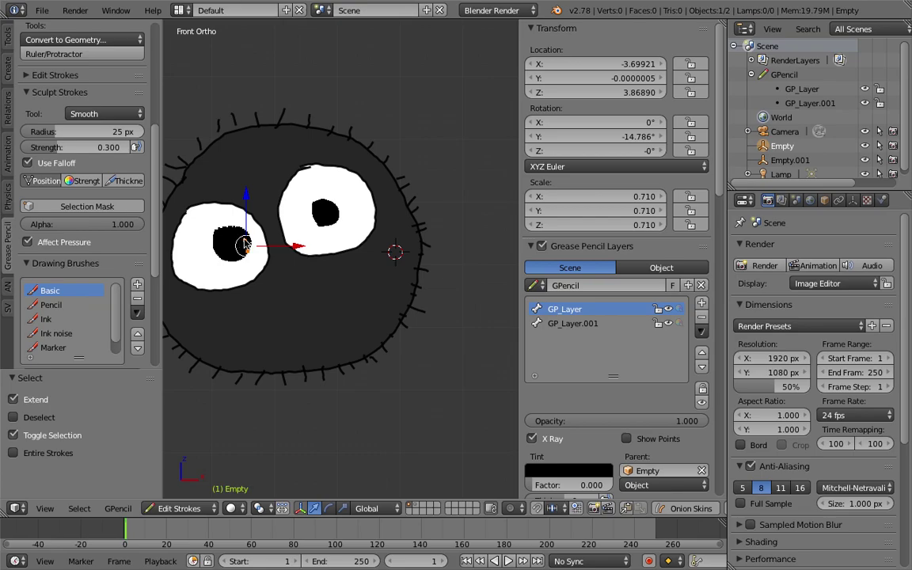
{"action": "key", "text": "l"}
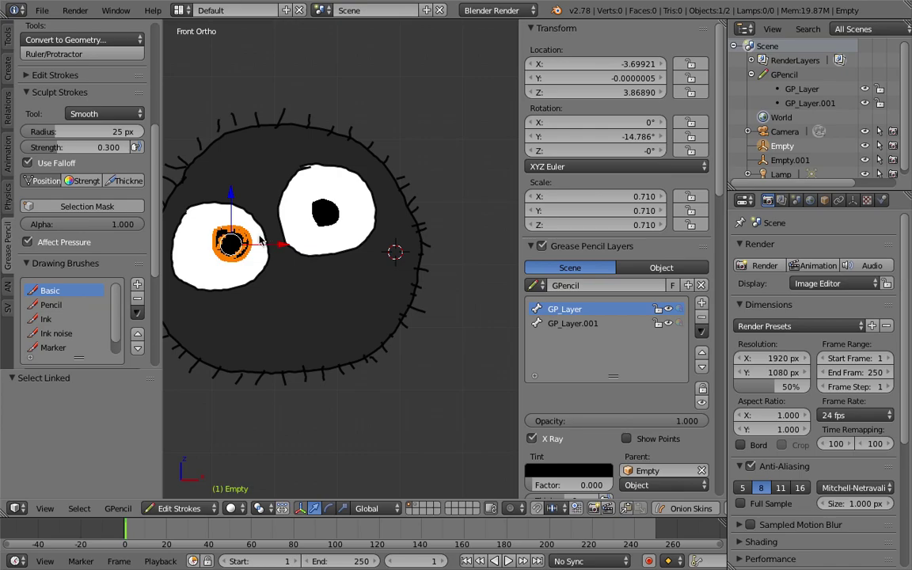
{"action": "key", "text": "g"}
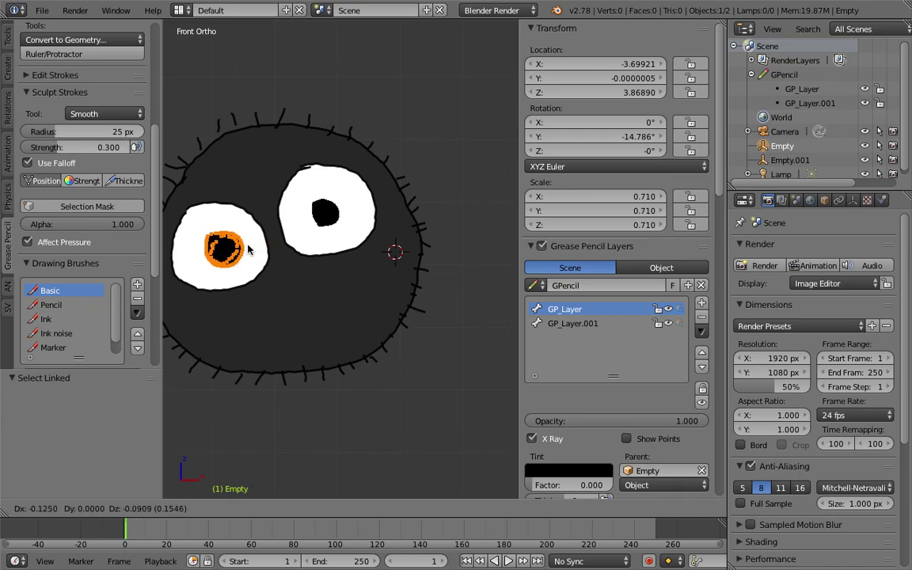
{"action": "left_click", "coordinate": [249, 248]}
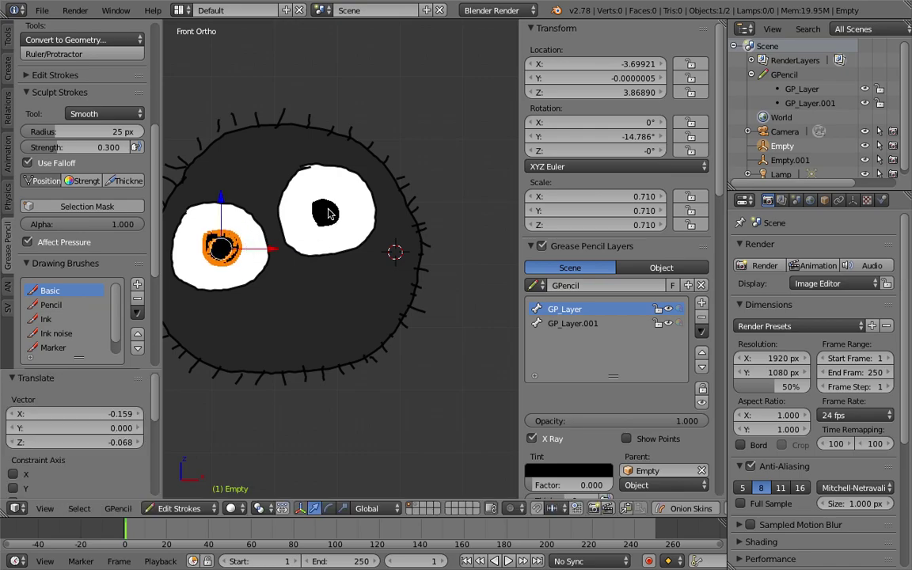
Scale the selected pupil to about 0.84, and return to Object Mode
{"action": "key", "text": "s"}
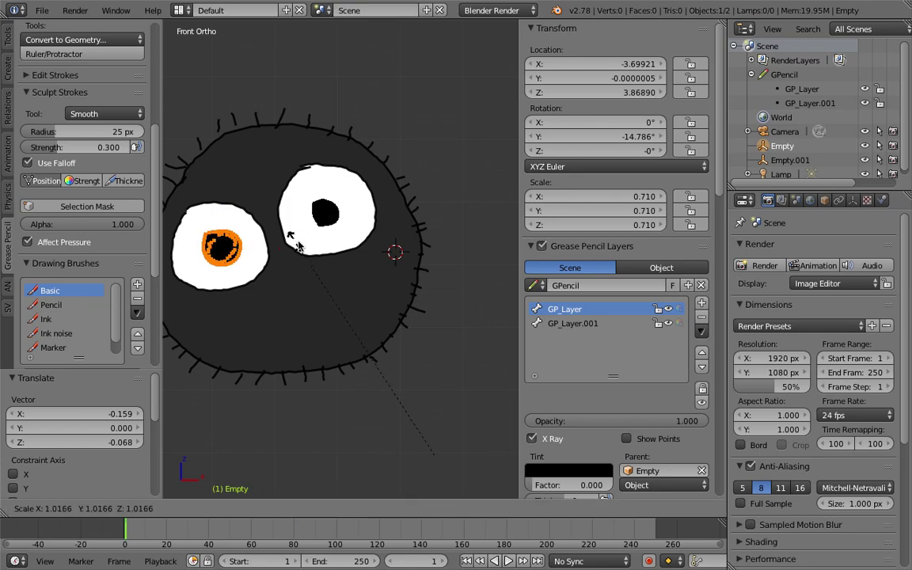
{"action": "right_click", "coordinate": [314, 247]}
{"action": "key", "text": "s"}
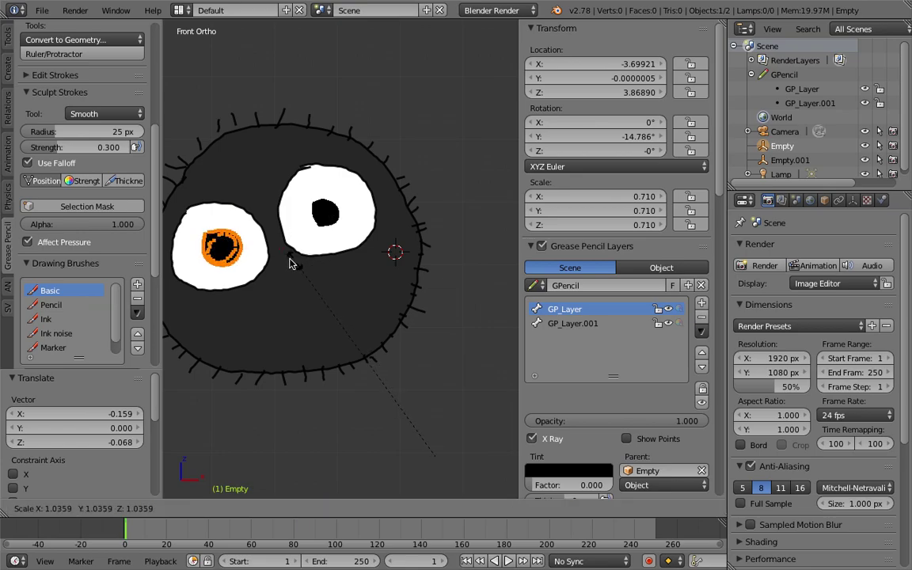
{"action": "left_click", "coordinate": [336, 293]}
{"action": "scroll", "coordinate": [399, 369], "scroll_direction": "down", "scroll_amount": 5}
{"action": "key", "text": "s"}
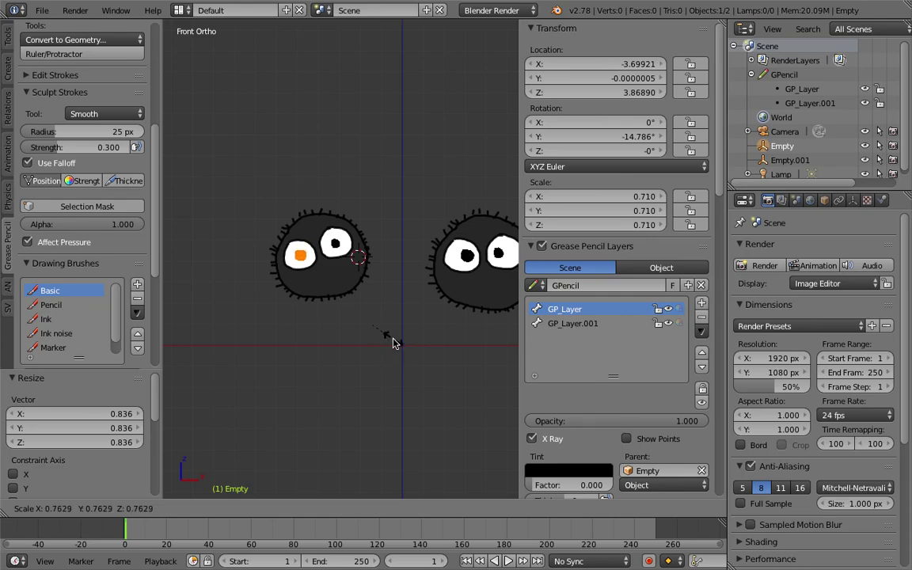
{"action": "right_click", "coordinate": [393, 343]}
{"action": "key", "text": "Tab"}
Rotate the left sprite's empty about 4.2°
{"action": "middle_click_drag", "start_coordinate": [383, 265], "coordinate": [339, 248], "text": "shift"}
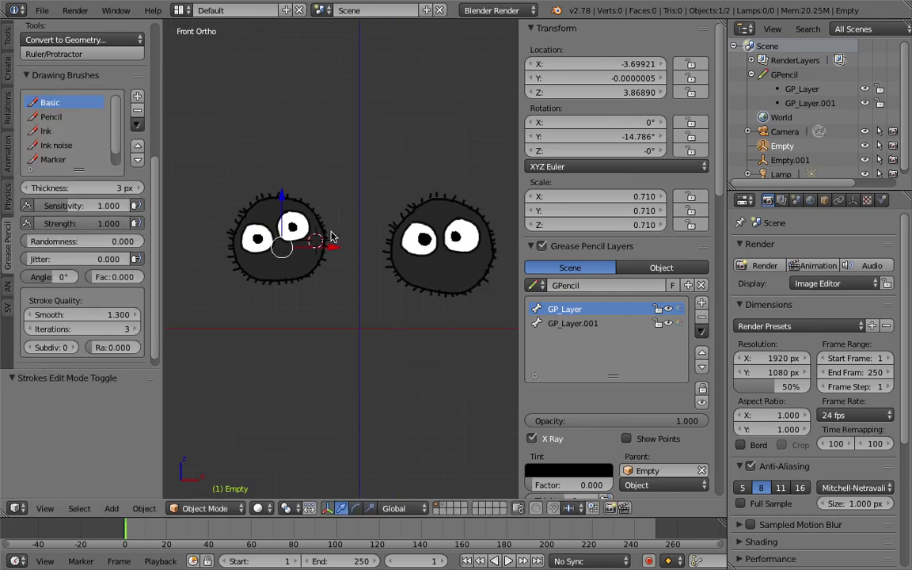
{"action": "left_click", "coordinate": [337, 210]}
{"action": "key", "text": "r"}
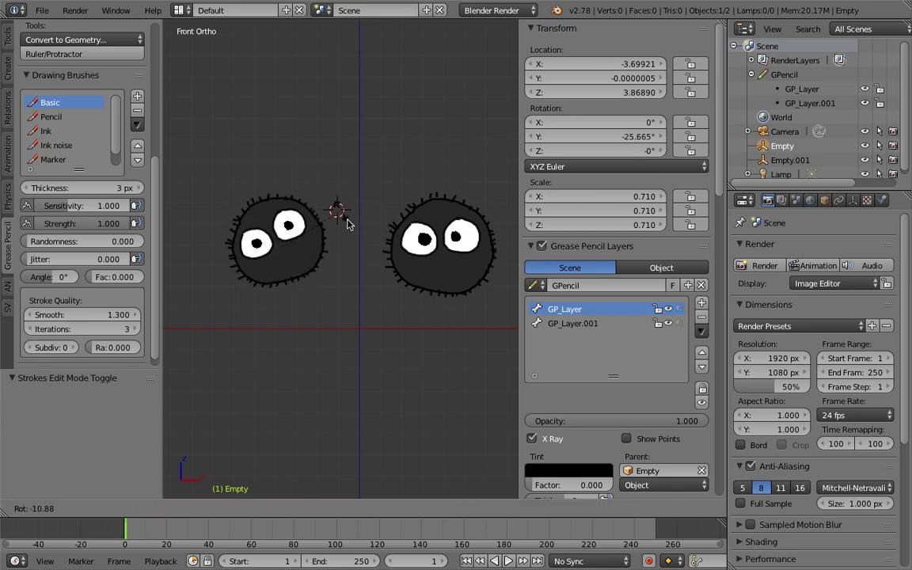
{"action": "left_click", "coordinate": [381, 211]}
{"action": "middle_click_drag", "start_coordinate": [381, 212], "coordinate": [362, 225], "text": "shift"}
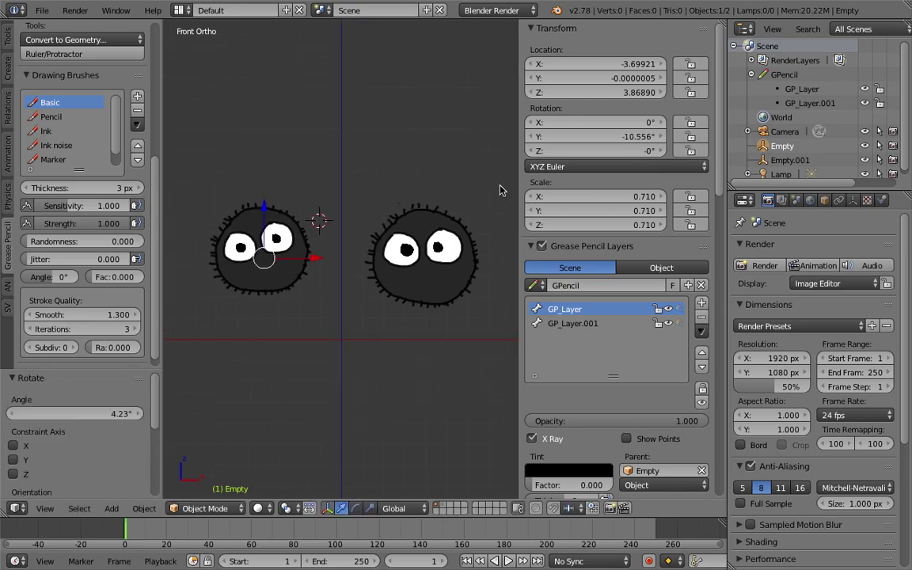
Hide the properties sidebar of the 3D view, and deselect all objects
{"action": "key", "text": "n"}
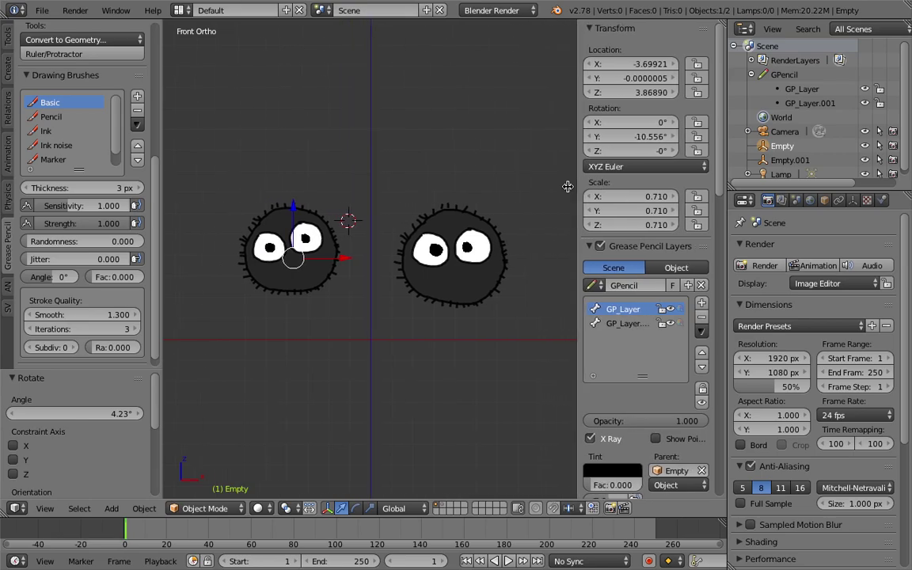
{"action": "middle_click_drag", "start_coordinate": [417, 181], "coordinate": [377, 171], "text": "shift"}
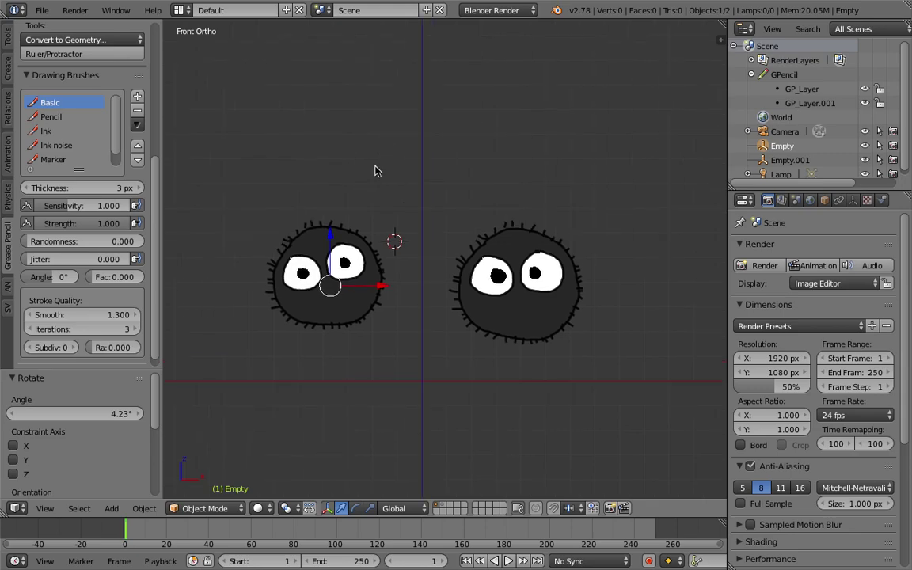
{"action": "key", "text": "a"}
{"action": "key", "text": "a"}
{"action": "key", "text": "a"}
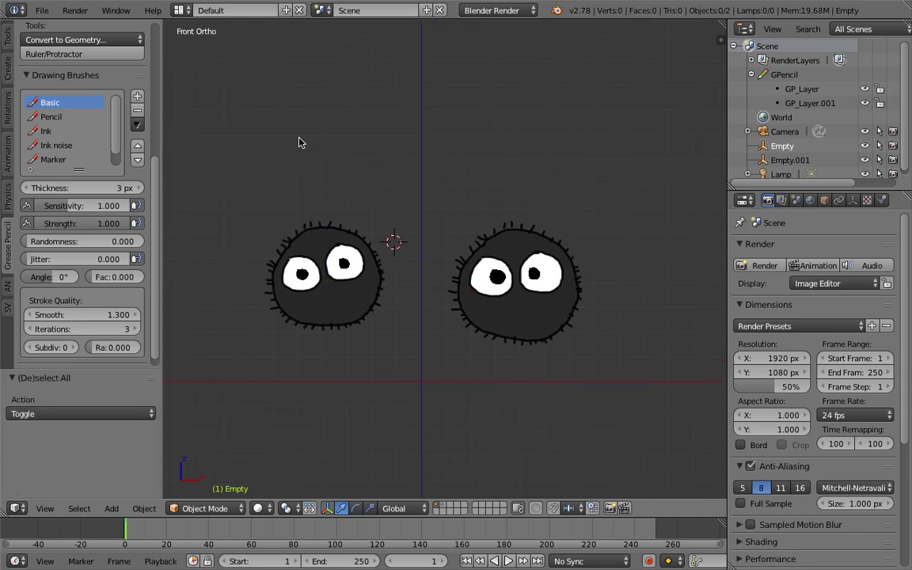
Switch the screen layout to Compositing, and frame both soot sprites in its 3D view
{"action": "middle_click_drag", "start_coordinate": [301, 140], "coordinate": [316, 160], "text": "shift"}
{"action": "left_click", "coordinate": [179, 11]}
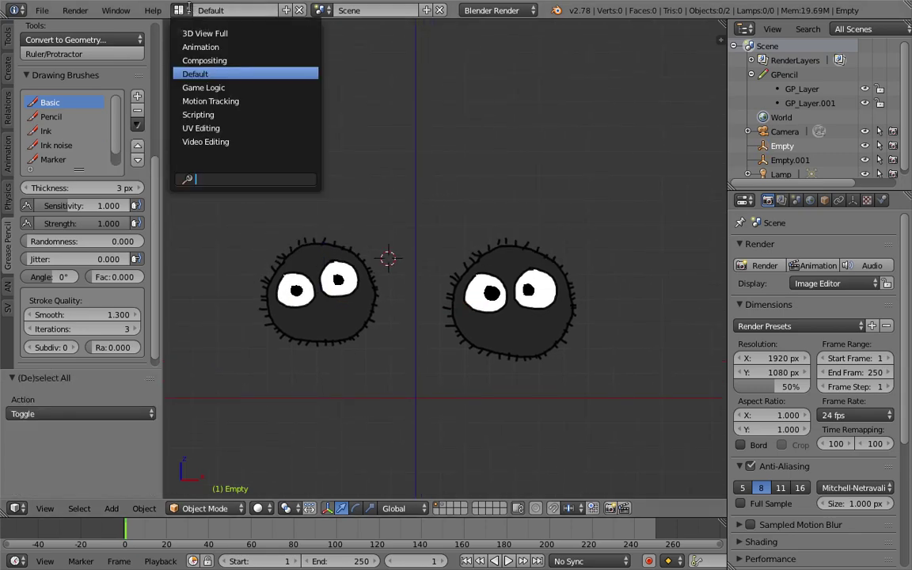
{"action": "left_click", "coordinate": [212, 58]}
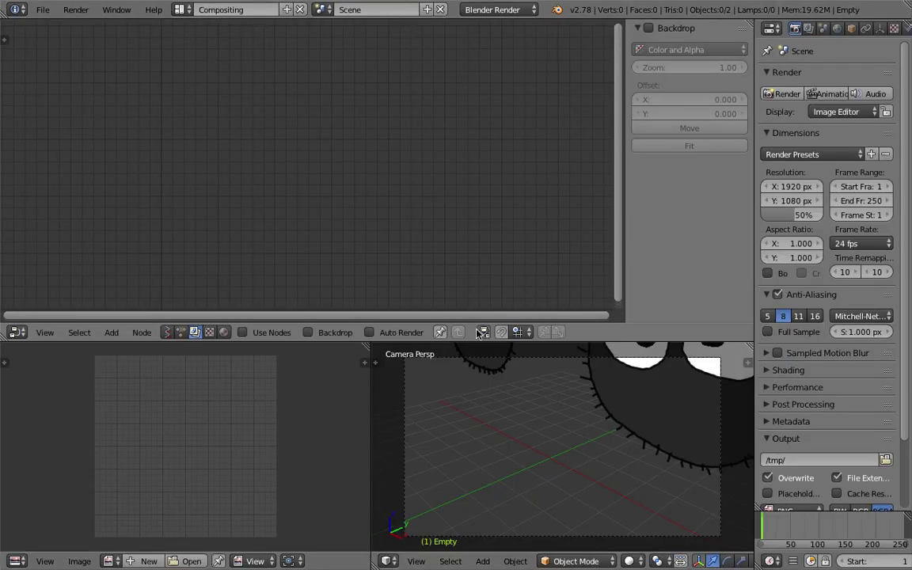
{"action": "scroll", "coordinate": [538, 374], "scroll_direction": "down", "scroll_amount": 2}
{"action": "middle_click_drag", "start_coordinate": [545, 391], "coordinate": [563, 407]}
{"action": "scroll", "coordinate": [559, 411], "scroll_direction": "down", "scroll_amount": 3}
Deselect all objects, place the 3D cursor beside the right sprite, and save over the existing blend file
{"action": "key", "text": "a"}
{"action": "key", "text": "a"}
{"action": "left_click", "coordinate": [688, 403]}
{"action": "middle_click_drag", "start_coordinate": [693, 380], "coordinate": [657, 427]}
{"action": "key", "text": "ctrl+s"}
{"action": "left_click", "coordinate": [653, 429]}
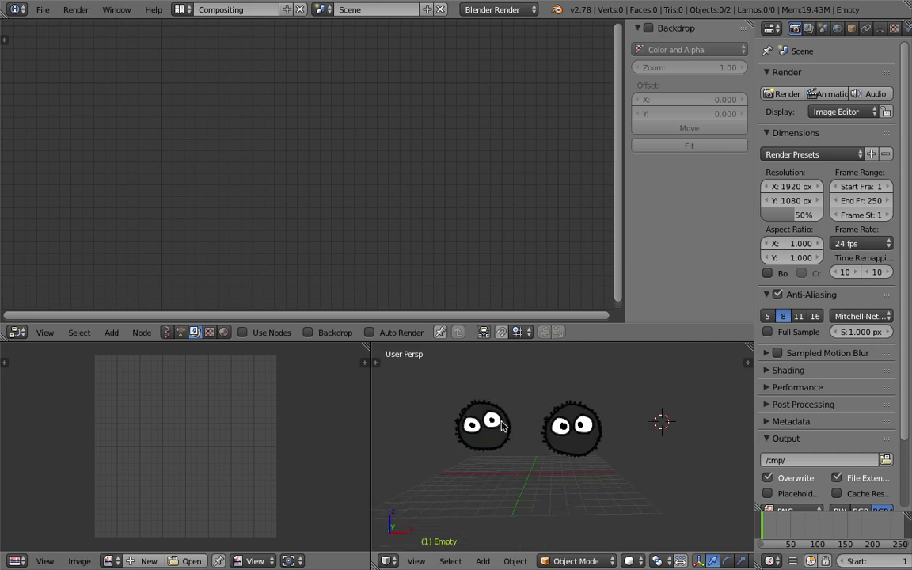
Switch to the web browser, view the "miyazaki forest spirit" video search page, and return to Blender
{"action": "key", "text": "ctrl+Right"}
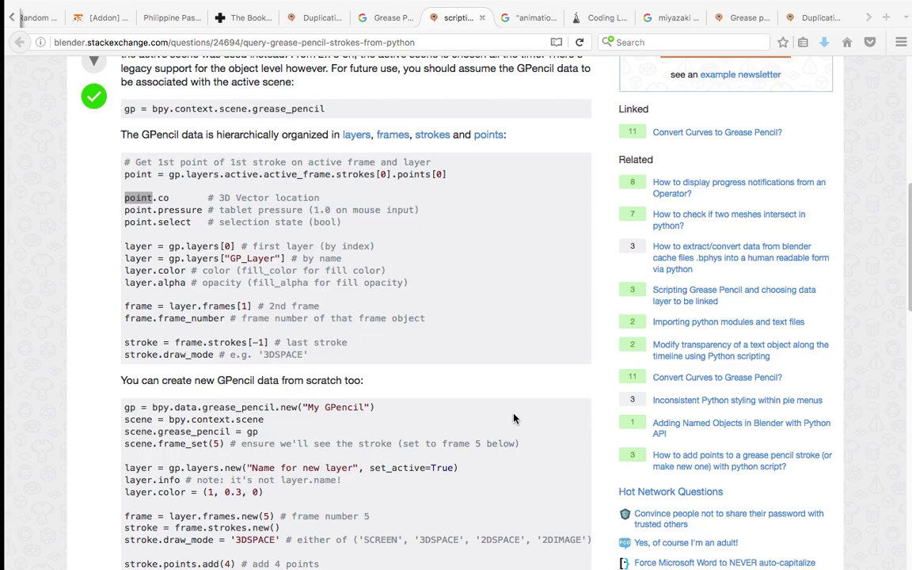
{"action": "left_click", "coordinate": [679, 22]}
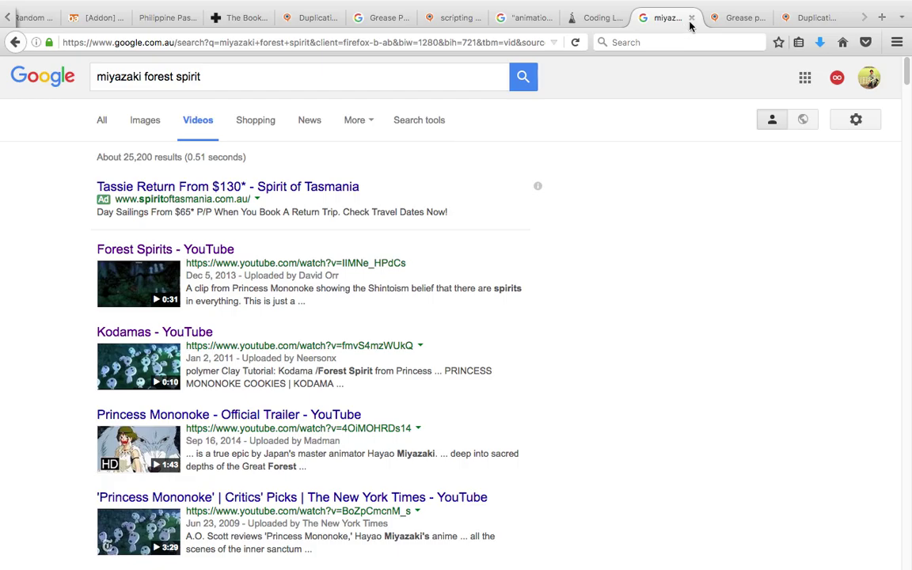
{"action": "key", "text": "ctrl+Left"}
Select the parent empties of both soot sprites together
{"action": "middle_click_drag", "start_coordinate": [502, 410], "coordinate": [582, 386]}
{"action": "right_click", "coordinate": [593, 466]}
{"action": "right_click", "coordinate": [581, 386]}
{"action": "right_click", "coordinate": [556, 467], "text": "shift"}
{"action": "middle_click_drag", "start_coordinate": [498, 439], "coordinate": [622, 416]}
{"action": "middle_click_drag", "start_coordinate": [519, 408], "coordinate": [491, 400]}
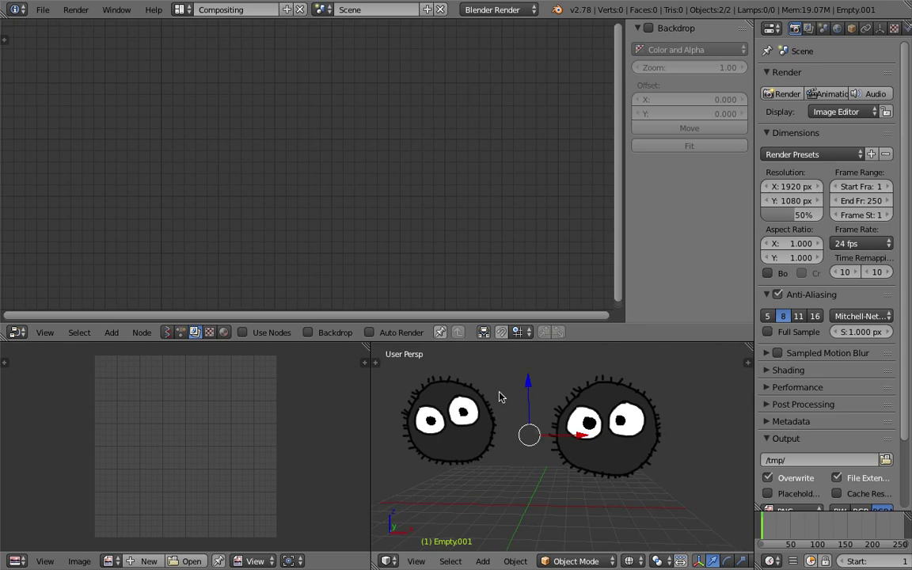
{"action": "middle_click_drag", "start_coordinate": [510, 402], "coordinate": [538, 415]}
Select only the left sprite's empty, and save over the existing blend file
{"action": "right_click", "coordinate": [505, 434]}
{"action": "key", "text": "ctrl+s"}
{"action": "key", "text": "Return"}
{"action": "key", "text": "ctrl+s"}
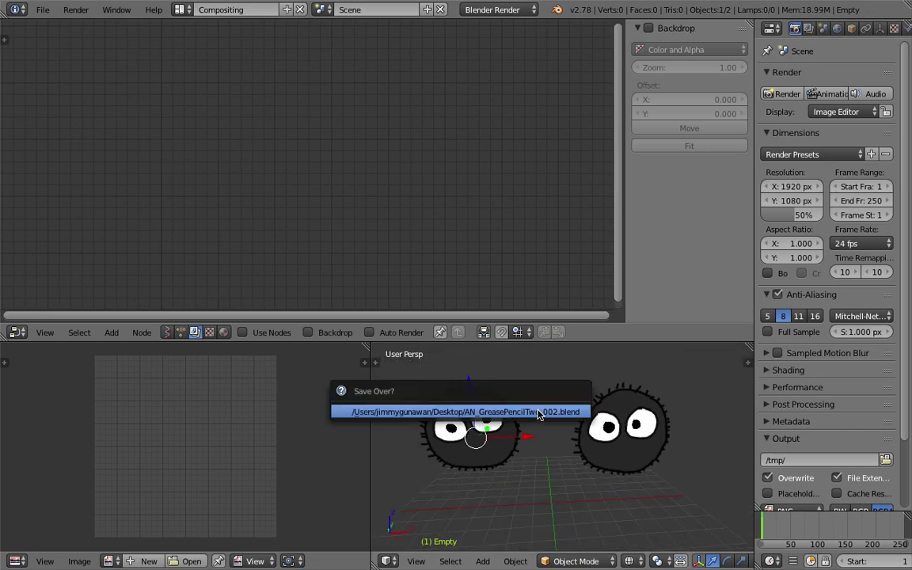
{"action": "left_click", "coordinate": [538, 413]}
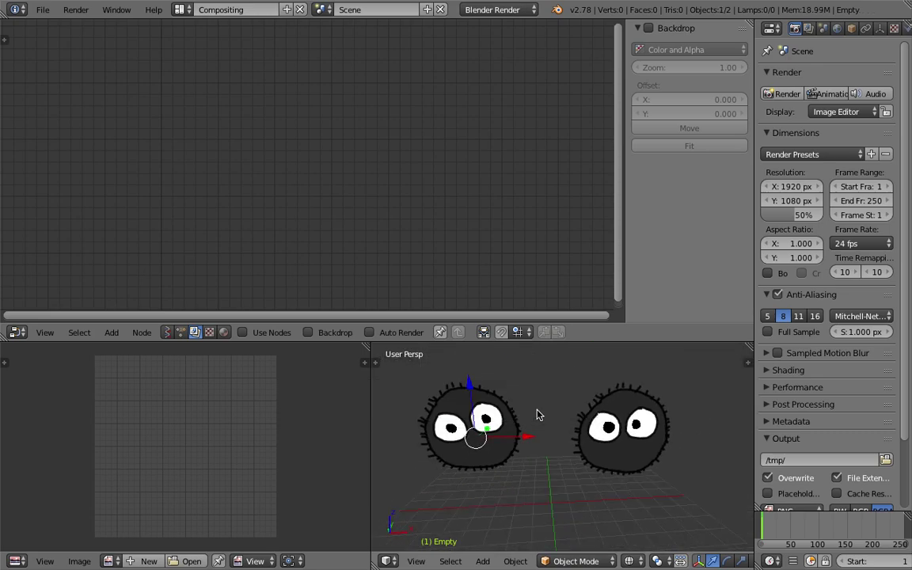
Set the node editor to Animation Nodes, and create a new node tree
{"action": "left_click", "coordinate": [181, 333]}
{"action": "left_click", "coordinate": [301, 333]}
{"action": "key", "text": "space"}
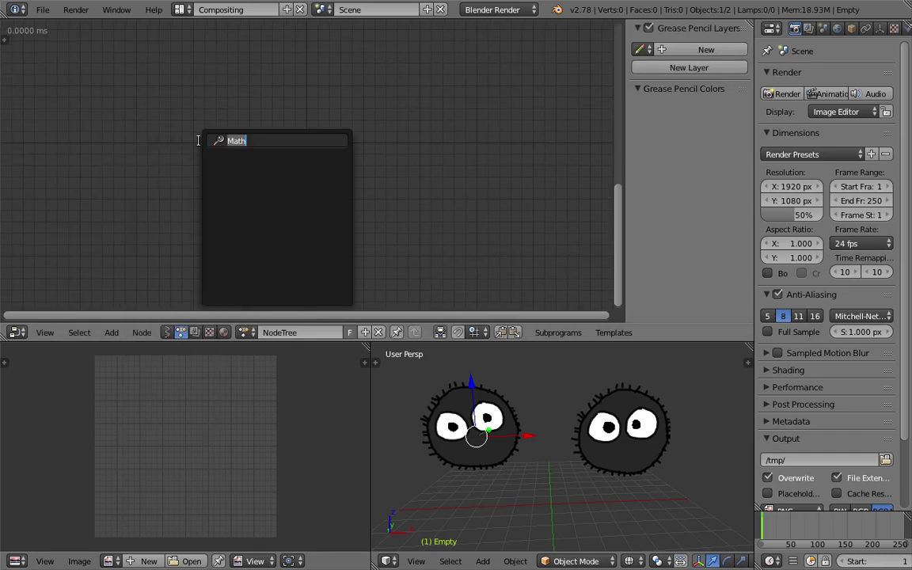
{"action": "type", "text": "object"}
{"action": "key", "text": "Escape"}
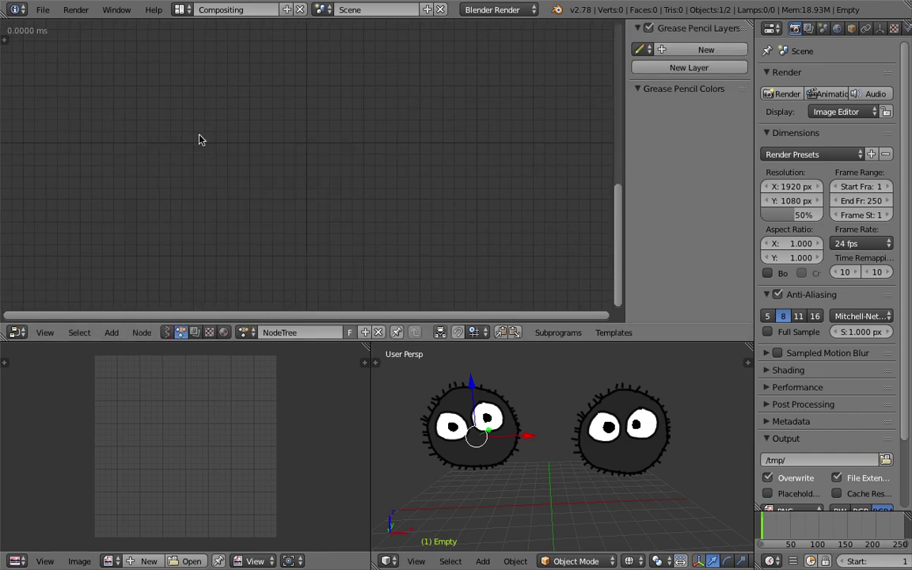
Find the Object Transforms Output node by searching "object tra", and place it in the node tree
{"action": "key", "text": "space"}
{"action": "type", "text": "object tra"}
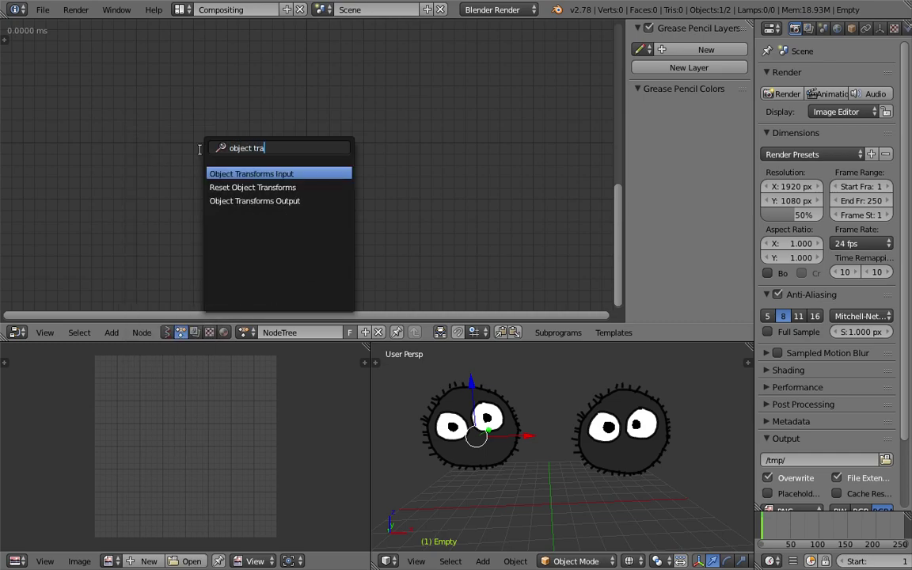
{"action": "key", "text": "Down"}
{"action": "key", "text": "Down"}
{"action": "key", "text": "Return"}
{"action": "left_click", "coordinate": [211, 154]}
Assign Empty as the Object Transforms Output node's object, and enable its X, Y and Z location
{"action": "left_click", "coordinate": [236, 200]}
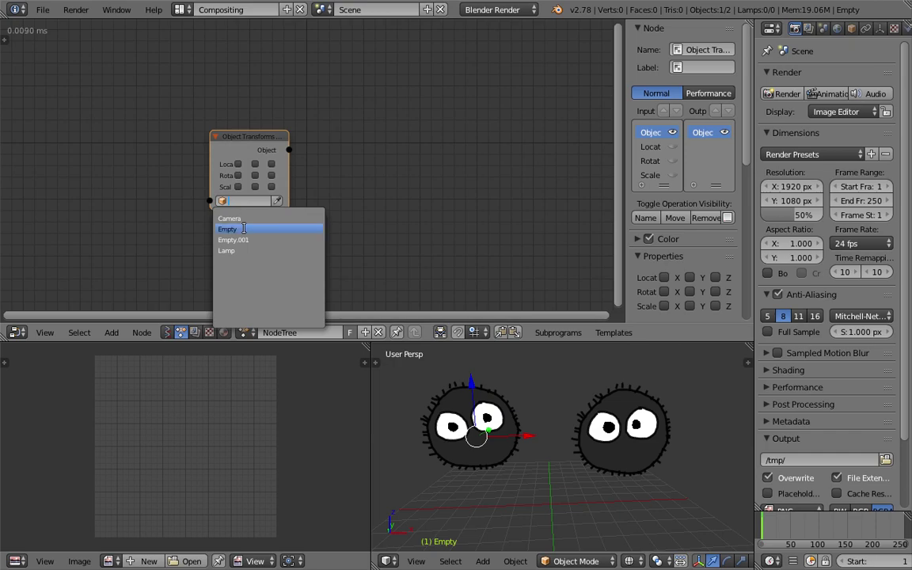
{"action": "left_click", "coordinate": [234, 230]}
{"action": "left_click", "coordinate": [238, 164]}
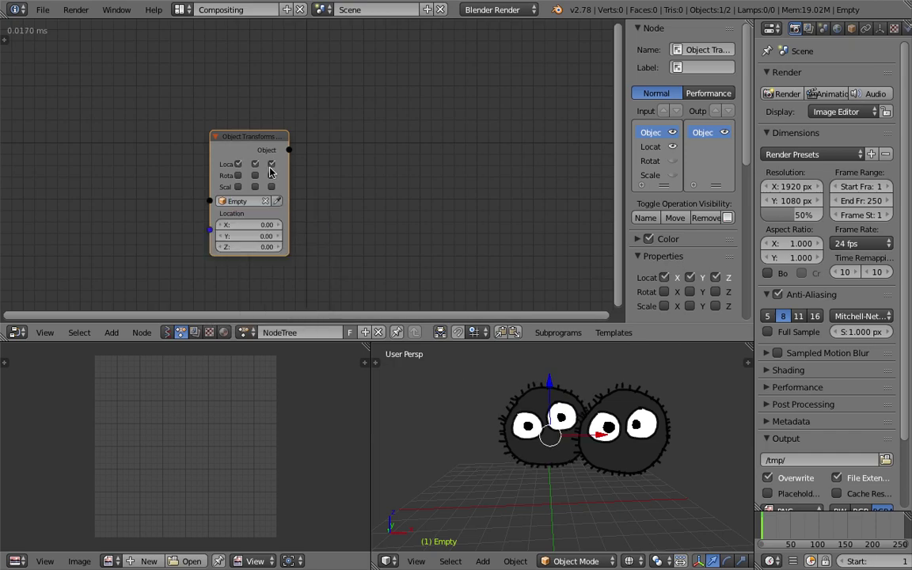
{"action": "left_click", "coordinate": [254, 163]}
Set the Object Transforms Output node's location to about -0.99 in X and -0.93 in Y
{"action": "middle_click_drag", "start_coordinate": [554, 450], "coordinate": [548, 441]}
{"action": "middle_click_drag", "start_coordinate": [282, 219], "coordinate": [288, 200]}
{"action": "left_click_drag", "start_coordinate": [292, 194], "coordinate": [210, 205]}
Add a Vector Wiggle node beside the Object Transforms Output node
{"action": "key", "text": "ctrl+f"}
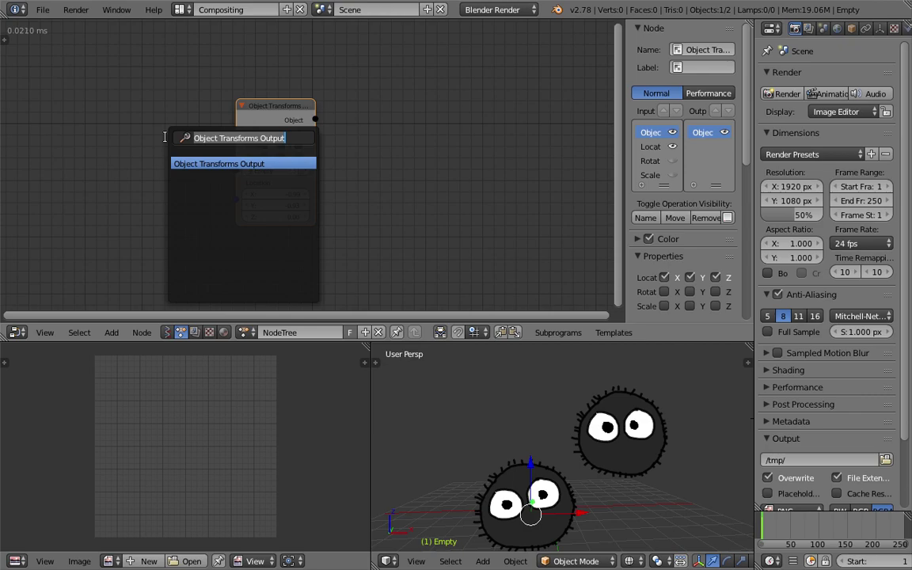
{"action": "key", "text": "Escape"}
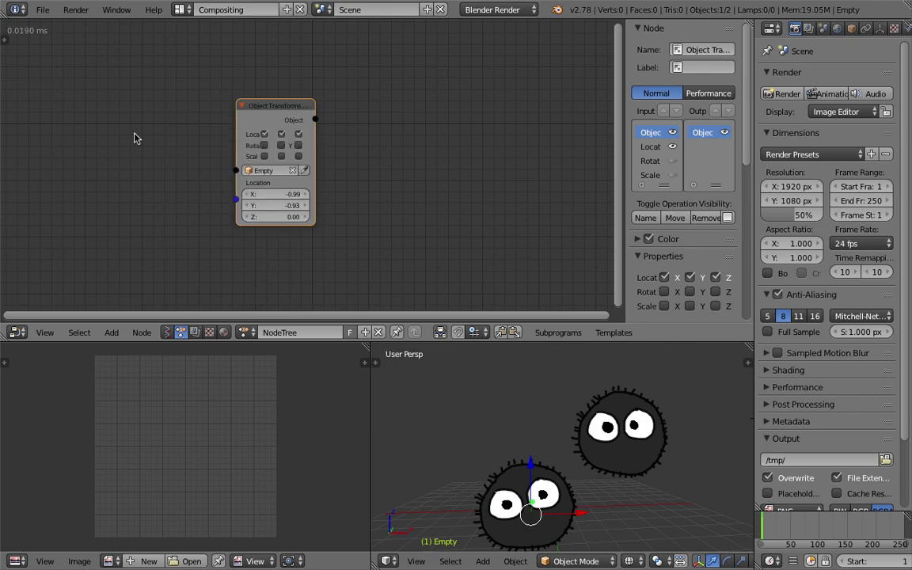
{"action": "key", "text": "shift+a"}
{"action": "left_click", "coordinate": [134, 135]}
{"action": "type", "text": "vector wi"}
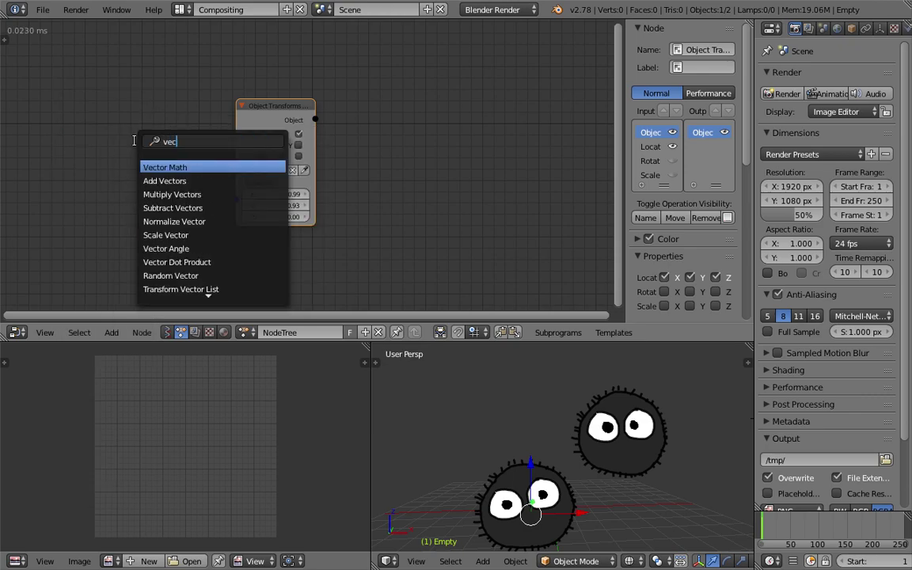
{"action": "key", "text": "Return"}
{"action": "left_click", "coordinate": [133, 132]}
Enable Tree Changed in the Animation Nodes auto execution settings, and save over the blend file
{"action": "left_click", "coordinate": [5, 40]}
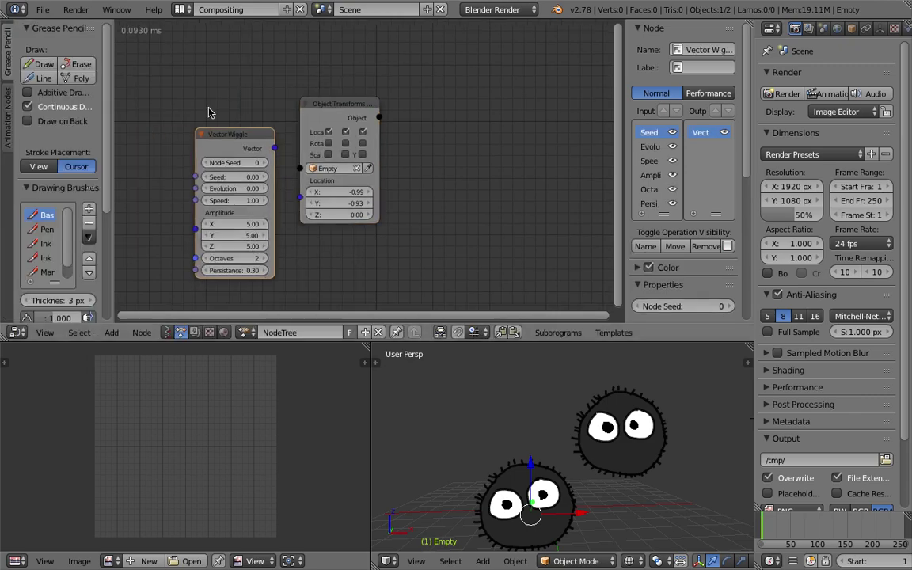
{"action": "left_click", "coordinate": [10, 107]}
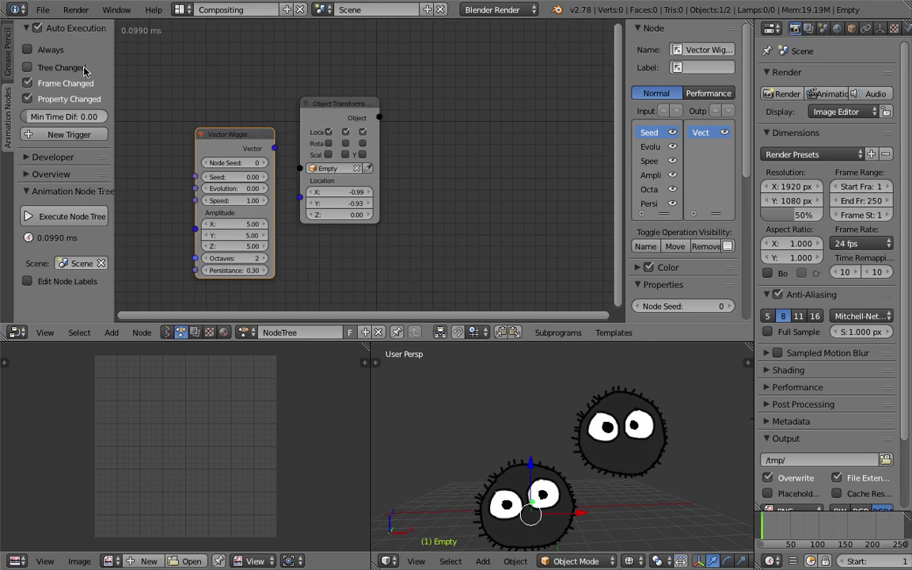
{"action": "middle_click_drag", "start_coordinate": [195, 94], "coordinate": [221, 85]}
{"action": "key", "text": "ctrl+s"}
{"action": "left_click", "coordinate": [224, 87]}
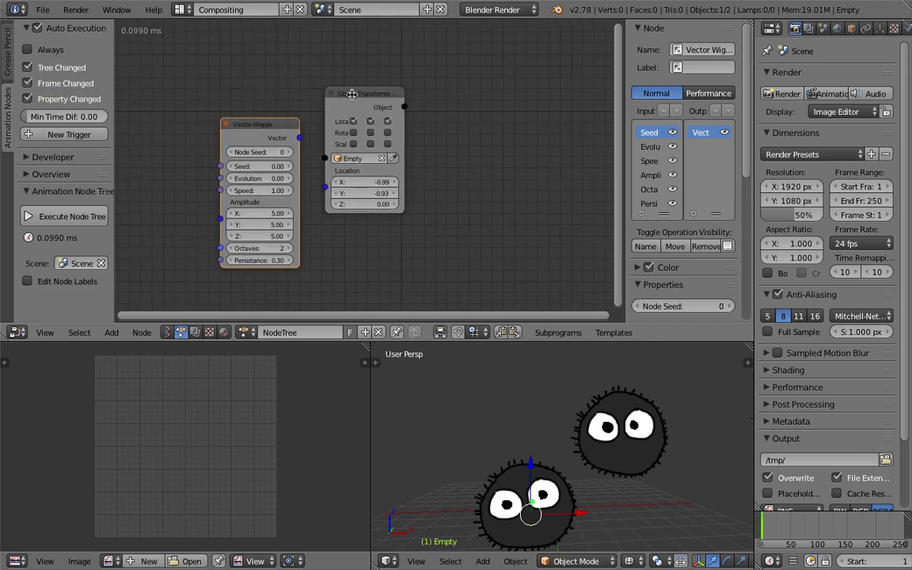
Space the two nodes apart, and connect the Vector Wiggle's Vector output to the Object Transforms Output's Location input
{"action": "left_click_drag", "start_coordinate": [350, 92], "coordinate": [459, 87]}
{"action": "left_click_drag", "start_coordinate": [291, 123], "coordinate": [372, 159]}
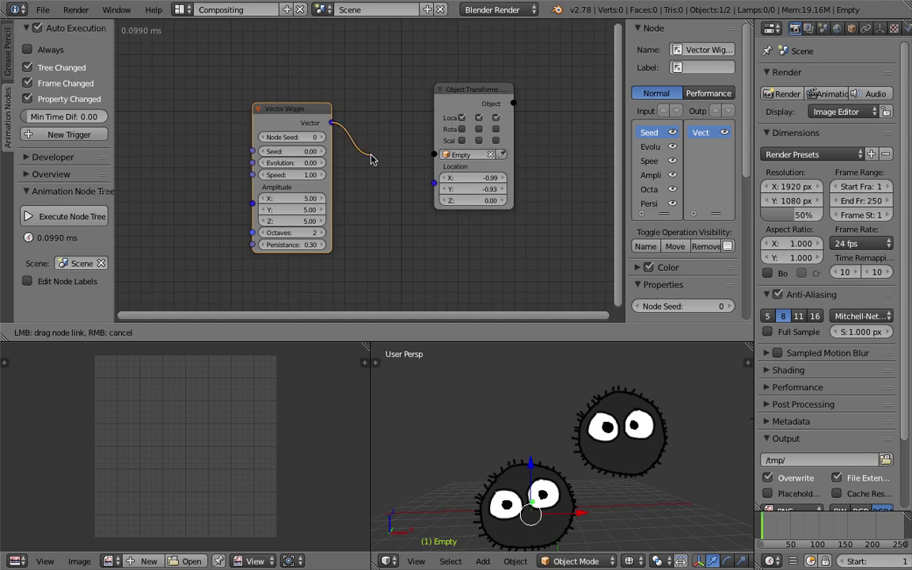
{"action": "left_click_drag", "start_coordinate": [430, 182], "coordinate": [433, 181]}
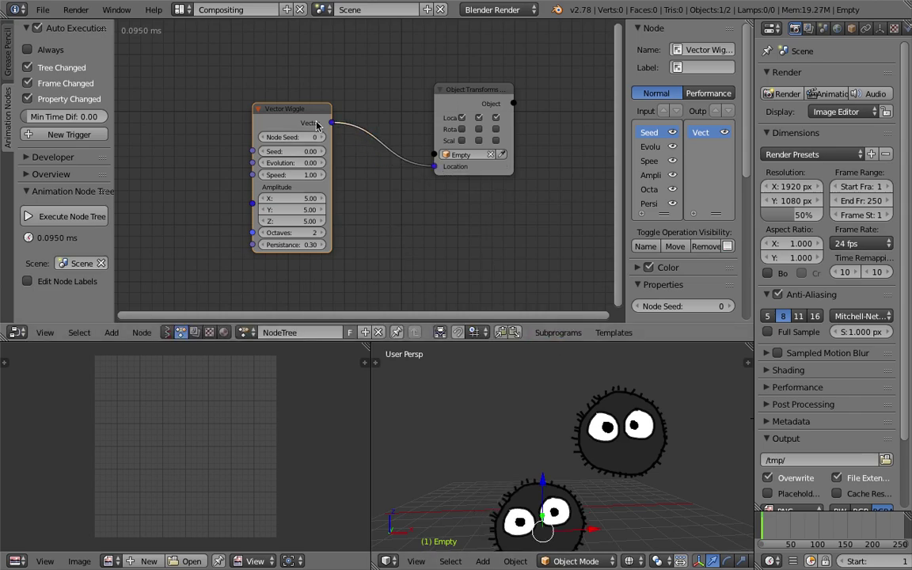
{"action": "left_click_drag", "start_coordinate": [286, 112], "coordinate": [310, 118]}
{"action": "scroll", "coordinate": [339, 149], "scroll_direction": "down", "scroll_amount": 2}
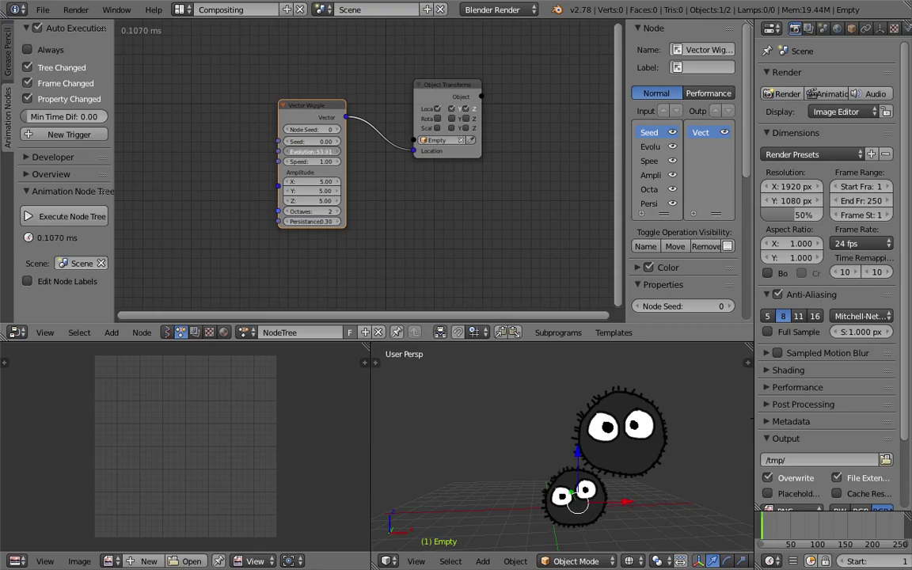
Add a Time Info node by searching "frame", and connect its Frame output to the Vector Wiggle's Evolution input
{"action": "key", "text": "shift+a"}
{"action": "left_click", "coordinate": [205, 105]}
{"action": "type", "text": "frame"}
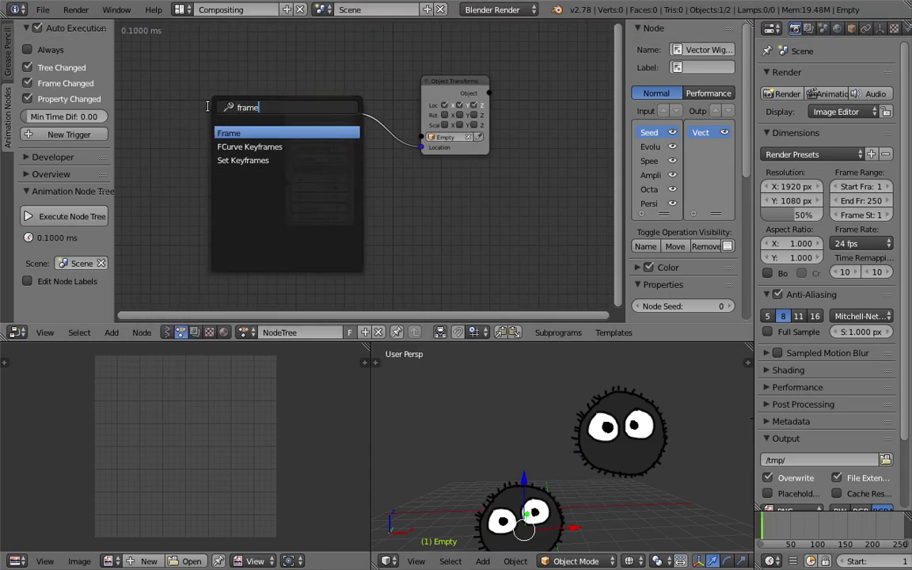
{"action": "key", "text": "Return"}
{"action": "left_click", "coordinate": [205, 143]}
{"action": "left_click_drag", "start_coordinate": [229, 149], "coordinate": [285, 149]}
Play the animation, and move the three connected nodes closer together while it runs
{"action": "scroll", "coordinate": [852, 565], "scroll_direction": "down", "scroll_amount": 7}
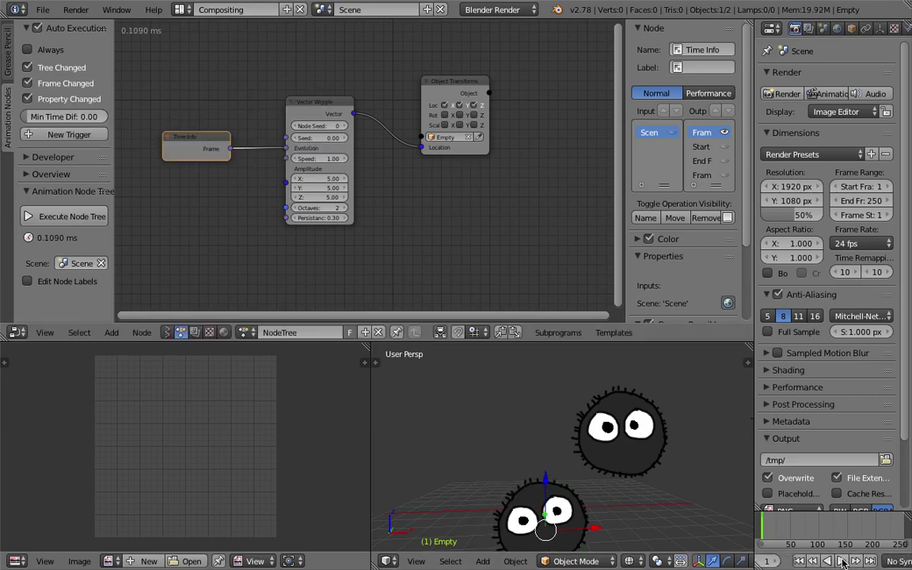
{"action": "left_click", "coordinate": [841, 562]}
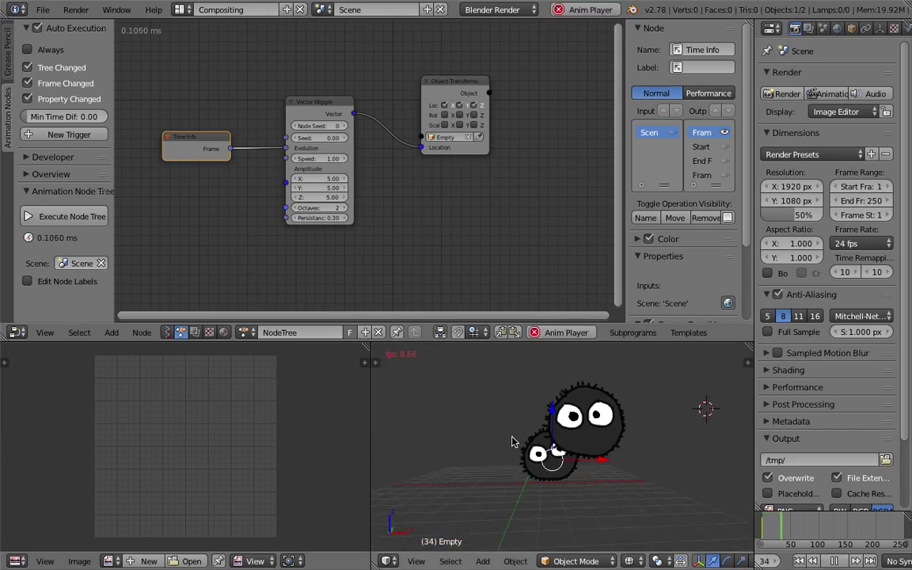
{"action": "left_click_drag", "start_coordinate": [313, 101], "coordinate": [309, 69]}
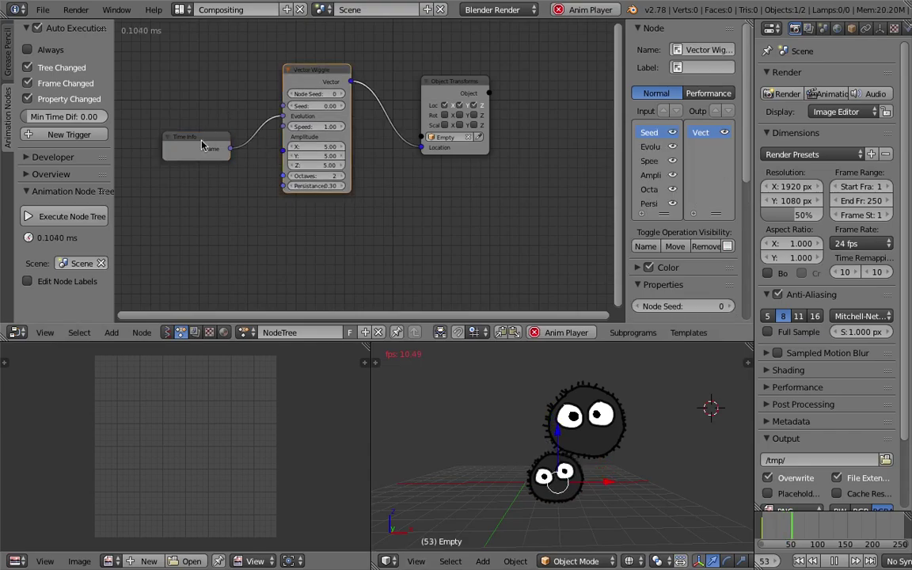
{"action": "left_click_drag", "start_coordinate": [198, 138], "coordinate": [209, 102]}
{"action": "left_click_drag", "start_coordinate": [441, 80], "coordinate": [399, 69]}
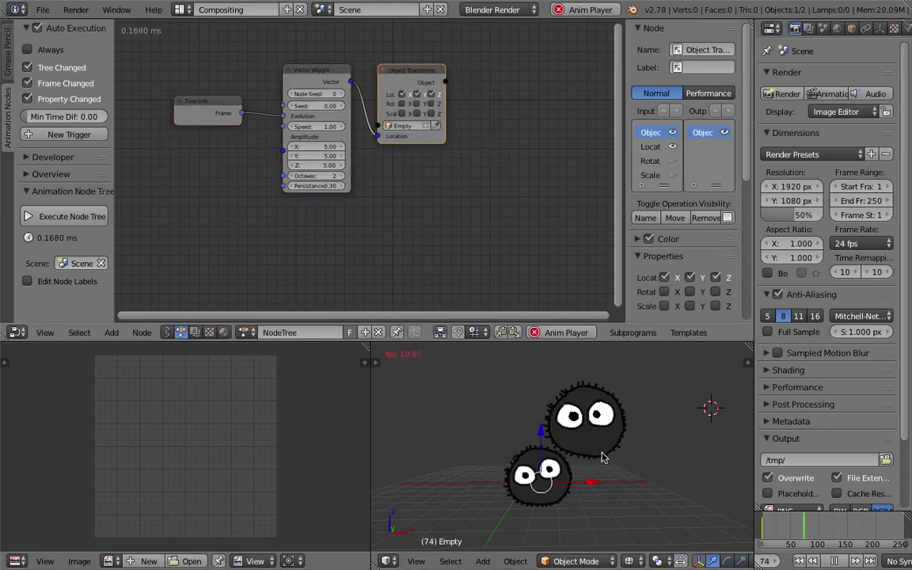
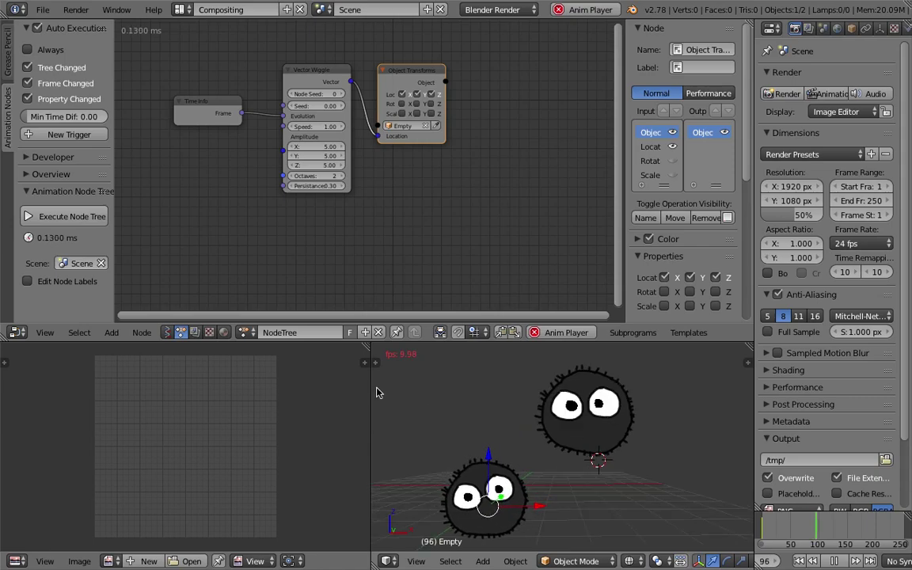
Widen the 3D view at the expense of the image editor, and stop the animation playback
{"action": "left_click_drag", "start_coordinate": [372, 393], "coordinate": [320, 392]}
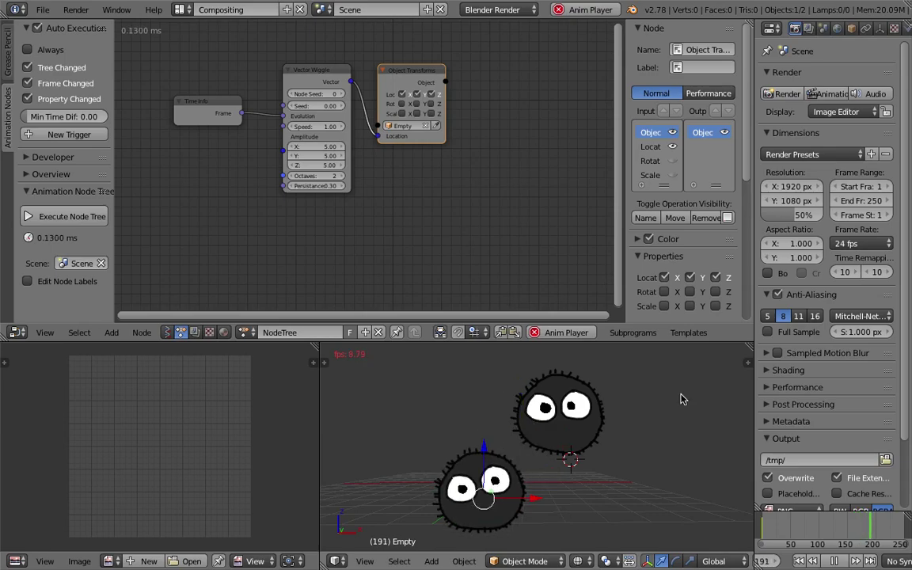
{"action": "left_click", "coordinate": [837, 562]}
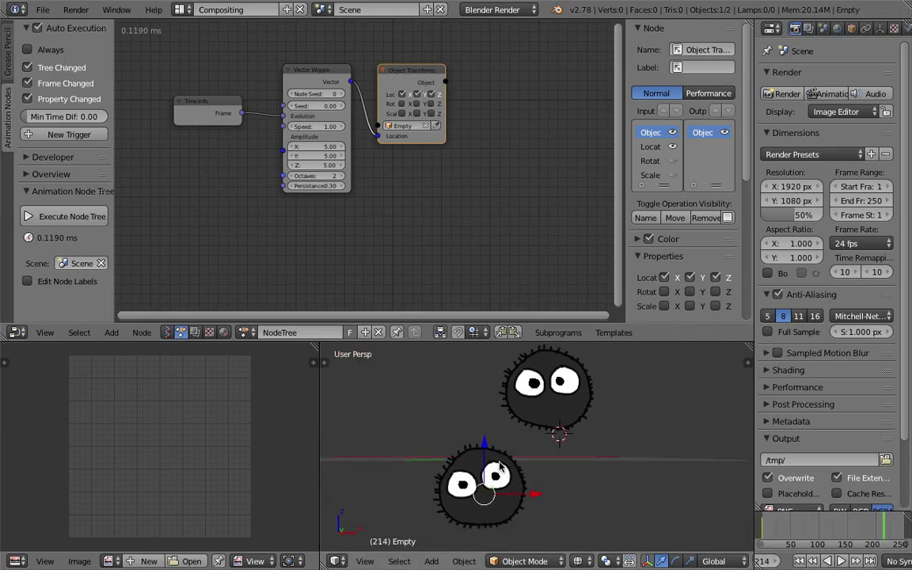
{"action": "middle_click_drag", "start_coordinate": [511, 475], "coordinate": [507, 477]}
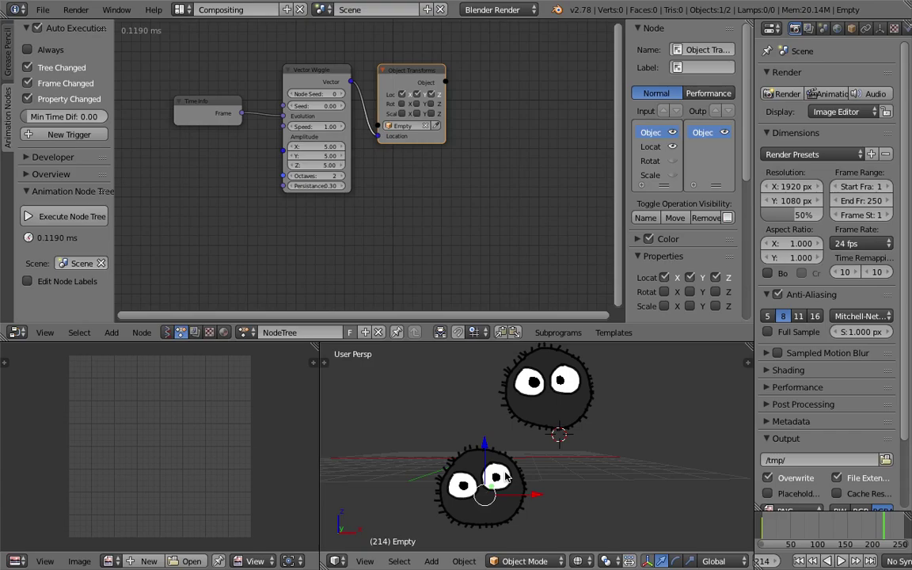
Rearrange the Time Info, Vector Wiggle and Object Transforms Output nodes, and play the animation again
{"action": "middle_click_drag", "start_coordinate": [270, 123], "coordinate": [295, 130]}
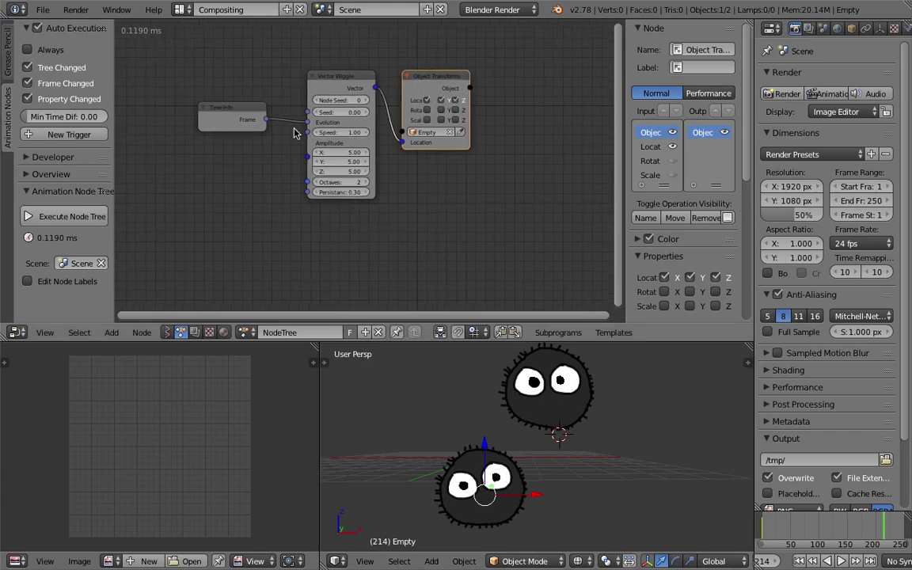
{"action": "left_click_drag", "start_coordinate": [337, 80], "coordinate": [314, 61]}
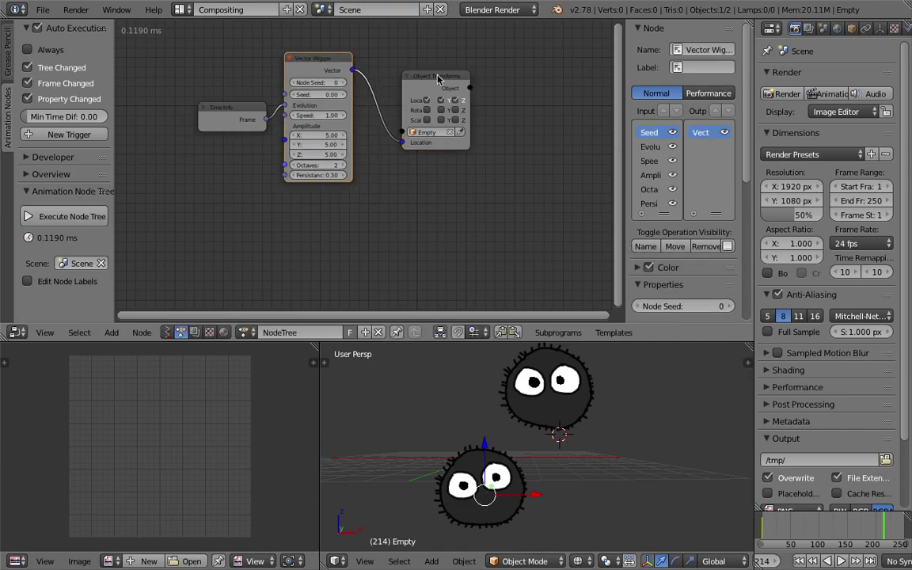
{"action": "left_click_drag", "start_coordinate": [435, 77], "coordinate": [421, 64]}
{"action": "left_click_drag", "start_coordinate": [338, 59], "coordinate": [350, 58]}
{"action": "left_click_drag", "start_coordinate": [228, 108], "coordinate": [202, 118]}
{"action": "left_click", "coordinate": [318, 61]}
{"action": "left_click", "coordinate": [412, 64], "text": "shift"}
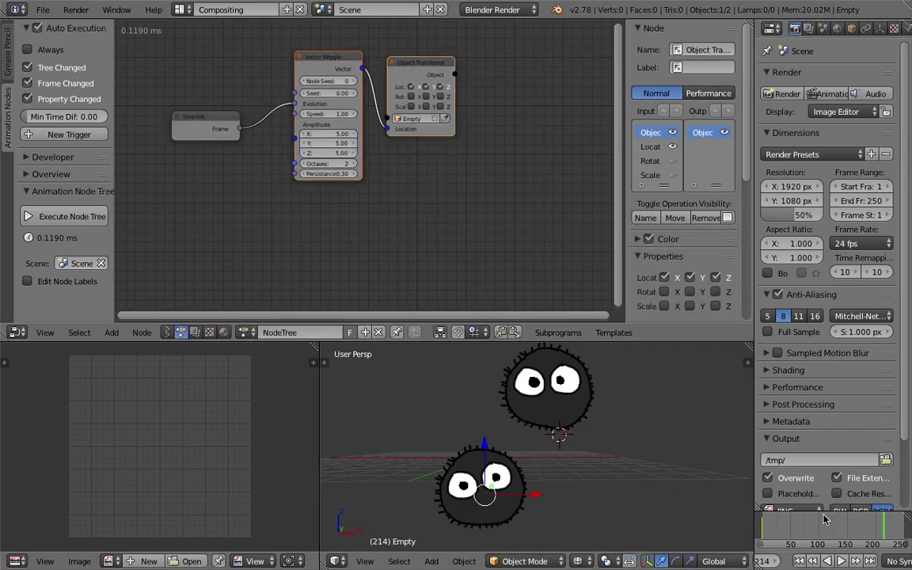
{"action": "key", "text": "alt+a"}
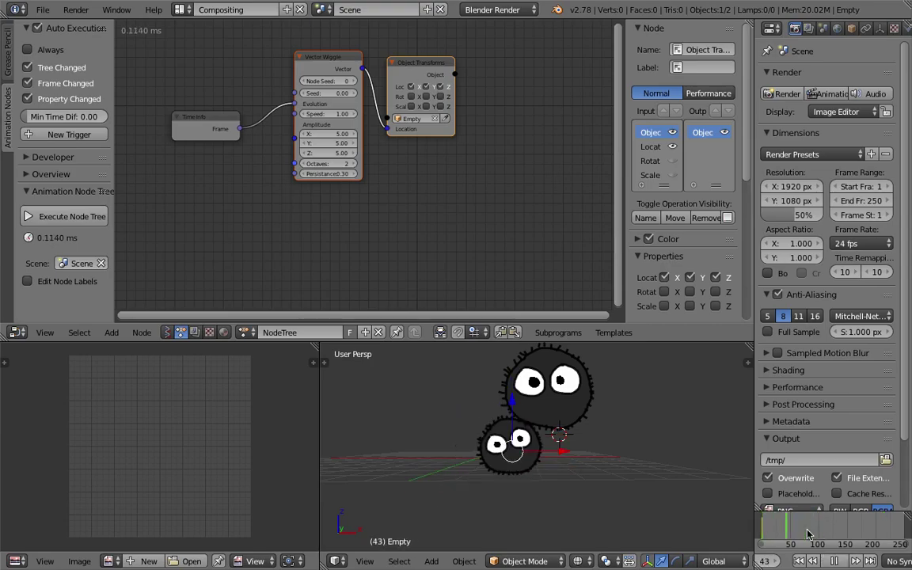
Duplicate the Vector Wiggle and Object Transforms Output nodes below the originals, and set the copied output node's object to Empty.001
{"action": "left_click", "coordinate": [345, 60], "text": "shift"}
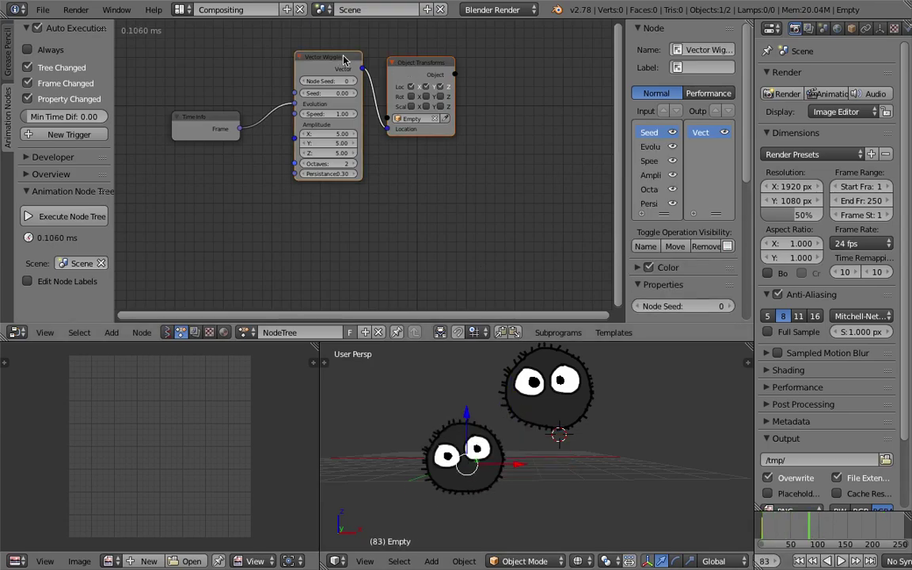
{"action": "key", "text": "shift+d"}
{"action": "left_click", "coordinate": [344, 198]}
{"action": "scroll", "coordinate": [388, 158], "scroll_direction": "down", "scroll_amount": 2, "text": "shift"}
{"action": "left_click", "coordinate": [414, 221]}
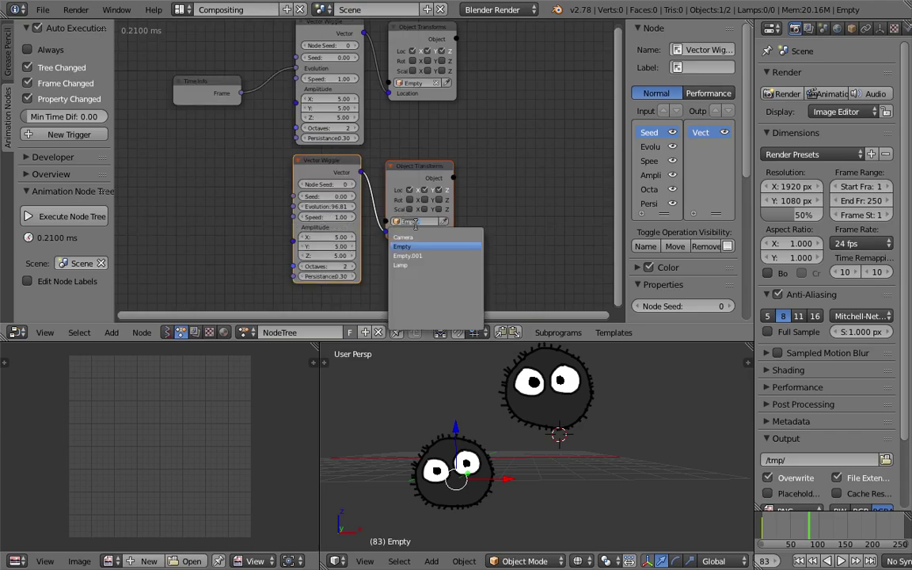
{"action": "left_click", "coordinate": [422, 255]}
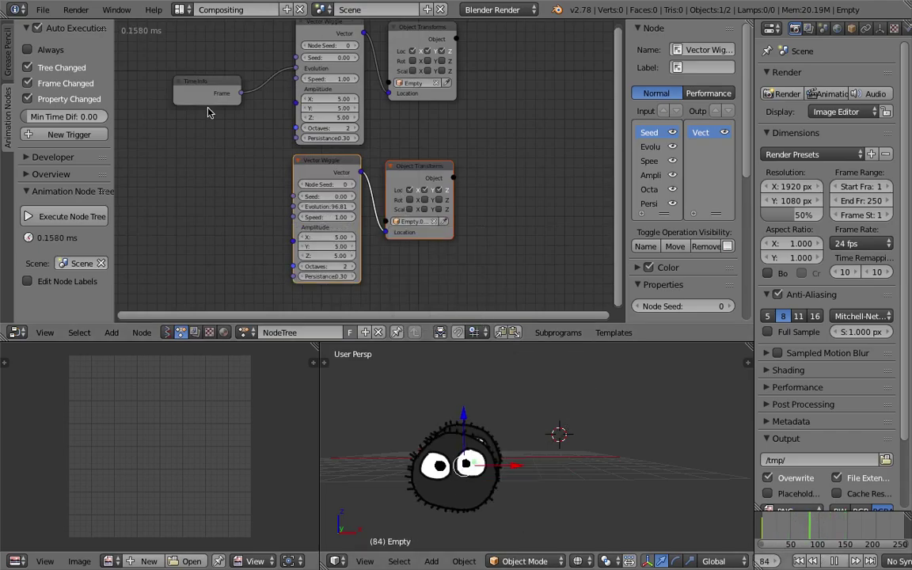
Connect the Time Info node's Frame output to the duplicated Vector Wiggle's Evolution input, and stop the animation playback
{"action": "left_click_drag", "start_coordinate": [242, 95], "coordinate": [267, 153]}
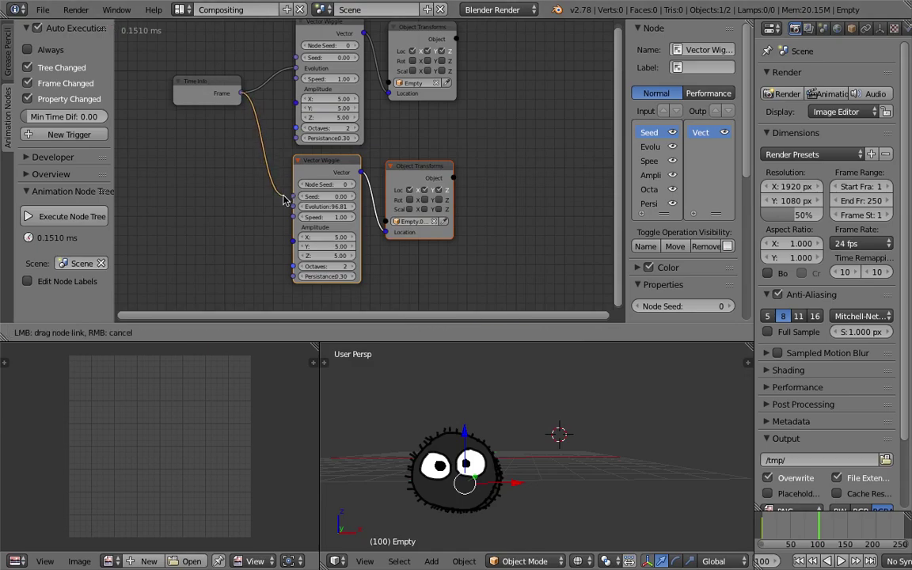
{"action": "left_click_drag", "start_coordinate": [291, 206], "coordinate": [294, 206]}
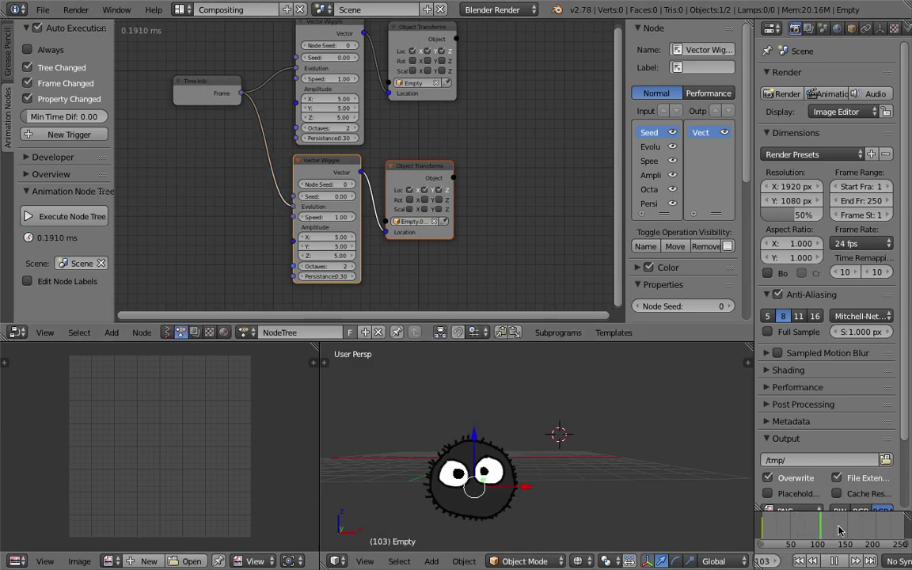
{"action": "key", "text": "Escape"}
Set the duplicated Vector Wiggle's seed to 3.09 and its X, Y and Z amplitudes to 15.95
{"action": "left_click_drag", "start_coordinate": [328, 196], "coordinate": [379, 196]}
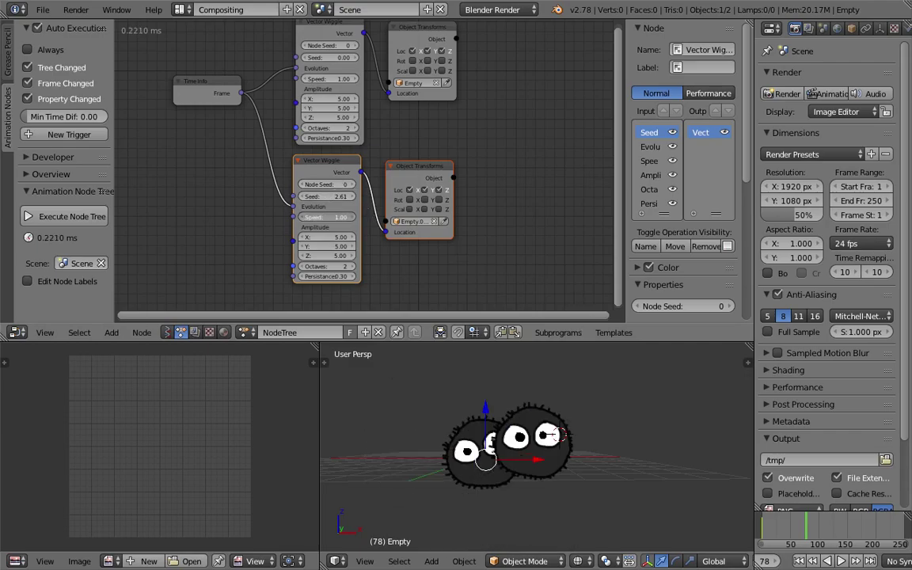
{"action": "left_click_drag", "start_coordinate": [329, 201], "coordinate": [346, 200]}
{"action": "left_click_drag", "start_coordinate": [338, 237], "coordinate": [373, 256]}
Play the animation with both soot sprites in view, and play it again from the first frame
{"action": "scroll", "coordinate": [567, 465], "scroll_direction": "down", "scroll_amount": 5}
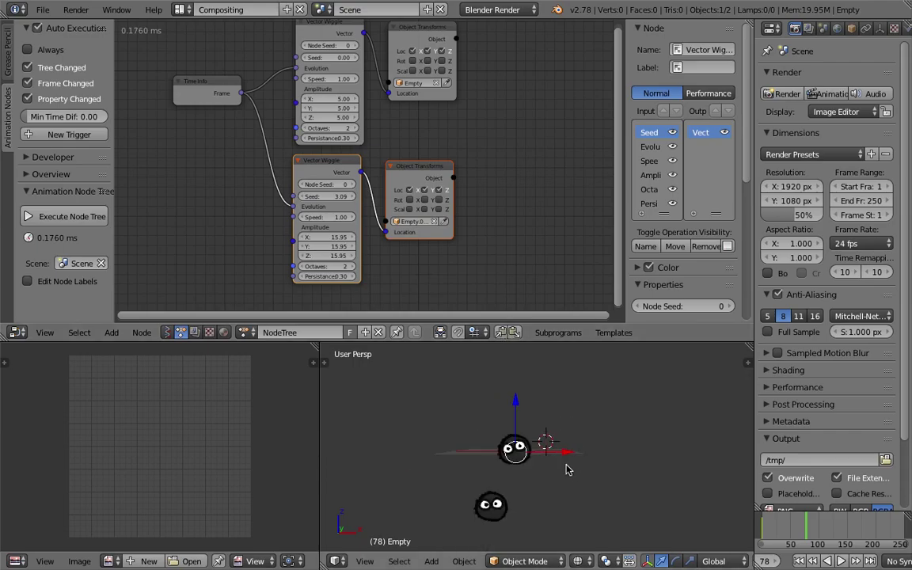
{"action": "middle_click_drag", "start_coordinate": [567, 464], "coordinate": [570, 440], "text": "shift"}
{"action": "key", "text": "alt+a"}
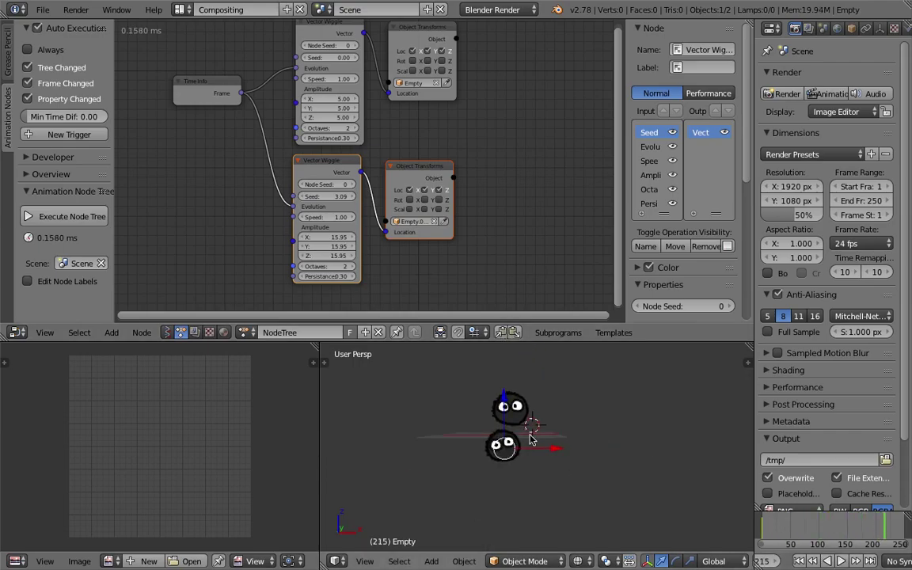
{"action": "key", "text": "ctrl+s"}
{"action": "left_click", "coordinate": [606, 414]}
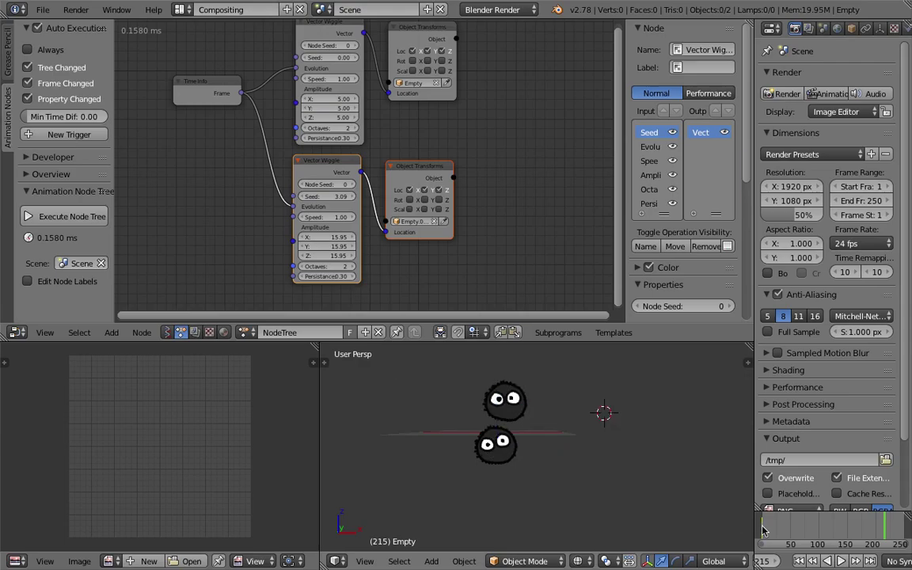
{"action": "key", "text": "shift+Left"}
{"action": "key", "text": "alt+a"}
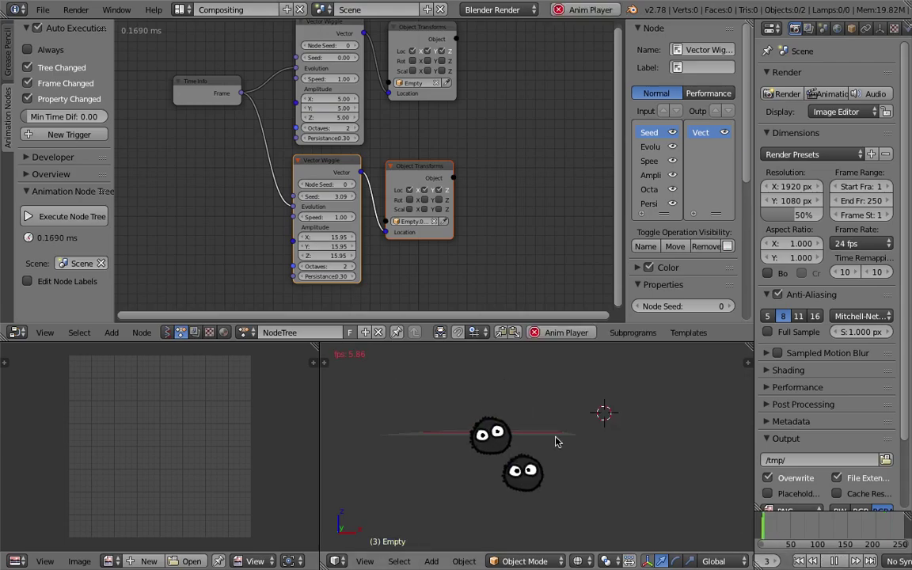
Set the speed to 3.37 on the lower Vector Wiggle and 2.50 on the upper one, and save over AN_GreasePencilTwo_002.blend
{"action": "left_click_drag", "start_coordinate": [326, 217], "coordinate": [357, 216]}
{"action": "left_click_drag", "start_coordinate": [328, 78], "coordinate": [342, 79]}
{"action": "key", "text": "ctrl+s"}
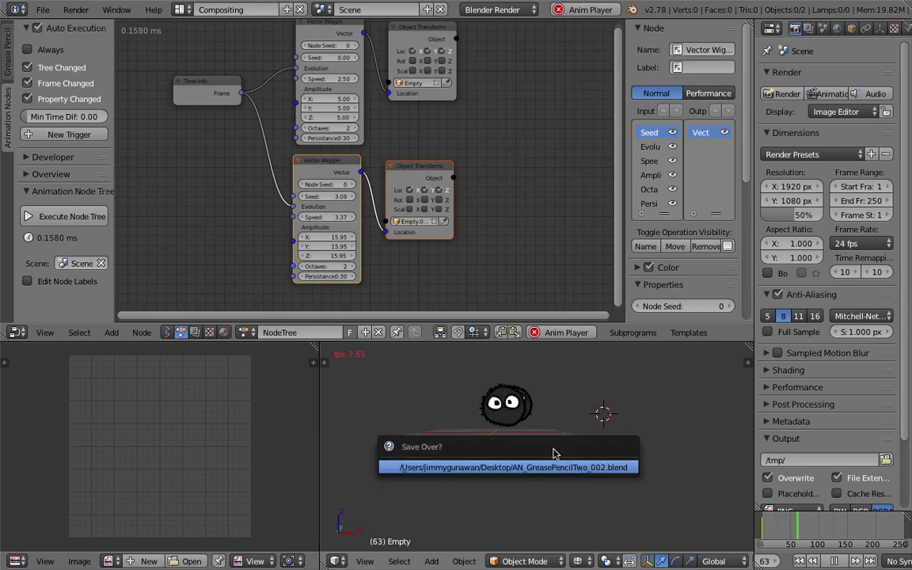
{"action": "key", "text": "Return"}
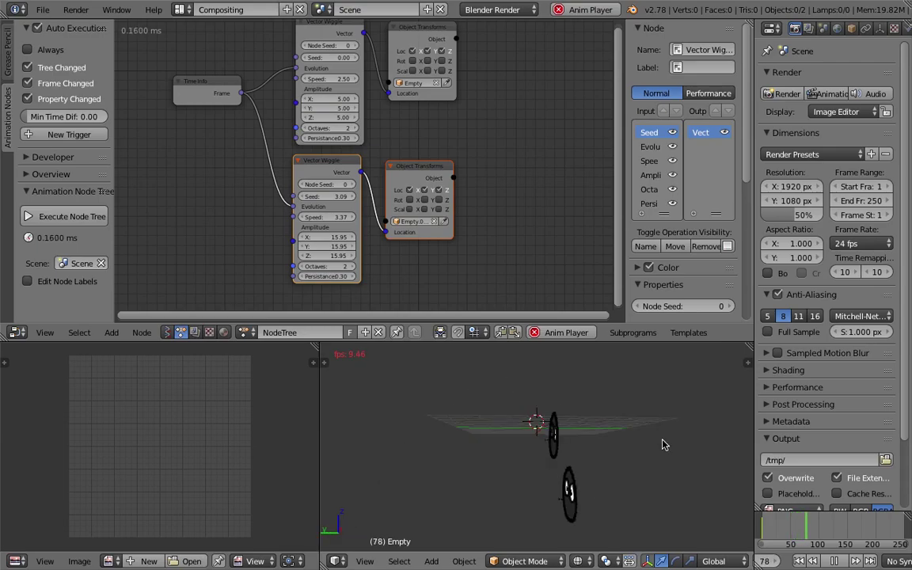
Stop the animation playback, and make the node editor taller at the expense of the 3D view
{"action": "middle_click_drag", "start_coordinate": [664, 445], "coordinate": [497, 411]}
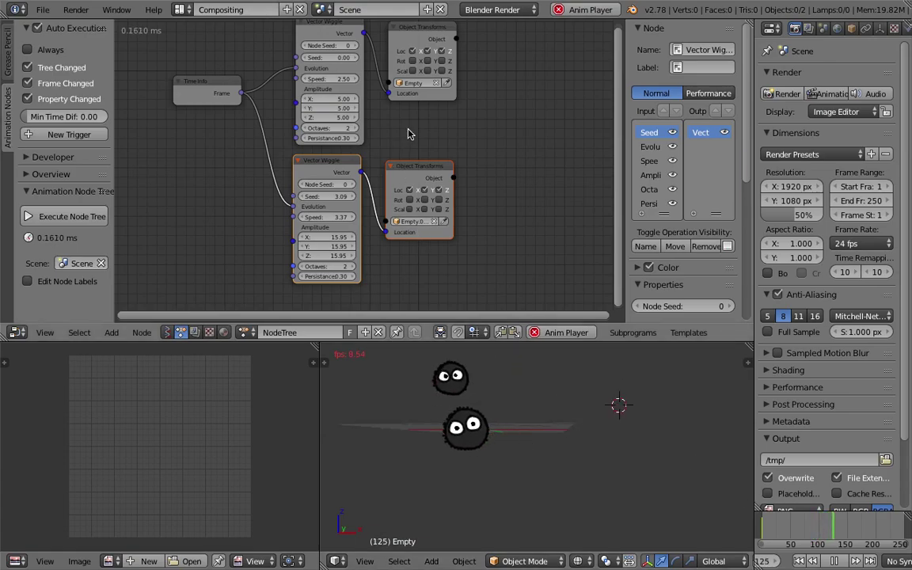
{"action": "key", "text": "alt+a"}
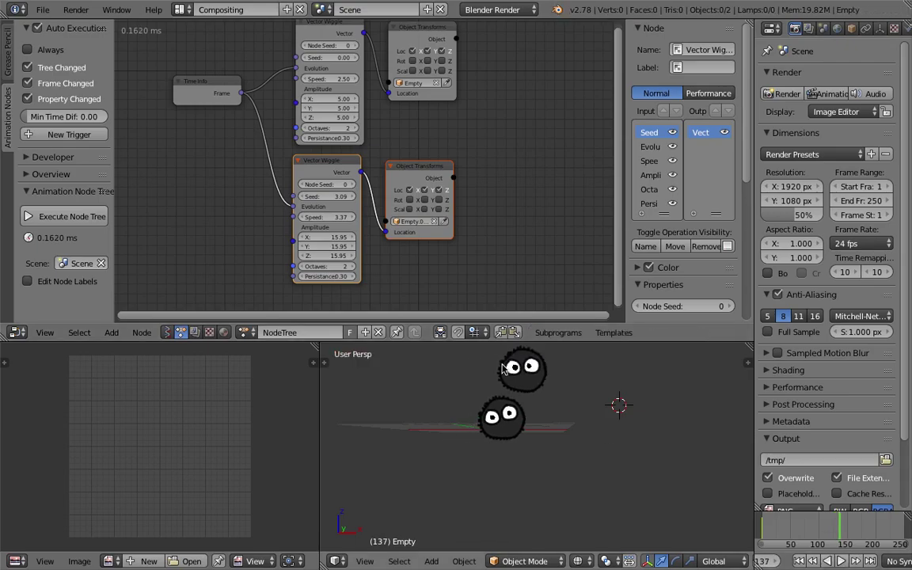
{"action": "left_click_drag", "start_coordinate": [523, 340], "coordinate": [522, 394]}
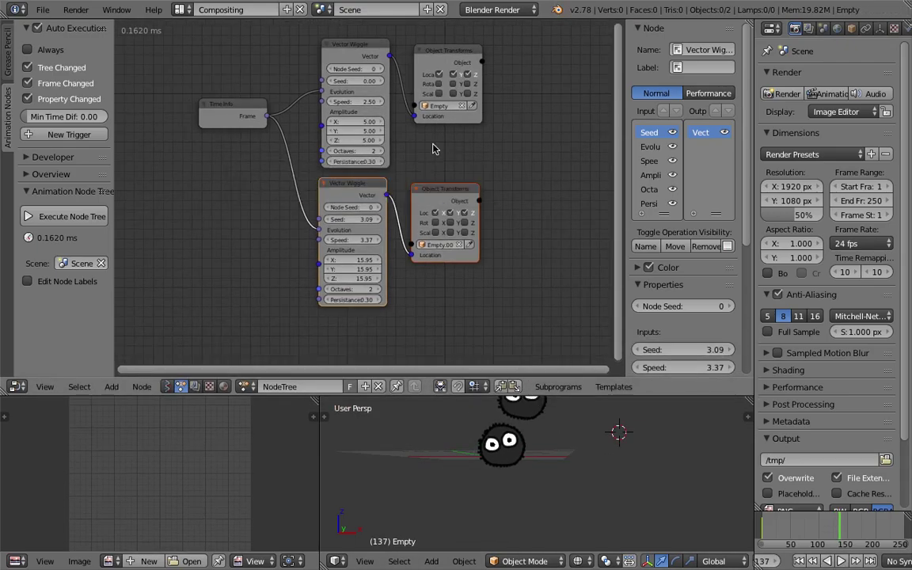
Enable X, Y and Z rotation on both Object Transforms Output nodes, and spread the Time Info and lower nodes apart
{"action": "left_click_drag", "start_coordinate": [232, 109], "coordinate": [175, 156]}
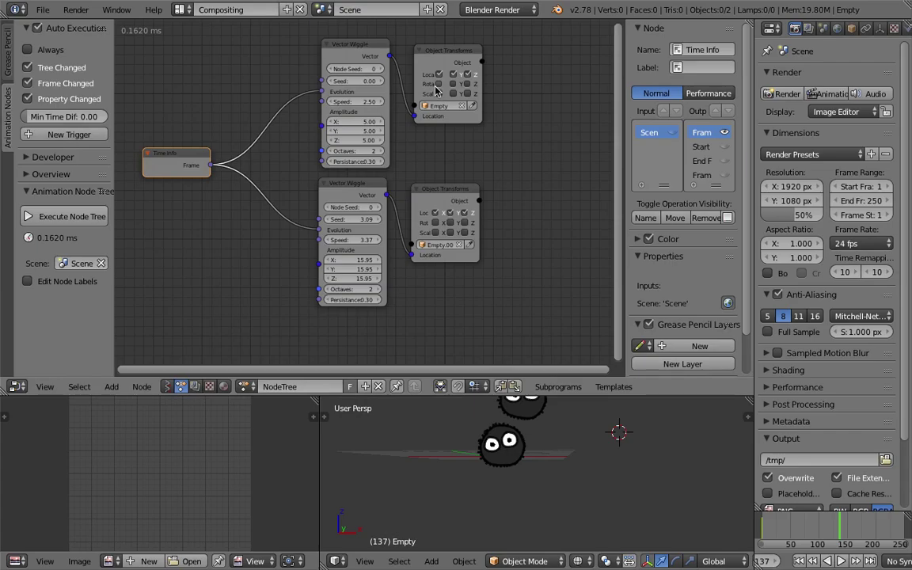
{"action": "left_click_drag", "start_coordinate": [437, 84], "coordinate": [467, 84]}
{"action": "left_click_drag", "start_coordinate": [449, 204], "coordinate": [563, 217]}
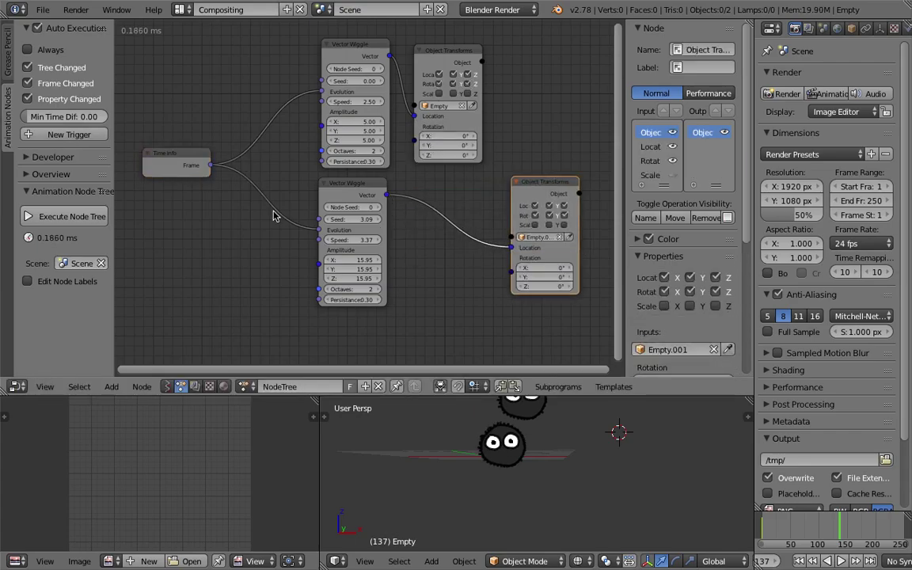
{"action": "left_click_drag", "start_coordinate": [351, 189], "coordinate": [400, 200]}
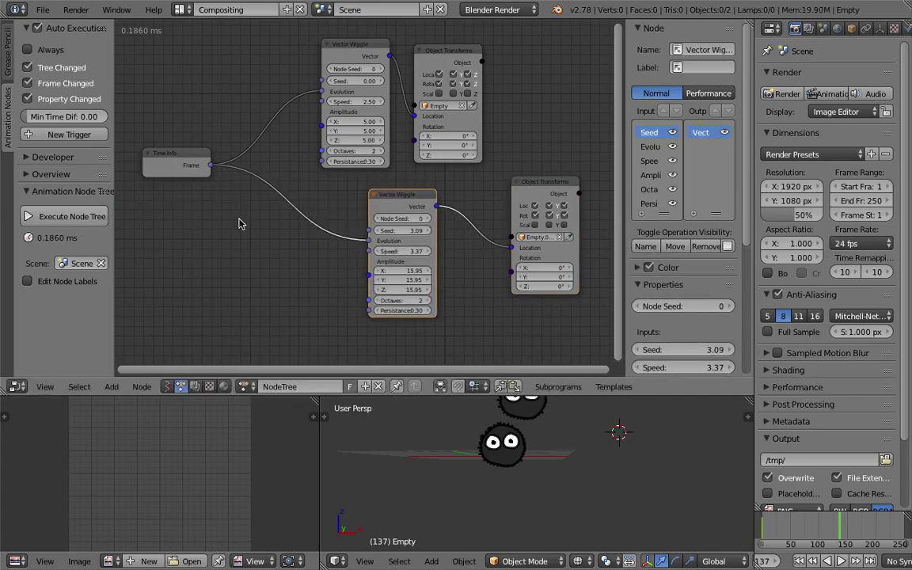
Add an Euler Wiggle node by searching "wiggle", between the Time Info node and the lower Vector Wiggle
{"action": "key", "text": "shift+a"}
{"action": "mouse_move", "coordinate": [239, 225]}
{"action": "left_click", "coordinate": [228, 193]}
{"action": "type", "text": "wiggl"}
{"action": "key", "text": "Down"}
{"action": "key", "text": "Down"}
{"action": "key", "text": "Down"}
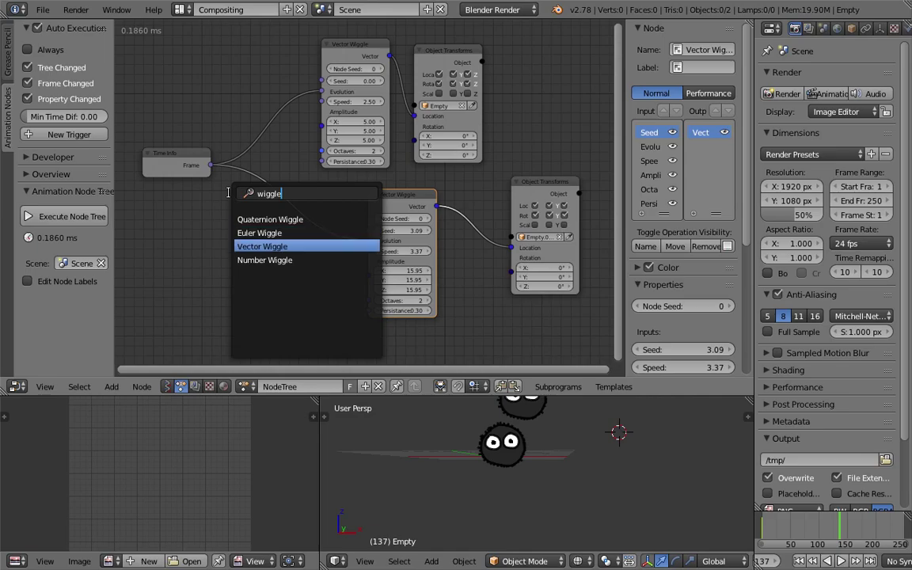
{"action": "key", "text": "Up"}
{"action": "key", "text": "Up"}
{"action": "key", "text": "Up"}
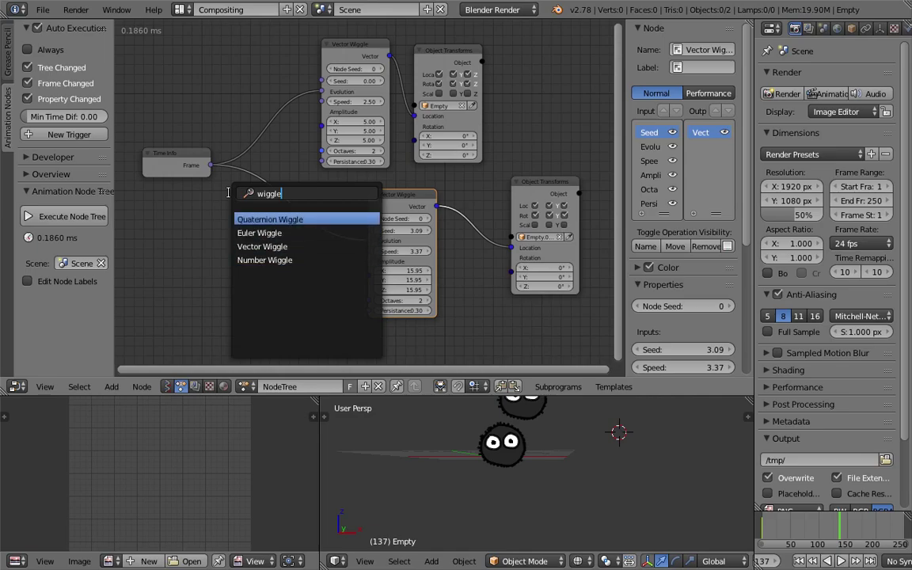
{"action": "key", "text": "Down"}
{"action": "key", "text": "Return"}
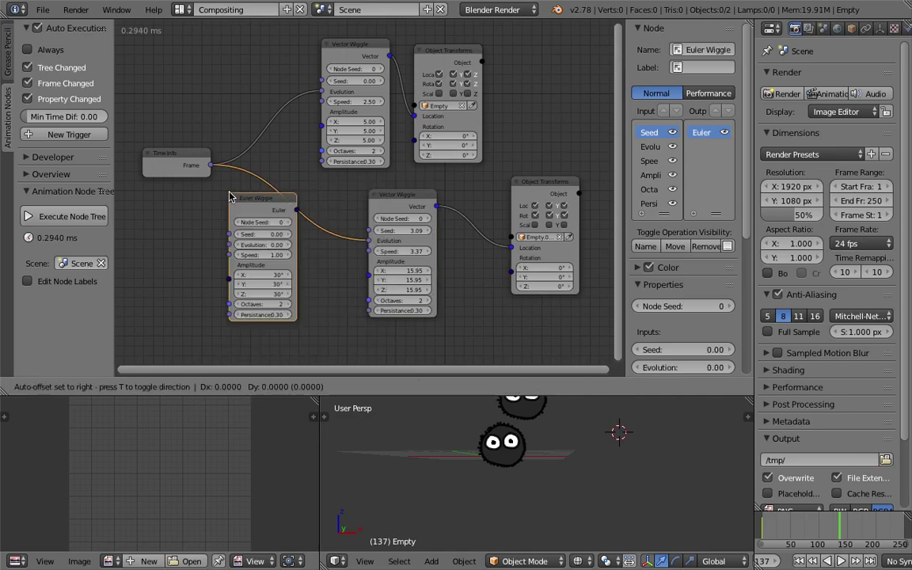
Place the new Euler Wiggle node below Time Info and link its Euler output to Rotation on the lower Object Transforms node
{"action": "left_click", "coordinate": [249, 240]}
{"action": "left_click_drag", "start_coordinate": [317, 253], "coordinate": [509, 271]}
{"action": "left_click_drag", "start_coordinate": [292, 242], "coordinate": [274, 267]}
Duplicate the Euler Wiggle node to drive Rotation on the upper Object Transforms node, with node seed 61 and seed 3.12
{"action": "key", "text": "shift+d"}
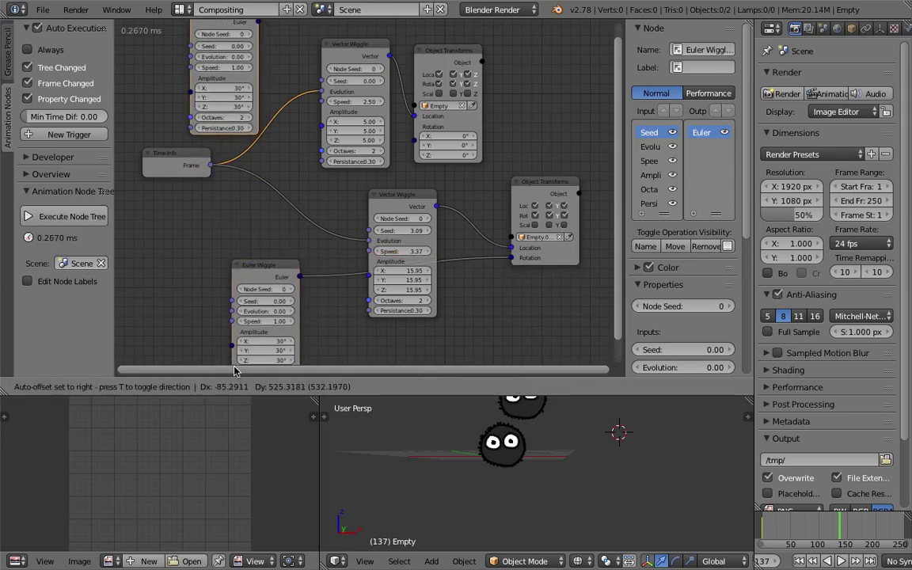
{"action": "left_click", "coordinate": [229, 359]}
{"action": "middle_click_drag", "start_coordinate": [278, 141], "coordinate": [287, 209]}
{"action": "left_click_drag", "start_coordinate": [261, 96], "coordinate": [360, 164]}
{"action": "left_click_drag", "start_coordinate": [419, 208], "coordinate": [421, 206]}
{"action": "mouse_move", "coordinate": [224, 80]}
{"action": "left_mouse_down"}
{"action": "mouse_move", "coordinate": [269, 80]}
{"action": "mouse_move", "coordinate": [227, 90]}
{"action": "left_mouse_up"}
{"action": "middle_click_drag", "start_coordinate": [218, 90], "coordinate": [247, 77]}
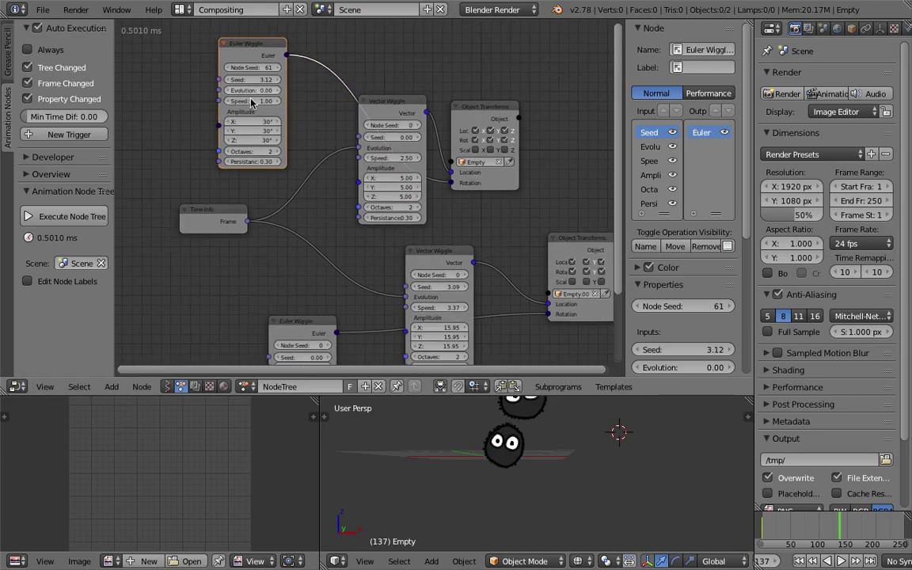
Move the Time Info node farther left of the wiggle nodes and save the file
{"action": "left_click_drag", "start_coordinate": [203, 216], "coordinate": [158, 222]}
{"action": "middle_click_drag", "start_coordinate": [267, 285], "coordinate": [266, 256]}
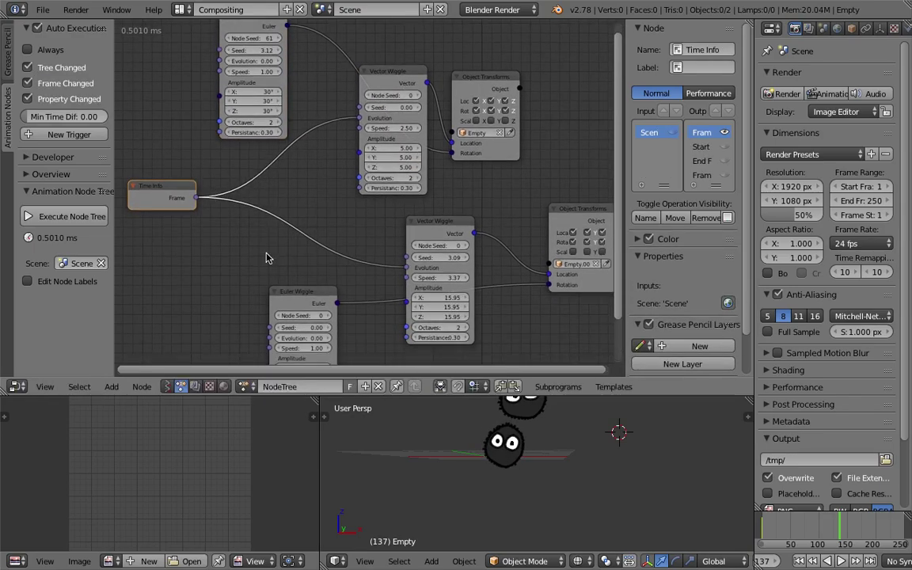
{"action": "scroll", "coordinate": [267, 257], "scroll_direction": "down", "scroll_amount": 1}
{"action": "left_click_drag", "start_coordinate": [488, 396], "coordinate": [488, 432]}
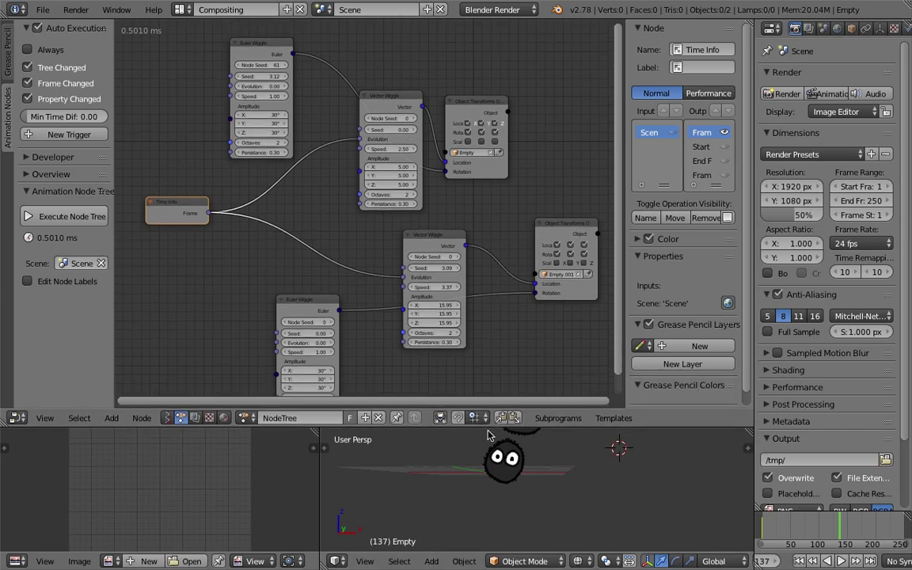
{"action": "scroll", "coordinate": [201, 179], "scroll_direction": "down", "scroll_amount": 1}
{"action": "key", "text": "ctrl+s"}
Link the Time Info Frame output to the Evolution input of both Euler Wiggle nodes
{"action": "left_click", "coordinate": [196, 172]}
{"action": "left_click_drag", "start_coordinate": [187, 197], "coordinate": [231, 141]}
{"action": "left_click_drag", "start_coordinate": [231, 96], "coordinate": [237, 87]}
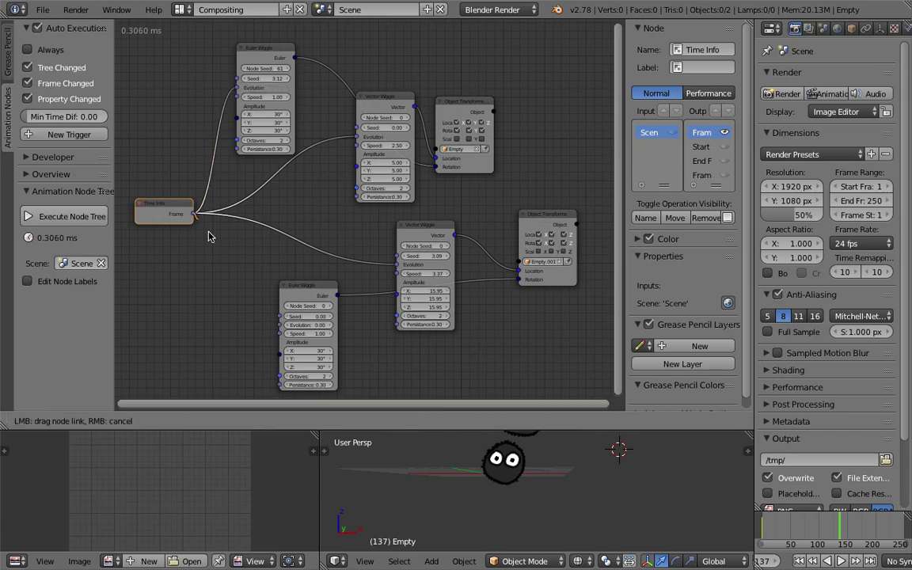
{"action": "left_click_drag", "start_coordinate": [279, 329], "coordinate": [279, 325]}
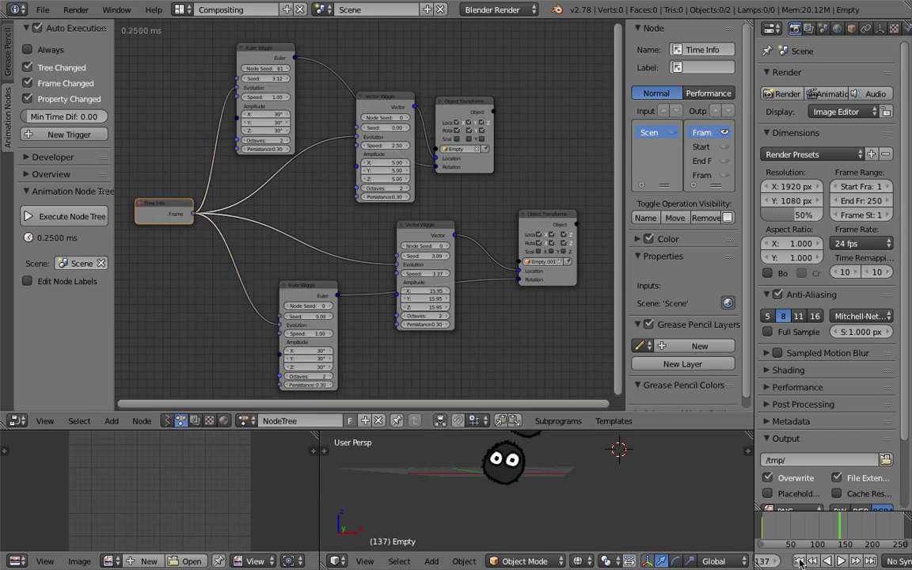
Play the animation from the first frame in an enlarged 3D viewport to check the rotation wiggle, and stop playback
{"action": "key", "text": "shift+Left"}
{"action": "key", "text": "alt+a"}
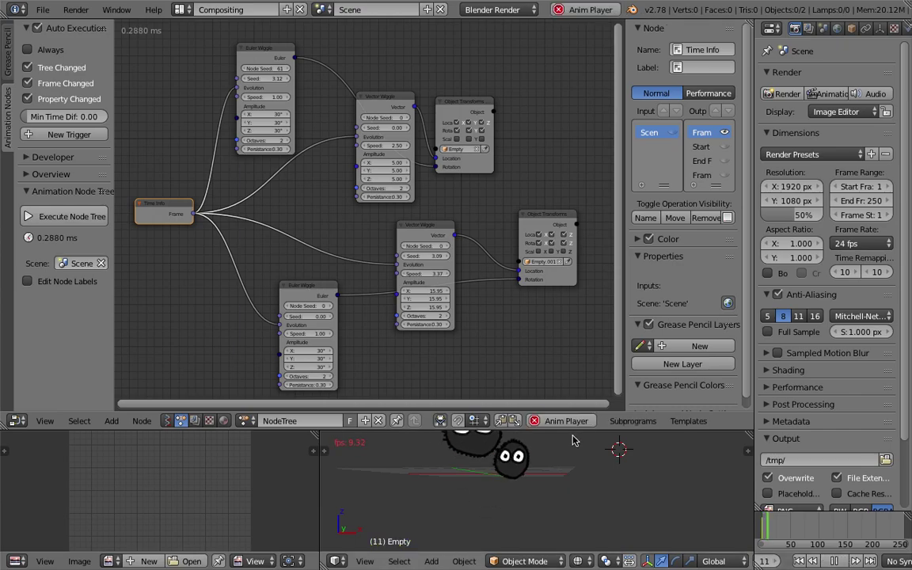
{"action": "left_click_drag", "start_coordinate": [578, 431], "coordinate": [590, 360]}
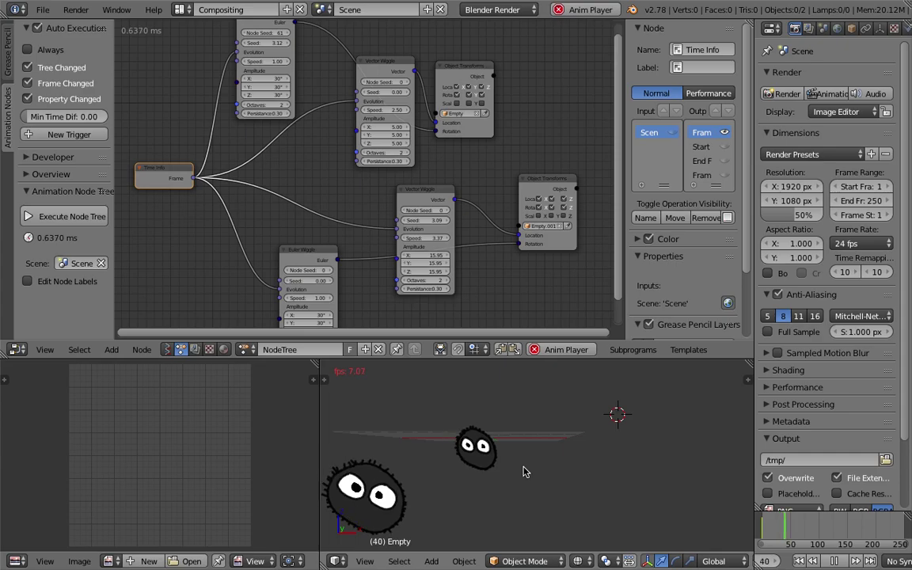
{"action": "key", "text": "alt+a"}
{"action": "middle_click_drag", "start_coordinate": [503, 454], "coordinate": [526, 469]}
{"action": "mouse_move", "coordinate": [481, 414]}
{"action": "middle_mouse_down"}
{"action": "mouse_move", "coordinate": [519, 484]}
{"action": "mouse_move", "coordinate": [483, 412]}
{"action": "middle_mouse_up"}
Disconnect the Rotation inputs of both Object Transforms nodes and limit their rotation to the Y axis
{"action": "scroll", "coordinate": [494, 267], "scroll_direction": "up", "scroll_amount": 1}
{"action": "middle_click_drag", "start_coordinate": [523, 222], "coordinate": [482, 231]}
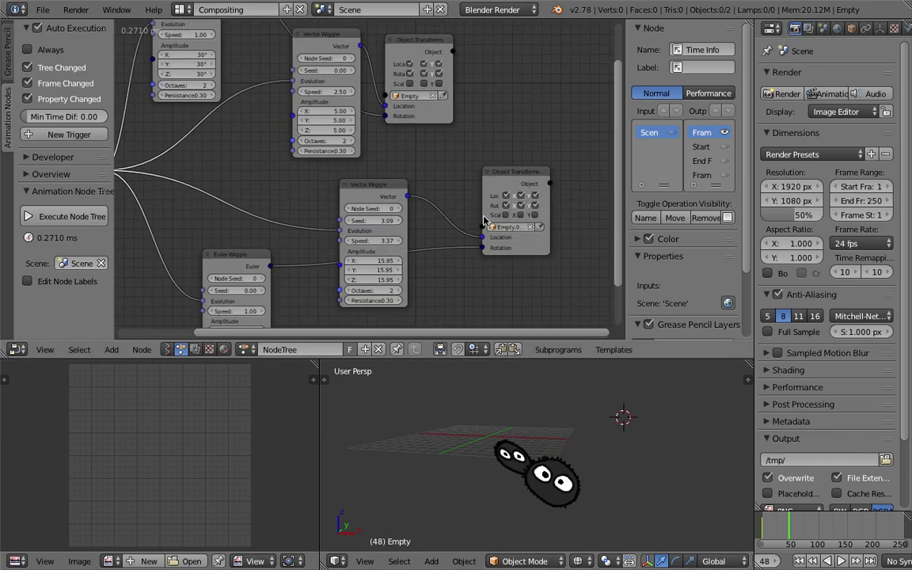
{"action": "left_click_drag", "start_coordinate": [452, 240], "coordinate": [450, 271], "text": "ctrl"}
{"action": "left_click_drag", "start_coordinate": [376, 108], "coordinate": [374, 147], "text": "ctrl"}
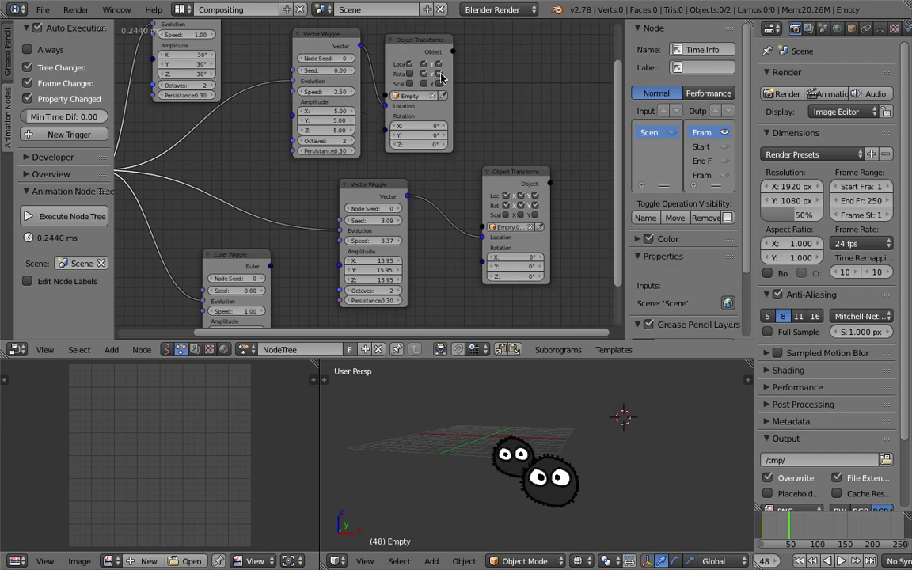
{"action": "left_click", "coordinate": [505, 205]}
Relink each Euler Wiggle output to the Rotation input of its Object Transforms node
{"action": "left_click_drag", "start_coordinate": [272, 266], "coordinate": [483, 248]}
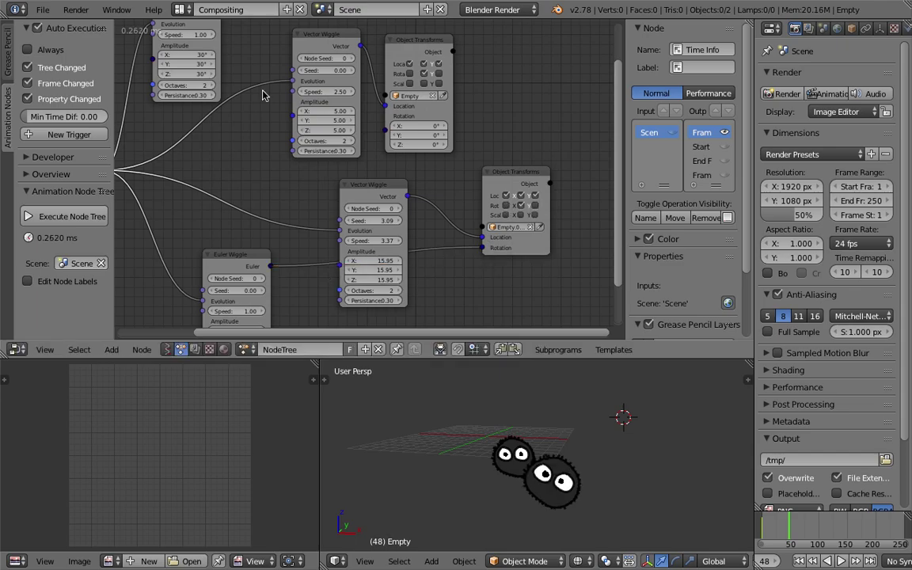
{"action": "key", "text": "Home"}
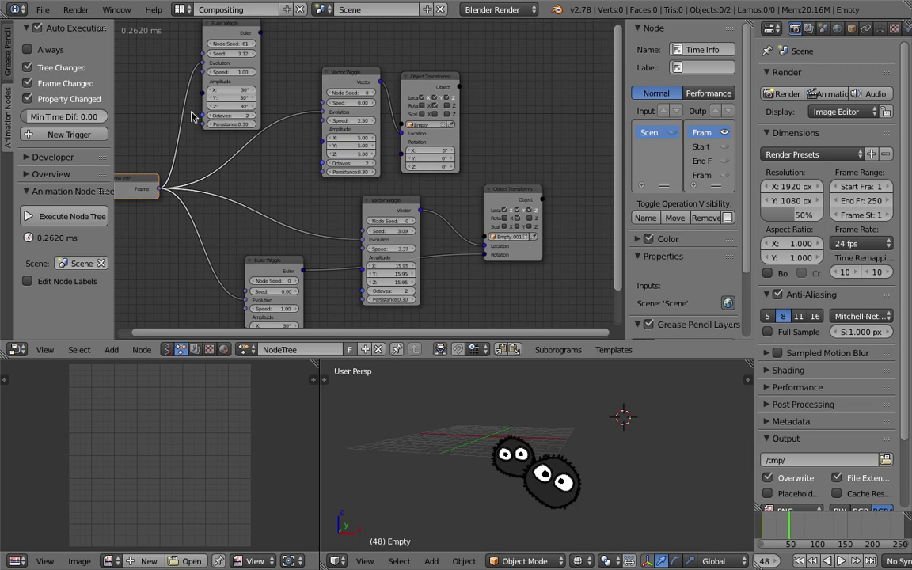
{"action": "left_click_drag", "start_coordinate": [259, 33], "coordinate": [403, 154]}
{"action": "middle_click_drag", "start_coordinate": [505, 147], "coordinate": [512, 132]}
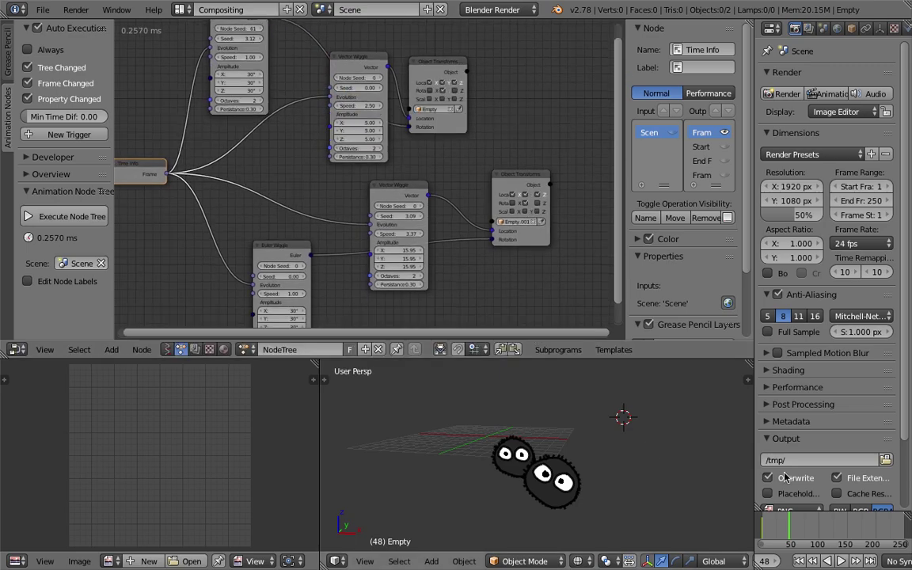
Replay the animation from the first frame in a larger 3D viewport to examine the Y-only rotation
{"action": "key", "text": "shift+Left"}
{"action": "key", "text": "alt+a"}
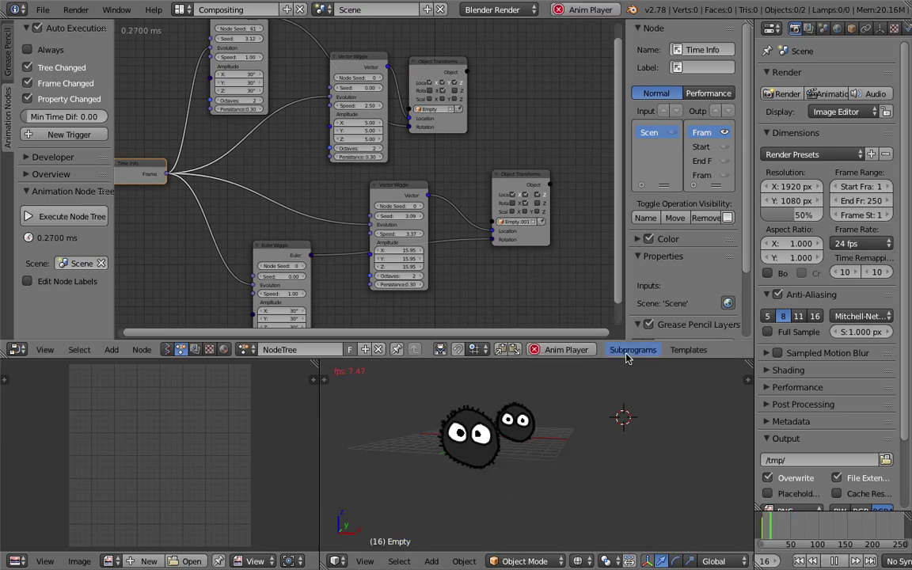
{"action": "left_click_drag", "start_coordinate": [626, 360], "coordinate": [626, 315]}
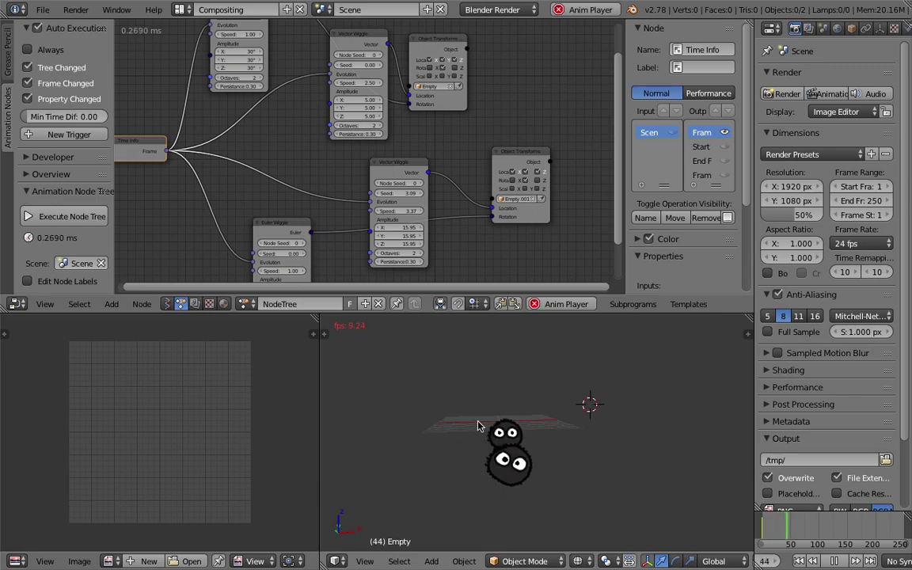
{"action": "scroll", "coordinate": [538, 427], "scroll_direction": "up", "scroll_amount": 2}
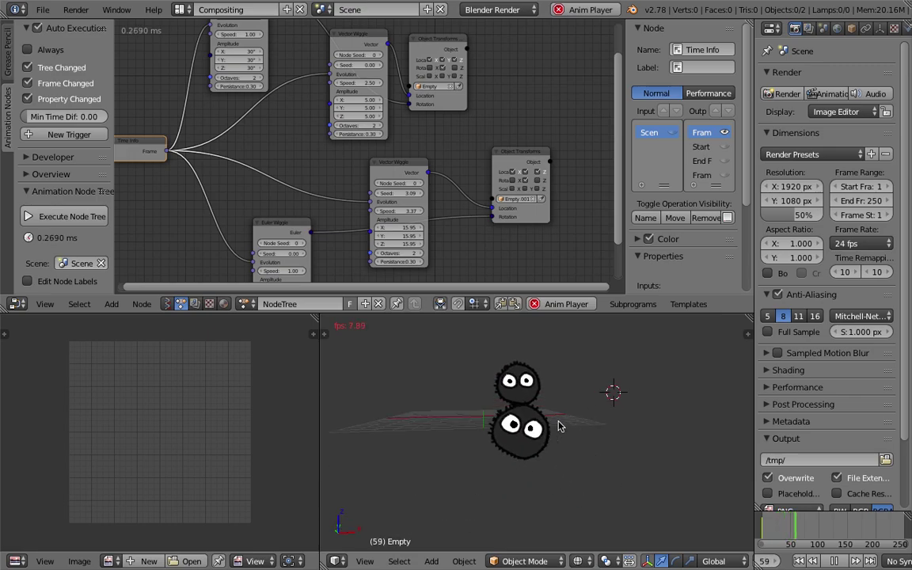
Move the upper Object Transforms node farther from its Vector Wiggle and set the lower Euler Wiggle's speed to 6.67
{"action": "middle_click_drag", "start_coordinate": [443, 162], "coordinate": [443, 187]}
{"action": "right_click_drag", "start_coordinate": [457, 127], "coordinate": [513, 121]}
{"action": "middle_click_drag", "start_coordinate": [294, 249], "coordinate": [333, 197]}
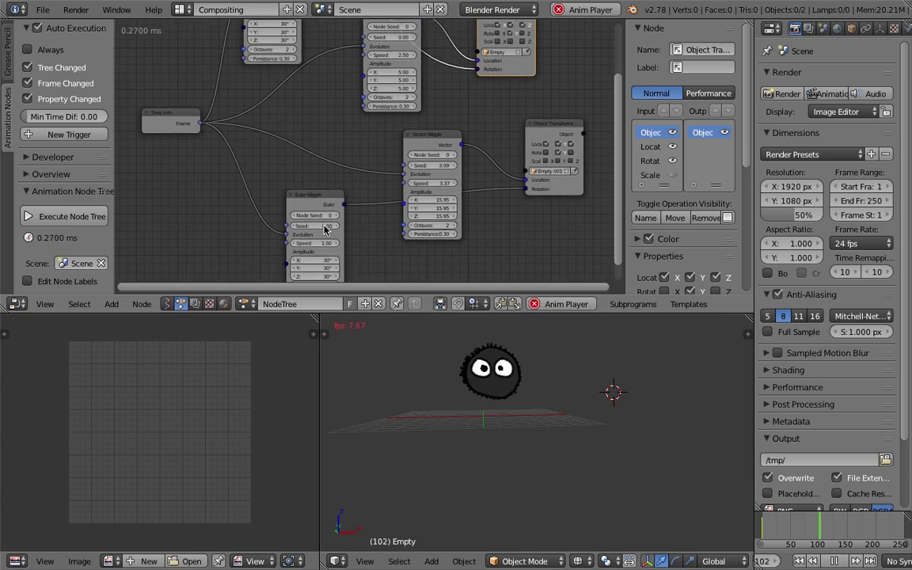
{"action": "left_click_drag", "start_coordinate": [315, 243], "coordinate": [350, 243]}
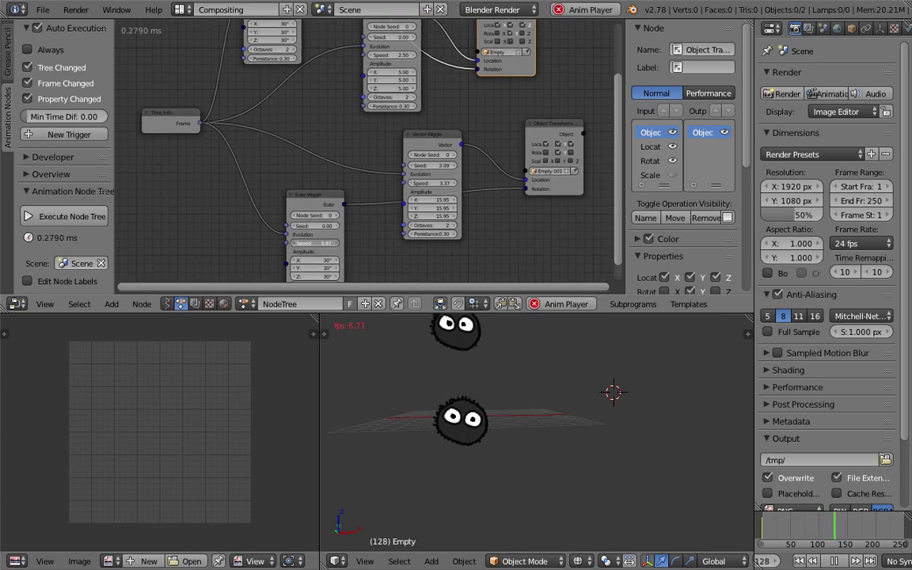
Set the upper Euler Wiggle's speed to 1.81
{"action": "middle_click_drag", "start_coordinate": [283, 85], "coordinate": [280, 154]}
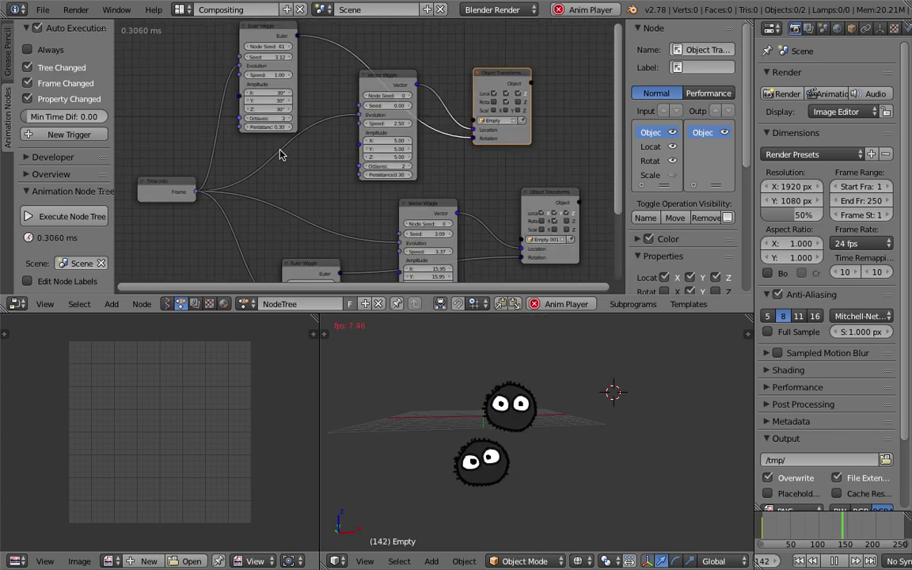
{"action": "mouse_move", "coordinate": [261, 74]}
{"action": "left_mouse_down"}
{"action": "mouse_move", "coordinate": [277, 74]}
{"action": "mouse_move", "coordinate": [269, 74]}
{"action": "left_mouse_up"}
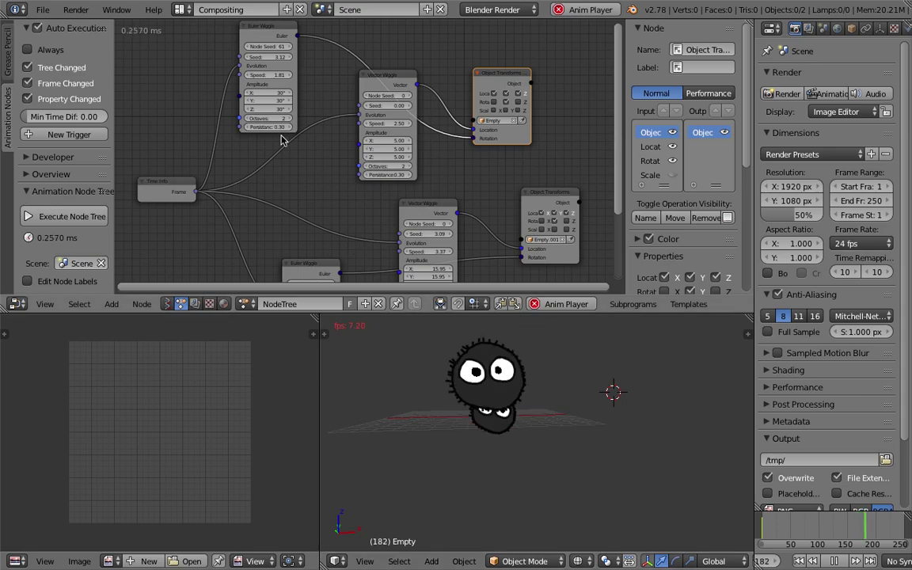
{"action": "left_click", "coordinate": [273, 74]}
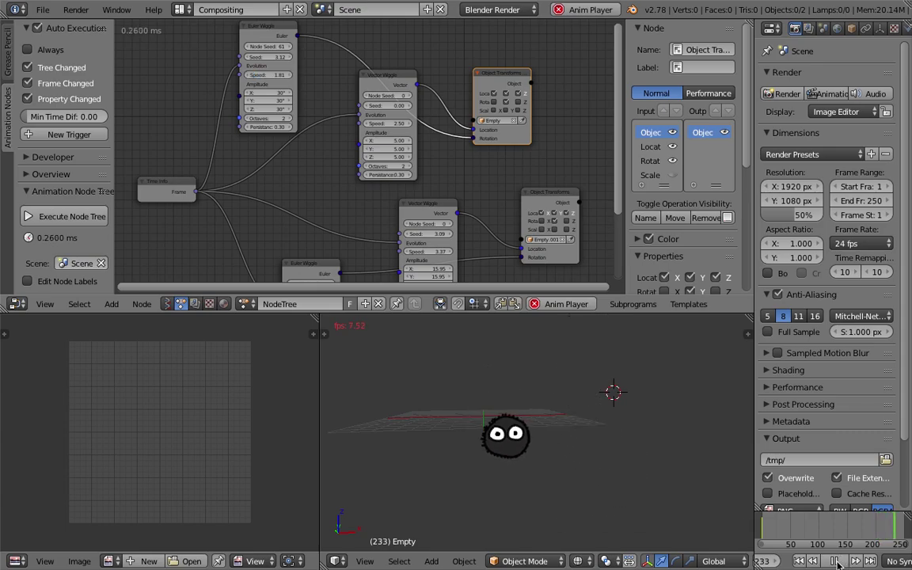
Stop the playback and save the file
{"action": "key", "text": "alt+a"}
{"action": "middle_click_drag", "start_coordinate": [580, 431], "coordinate": [525, 436]}
{"action": "key", "text": "ctrl+s"}
{"action": "left_click", "coordinate": [523, 434]}
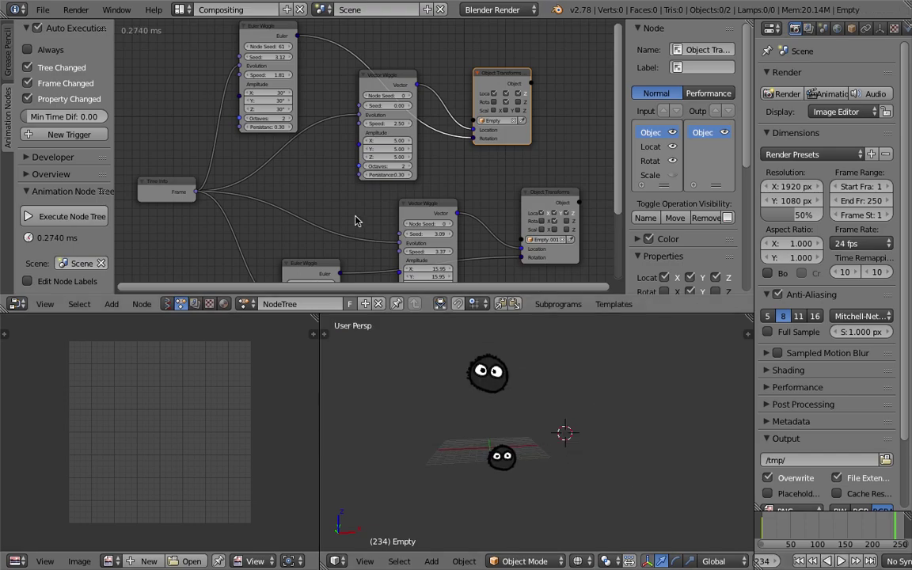
Move the lower Euler Wiggle and Vector Wiggle nodes closer to the Time Info node
{"action": "scroll", "coordinate": [341, 206], "scroll_direction": "down", "scroll_amount": 4}
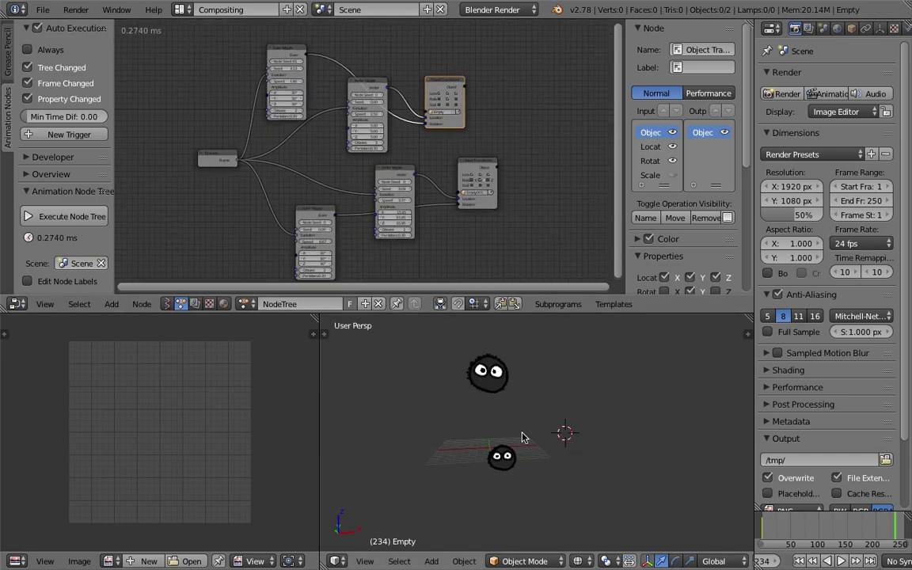
{"action": "scroll", "coordinate": [503, 446], "scroll_direction": "up", "scroll_amount": 2}
{"action": "middle_click_drag", "start_coordinate": [512, 429], "coordinate": [520, 434]}
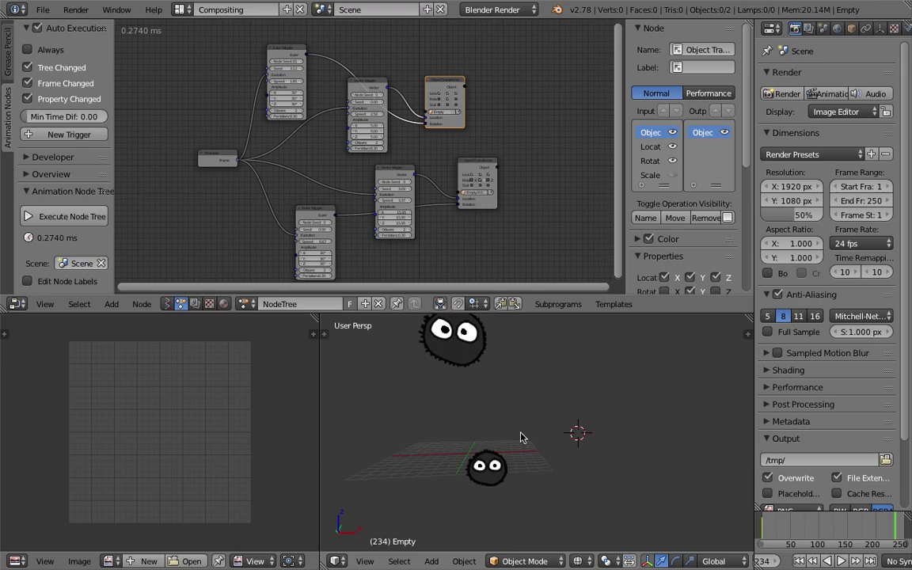
{"action": "scroll", "coordinate": [521, 434], "scroll_direction": "down", "scroll_amount": 1}
{"action": "left_click_drag", "start_coordinate": [320, 209], "coordinate": [295, 209]}
{"action": "left_click_drag", "start_coordinate": [393, 174], "coordinate": [335, 171]}
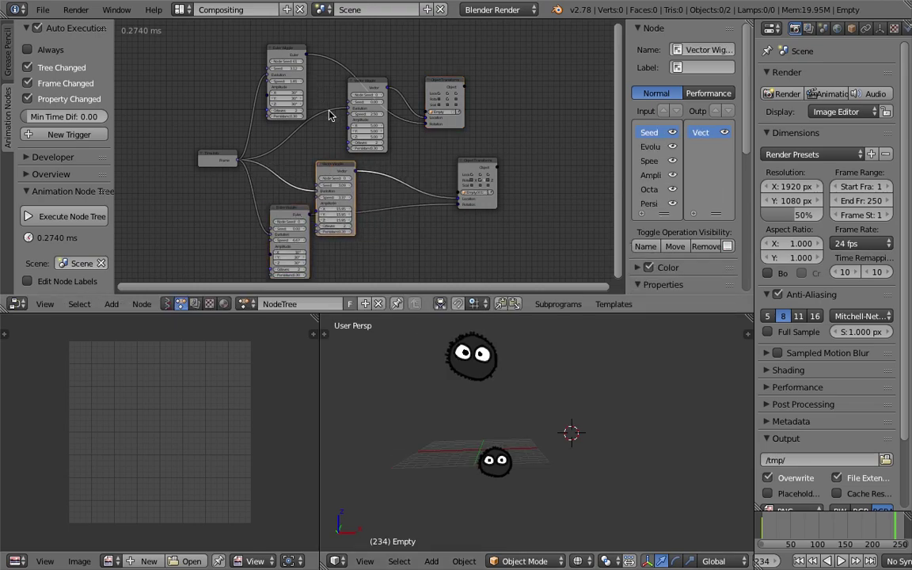
{"action": "scroll", "coordinate": [313, 146], "scroll_direction": "up", "scroll_amount": 1}
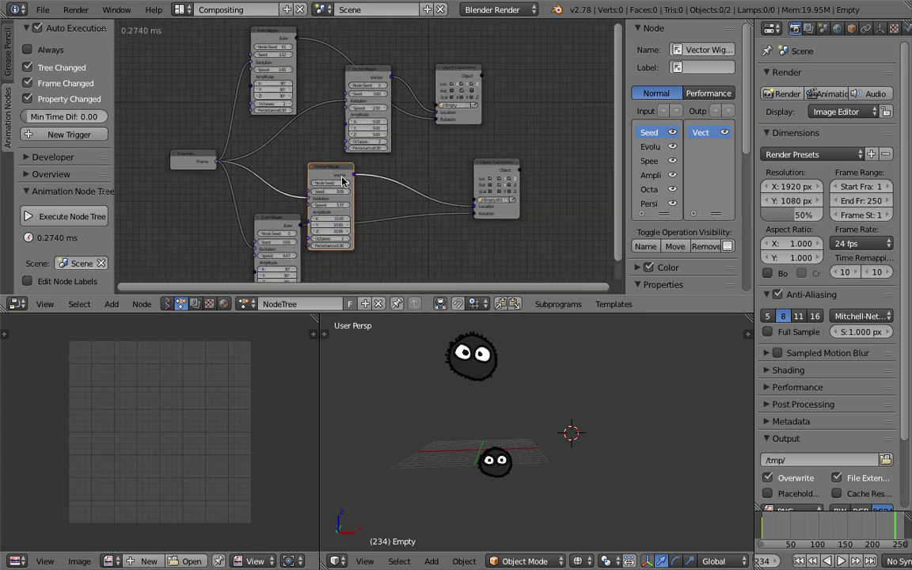
Bring both Object Transforms nodes closer to their wiggle nodes and shift Time Info farther left
{"action": "left_click_drag", "start_coordinate": [493, 163], "coordinate": [415, 178]}
{"action": "left_click_drag", "start_coordinate": [458, 69], "coordinate": [442, 85]}
{"action": "left_click", "coordinate": [194, 161]}
{"action": "left_click_drag", "start_coordinate": [194, 161], "coordinate": [170, 165]}
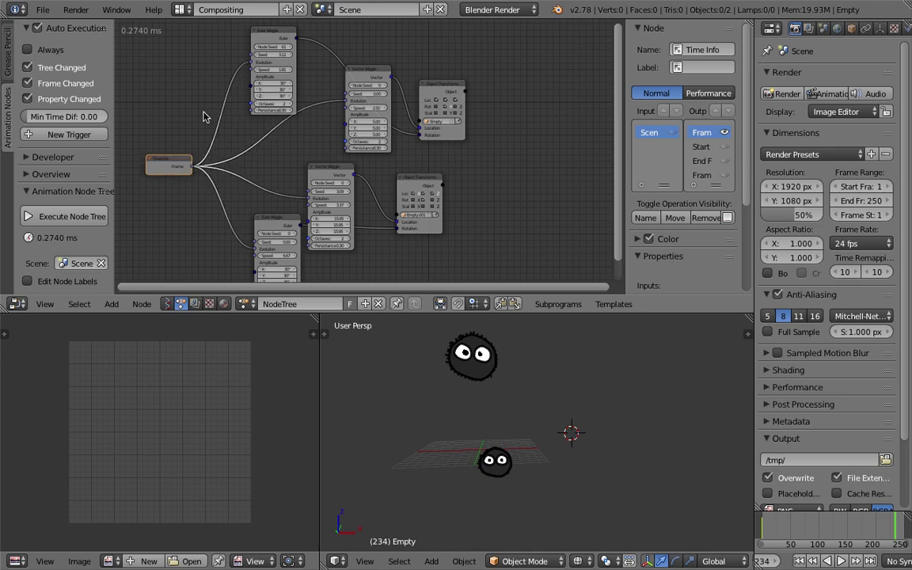
{"action": "middle_click_drag", "start_coordinate": [202, 139], "coordinate": [228, 114]}
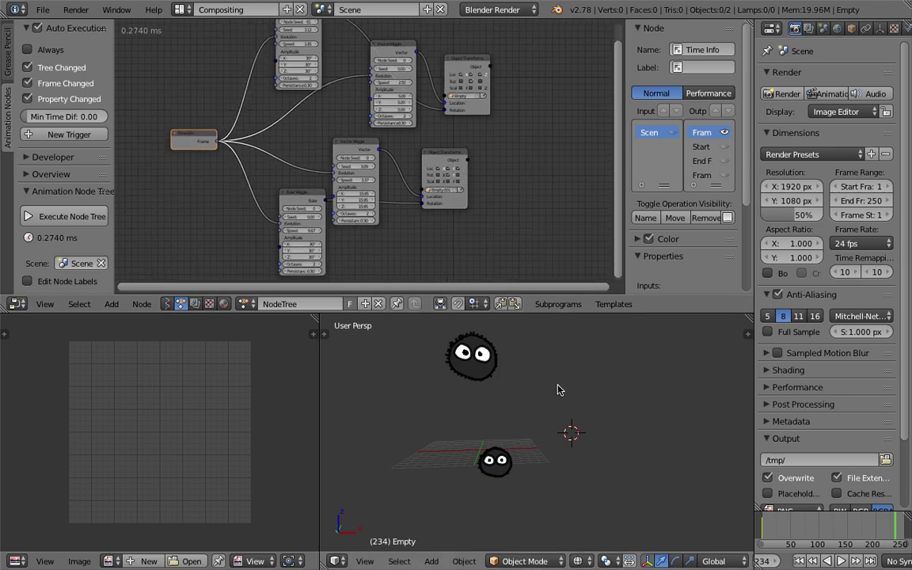
{"action": "middle_click_drag", "start_coordinate": [274, 183], "coordinate": [301, 177]}
{"action": "mouse_move", "coordinate": [270, 103]}
{"action": "middle_mouse_down"}
{"action": "mouse_move", "coordinate": [270, 114]}
{"action": "mouse_move", "coordinate": [282, 115]}
{"action": "middle_mouse_up"}
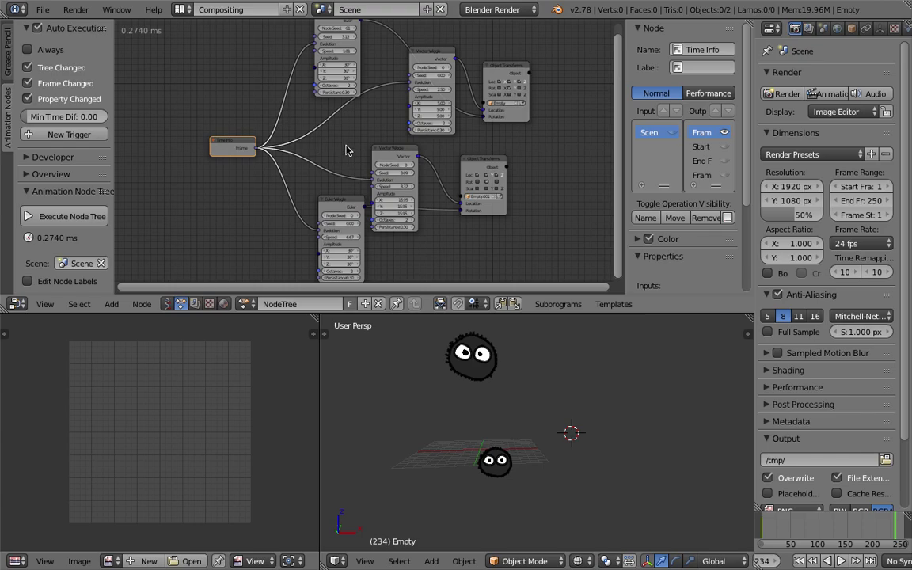
Nudge the lower Vector Wiggle node down and select the lower Euler Wiggle, Vector Wiggle and Object Transforms nodes together
{"action": "scroll", "coordinate": [353, 154], "scroll_direction": "down", "scroll_amount": 1}
{"action": "left_click_drag", "start_coordinate": [377, 150], "coordinate": [384, 165]}
{"action": "scroll", "coordinate": [325, 199], "scroll_direction": "up", "scroll_amount": 1}
{"action": "left_click", "coordinate": [318, 206]}
{"action": "left_click", "coordinate": [380, 186], "text": "shift"}
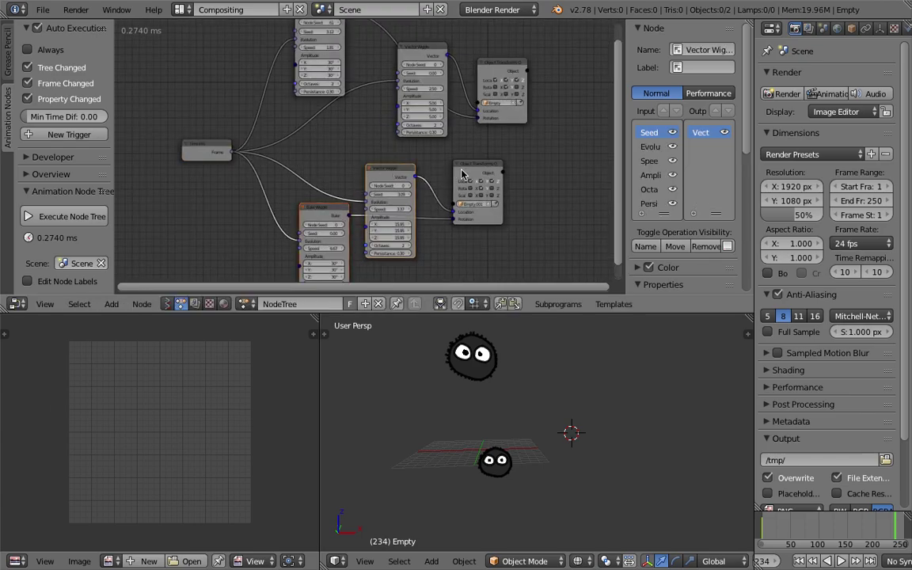
{"action": "left_click", "coordinate": [475, 184], "text": "shift"}
{"action": "key", "text": "Home"}
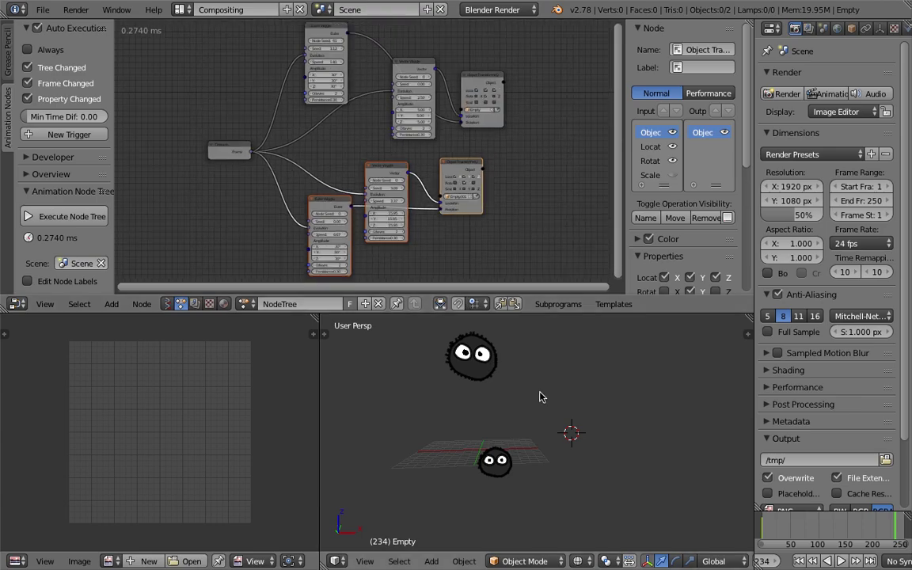
Show the transform properties in the 3D viewport and switch the screen layout to Default
{"action": "scroll", "coordinate": [546, 395], "scroll_direction": "down", "scroll_amount": 2}
{"action": "middle_click_drag", "start_coordinate": [563, 391], "coordinate": [521, 413]}
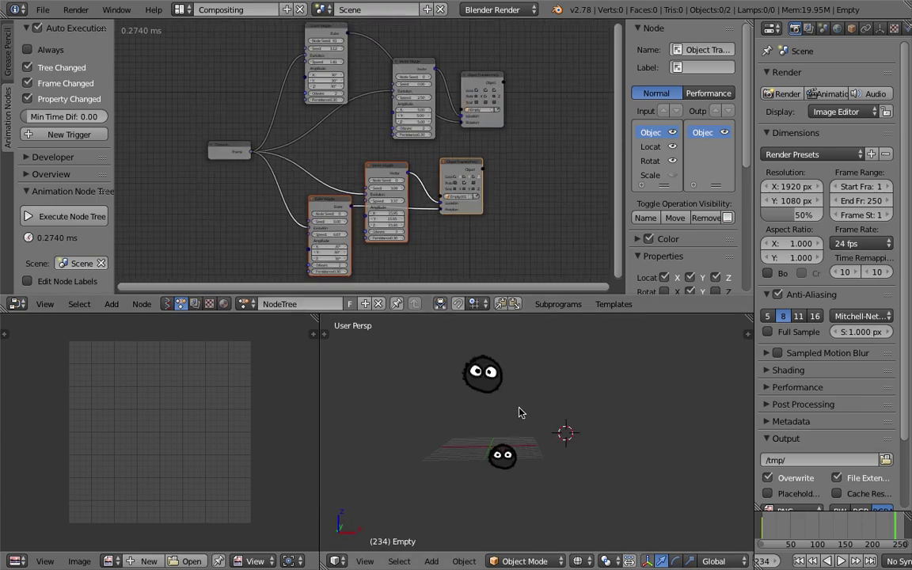
{"action": "key", "text": "n"}
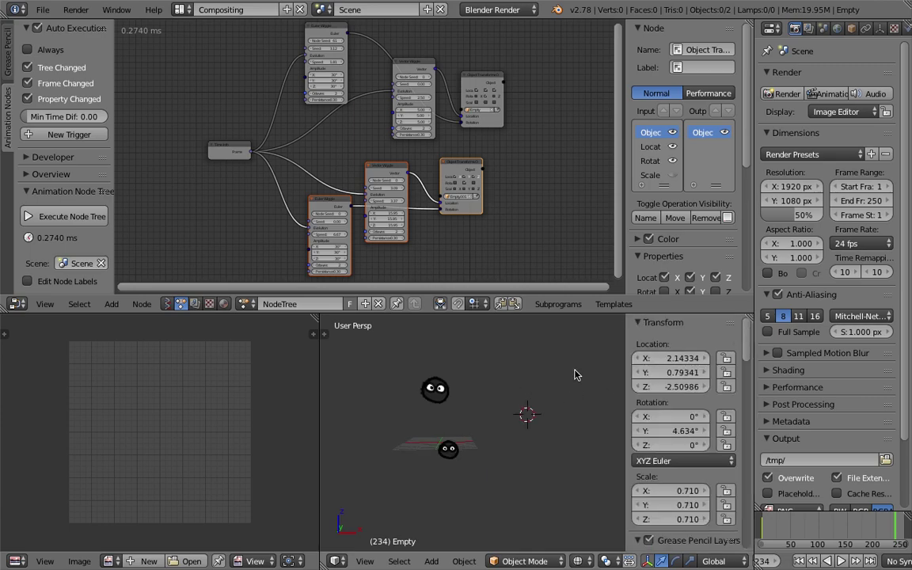
{"action": "left_click", "coordinate": [181, 9]}
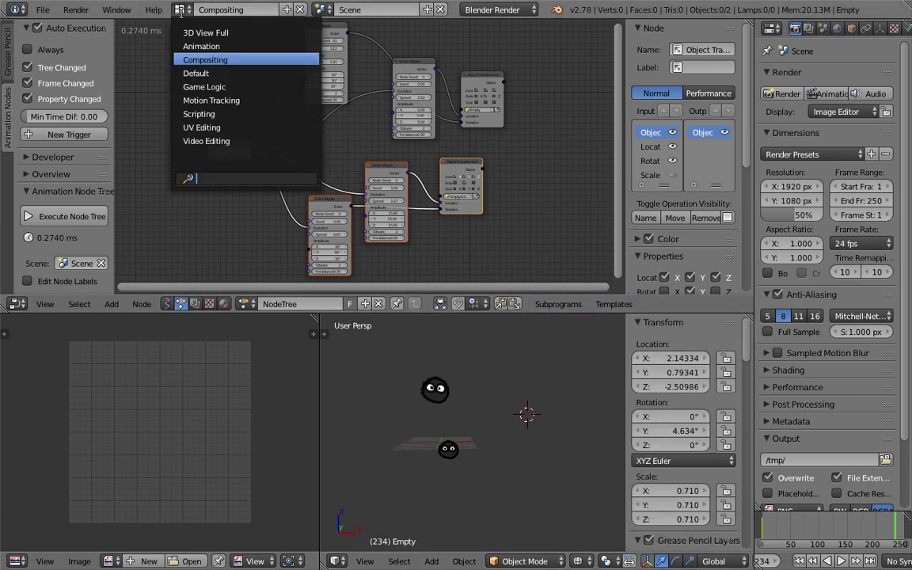
{"action": "left_click", "coordinate": [206, 64]}
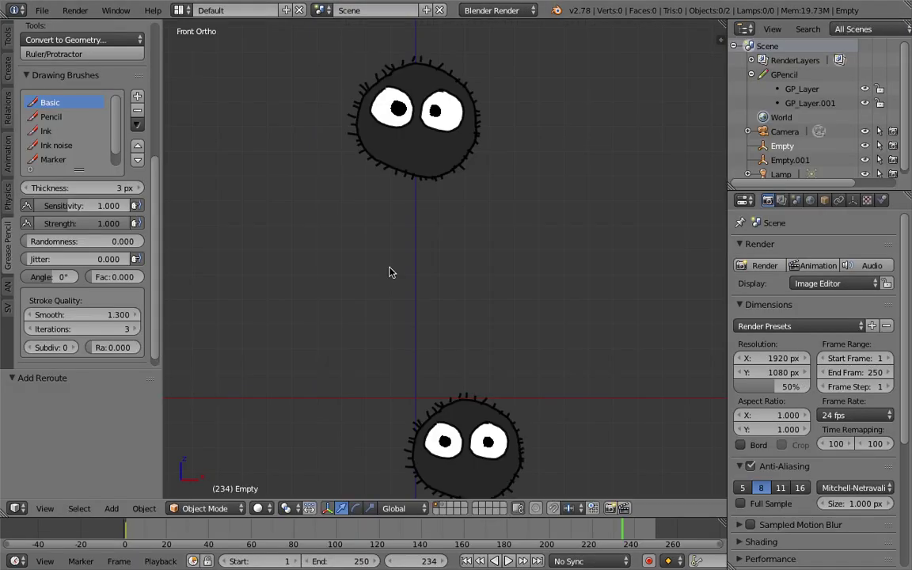
Show the Grease Pencil layer settings in the 3D viewport and save the file over the existing one
{"action": "left_click", "coordinate": [720, 40]}
{"action": "left_click", "coordinate": [566, 324]}
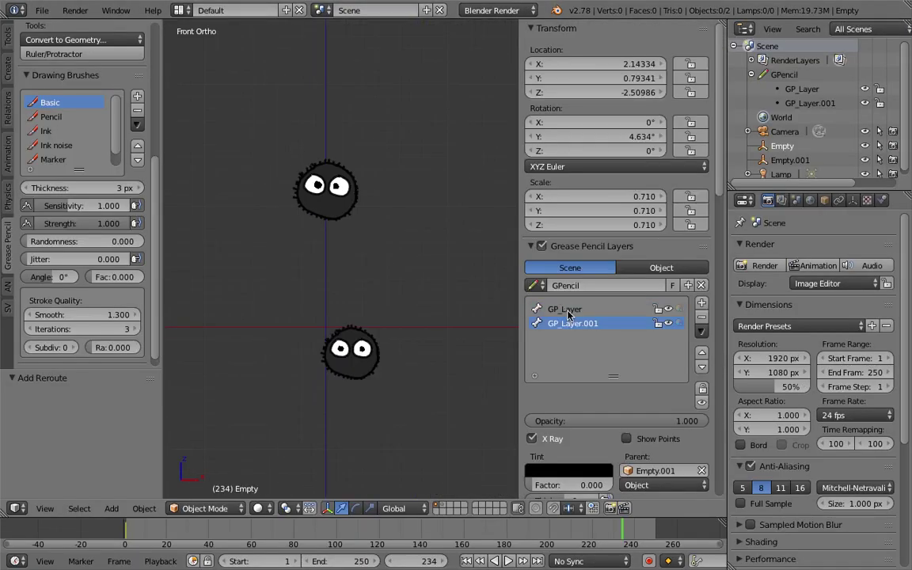
{"action": "scroll", "coordinate": [449, 289], "scroll_direction": "down", "scroll_amount": 2}
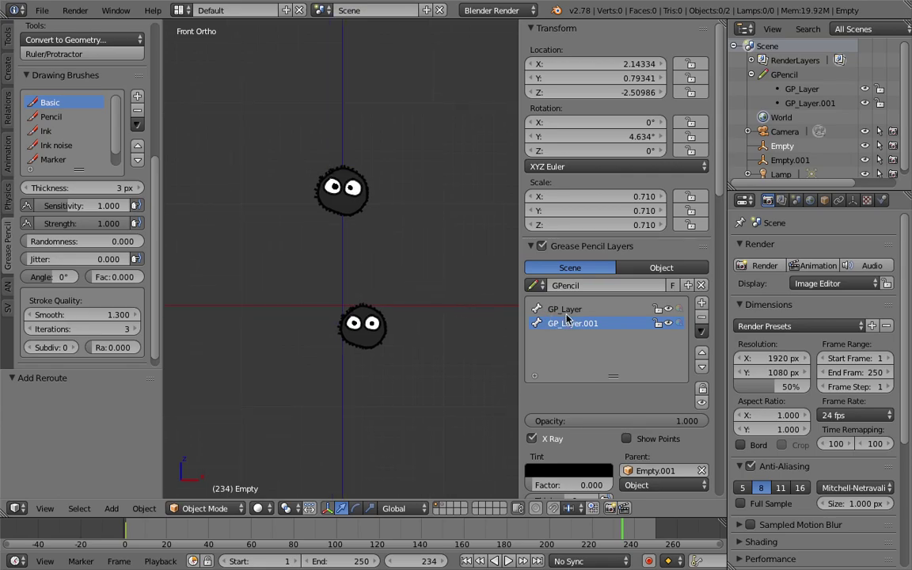
{"action": "key", "text": "ctrl+s"}
{"action": "left_click", "coordinate": [404, 217]}
{"action": "scroll", "coordinate": [724, 198], "scroll_direction": "down", "scroll_amount": 2}
{"action": "scroll", "coordinate": [724, 198], "scroll_direction": "down", "scroll_amount": 5}
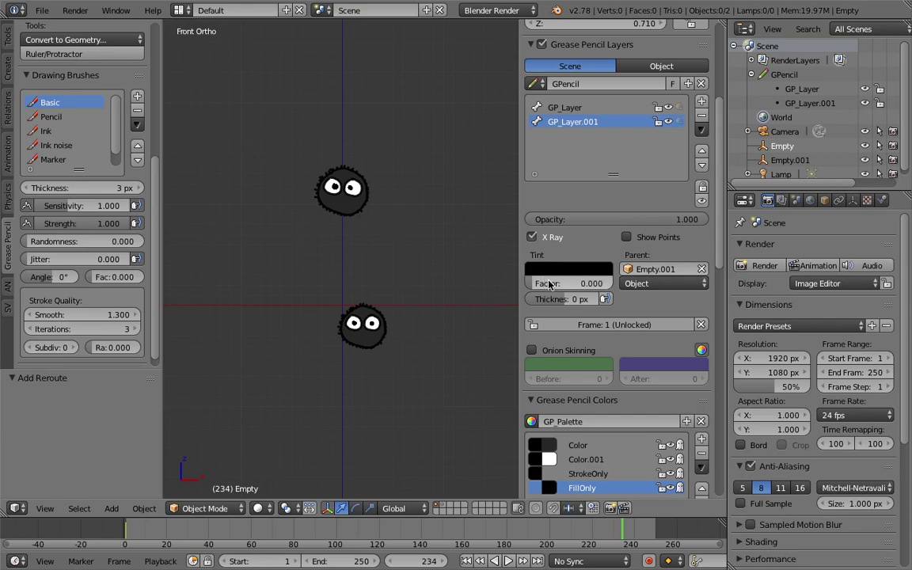
Give GP_Layer a crimson tint colour of about H 0.966, S 0.696, V 0.713
{"action": "left_click", "coordinate": [579, 107]}
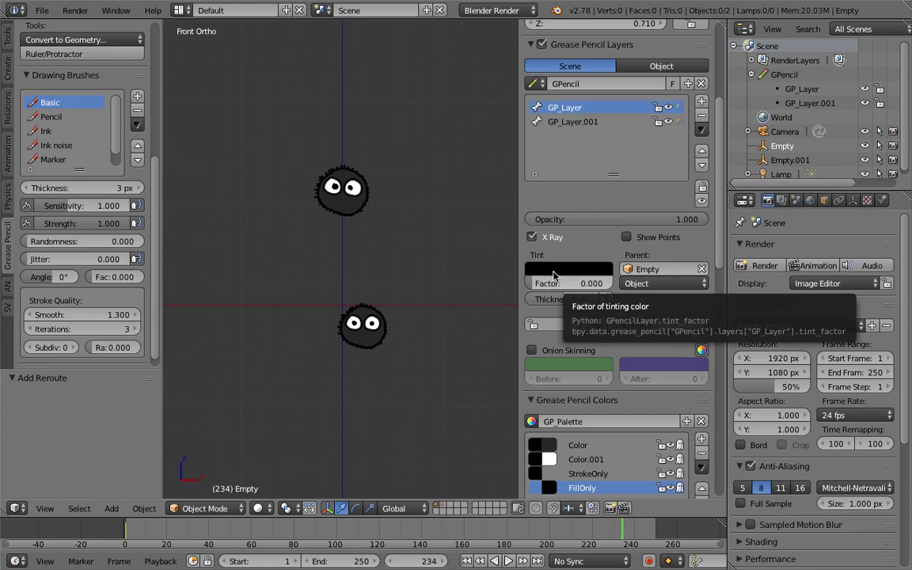
{"action": "left_click", "coordinate": [152, 10]}
{"action": "left_click", "coordinate": [222, 190]}
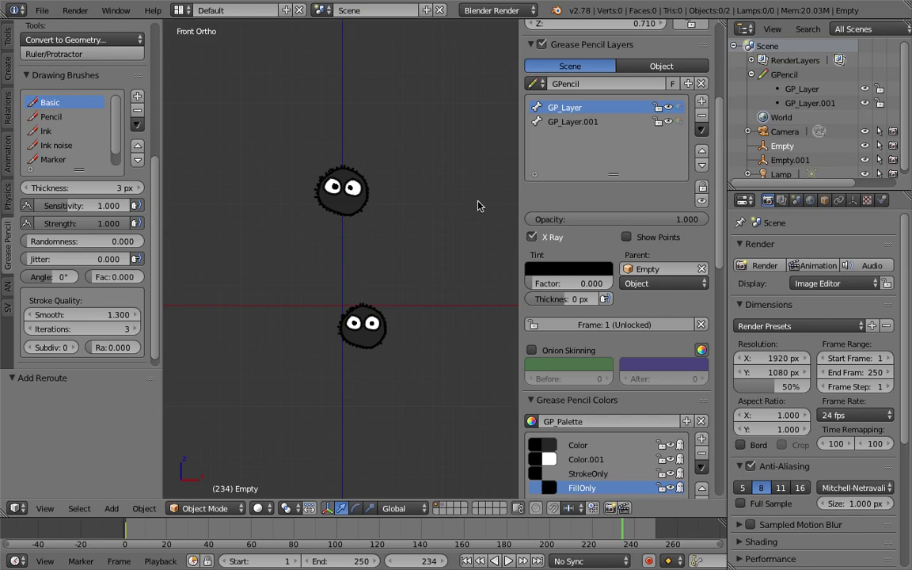
{"action": "left_click", "coordinate": [578, 274]}
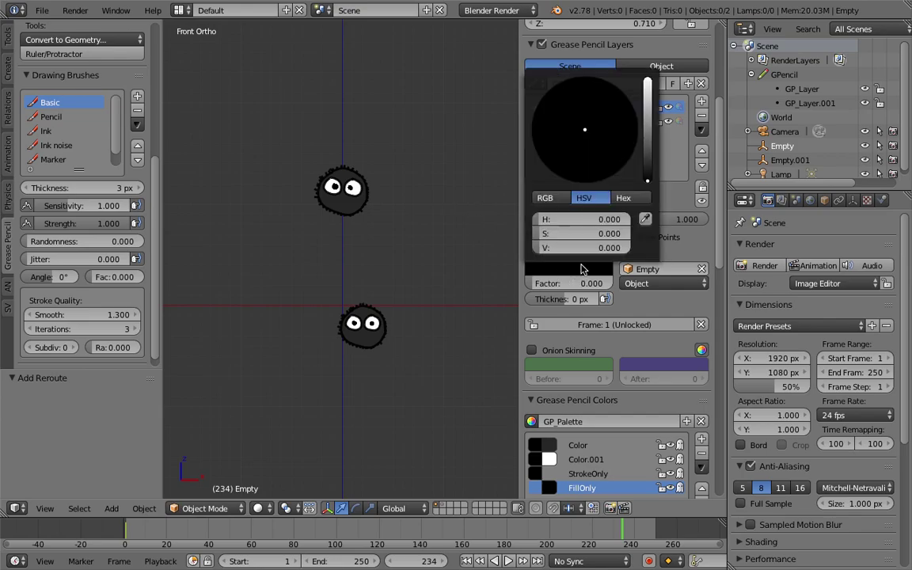
{"action": "left_click_drag", "start_coordinate": [649, 125], "coordinate": [648, 108]}
{"action": "left_click_drag", "start_coordinate": [589, 141], "coordinate": [594, 168]}
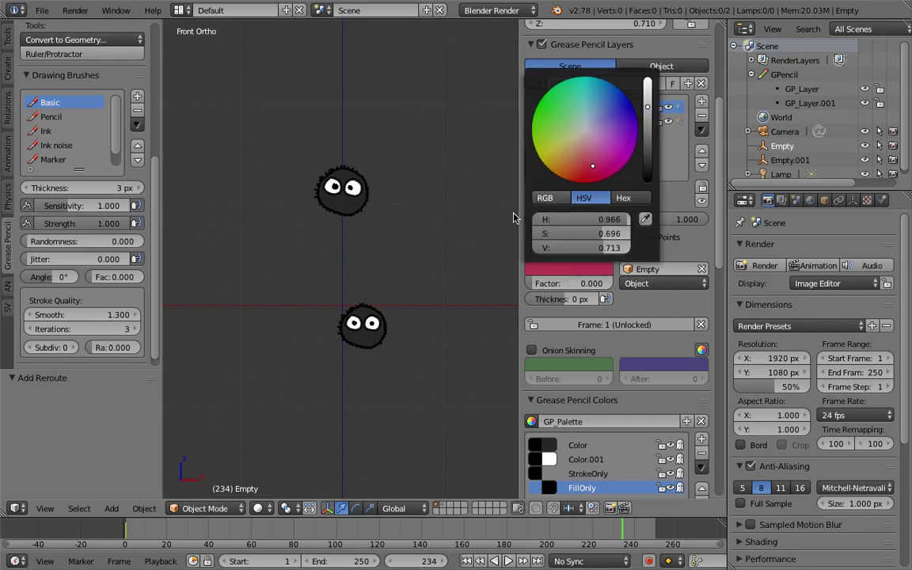
Try a tint factor of 0.348 on GP_Layer, then reduce it to 0.200
{"action": "left_click_drag", "start_coordinate": [561, 284], "coordinate": [585, 284]}
{"action": "scroll", "coordinate": [350, 336], "scroll_direction": "up", "scroll_amount": 1}
{"action": "scroll", "coordinate": [348, 411], "scroll_direction": "up", "scroll_amount": 1}
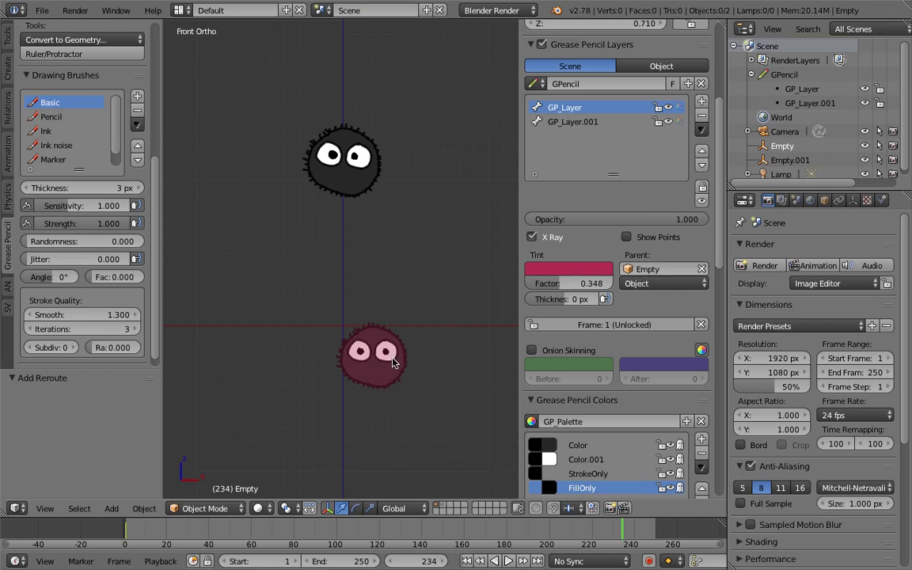
{"action": "scroll", "coordinate": [388, 358], "scroll_direction": "up", "scroll_amount": 1}
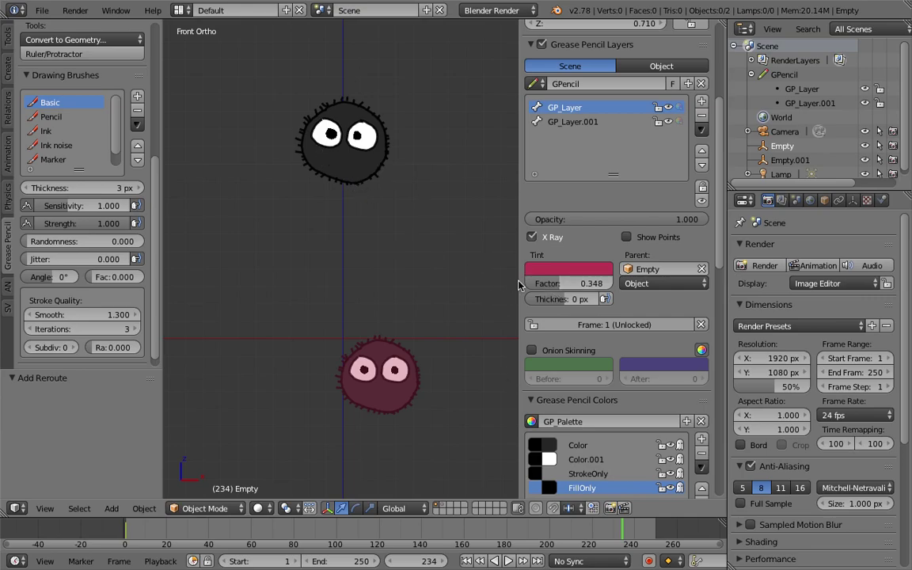
{"action": "left_click_drag", "start_coordinate": [546, 283], "coordinate": [529, 284]}
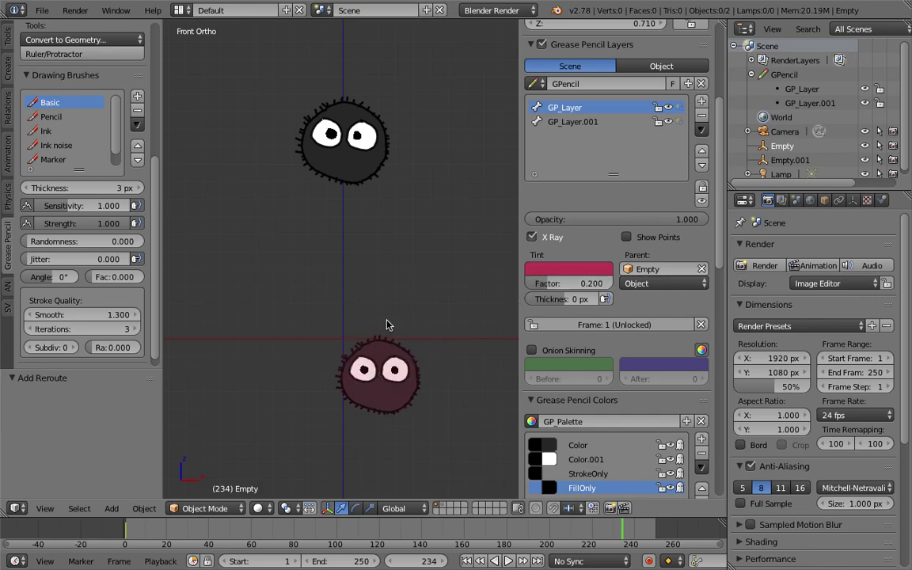
Give GP_Layer.001 a teal tint colour with a tint factor of 0.148
{"action": "left_click", "coordinate": [562, 125]}
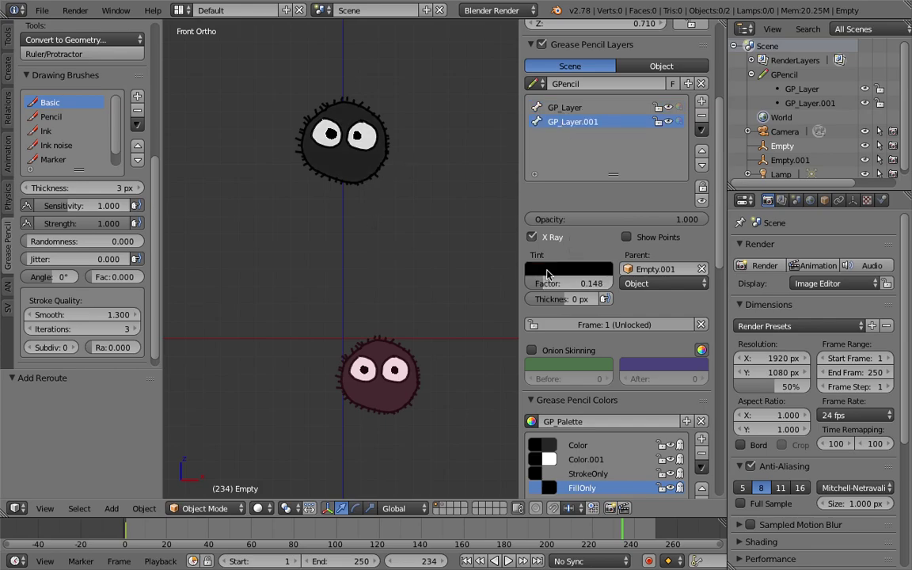
{"action": "left_click", "coordinate": [547, 274]}
{"action": "left_click", "coordinate": [649, 132]}
{"action": "left_click_drag", "start_coordinate": [602, 129], "coordinate": [585, 99]}
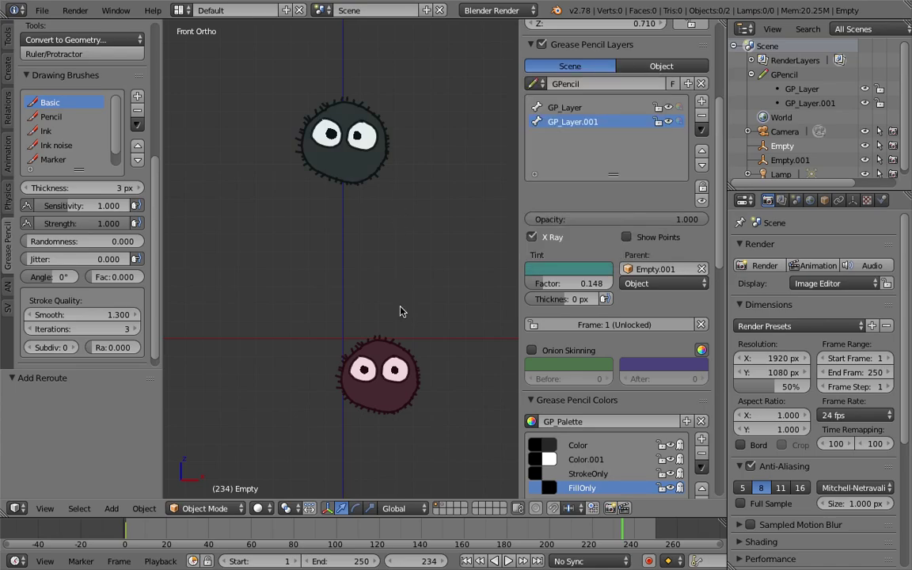
{"action": "scroll", "coordinate": [359, 323], "scroll_direction": "up", "scroll_amount": 3}
{"action": "scroll", "coordinate": [359, 322], "scroll_direction": "down", "scroll_amount": 2}
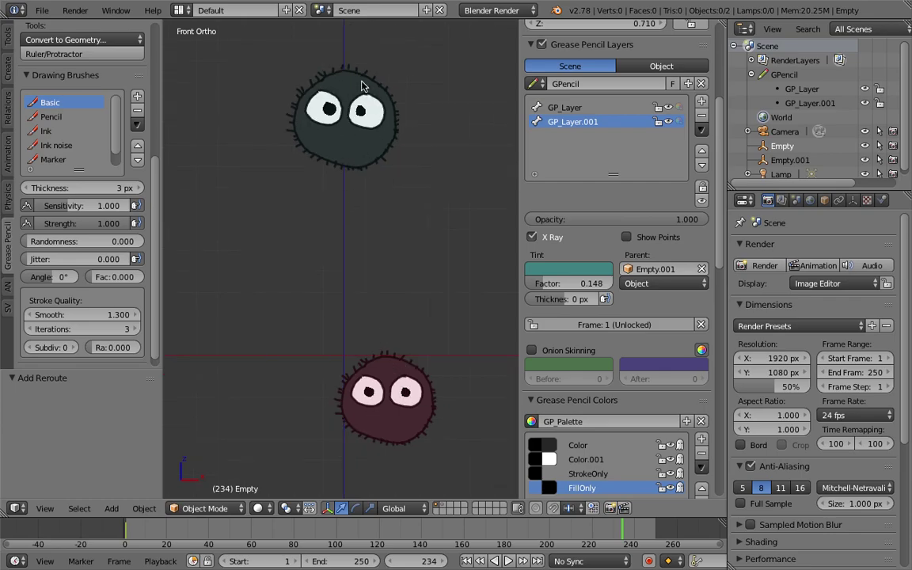
Set the tint factor of GP_Layer.001 to 0.252 and save the file
{"action": "mouse_move", "coordinate": [546, 284]}
{"action": "left_mouse_down"}
{"action": "mouse_move", "coordinate": [609, 284]}
{"action": "mouse_move", "coordinate": [541, 283]}
{"action": "mouse_move", "coordinate": [609, 283]}
{"action": "mouse_move", "coordinate": [567, 284]}
{"action": "mouse_move", "coordinate": [581, 284]}
{"action": "left_mouse_up"}
{"action": "scroll", "coordinate": [419, 318], "scroll_direction": "down", "scroll_amount": 2}
{"action": "key", "text": "ctrl+s"}
{"action": "left_click", "coordinate": [386, 292]}
Preview the tinted characters' animation by playing and scrubbing the timeline, stopping at frame 107
{"action": "left_click_drag", "start_coordinate": [443, 524], "coordinate": [150, 536]}
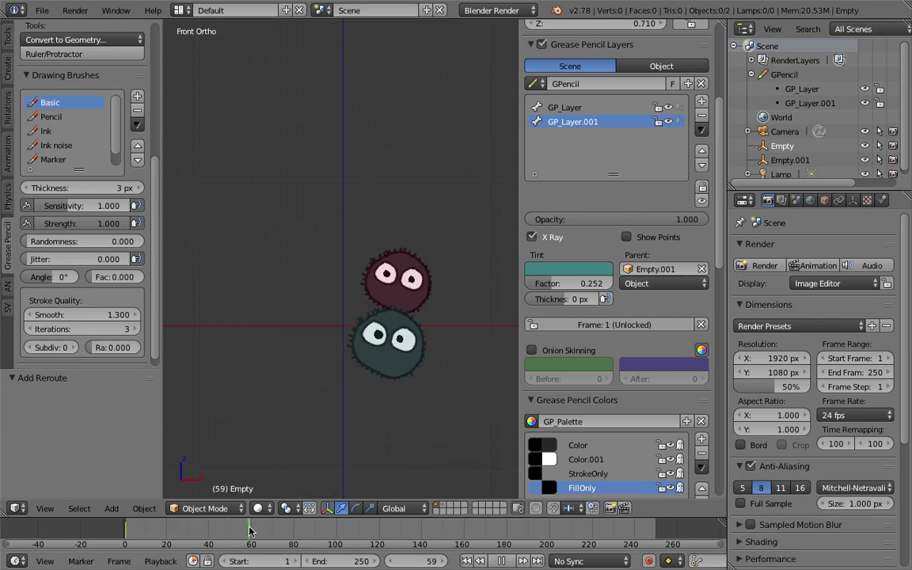
{"action": "left_click", "coordinate": [501, 560]}
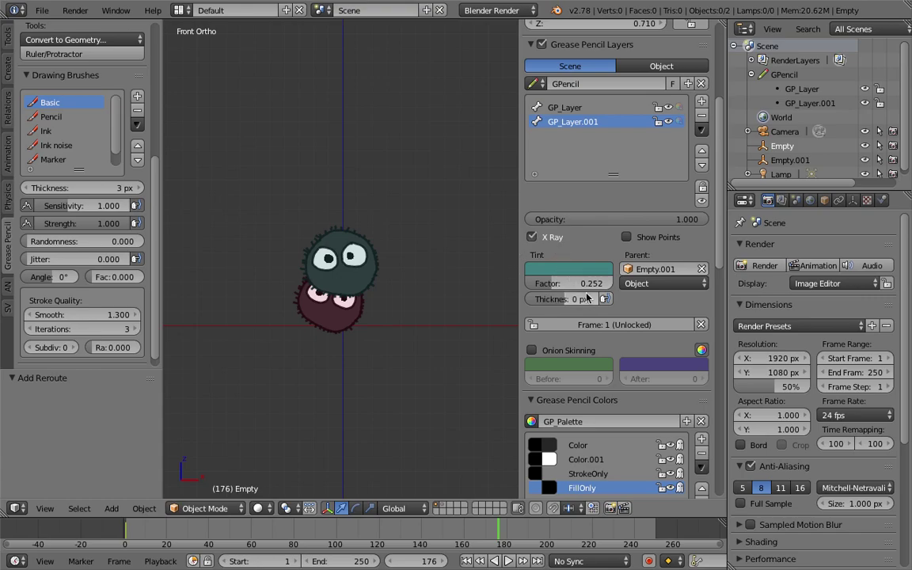
{"action": "left_click_drag", "start_coordinate": [574, 302], "coordinate": [575, 302]}
{"action": "left_click_drag", "start_coordinate": [405, 528], "coordinate": [351, 529]}
{"action": "left_click", "coordinate": [365, 176]}
{"action": "scroll", "coordinate": [368, 179], "scroll_direction": "up", "scroll_amount": 1}
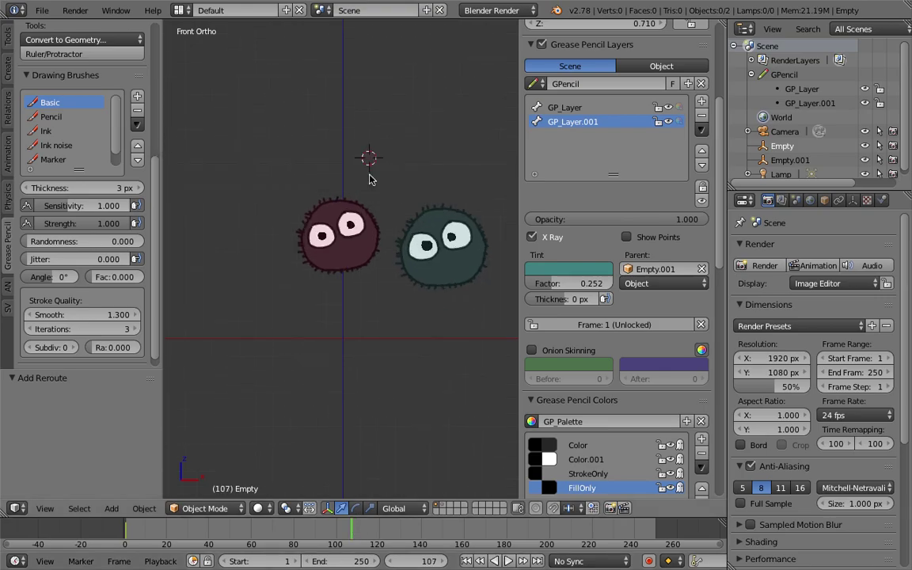
{"action": "middle_click_drag", "start_coordinate": [369, 178], "coordinate": [359, 179], "text": "shift"}
Render frame 107 as an OpenGL image, close the result and save the file
{"action": "left_click", "coordinate": [75, 11]}
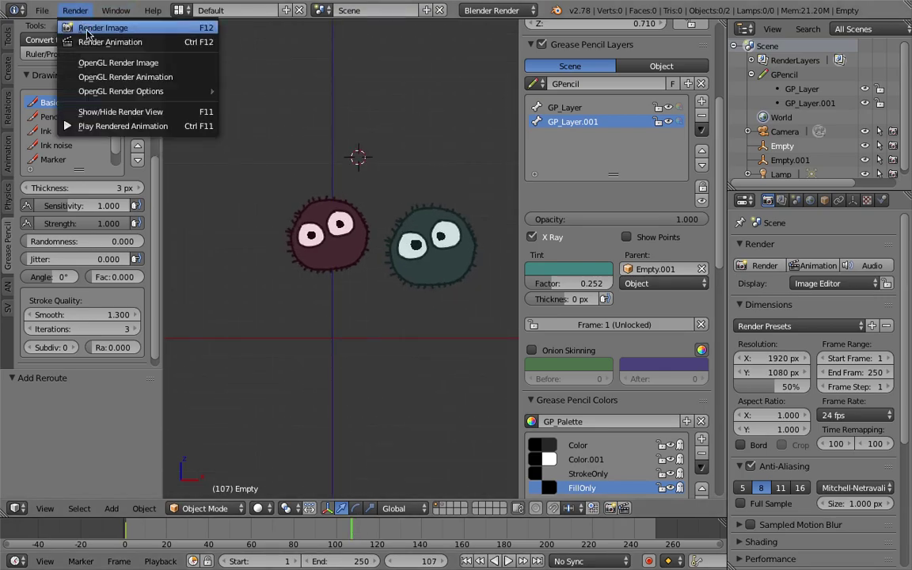
{"action": "left_click", "coordinate": [151, 65]}
{"action": "key", "text": "Escape"}
{"action": "key", "text": "ctrl+s"}
{"action": "left_click", "coordinate": [386, 216]}
Scrub and play back to frame 44, then set the scene's end frame to 100
{"action": "left_click_drag", "start_coordinate": [341, 532], "coordinate": [248, 528]}
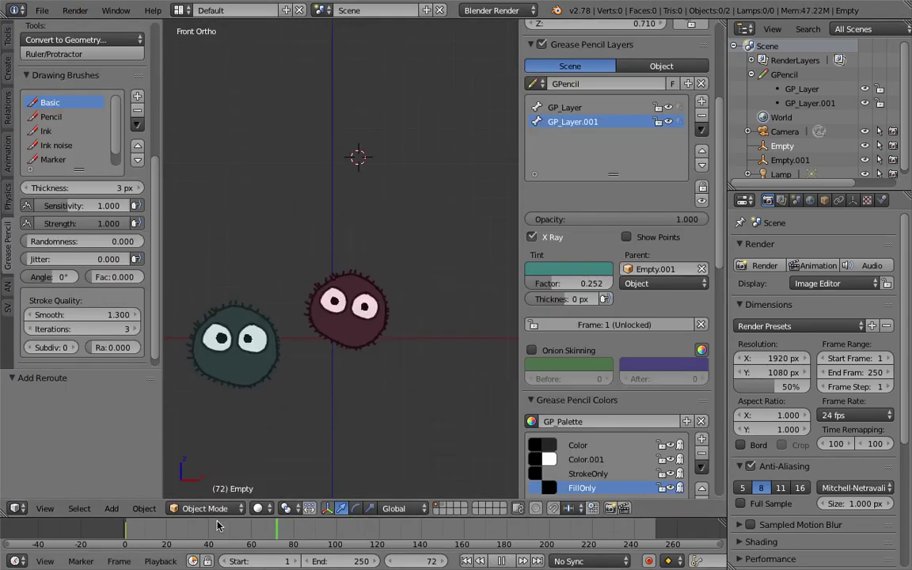
{"action": "key", "text": "space"}
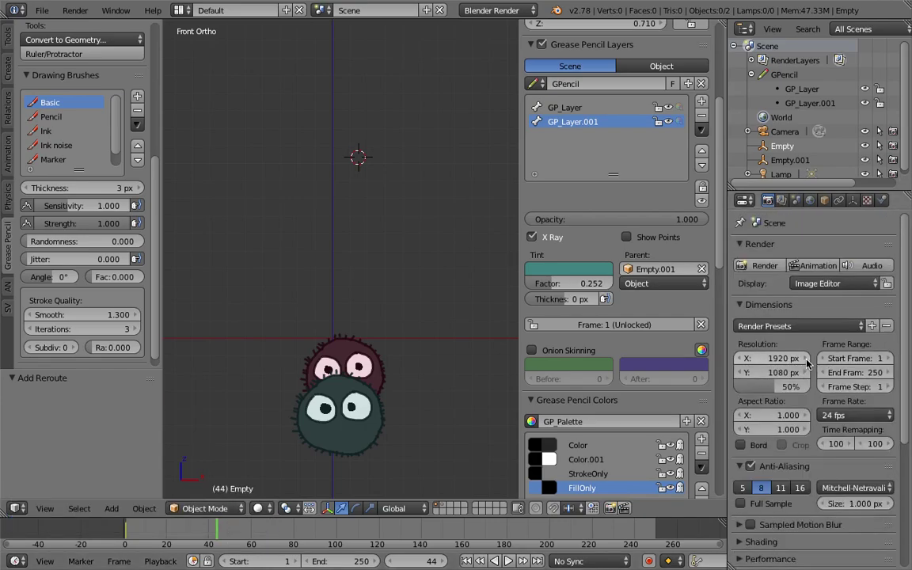
{"action": "left_click", "coordinate": [853, 373]}
{"action": "type", "text": "100"}
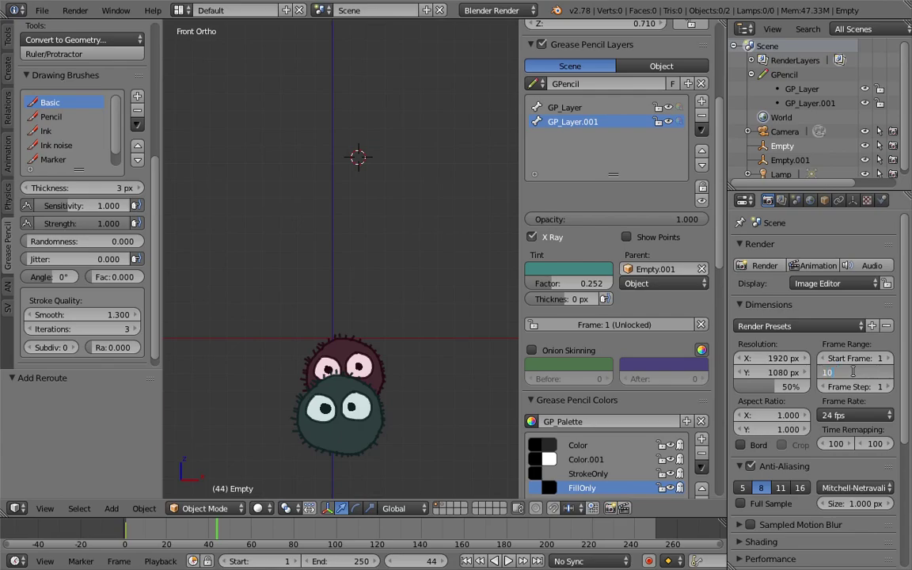
{"action": "key", "text": "Return"}
{"action": "left_click", "coordinate": [75, 11]}
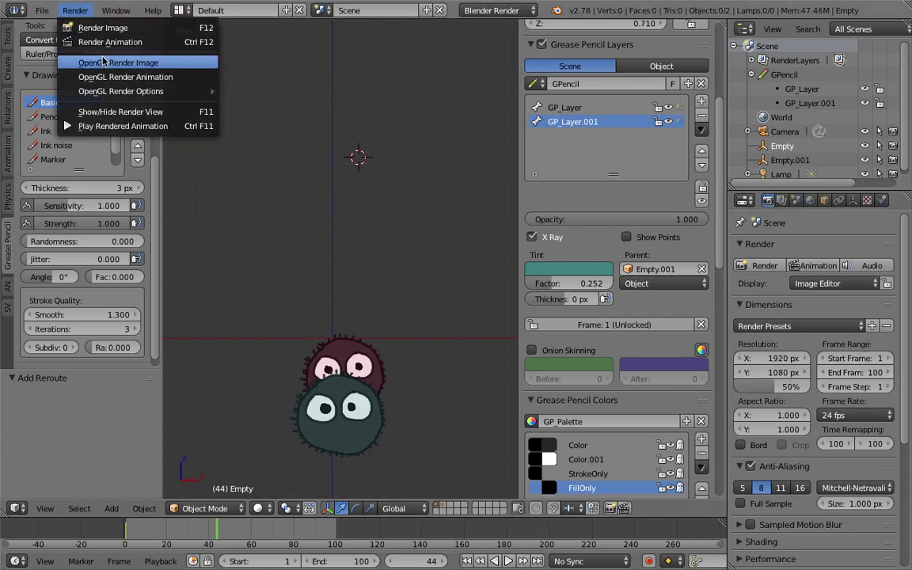
{"action": "left_click", "coordinate": [110, 41]}
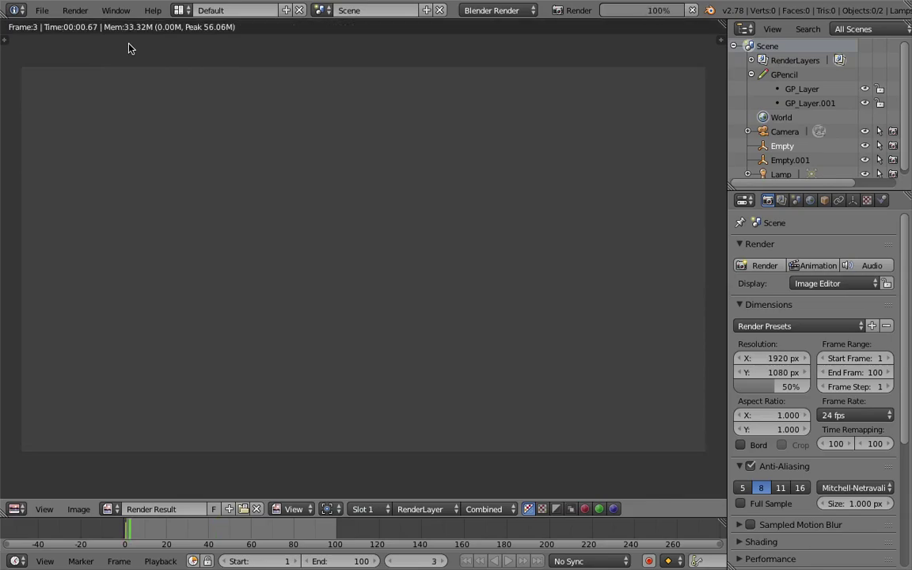
{"action": "left_click", "coordinate": [213, 116]}
{"action": "key", "text": "Escape"}
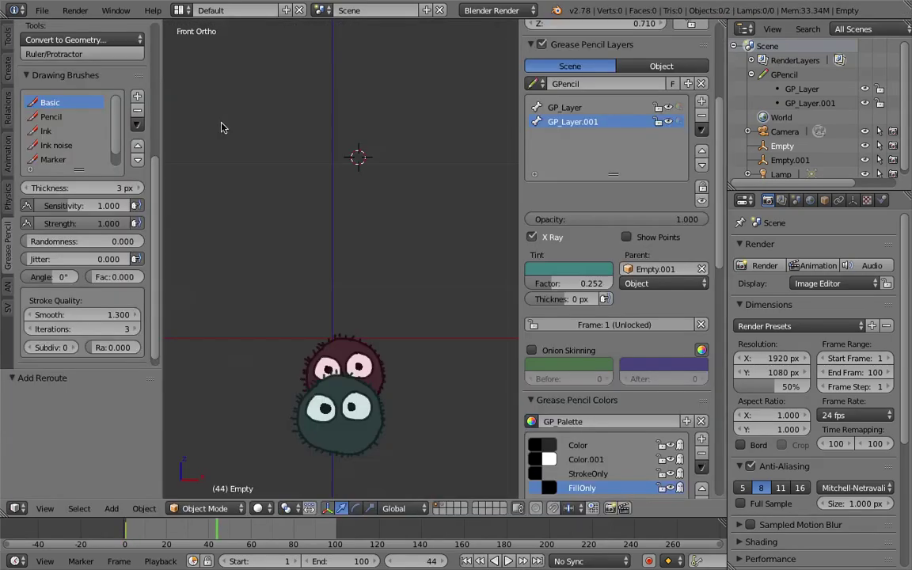
Save the file and render the animation of the current viewport with OpenGL
{"action": "key", "text": "ctrl+s"}
{"action": "left_click", "coordinate": [262, 185]}
{"action": "scroll", "coordinate": [287, 214], "scroll_direction": "down", "scroll_amount": 3, "text": "shift"}
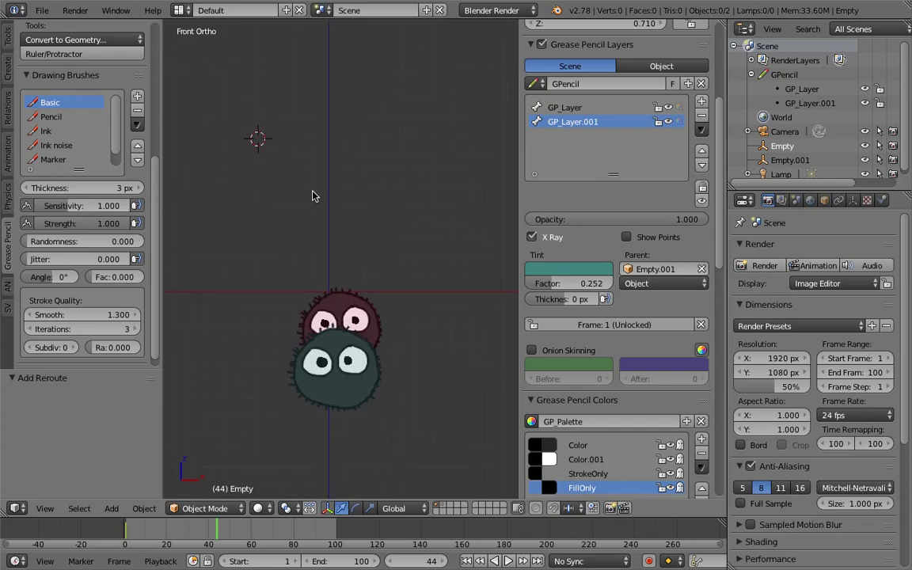
{"action": "key", "text": "ctrl+s"}
{"action": "left_click", "coordinate": [76, 10]}
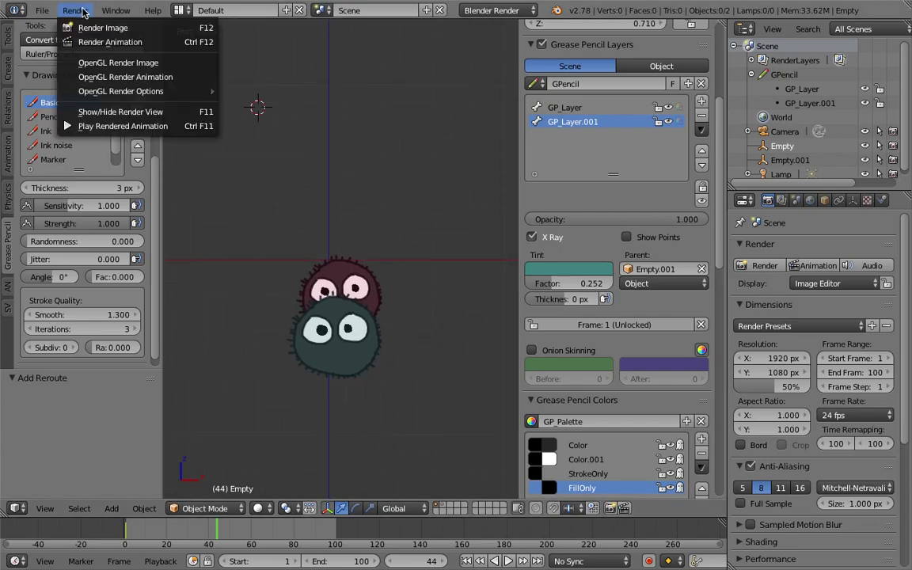
{"action": "left_click", "coordinate": [167, 79]}
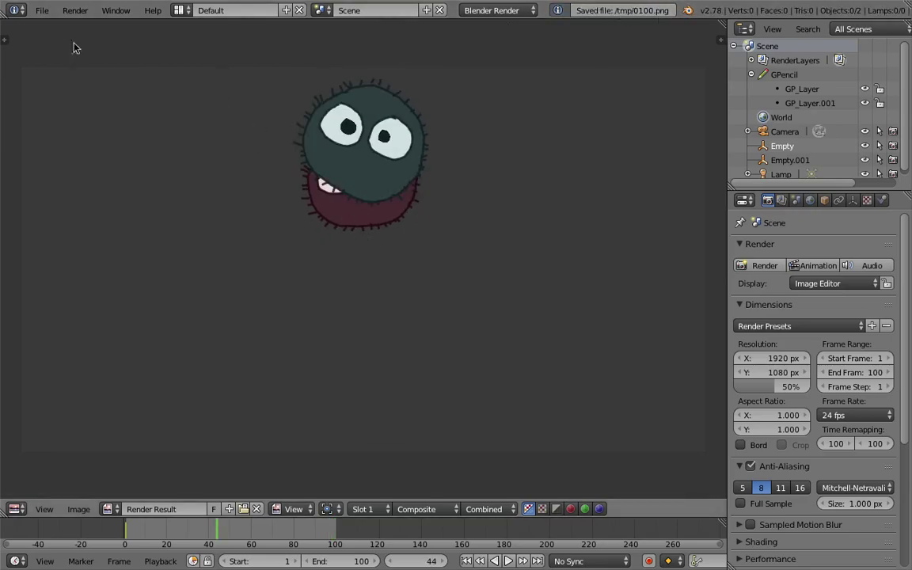
Play the rendered animation in the animation player and close the player window
{"action": "left_click", "coordinate": [108, 12]}
{"action": "mouse_move", "coordinate": [88, 14]}
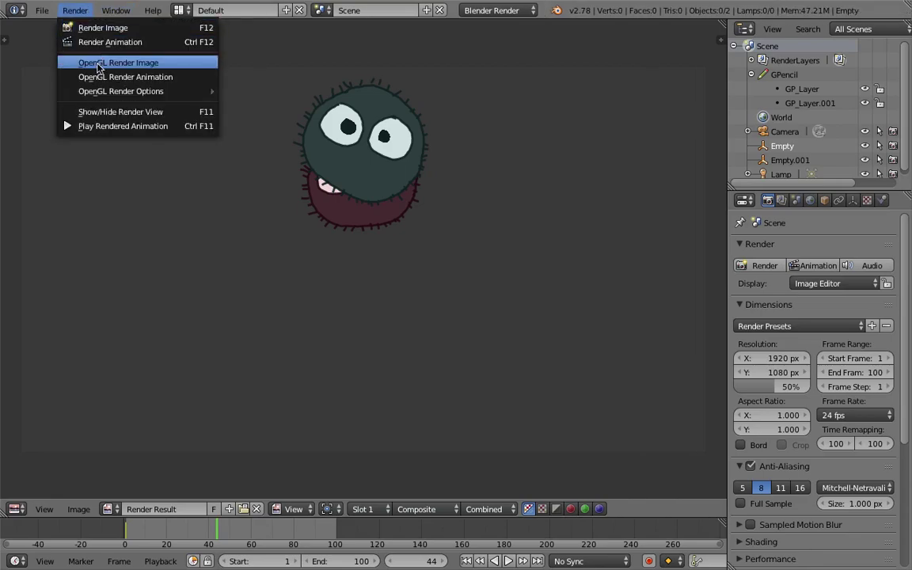
{"action": "left_click", "coordinate": [141, 131]}
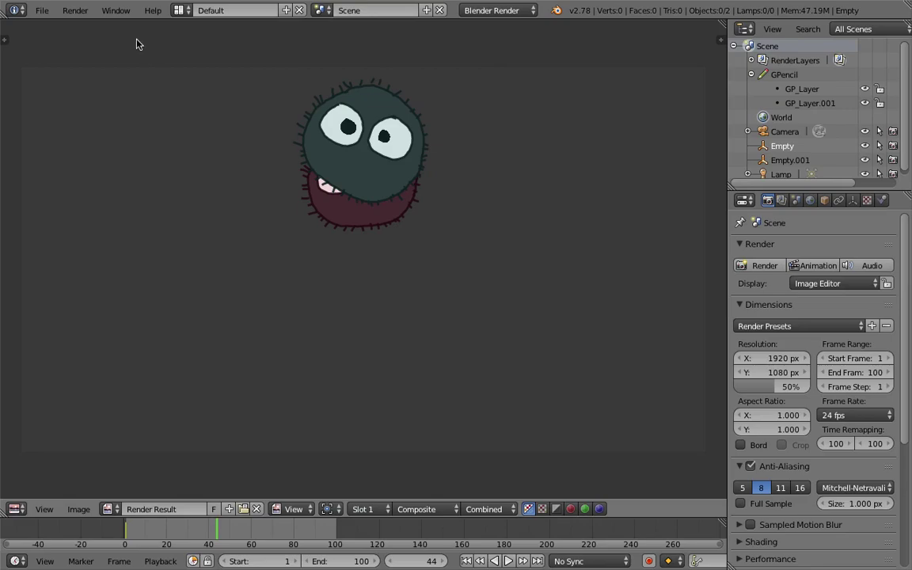
{"action": "left_click", "coordinate": [76, 11]}
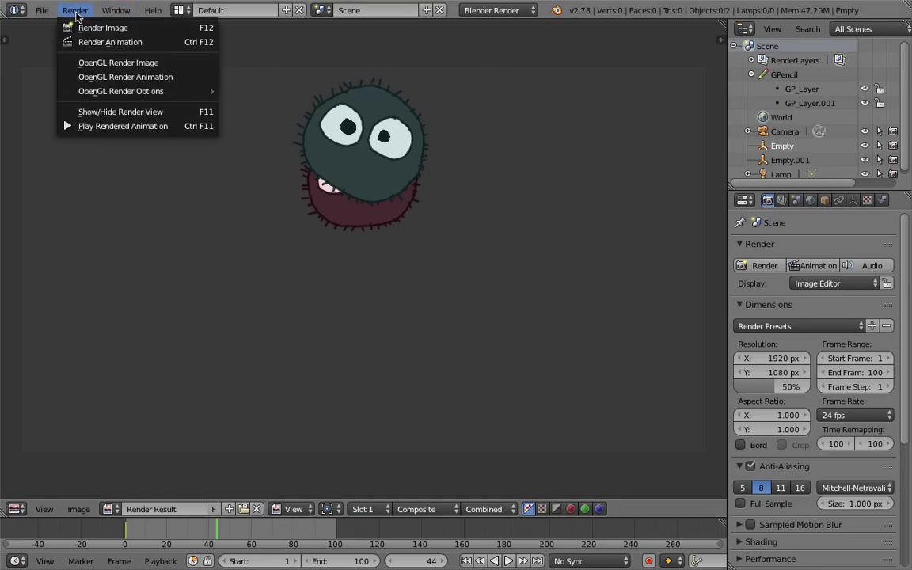
{"action": "left_click", "coordinate": [111, 127]}
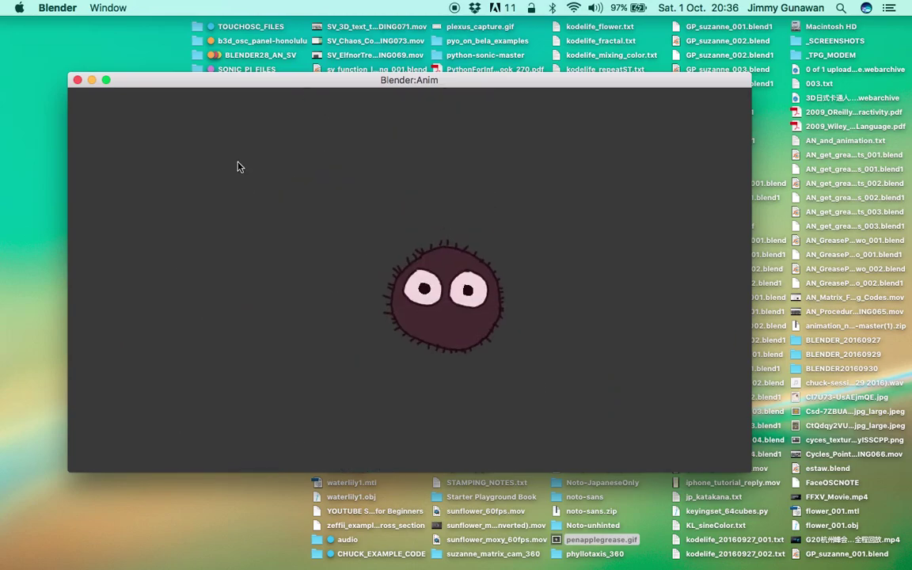
{"action": "left_click", "coordinate": [77, 80]}
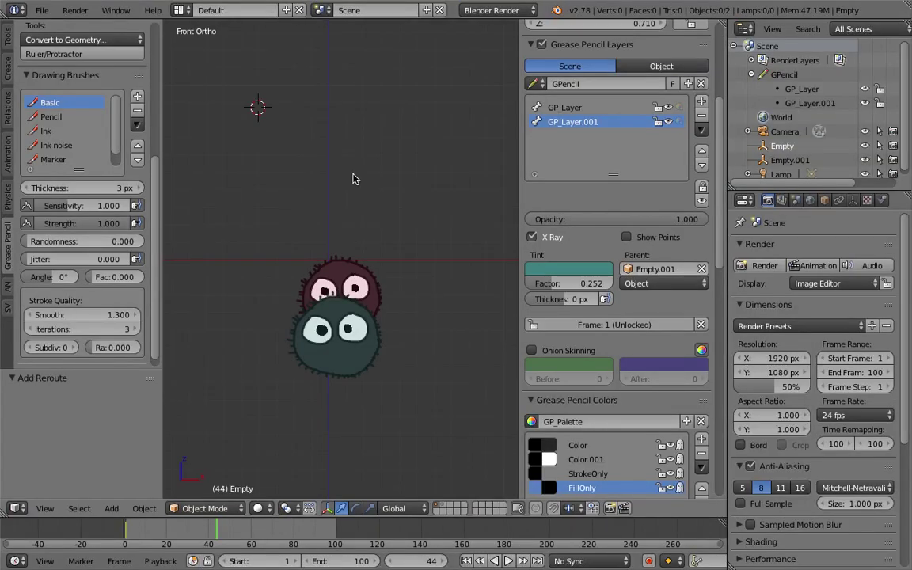
Play the animation in the viewport and check the tint and parent settings of GP_Layer and GP_Layer.001
{"action": "left_click", "coordinate": [382, 264]}
{"action": "key", "text": "alt+a"}
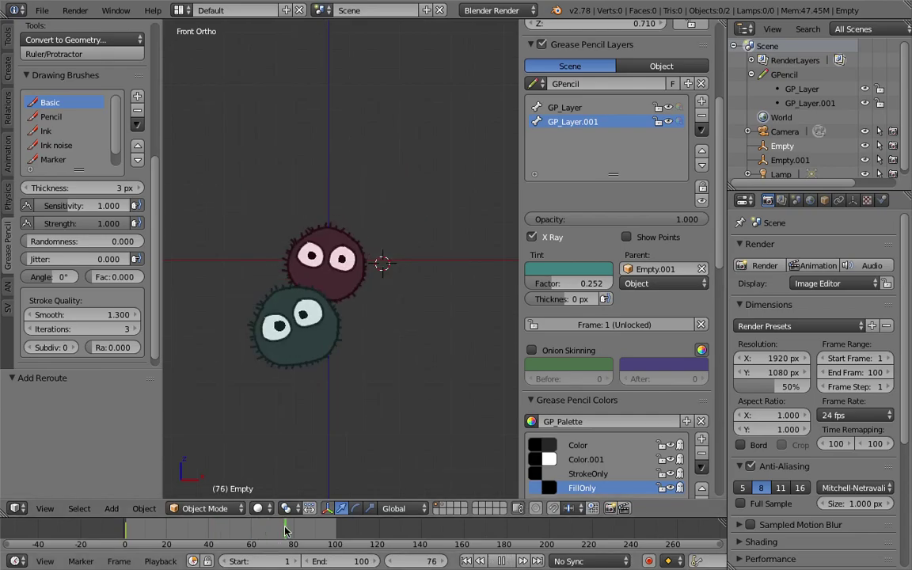
{"action": "key", "text": "alt+a"}
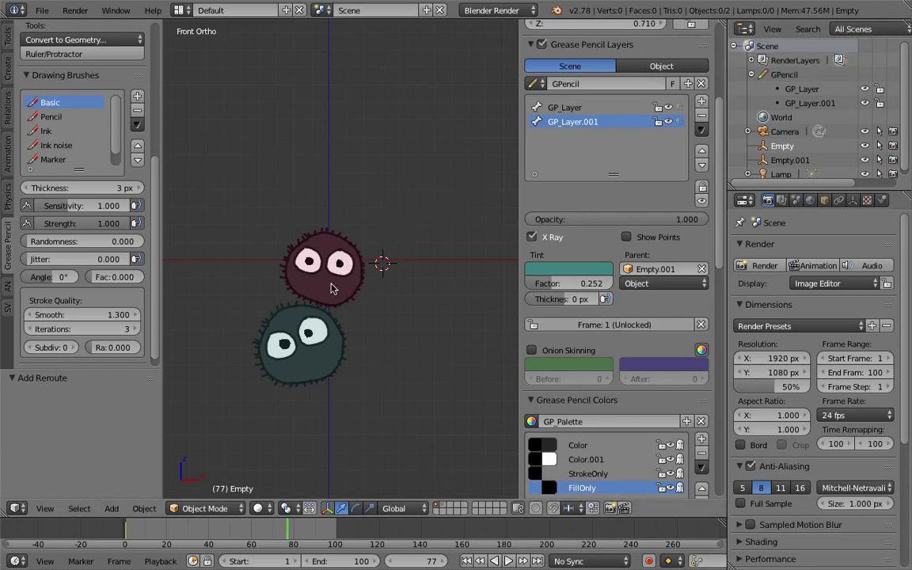
{"action": "left_click", "coordinate": [565, 108]}
{"action": "left_click", "coordinate": [567, 121]}
{"action": "left_click", "coordinate": [565, 108]}
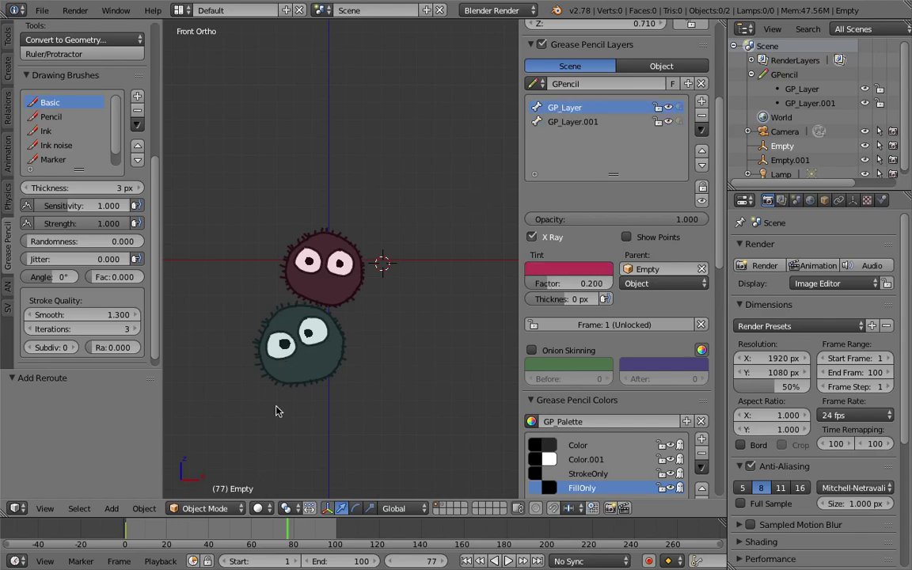
{"action": "key", "text": "alt+a"}
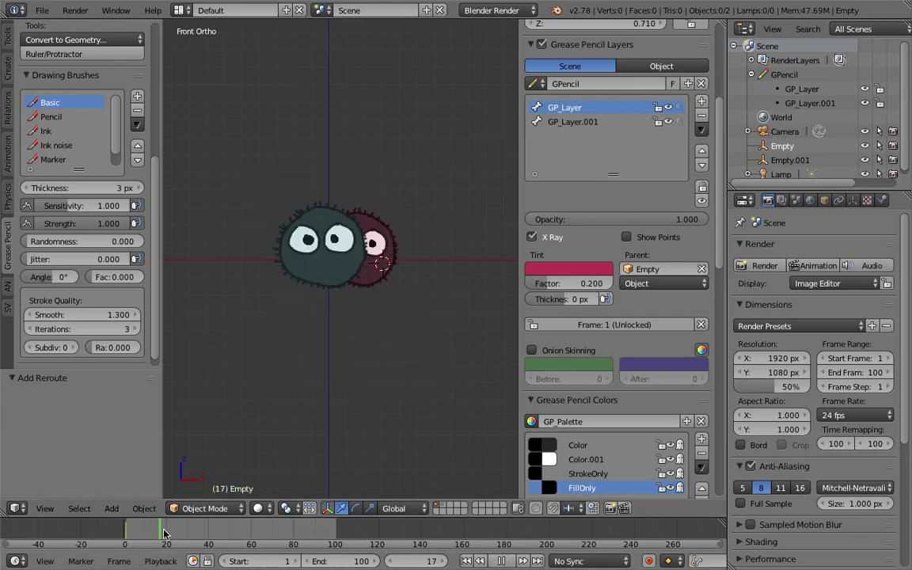
Stop the playback at frame 8 and widen the 3D view around the two characters
{"action": "key", "text": "alt+a"}
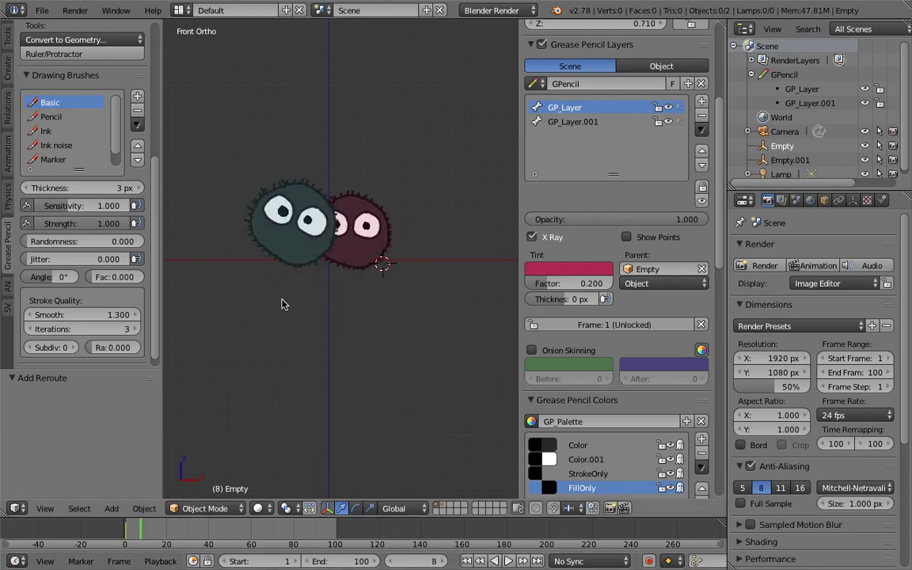
{"action": "scroll", "coordinate": [295, 274], "scroll_direction": "up", "scroll_amount": 4}
{"action": "middle_click_drag", "start_coordinate": [385, 247], "coordinate": [399, 266], "text": "shift"}
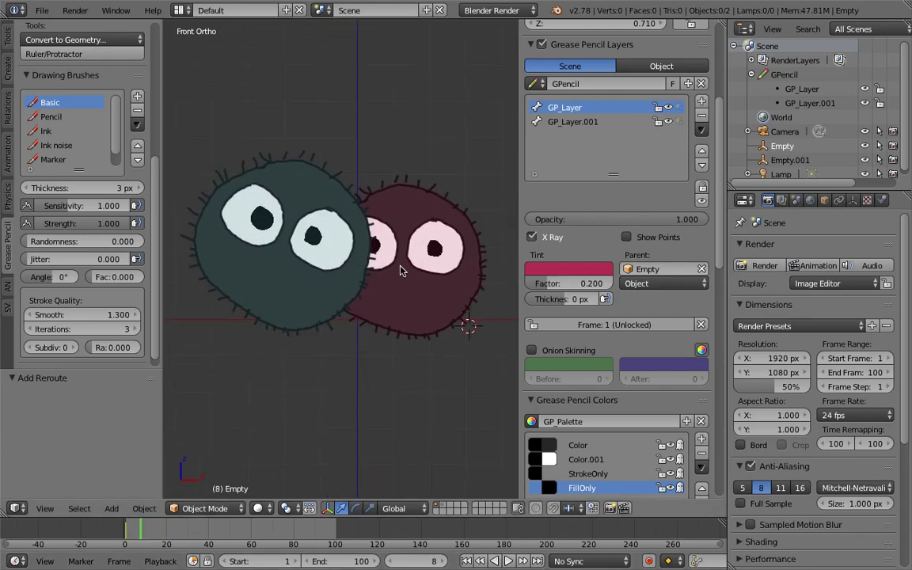
{"action": "left_click_drag", "start_coordinate": [519, 162], "coordinate": [559, 161]}
{"action": "scroll", "coordinate": [372, 237], "scroll_direction": "up", "scroll_amount": 3}
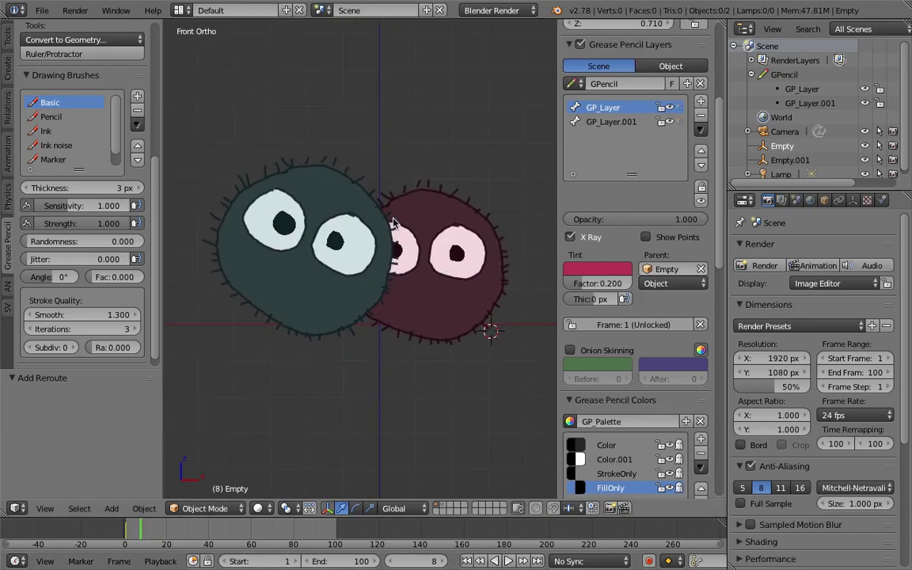
{"action": "scroll", "coordinate": [346, 247], "scroll_direction": "down", "scroll_amount": 1}
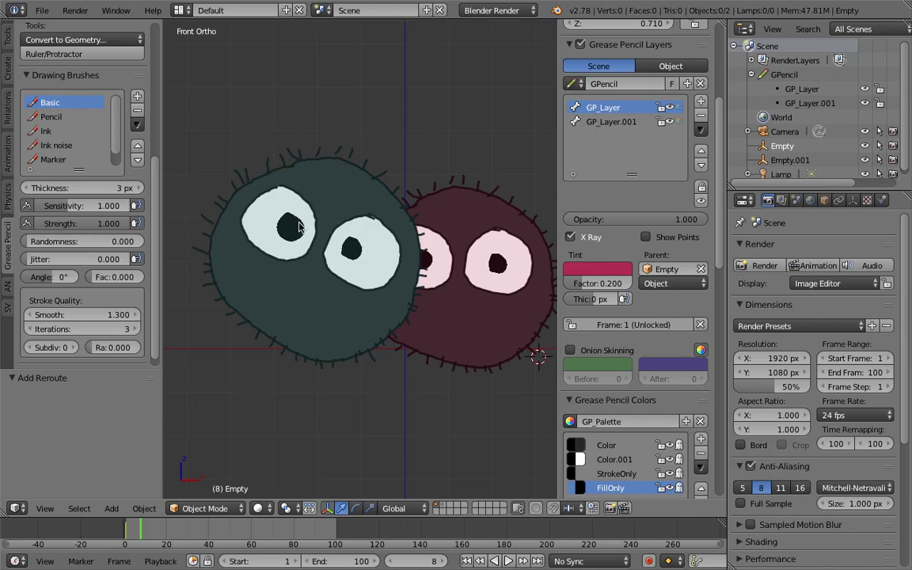
Make GP_Layer.001 the active layer and switch to editing its strokes
{"action": "key", "text": "d+Tab"}
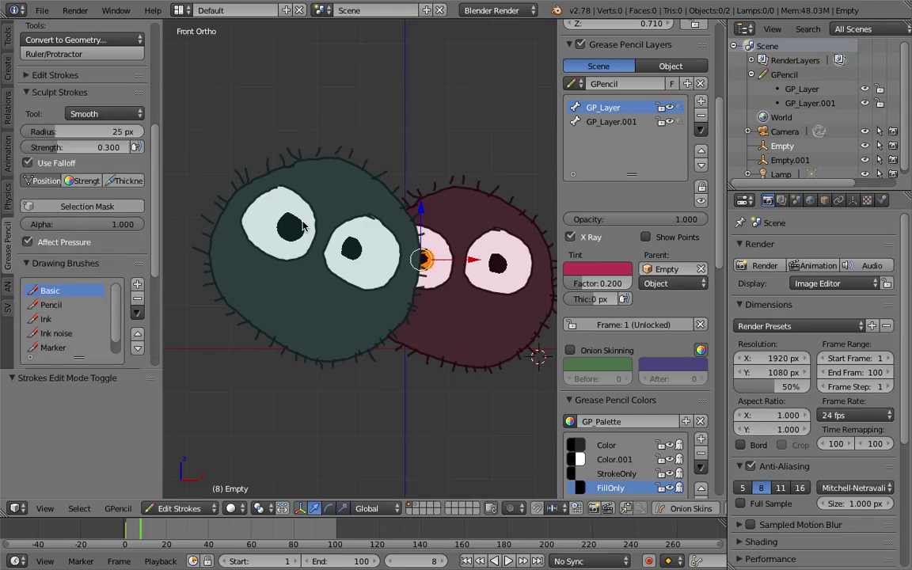
{"action": "key", "text": "Tab"}
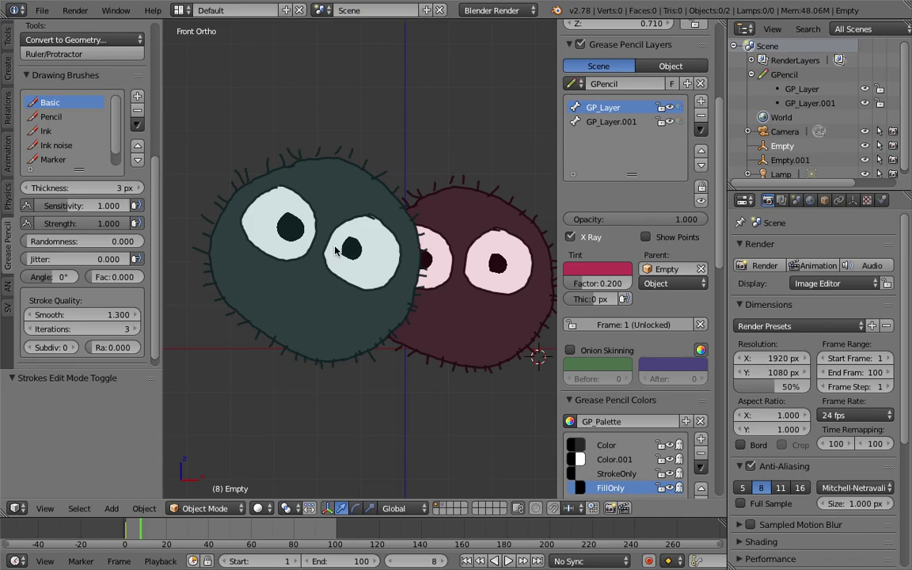
{"action": "left_click", "coordinate": [608, 119]}
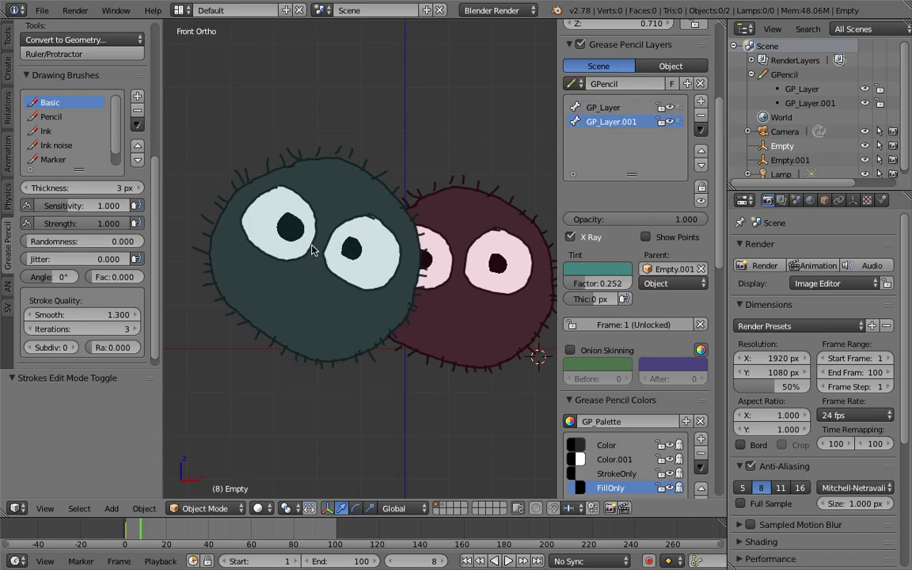
{"action": "key", "text": "Tab"}
At frame 8, select all strokes of the teal character's left pupil and move them about -0.131 in X and 0.098 in Z
{"action": "right_click", "coordinate": [300, 225]}
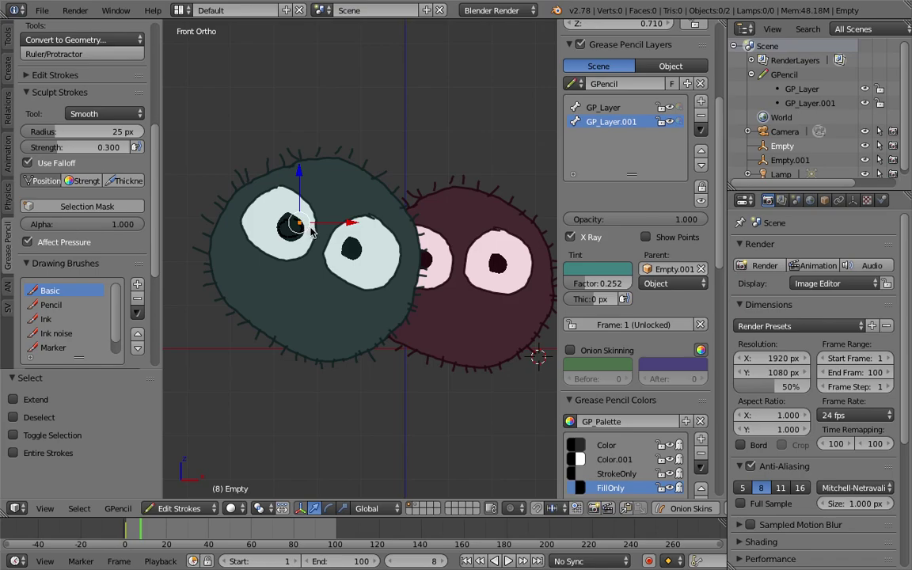
{"action": "key", "text": "ctrl+l"}
{"action": "right_click", "coordinate": [294, 221], "text": "shift"}
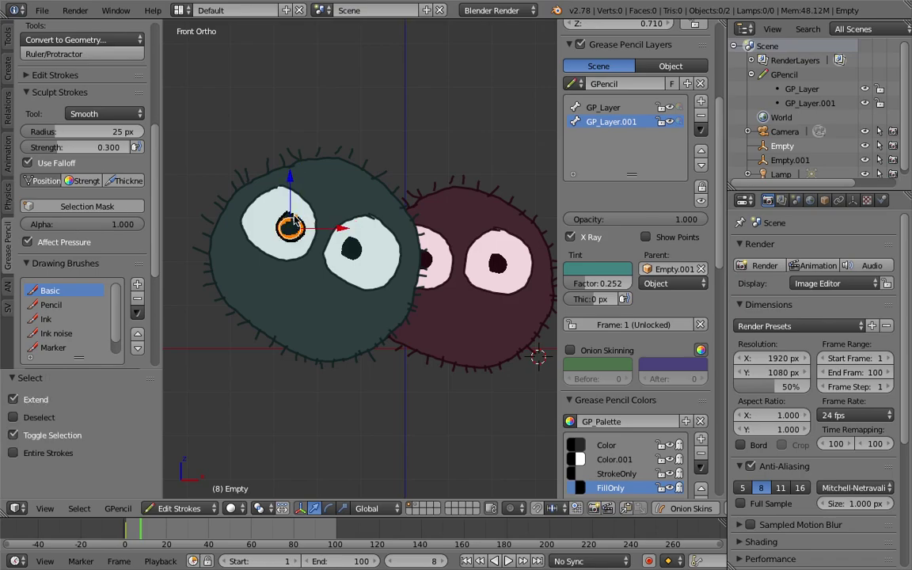
{"action": "key", "text": "ctrl+l"}
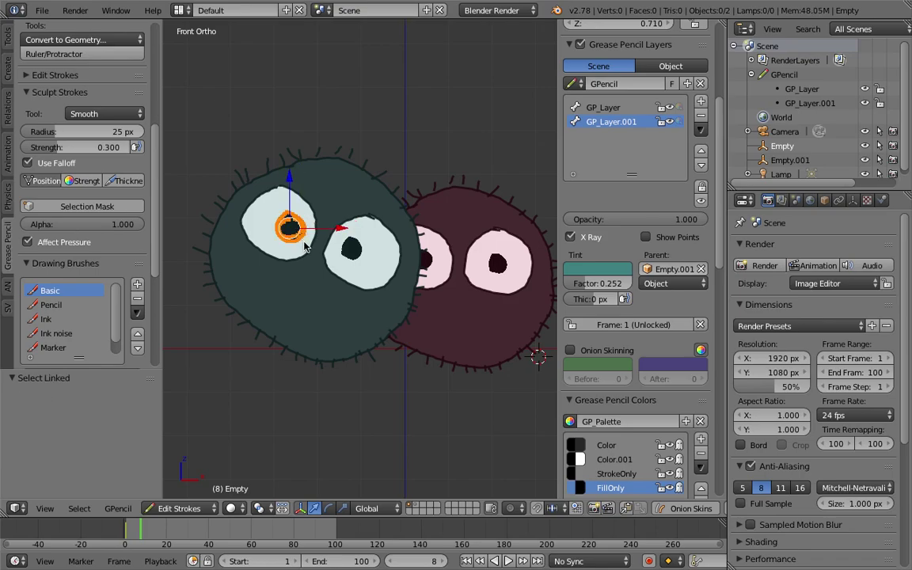
{"action": "key", "text": "g"}
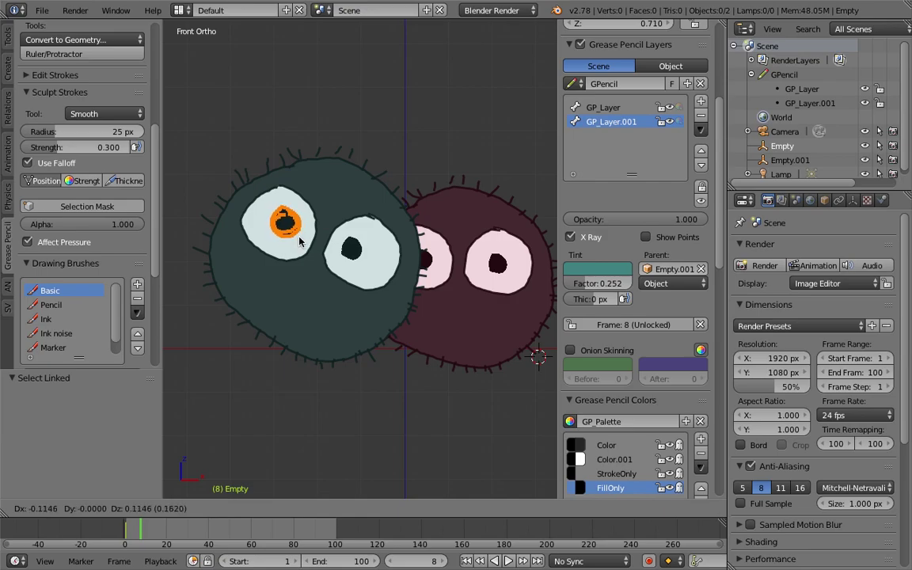
{"action": "left_click", "coordinate": [299, 242]}
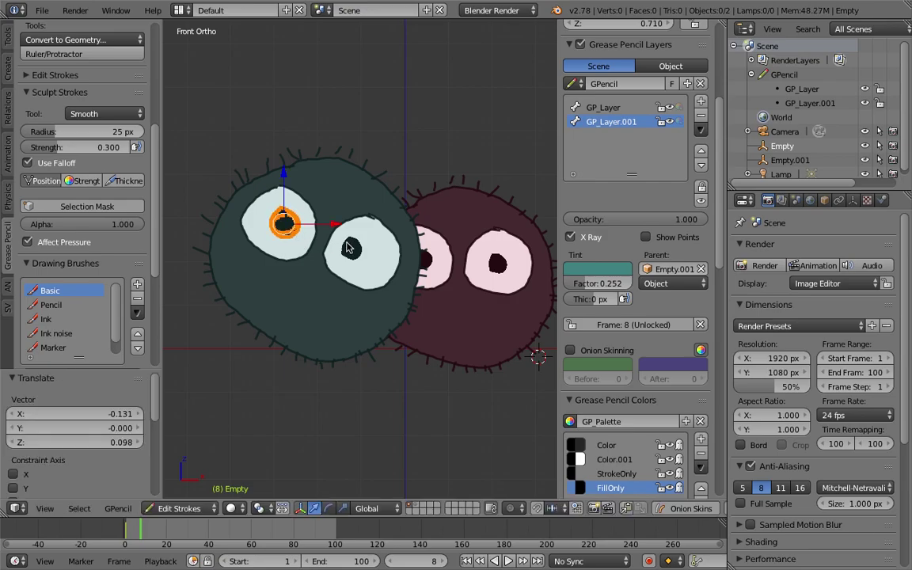
Select all strokes of the teal character's right pupil and move them about 0.164 in X and -0.082 in Z
{"action": "right_click", "coordinate": [351, 247]}
{"action": "key", "text": "l"}
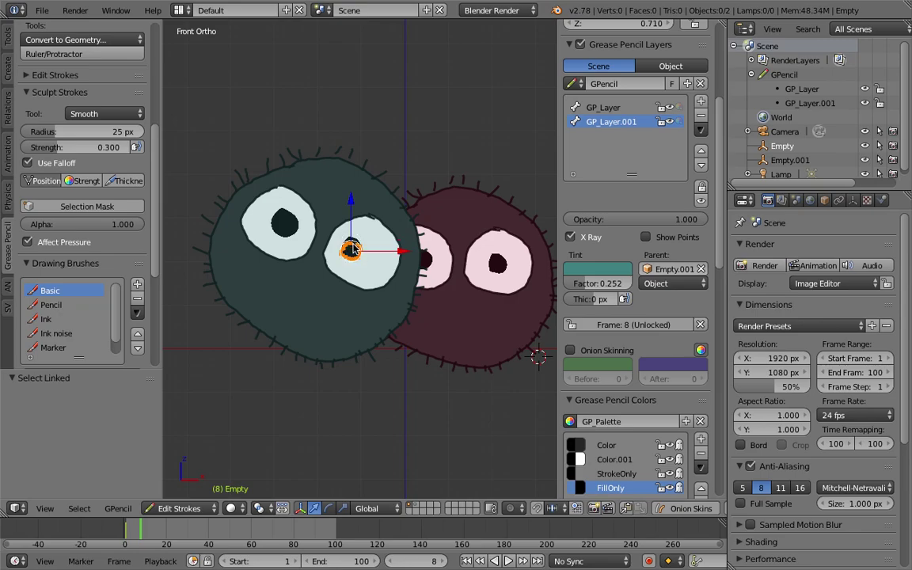
{"action": "right_click", "coordinate": [352, 247], "text": "shift"}
{"action": "key", "text": "l"}
{"action": "right_click", "coordinate": [354, 247], "text": "shift"}
{"action": "key", "text": "l"}
{"action": "key", "text": "g"}
{"action": "left_click", "coordinate": [362, 252]}
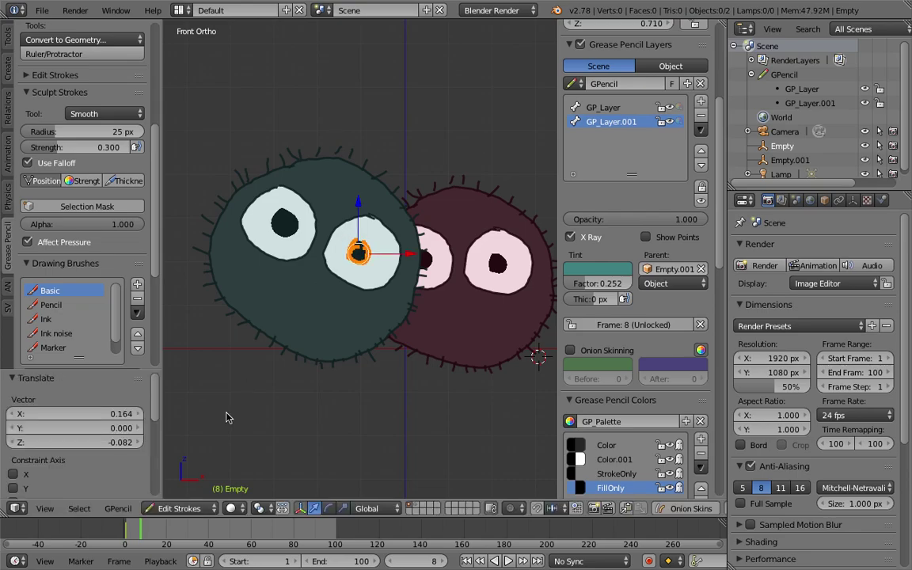
At frame 14, move the teal character's right pupil about 0.068 in X and 0.027 in Z
{"action": "mouse_move", "coordinate": [143, 527]}
{"action": "left_mouse_down"}
{"action": "mouse_move", "coordinate": [125, 531]}
{"action": "mouse_move", "coordinate": [154, 531]}
{"action": "left_mouse_up"}
{"action": "scroll", "coordinate": [470, 277], "scroll_direction": "down", "scroll_amount": 1}
{"action": "middle_click_drag", "start_coordinate": [469, 273], "coordinate": [396, 269], "text": "shift"}
{"action": "scroll", "coordinate": [457, 274], "scroll_direction": "up", "scroll_amount": 2}
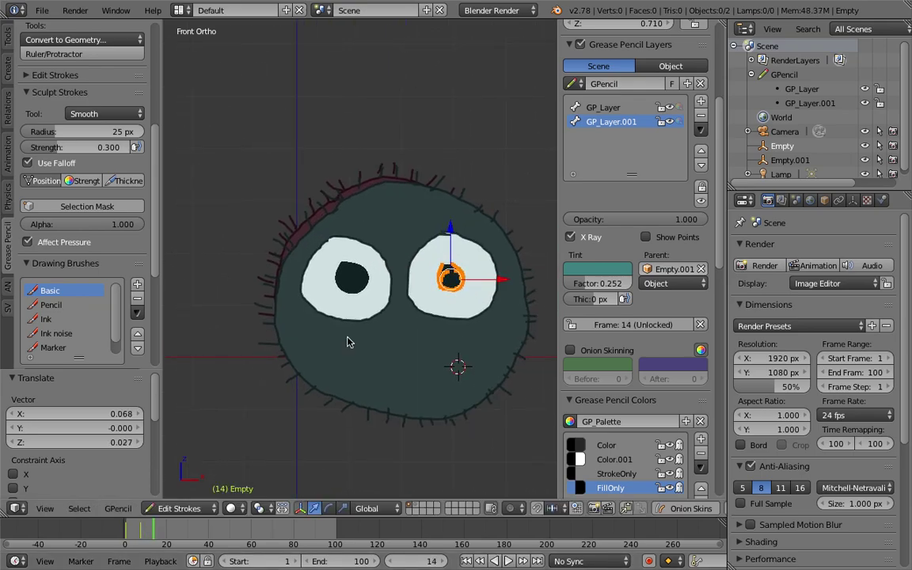
At frame 21, move the teal character's right pupil upward and to the right, towards the maroon character
{"action": "left_click", "coordinate": [168, 531]}
{"action": "middle_click_drag", "start_coordinate": [373, 338], "coordinate": [353, 322], "text": "shift"}
{"action": "scroll", "coordinate": [354, 322], "scroll_direction": "down", "scroll_amount": 5}
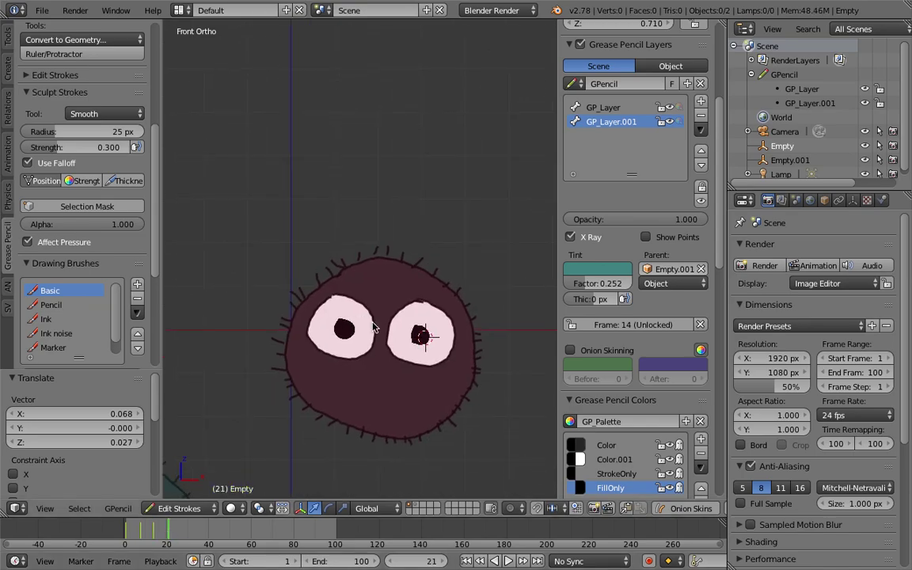
{"action": "scroll", "coordinate": [320, 324], "scroll_direction": "up", "scroll_amount": 2}
{"action": "key", "text": "g"}
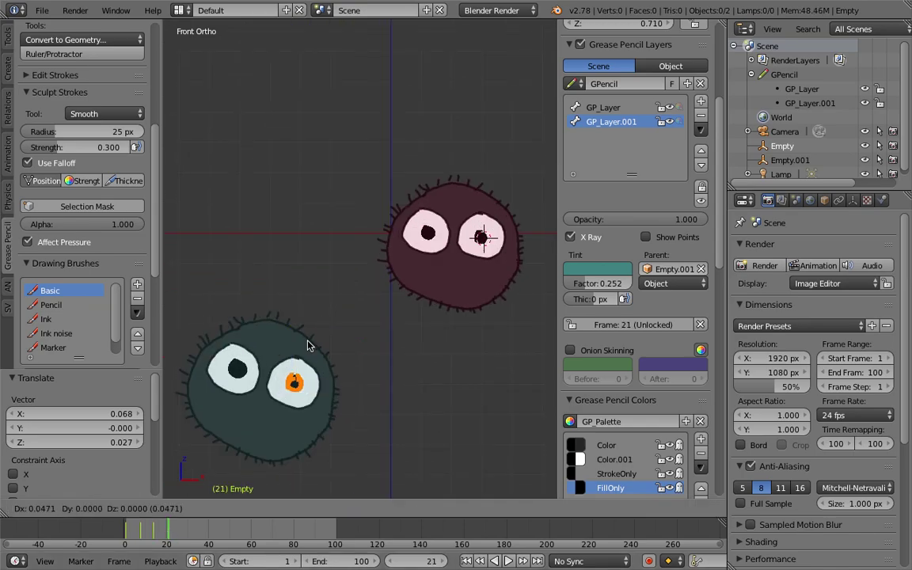
{"action": "left_click", "coordinate": [312, 340]}
At frame 21, select the strokes of the teal character's left pupil and move them about 0.164 in X and 0.196 in Z
{"action": "scroll", "coordinate": [372, 336], "scroll_direction": "up", "scroll_amount": 2}
{"action": "right_click", "coordinate": [303, 357]}
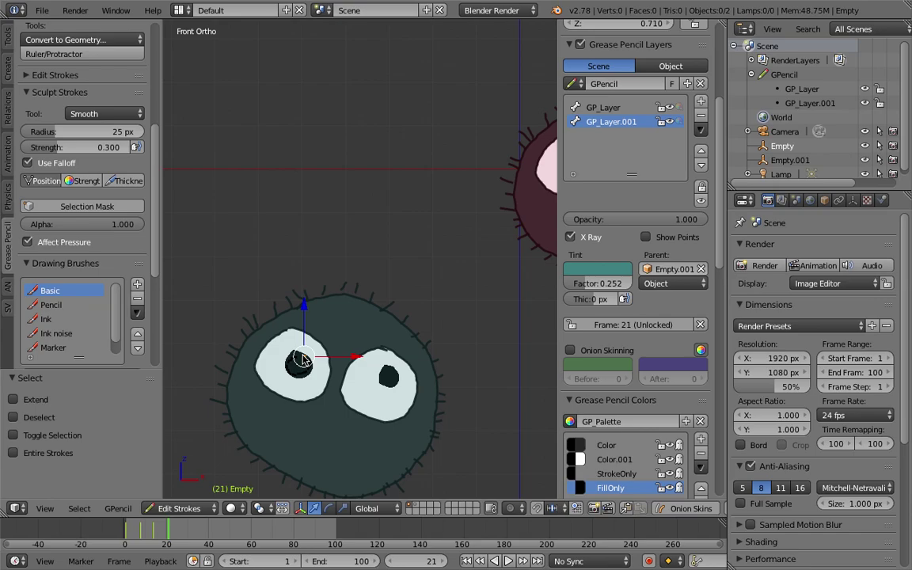
{"action": "right_click", "coordinate": [299, 365], "text": "shift"}
{"action": "key", "text": "l"}
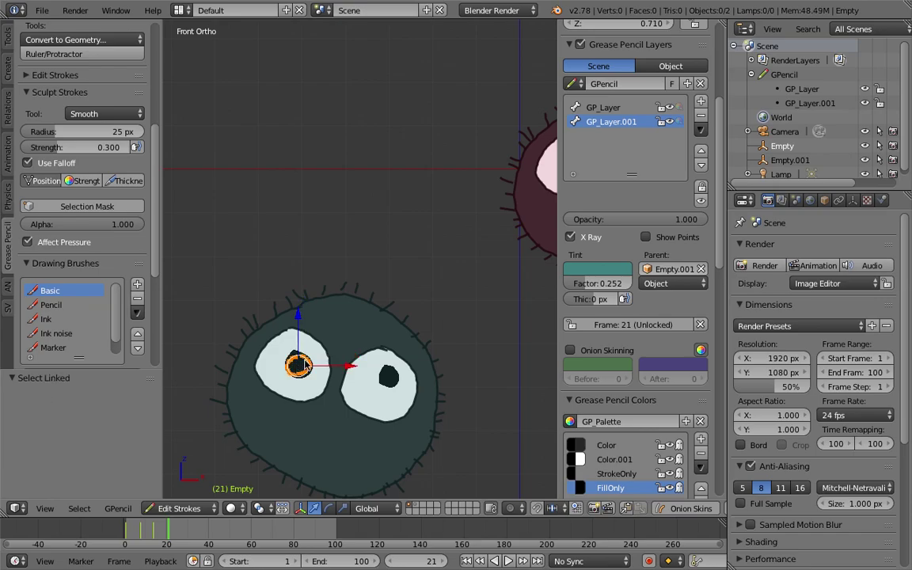
{"action": "right_click", "coordinate": [299, 358], "text": "shift"}
{"action": "key", "text": "l"}
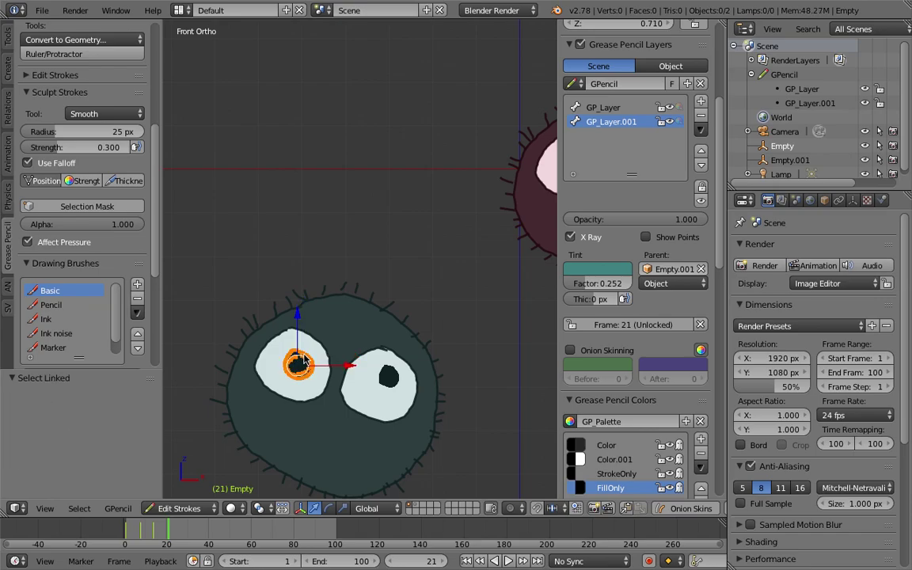
{"action": "key", "text": "g"}
{"action": "left_click", "coordinate": [318, 349]}
Go to frame 27 and scrub back to frame 11 to review the teal character's pupil movement
{"action": "scroll", "coordinate": [407, 325], "scroll_direction": "down", "scroll_amount": 1, "text": "shift"}
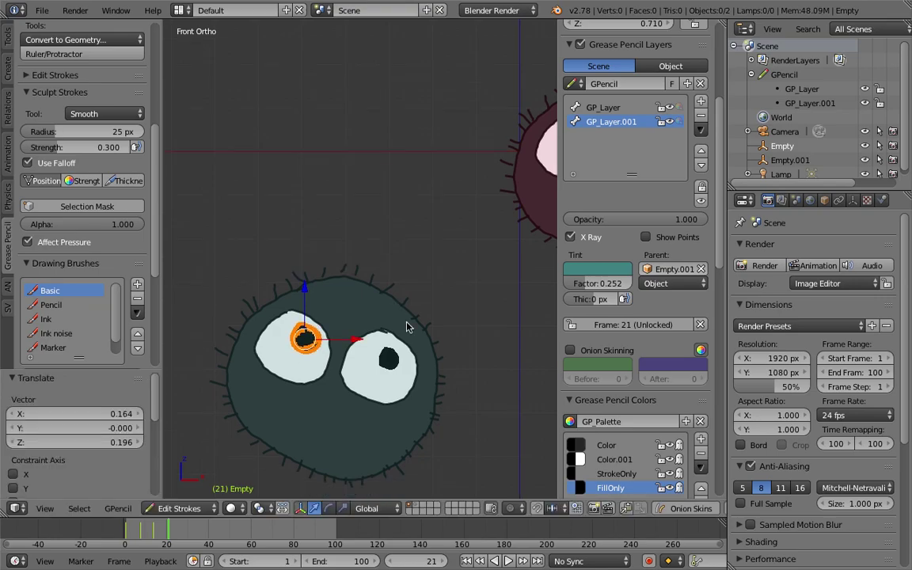
{"action": "scroll", "coordinate": [412, 318], "scroll_direction": "down", "scroll_amount": 1}
{"action": "scroll", "coordinate": [418, 307], "scroll_direction": "down", "scroll_amount": 1, "text": "shift"}
{"action": "scroll", "coordinate": [415, 307], "scroll_direction": "down", "scroll_amount": 1}
{"action": "middle_click_drag", "start_coordinate": [416, 307], "coordinate": [358, 310], "text": "shift"}
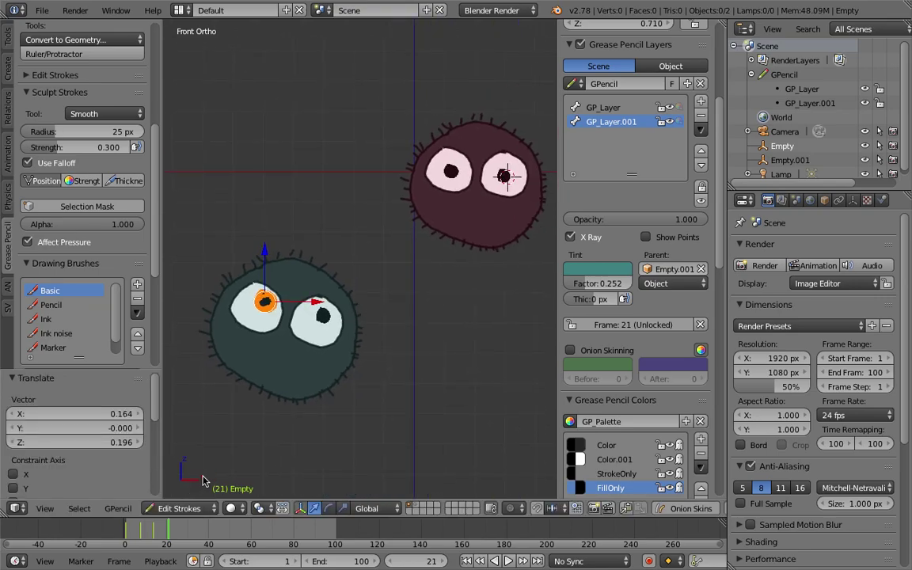
{"action": "left_click", "coordinate": [181, 530]}
{"action": "scroll", "coordinate": [427, 333], "scroll_direction": "down", "scroll_amount": 4}
{"action": "middle_click_drag", "start_coordinate": [374, 331], "coordinate": [378, 300], "text": "shift"}
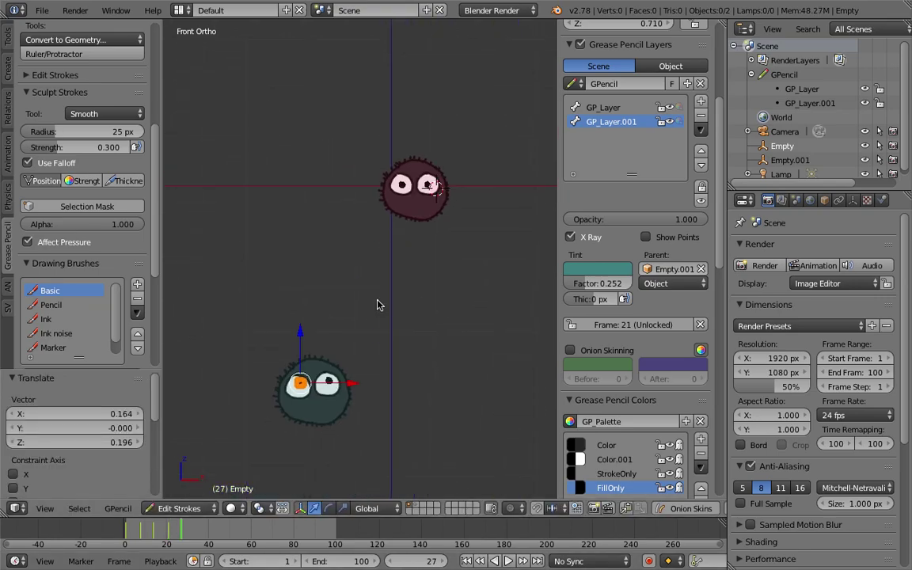
{"action": "scroll", "coordinate": [378, 305], "scroll_direction": "down", "scroll_amount": 1, "text": "shift"}
{"action": "left_click_drag", "start_coordinate": [143, 530], "coordinate": [147, 475]}
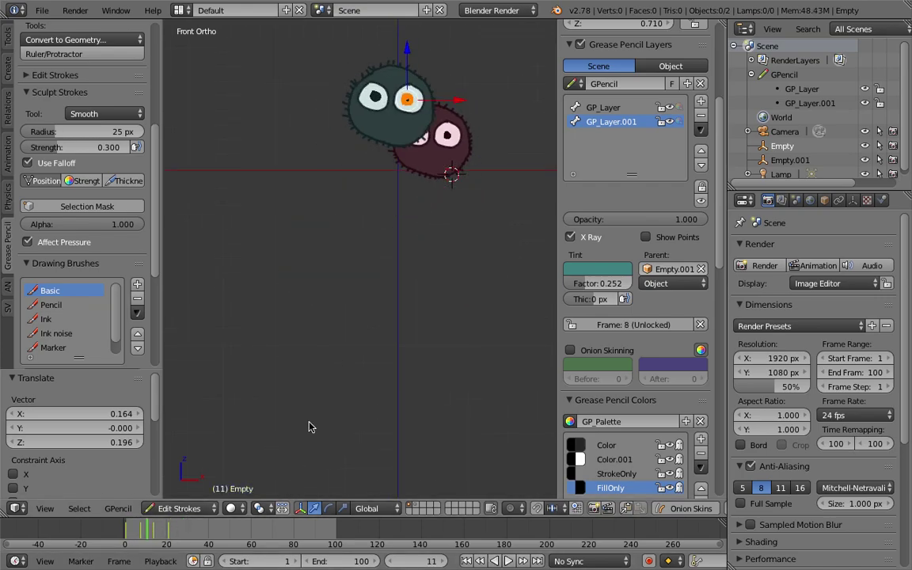
Leave stroke editing, return to frame 27 and choose Keyframe as the new keyframe type
{"action": "key", "text": "Tab"}
{"action": "mouse_move", "coordinate": [147, 528]}
{"action": "left_mouse_down"}
{"action": "mouse_move", "coordinate": [127, 529]}
{"action": "mouse_move", "coordinate": [188, 535]}
{"action": "mouse_move", "coordinate": [161, 530]}
{"action": "mouse_move", "coordinate": [181, 532]}
{"action": "left_mouse_up"}
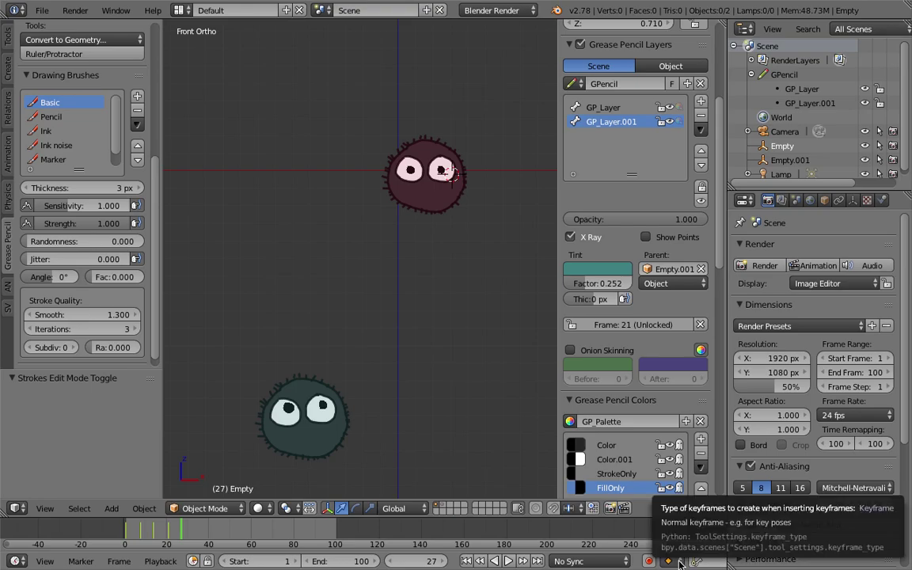
{"action": "left_click", "coordinate": [672, 560]}
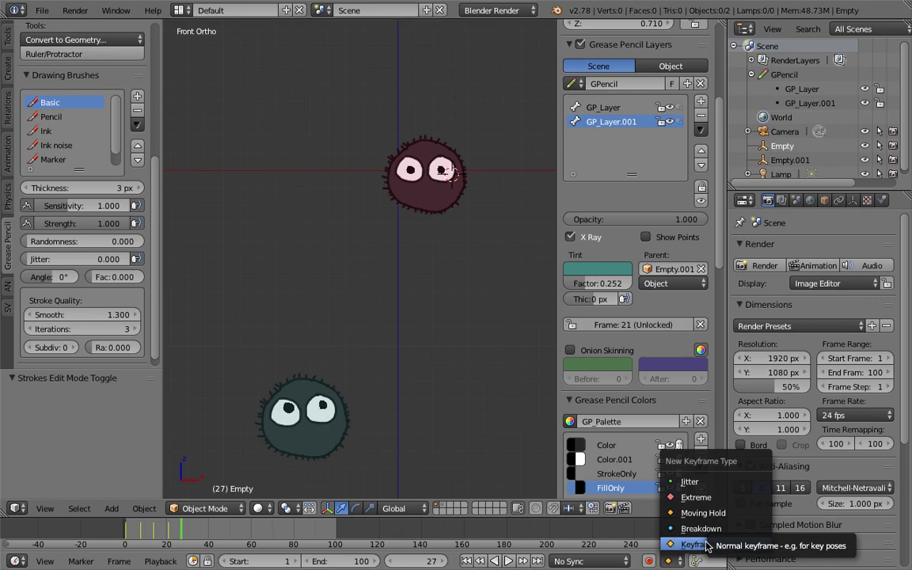
{"action": "left_click", "coordinate": [692, 544]}
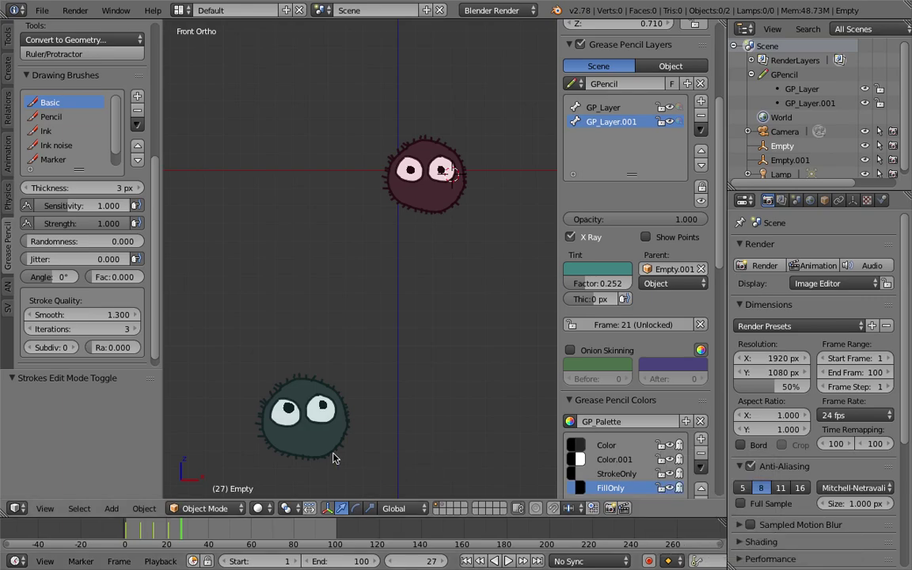
Scrub ahead, settle on frame 39 and return to editing the strokes of GP_Layer.001
{"action": "left_click", "coordinate": [184, 534]}
{"action": "left_click_drag", "start_coordinate": [186, 534], "coordinate": [230, 525]}
{"action": "middle_click_drag", "start_coordinate": [428, 285], "coordinate": [308, 323], "text": "shift"}
{"action": "left_click", "coordinate": [206, 534]}
{"action": "middle_click_drag", "start_coordinate": [208, 250], "coordinate": [348, 270], "text": "shift"}
{"action": "scroll", "coordinate": [299, 250], "scroll_direction": "up", "scroll_amount": 2}
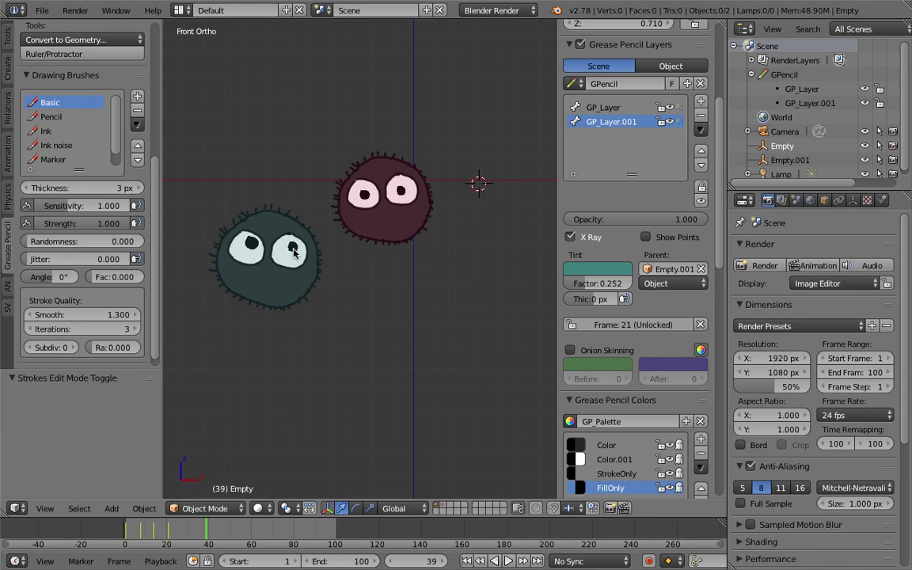
{"action": "key", "text": "Tab"}
{"action": "right_click", "coordinate": [253, 245], "text": "shift"}
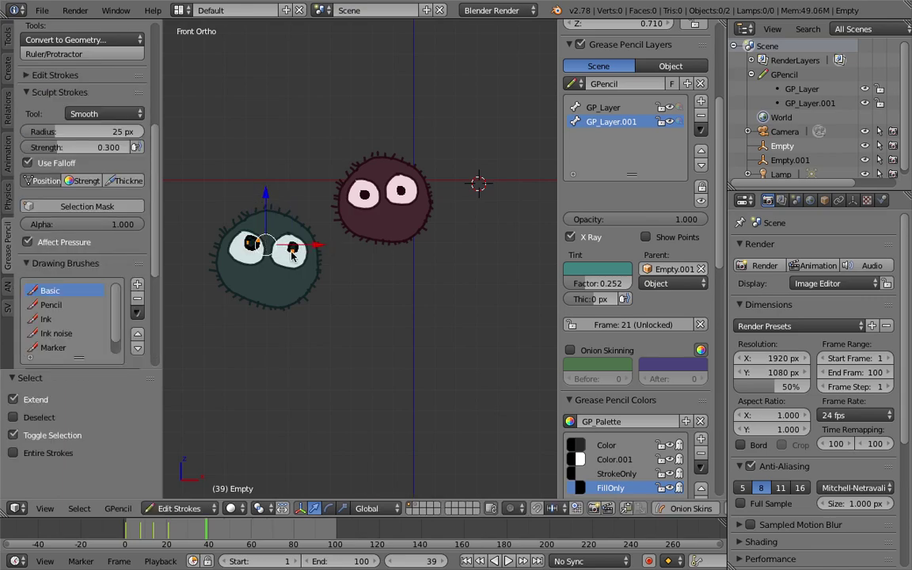
{"action": "key", "text": "ctrl+l"}
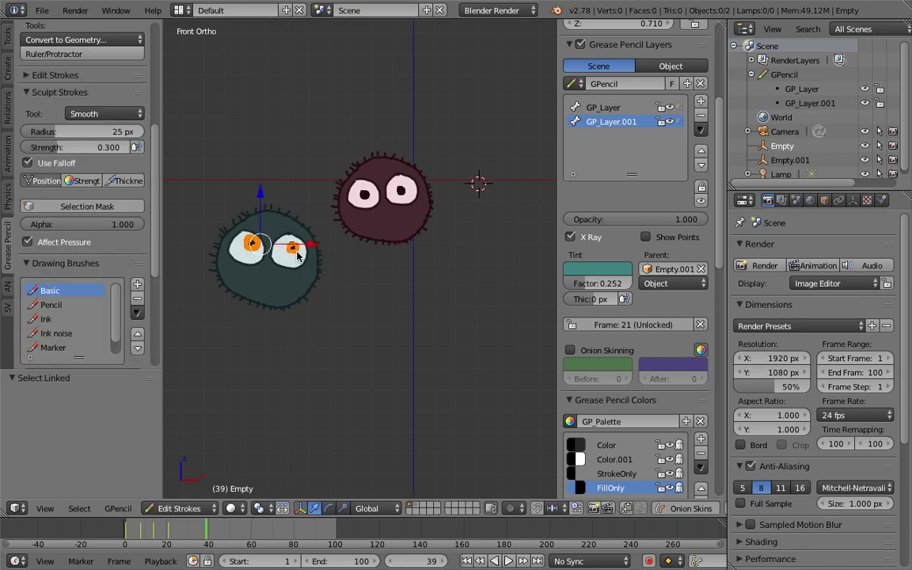
{"action": "key", "text": "g"}
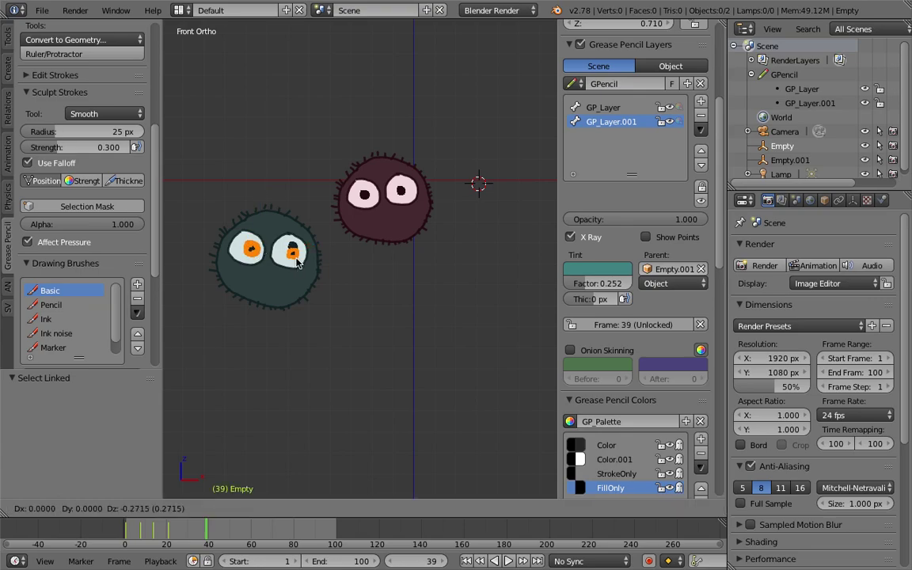
{"action": "left_click", "coordinate": [297, 258]}
At frame 39, select all strokes of both teal pupils and move them about 0.118 in X and 0.024 in Z
{"action": "right_click", "coordinate": [293, 255], "text": "shift"}
{"action": "scroll", "coordinate": [292, 252], "scroll_direction": "up", "scroll_amount": 3}
{"action": "middle_click_drag", "start_coordinate": [248, 236], "coordinate": [340, 261], "text": "shift"}
{"action": "scroll", "coordinate": [337, 259], "scroll_direction": "up", "scroll_amount": 1}
{"action": "right_click", "coordinate": [337, 256]}
{"action": "right_click", "coordinate": [339, 260], "text": "shift"}
{"action": "right_click", "coordinate": [250, 255], "text": "shift"}
{"action": "key", "text": "ctrl+l"}
{"action": "scroll", "coordinate": [349, 278], "scroll_direction": "down", "scroll_amount": 2}
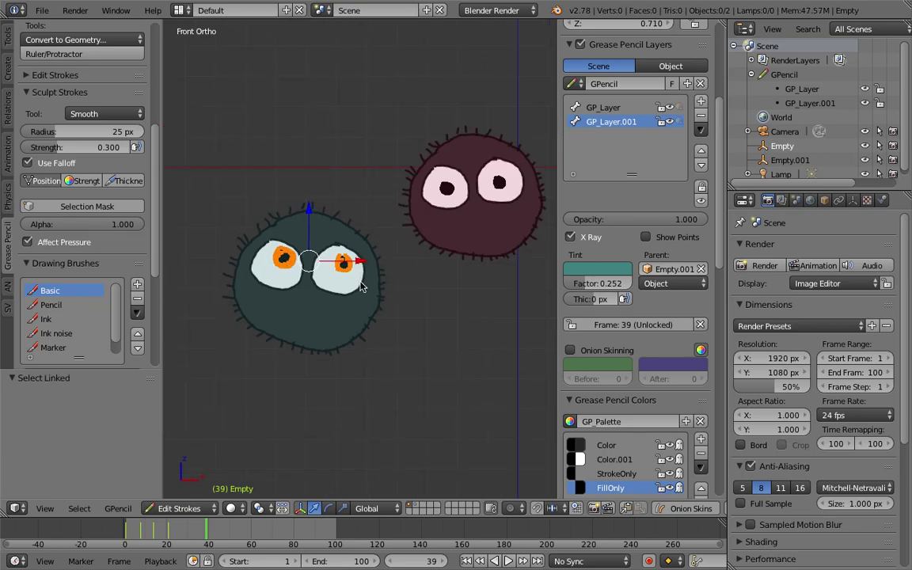
{"action": "key", "text": "g"}
{"action": "left_click", "coordinate": [369, 285]}
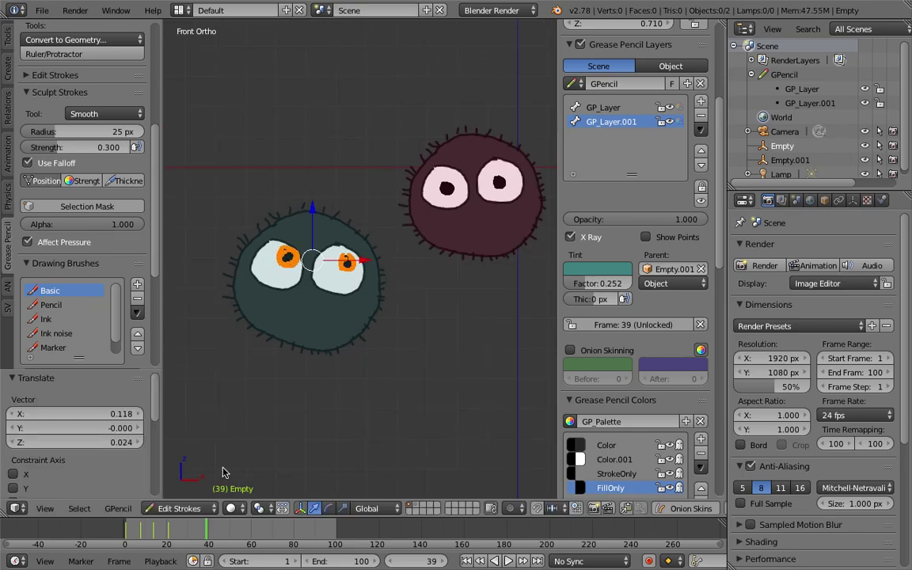
At frame 48, move both teal pupils about -0.679 in X and -0.085 in Z, and play the animation
{"action": "left_click_drag", "start_coordinate": [208, 532], "coordinate": [226, 531]}
{"action": "scroll", "coordinate": [320, 463], "scroll_direction": "down", "scroll_amount": 3}
{"action": "middle_click_drag", "start_coordinate": [497, 310], "coordinate": [317, 329], "text": "shift"}
{"action": "scroll", "coordinate": [317, 329], "scroll_direction": "up", "scroll_amount": 2}
{"action": "key", "text": "g"}
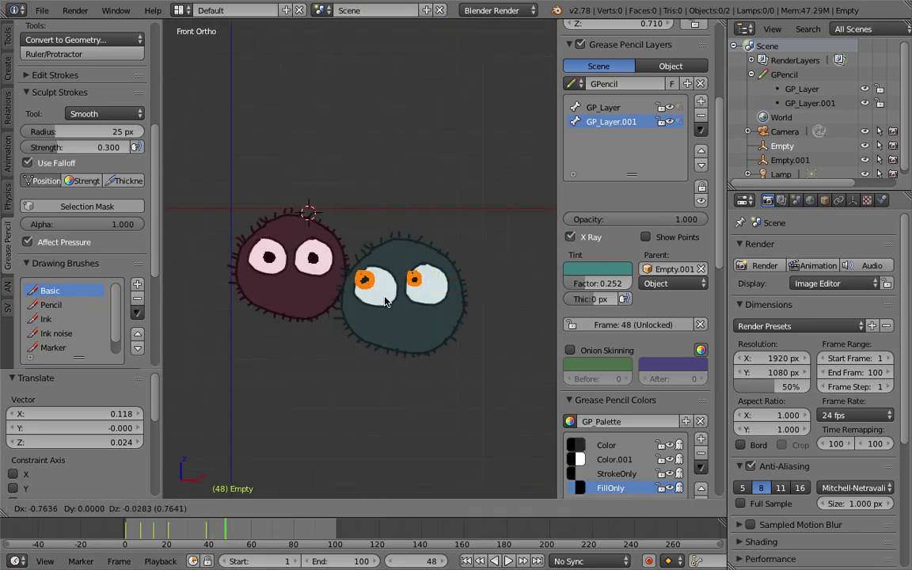
{"action": "left_click", "coordinate": [387, 303]}
{"action": "key", "text": "alt+a"}
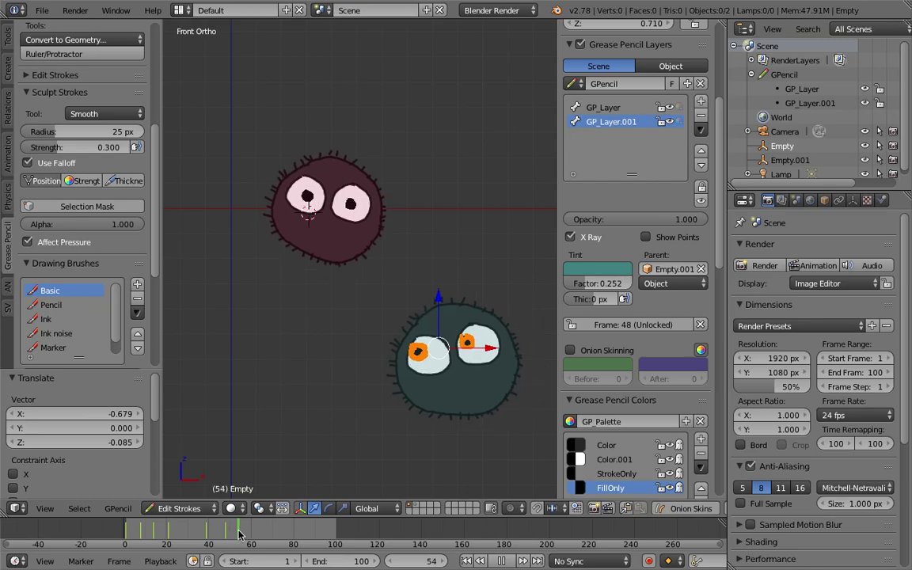
Stop playback at frame 58 and move both teal pupils about 0.311 in X and 0.255 in Z
{"action": "key", "text": "alt+a"}
{"action": "key", "text": "g"}
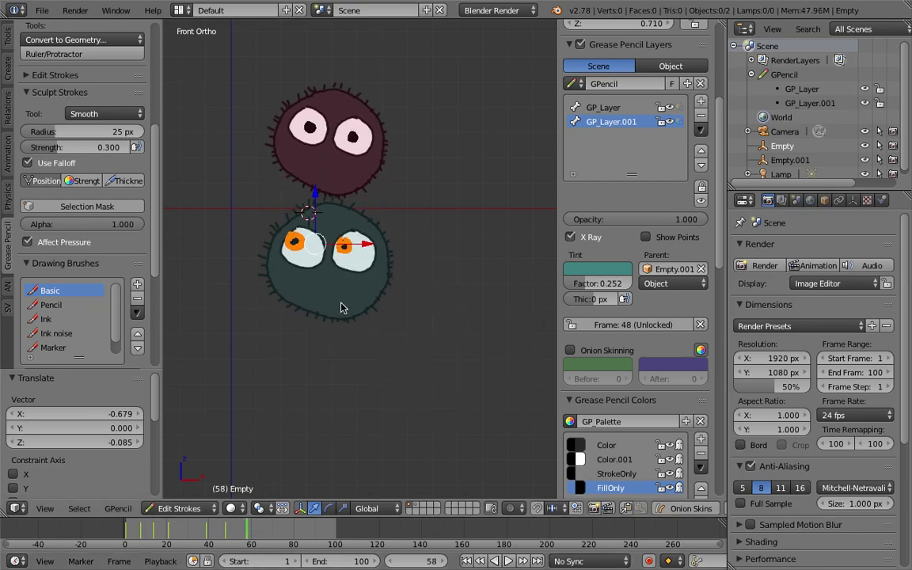
{"action": "left_click", "coordinate": [355, 302]}
Advance to frame 68 and move both teal pupils about 0.407 in X and -0.373 in Z
{"action": "key", "text": "alt+a"}
{"action": "key", "text": "alt+a"}
{"action": "scroll", "coordinate": [310, 331], "scroll_direction": "down", "scroll_amount": 1}
{"action": "middle_click_drag", "start_coordinate": [284, 202], "coordinate": [312, 220], "text": "shift"}
{"action": "key", "text": "g"}
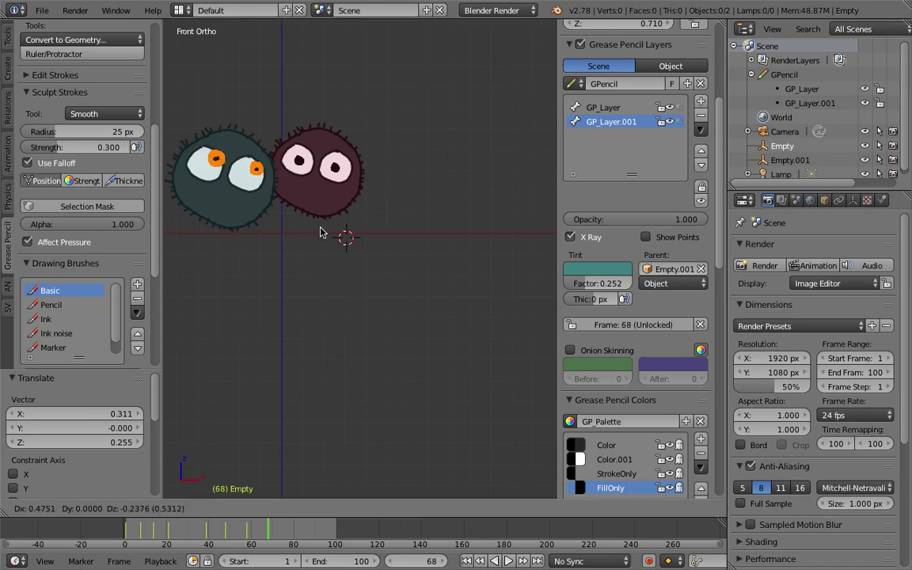
{"action": "left_click", "coordinate": [318, 240]}
Go to frame 80 and move both teal pupils about -0.354 in X and 0.141 in Z
{"action": "key", "text": "alt+a"}
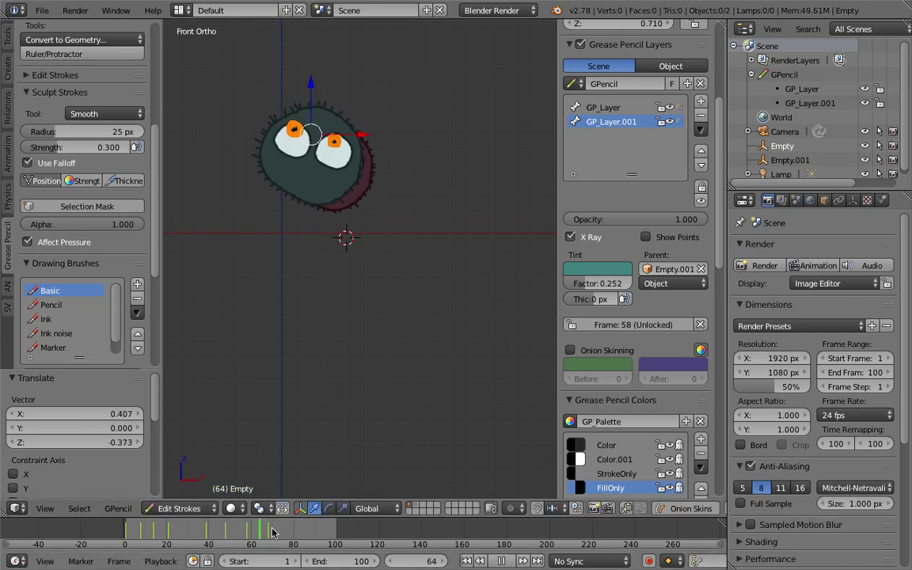
{"action": "mouse_move", "coordinate": [282, 534]}
{"action": "left_mouse_down"}
{"action": "mouse_move", "coordinate": [309, 534]}
{"action": "mouse_move", "coordinate": [301, 496]}
{"action": "mouse_move", "coordinate": [294, 519]}
{"action": "mouse_move", "coordinate": [323, 516]}
{"action": "left_mouse_up"}
{"action": "key", "text": "alt+a"}
{"action": "left_click", "coordinate": [293, 521]}
{"action": "key", "text": "g"}
{"action": "left_click", "coordinate": [282, 373]}
At frame 94, reposition both teal pupils and leave stroke editing
{"action": "key", "text": "g"}
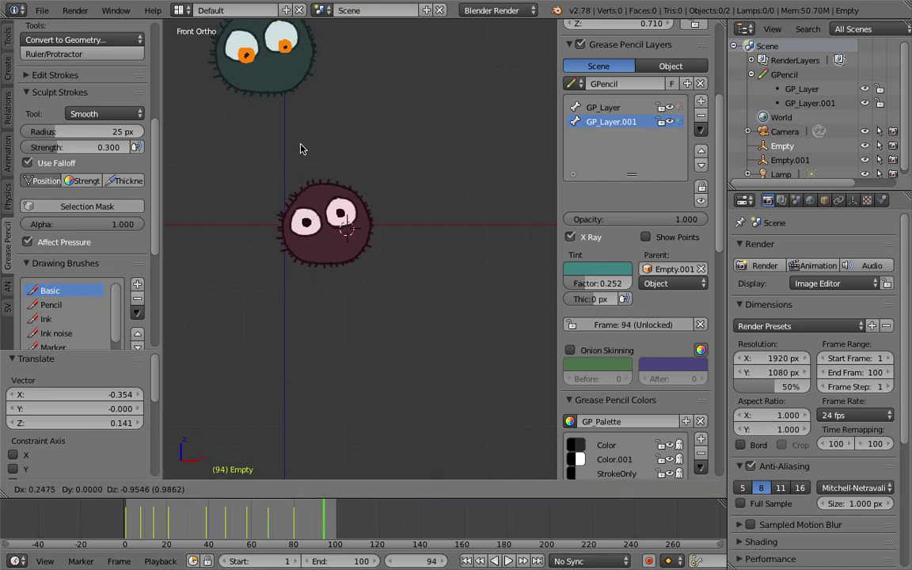
{"action": "left_click", "coordinate": [367, 171]}
{"action": "key", "text": "Tab"}
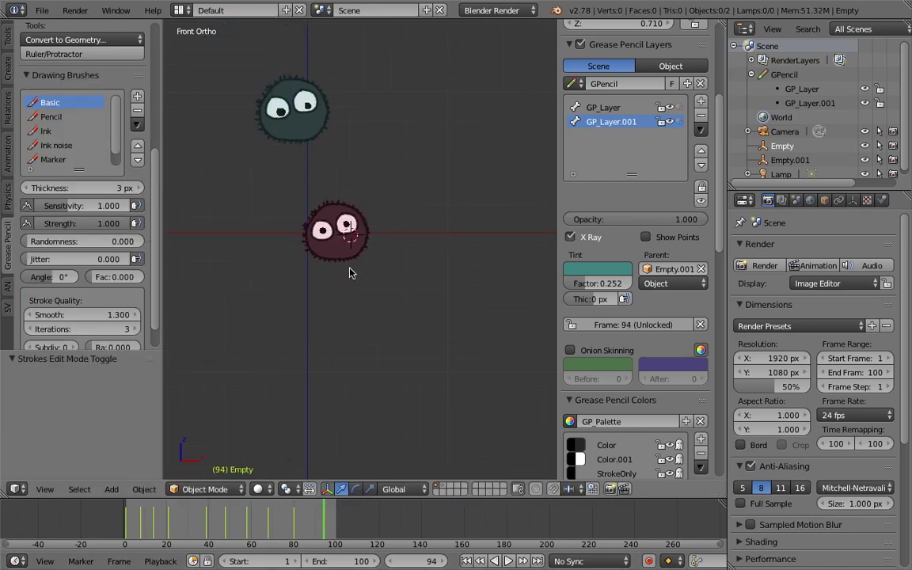
Look over the new keyframe type options at frame 94 and save the file
{"action": "left_click_drag", "start_coordinate": [306, 525], "coordinate": [323, 516]}
{"action": "left_click", "coordinate": [678, 562]}
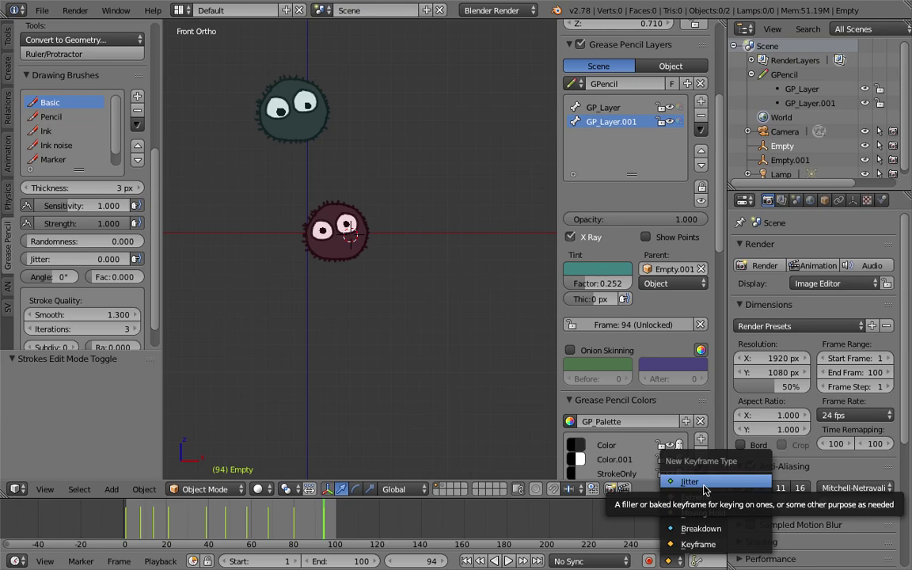
{"action": "key", "text": "ctrl+s"}
{"action": "left_click", "coordinate": [336, 296]}
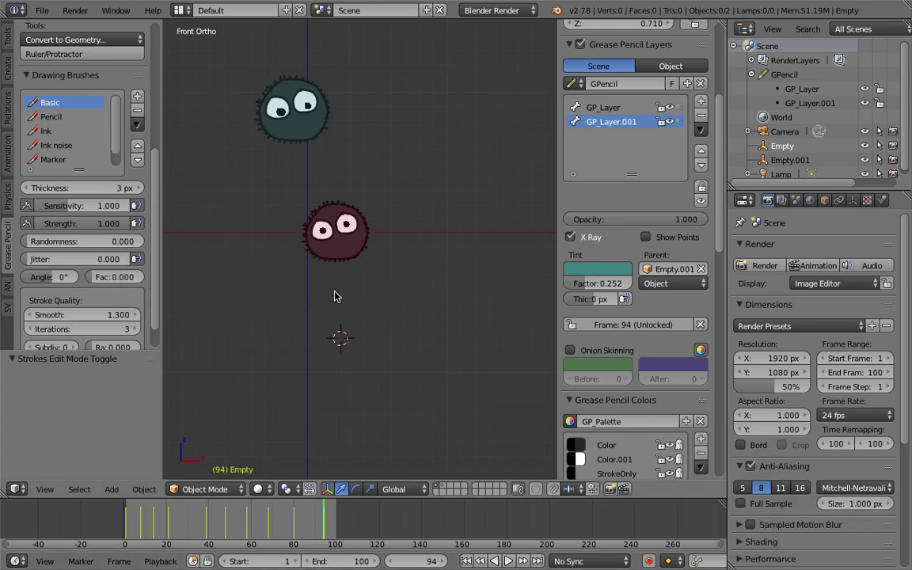
Play the animation from near the start, stop it and scrub to frame 34
{"action": "left_click_drag", "start_coordinate": [301, 523], "coordinate": [142, 513]}
{"action": "key", "text": "alt+a"}
{"action": "key", "text": "Escape"}
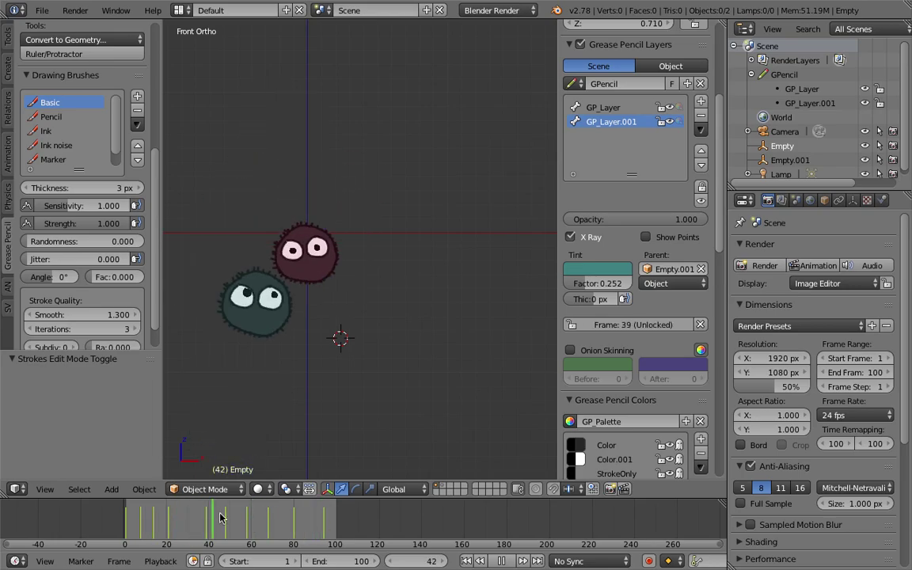
{"action": "key", "text": "alt+a"}
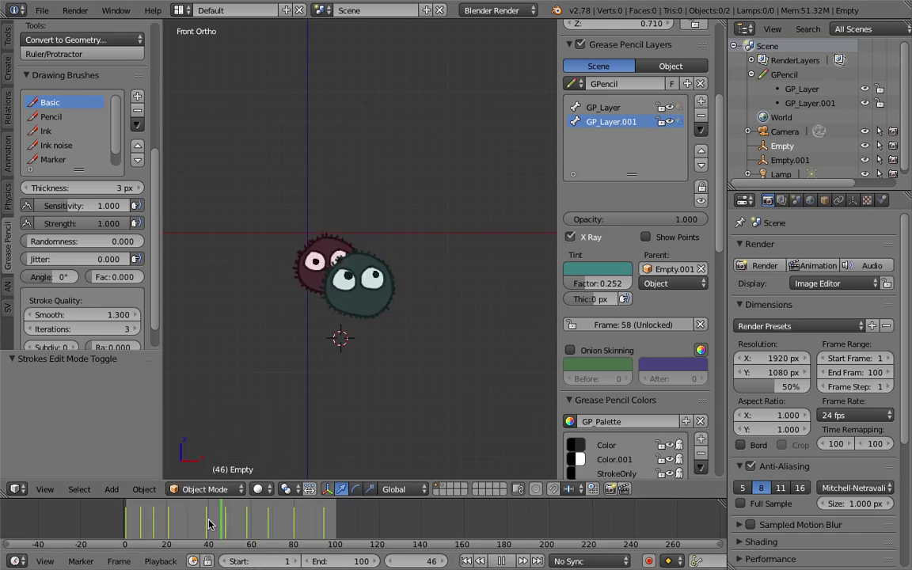
{"action": "left_click_drag", "start_coordinate": [209, 521], "coordinate": [196, 520]}
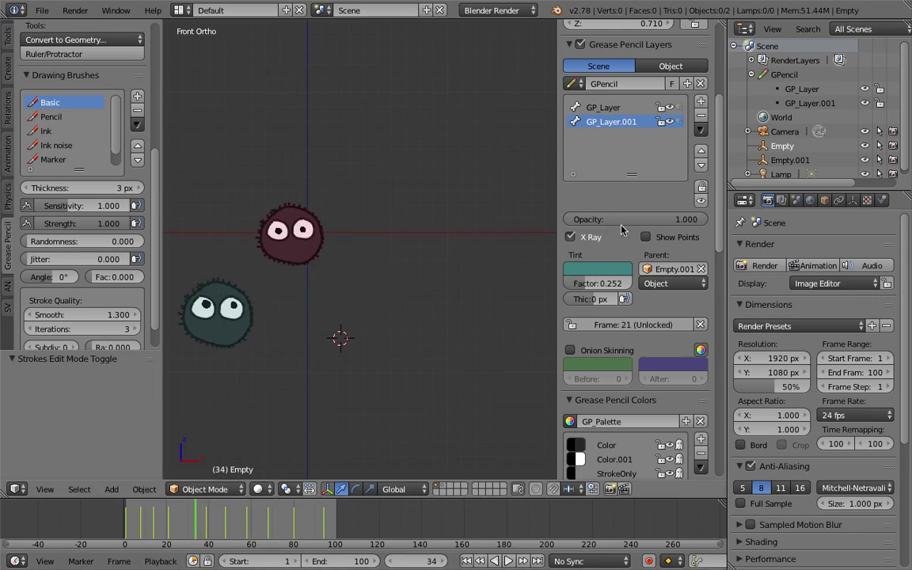
Try out the opacity of GP_Layer.001 and GP_Layer, returning both to 1.000
{"action": "mouse_move", "coordinate": [626, 220]}
{"action": "left_mouse_down"}
{"action": "mouse_move", "coordinate": [574, 219]}
{"action": "mouse_move", "coordinate": [641, 219]}
{"action": "mouse_move", "coordinate": [564, 219]}
{"action": "mouse_move", "coordinate": [708, 219]}
{"action": "left_mouse_up"}
{"action": "left_click", "coordinate": [603, 108]}
{"action": "left_click_drag", "start_coordinate": [622, 219], "coordinate": [708, 219]}
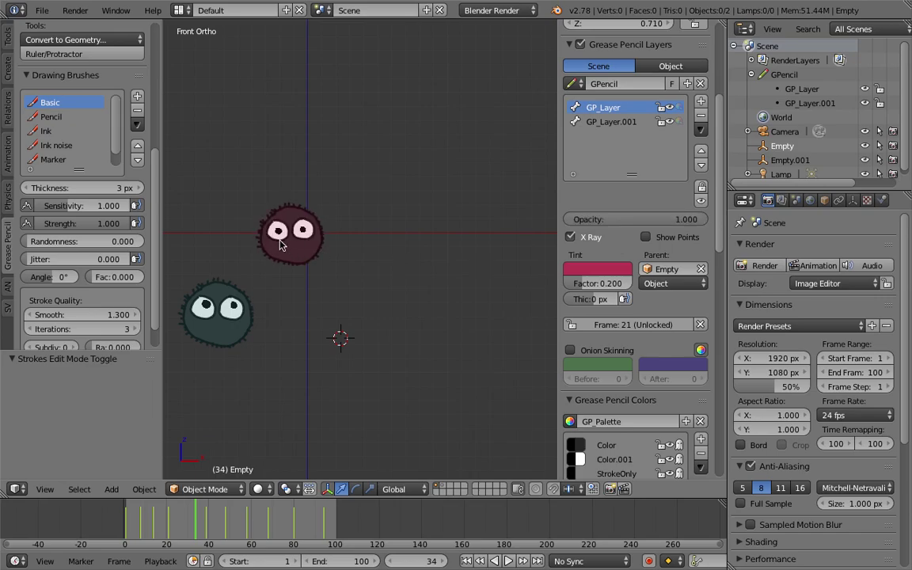
Play the animation of both characters, stop at frame 45 and save the file
{"action": "middle_click_drag", "start_coordinate": [277, 230], "coordinate": [343, 232], "text": "shift"}
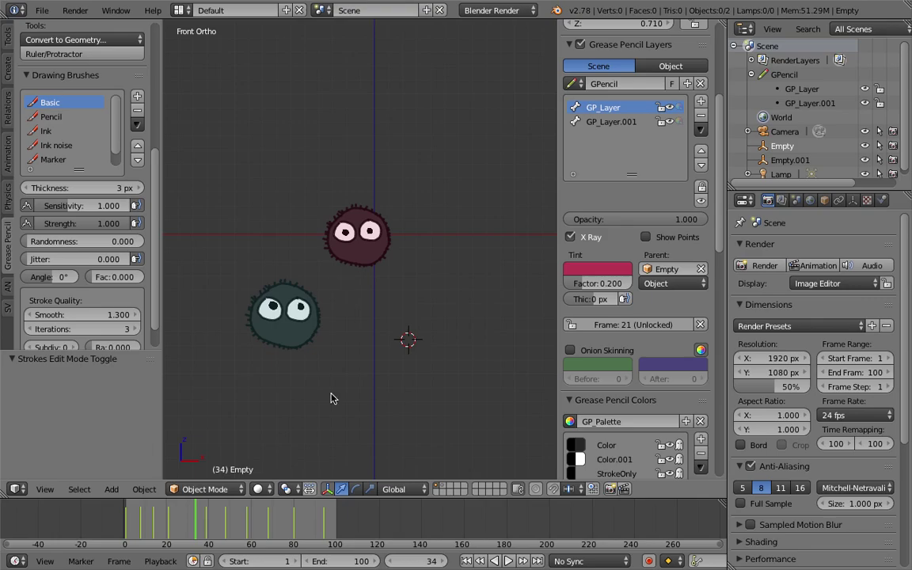
{"action": "key", "text": "alt+a"}
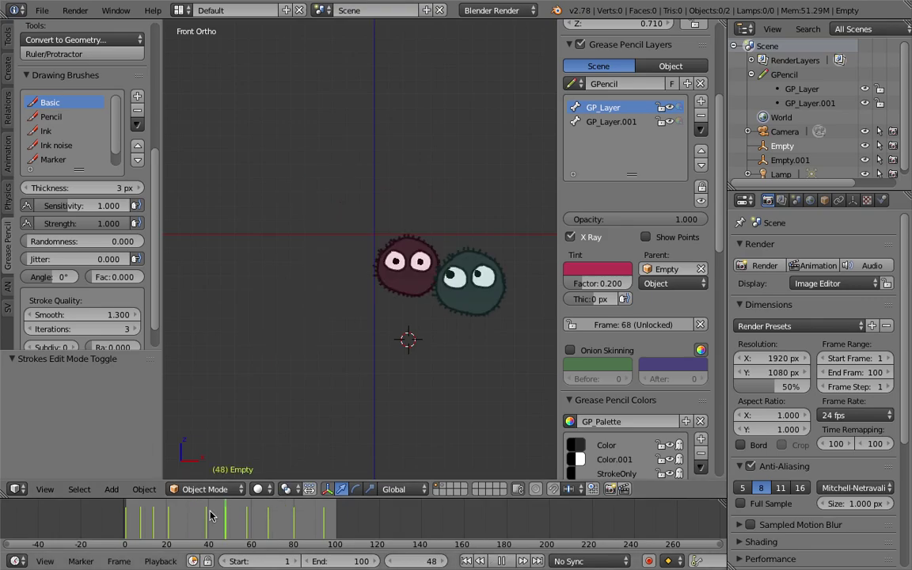
{"action": "key", "text": "alt+a"}
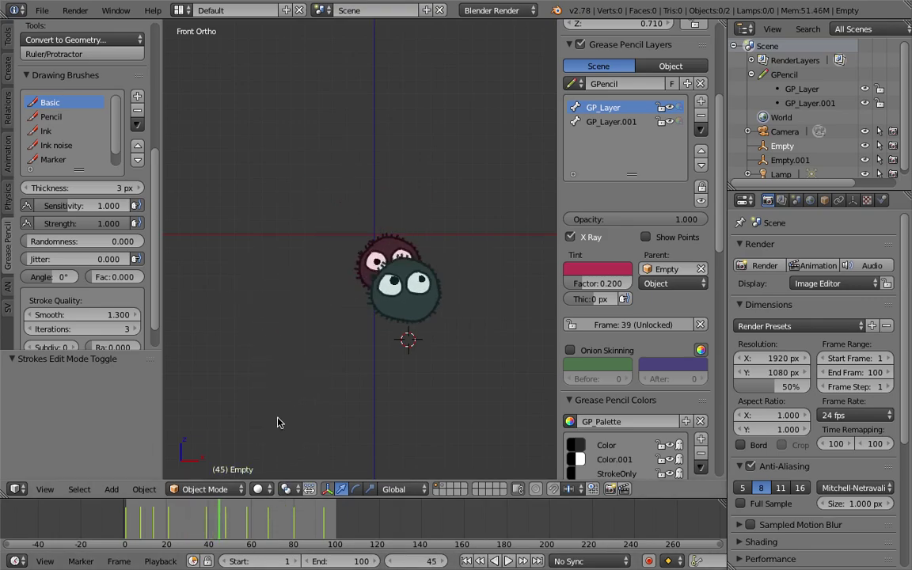
{"action": "left_click", "coordinate": [42, 10]}
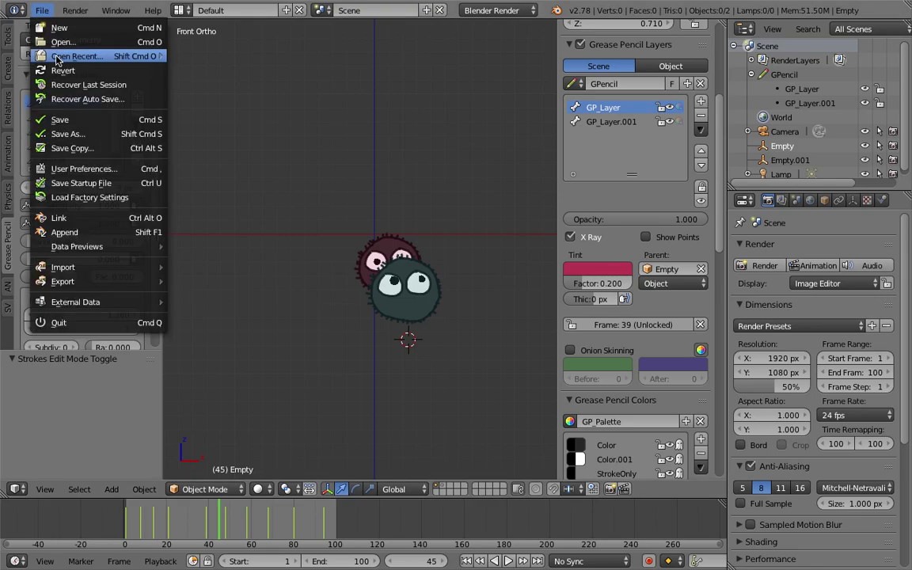
{"action": "left_click", "coordinate": [51, 118]}
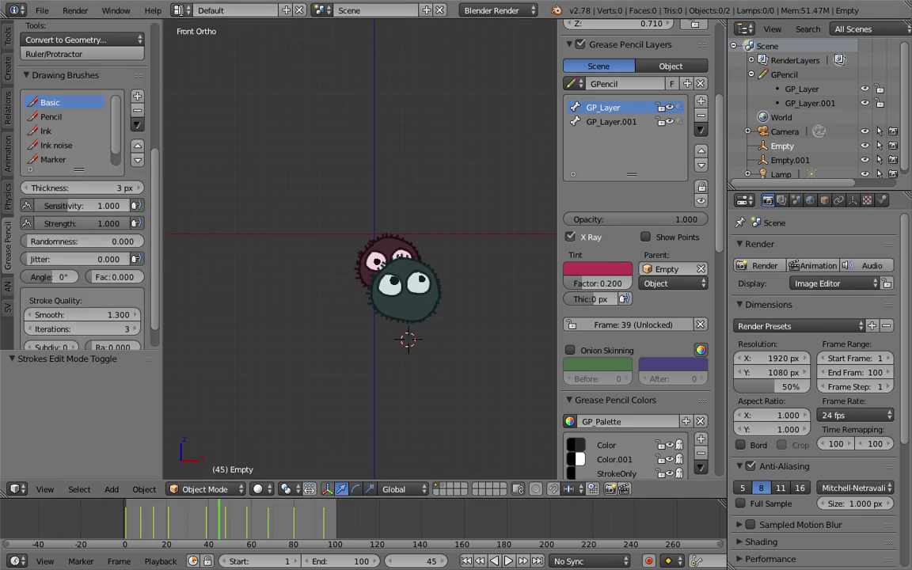
Switch to the Compositing screen layout with the Animation Nodes tree and save the file
{"action": "left_click", "coordinate": [181, 10]}
{"action": "left_click", "coordinate": [210, 59]}
{"action": "scroll", "coordinate": [463, 422], "scroll_direction": "up", "scroll_amount": 5}
{"action": "key", "text": "ctrl+s"}
{"action": "left_click", "coordinate": [443, 362]}
{"action": "scroll", "coordinate": [451, 174], "scroll_direction": "up", "scroll_amount": 1}
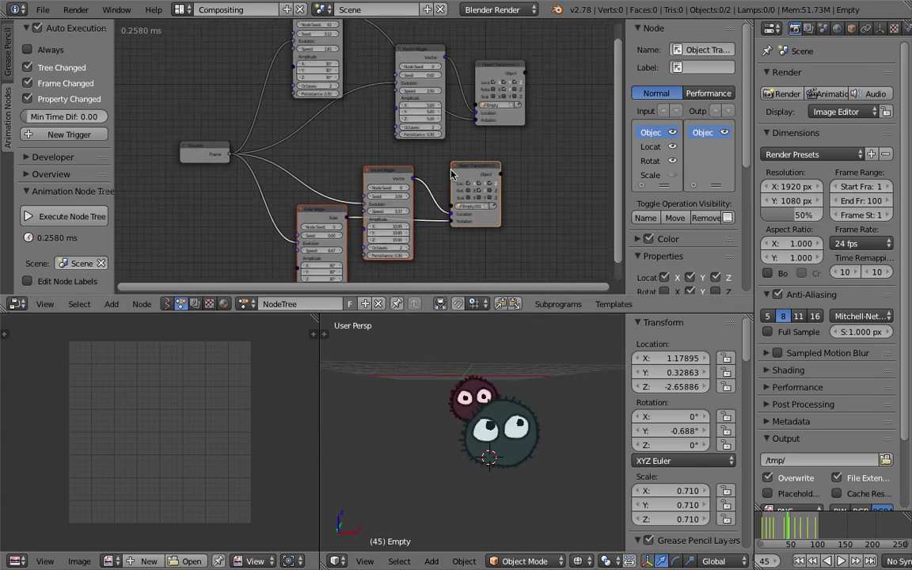
Move Empty.001's Object Transforms node away from the wiggle nodes and make the node editor taller
{"action": "middle_click_drag", "start_coordinate": [452, 174], "coordinate": [441, 180]}
{"action": "left_click_drag", "start_coordinate": [453, 174], "coordinate": [491, 179]}
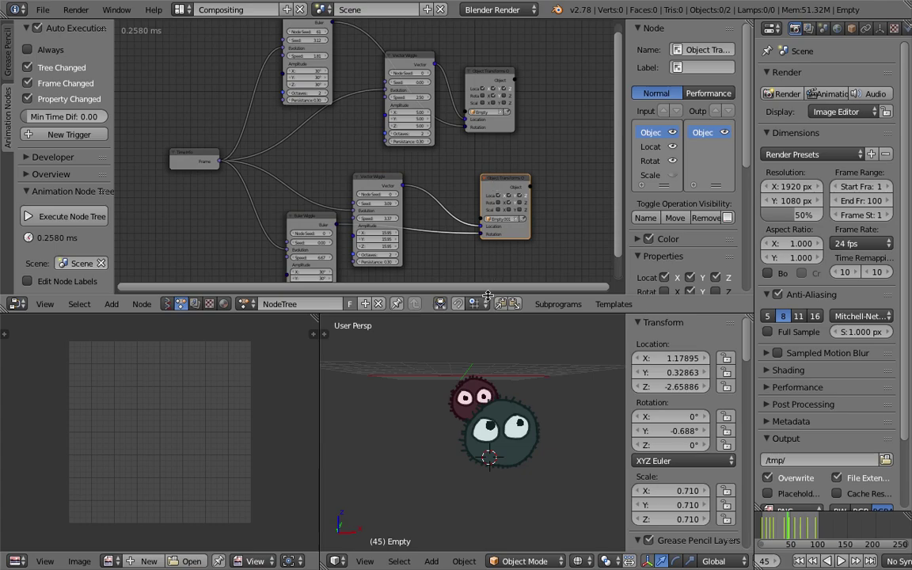
{"action": "left_click_drag", "start_coordinate": [499, 314], "coordinate": [499, 339]}
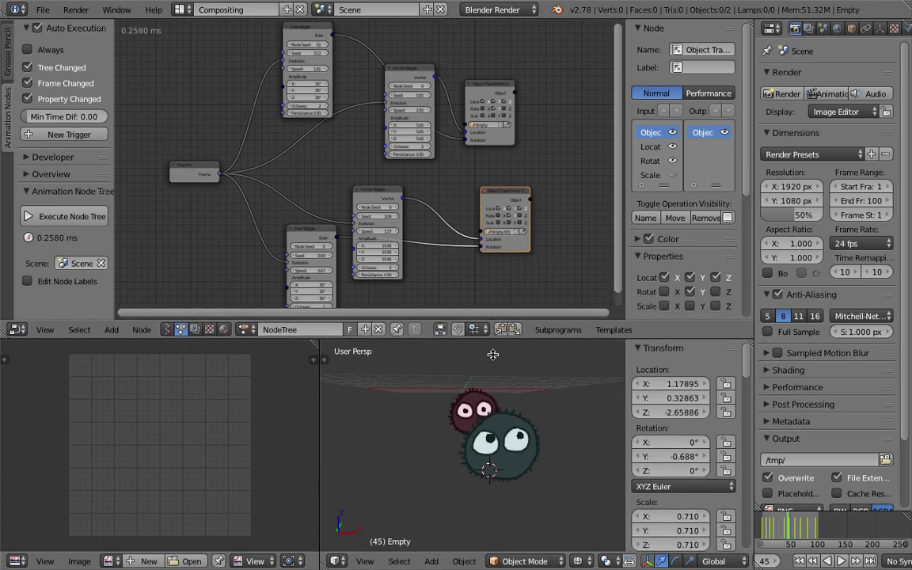
{"action": "middle_click_drag", "start_coordinate": [426, 260], "coordinate": [445, 195]}
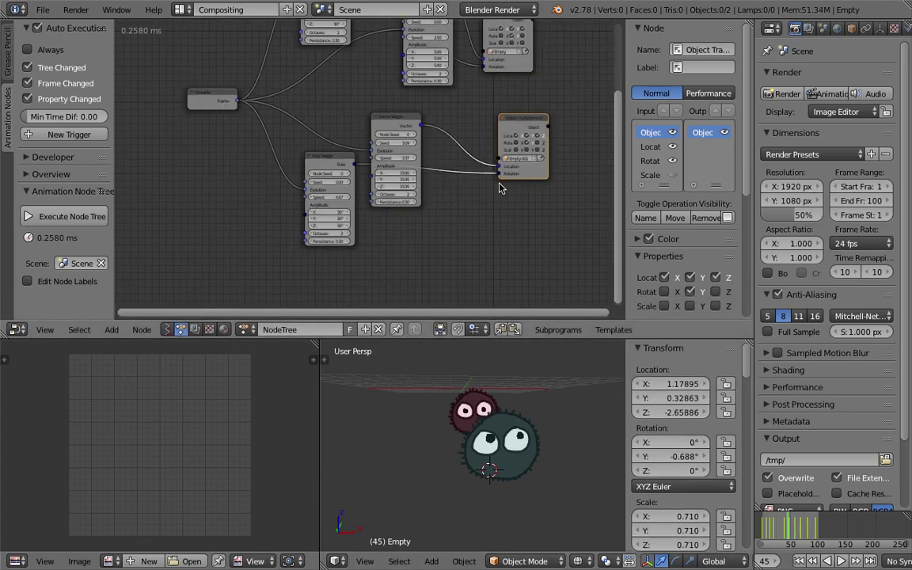
{"action": "left_click_drag", "start_coordinate": [536, 180], "coordinate": [556, 192]}
{"action": "left_click", "coordinate": [444, 186]}
{"action": "scroll", "coordinate": [536, 163], "scroll_direction": "up", "scroll_amount": 1}
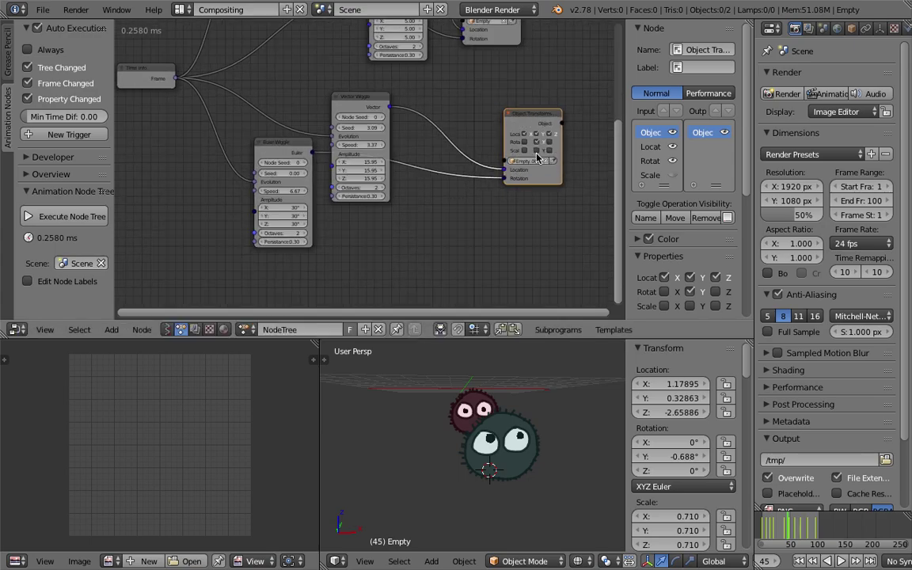
Enable Scale on X, Y and Z in Empty.001's Object Transforms node, set its X scale to 0.70 and save
{"action": "left_click", "coordinate": [525, 150]}
{"action": "left_click_drag", "start_coordinate": [532, 117], "coordinate": [558, 112]}
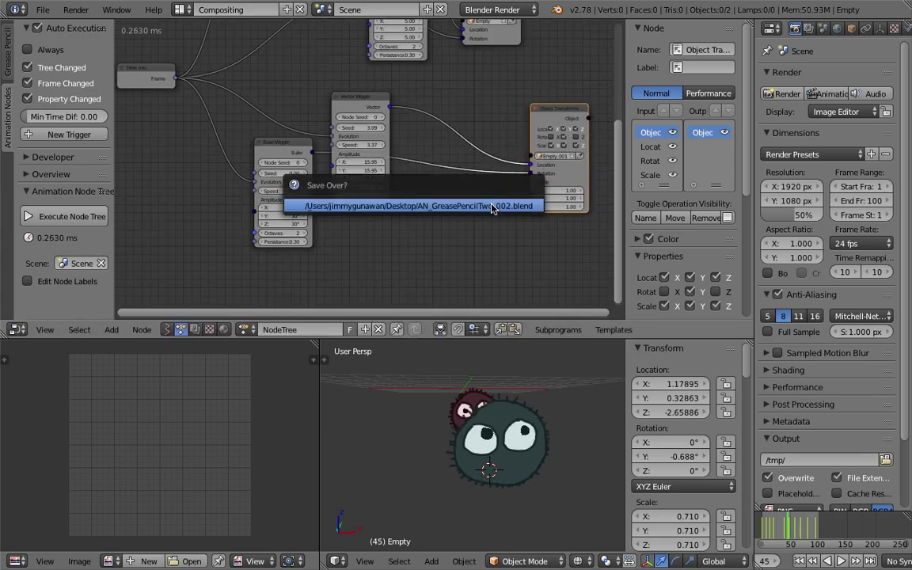
{"action": "left_click_drag", "start_coordinate": [560, 191], "coordinate": [536, 191]}
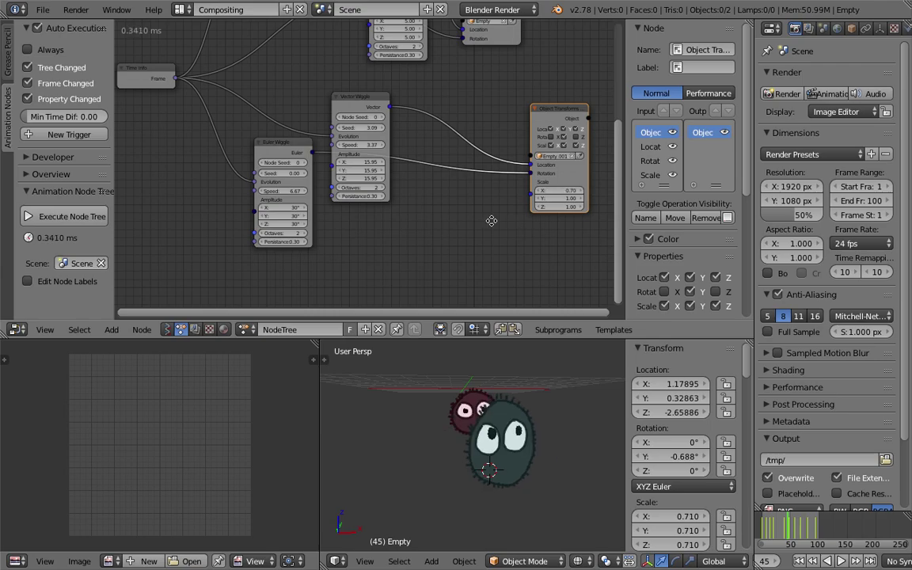
{"action": "middle_click_drag", "start_coordinate": [514, 227], "coordinate": [504, 205]}
{"action": "key", "text": "ctrl+s"}
{"action": "left_click", "coordinate": [467, 197]}
Add a Vector from Value node and connect its vector to the Scale input of Empty.001's Object Transforms node
{"action": "scroll", "coordinate": [433, 200], "scroll_direction": "down", "scroll_amount": 1}
{"action": "key", "text": "ctrl+a"}
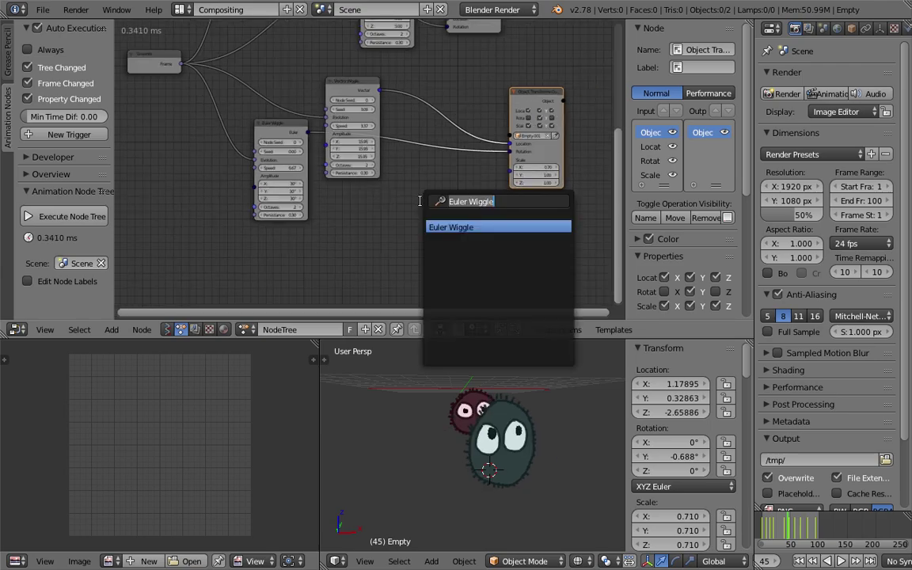
{"action": "type", "text": "float"}
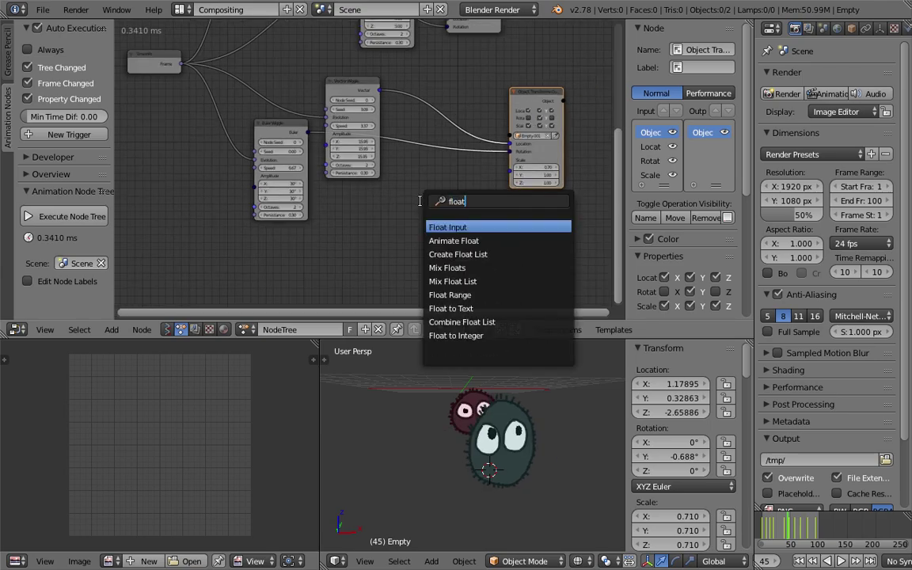
{"action": "type", "text": " v"}
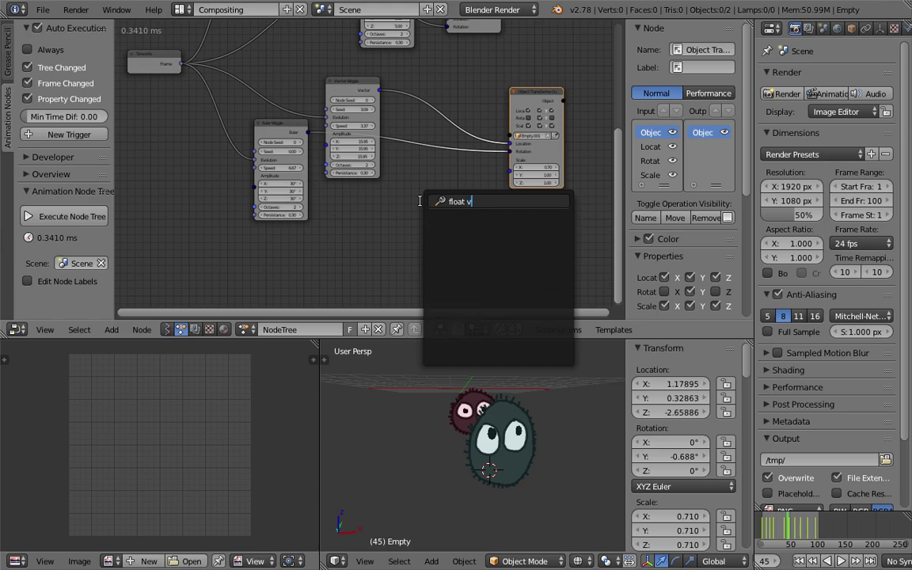
{"action": "type", "text": "vector f"}
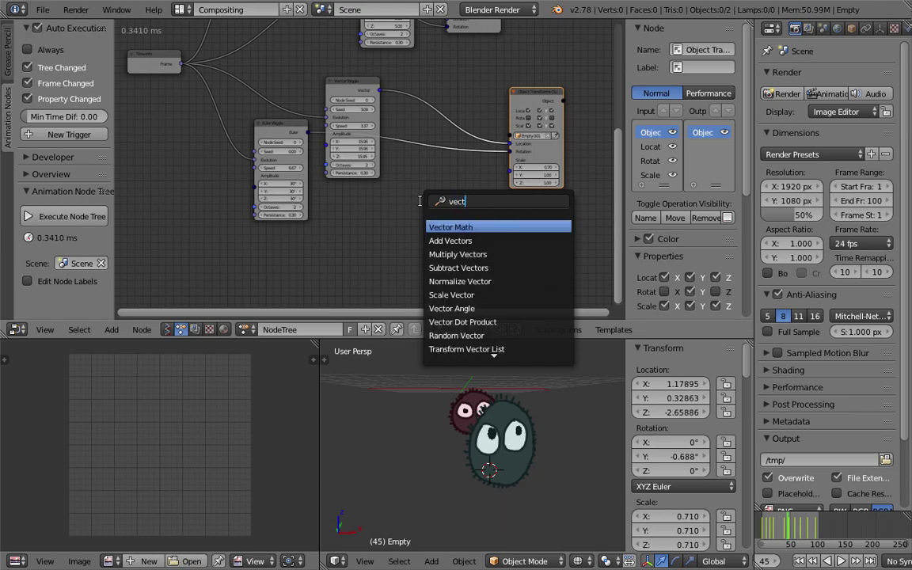
{"action": "key", "text": "Return"}
{"action": "left_click", "coordinate": [421, 201]}
{"action": "key", "text": "ctrl+s"}
{"action": "left_click", "coordinate": [421, 201]}
{"action": "left_click_drag", "start_coordinate": [476, 213], "coordinate": [510, 162]}
Add a Number Wiggle node feeding the Vector from Value input, with its Evolution driven by the Time Info frame
{"action": "key", "text": "shift+a"}
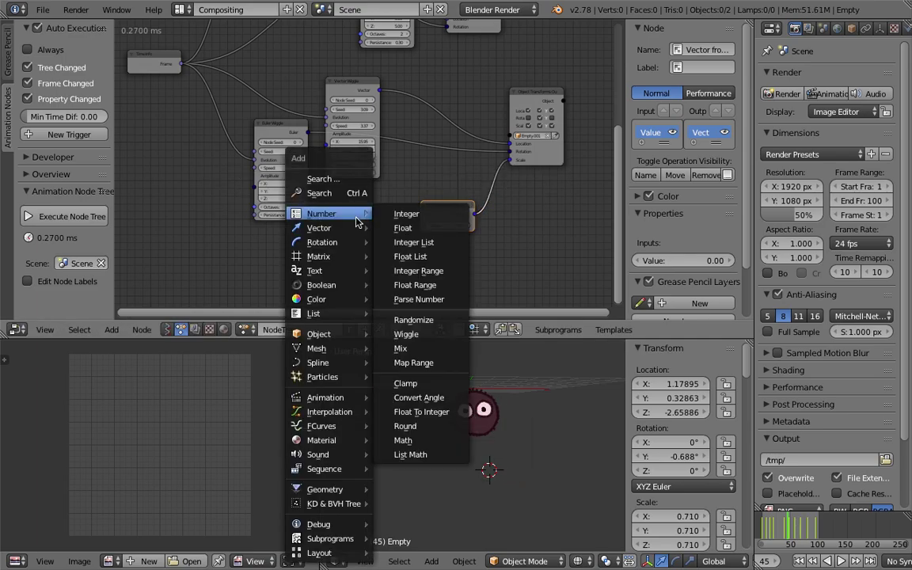
{"action": "mouse_move", "coordinate": [330, 412]}
{"action": "key", "text": "Escape"}
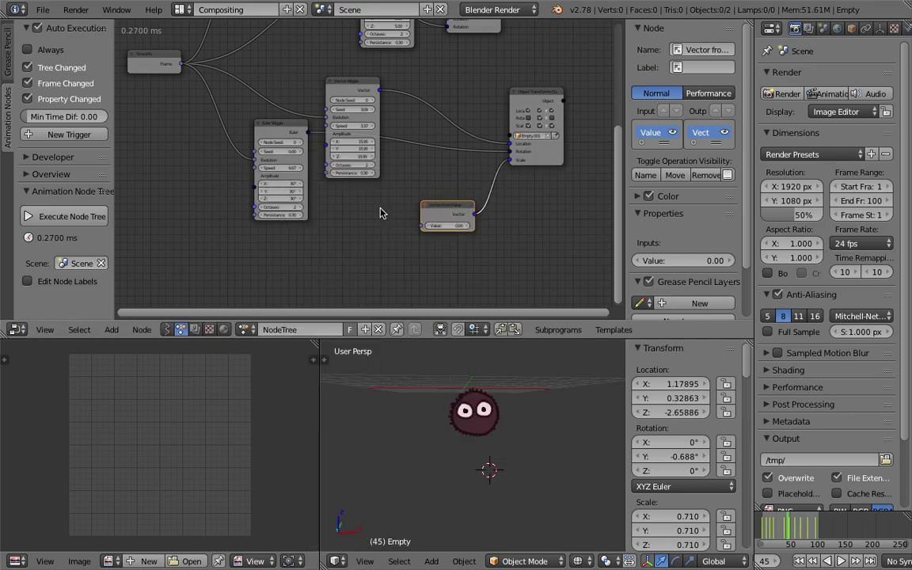
{"action": "key", "text": "shift+a"}
{"action": "left_click", "coordinate": [345, 196]}
{"action": "type", "text": "wiggle"}
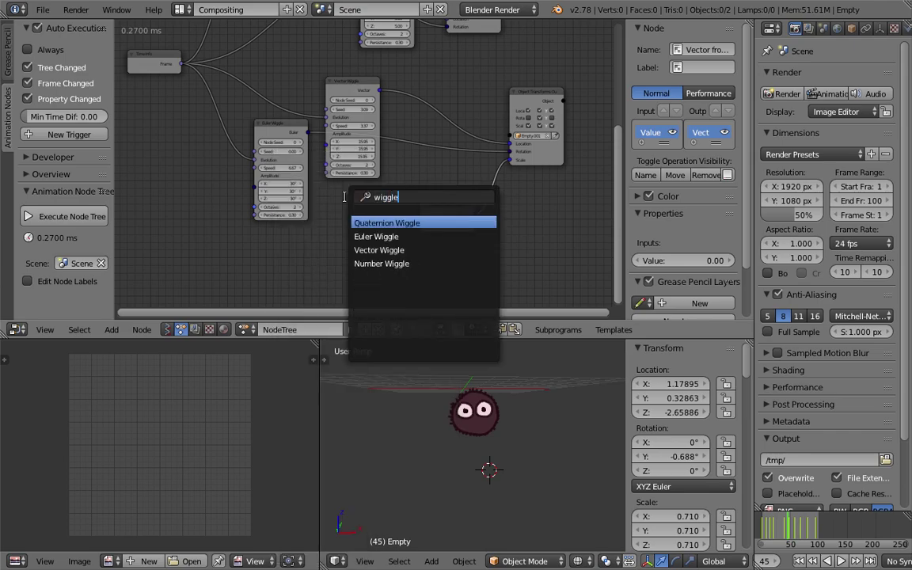
{"action": "type", "text": " nnumbe"}
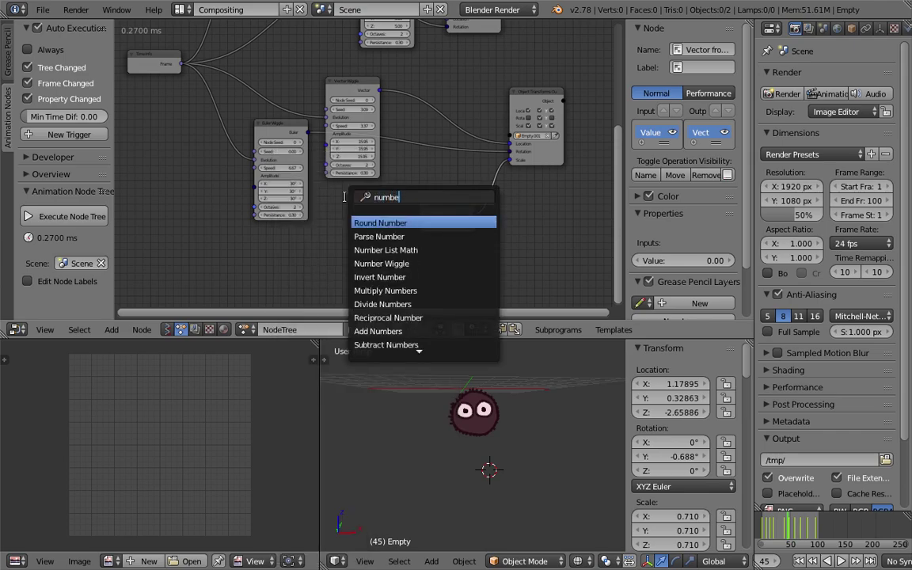
{"action": "type", "text": "r"}
{"action": "key", "text": "Return"}
{"action": "left_click", "coordinate": [311, 176]}
{"action": "left_click_drag", "start_coordinate": [400, 209], "coordinate": [423, 226]}
{"action": "left_click_drag", "start_coordinate": [178, 66], "coordinate": [345, 238]}
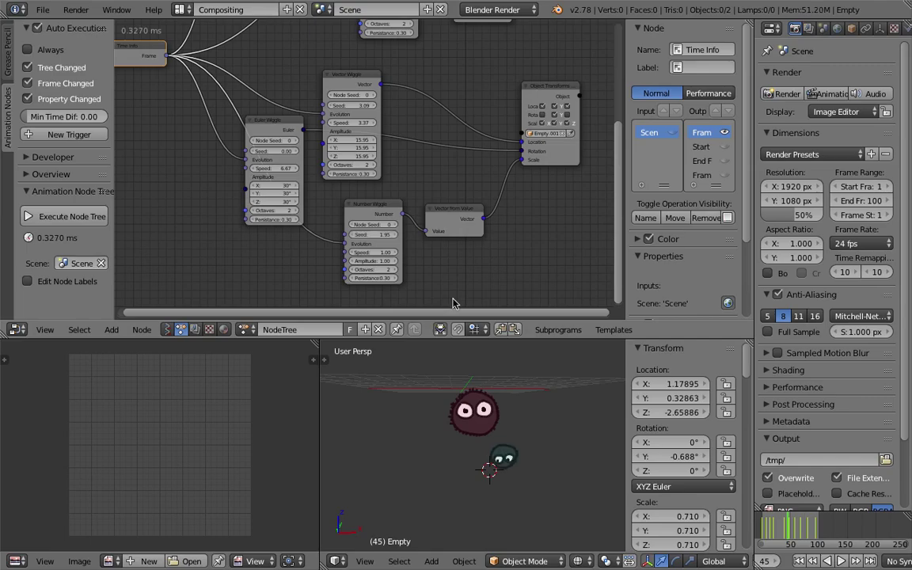
Space the Number Wiggle and Vector from Value nodes apart to leave a gap between them
{"action": "scroll", "coordinate": [454, 300], "scroll_direction": "up", "scroll_amount": 1}
{"action": "left_click_drag", "start_coordinate": [386, 214], "coordinate": [344, 221]}
{"action": "left_click_drag", "start_coordinate": [477, 220], "coordinate": [495, 207]}
{"action": "middle_click_drag", "start_coordinate": [393, 198], "coordinate": [373, 172]}
{"action": "left_click_drag", "start_coordinate": [316, 198], "coordinate": [297, 215]}
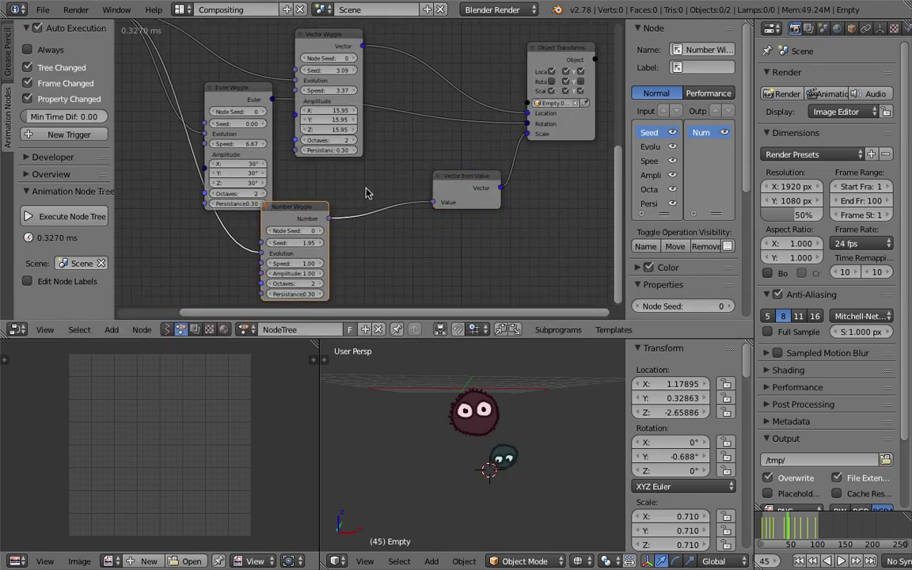
Insert a Map Range node on the link between Number Wiggle and Vector from Value
{"action": "key", "text": "ctrl+a"}
{"action": "type", "text": "map"}
{"action": "key", "text": "Down"}
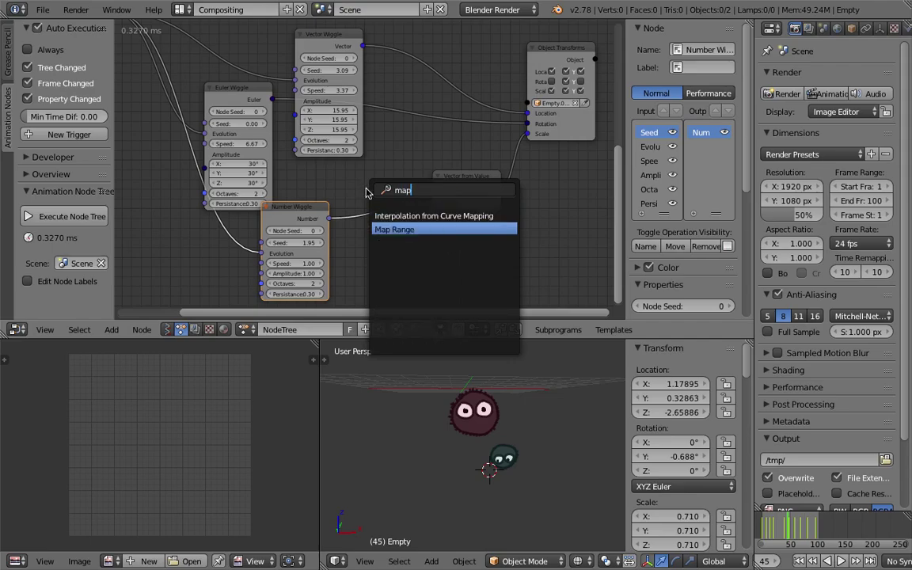
{"action": "key", "text": "Return"}
{"action": "left_click", "coordinate": [362, 194]}
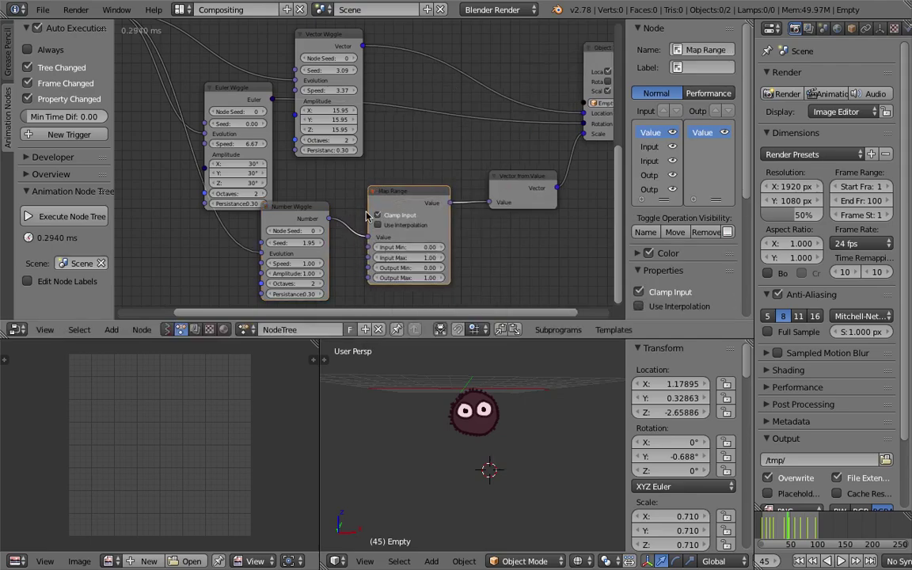
Set the Map Range node's Input Min to -1, Output Min to 0.18 and Output Max to 1.36
{"action": "scroll", "coordinate": [373, 226], "scroll_direction": "up", "scroll_amount": 3}
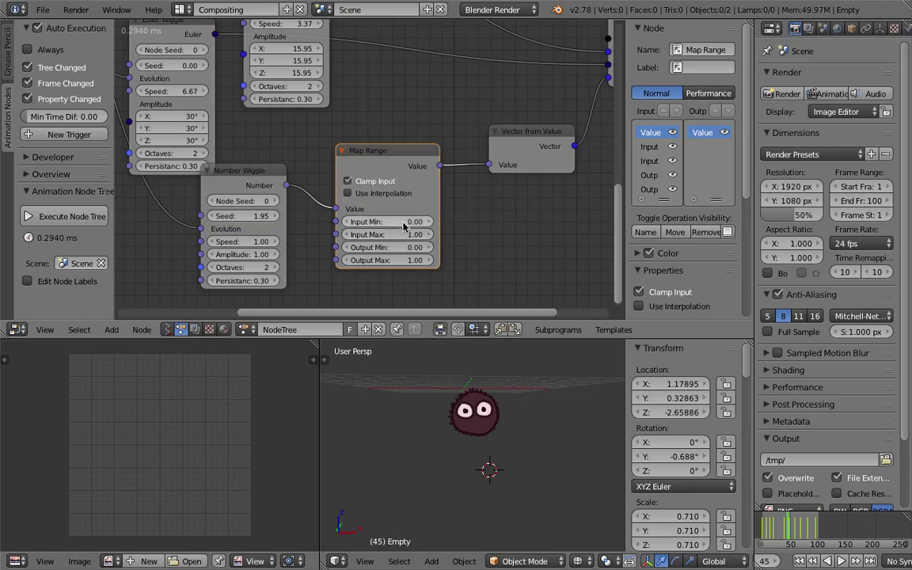
{"action": "type", "text": "-1"}
{"action": "key", "text": "Tab"}
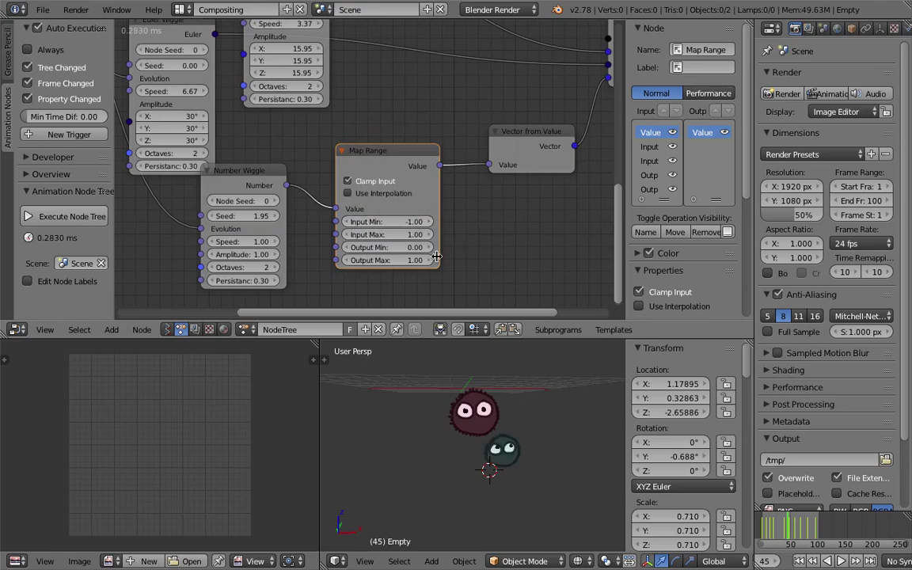
{"action": "left_click_drag", "start_coordinate": [388, 247], "coordinate": [484, 243]}
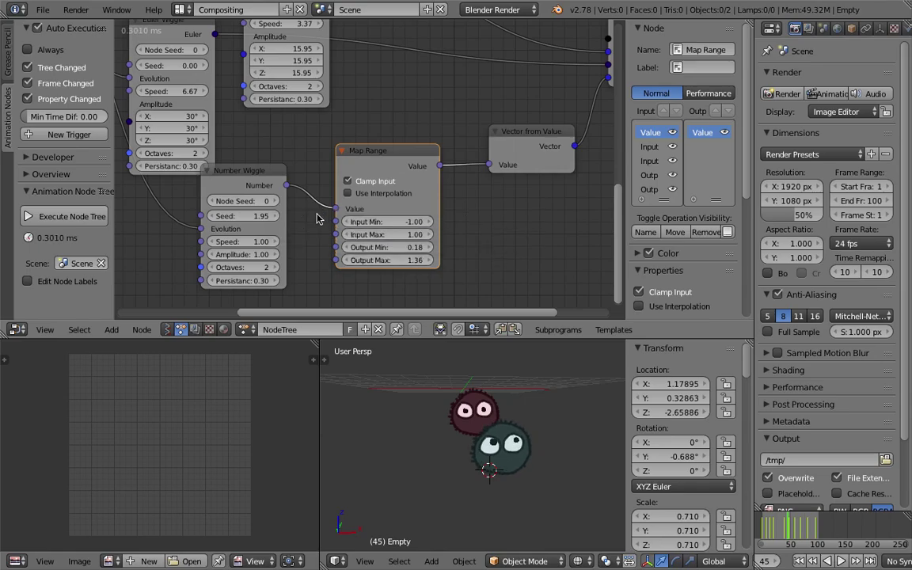
{"action": "scroll", "coordinate": [316, 219], "scroll_direction": "down", "scroll_amount": 1}
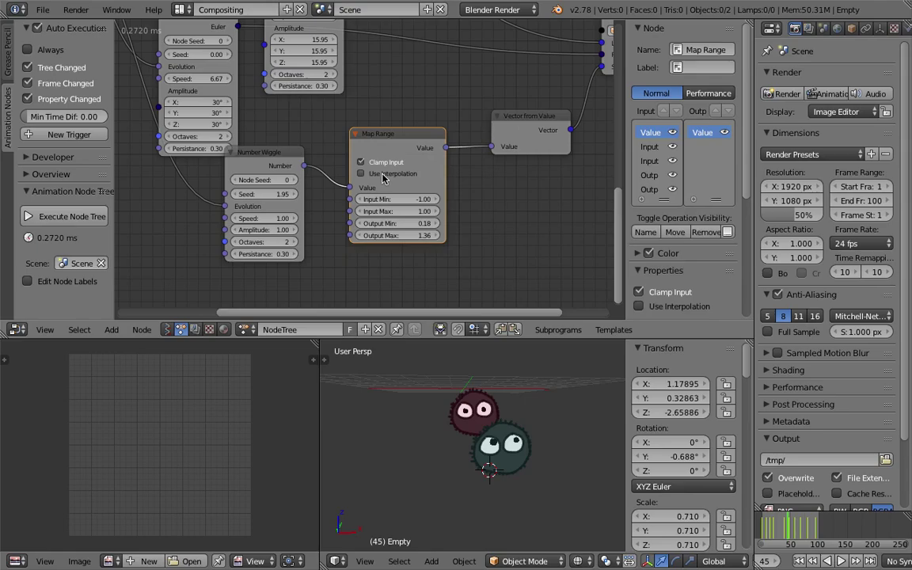
Play the animation from the first frame to check the teal character's scale wiggle
{"action": "left_click", "coordinate": [812, 561]}
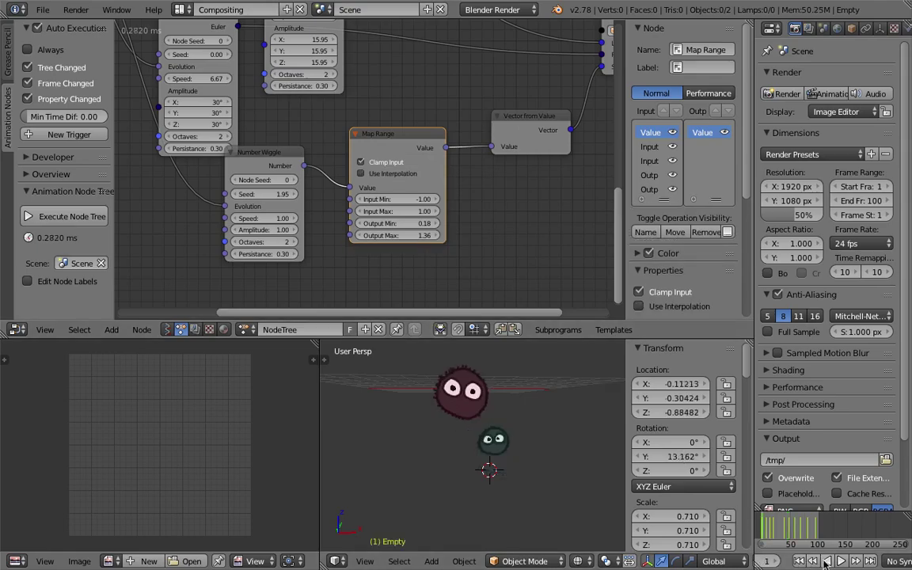
{"action": "left_click", "coordinate": [840, 560]}
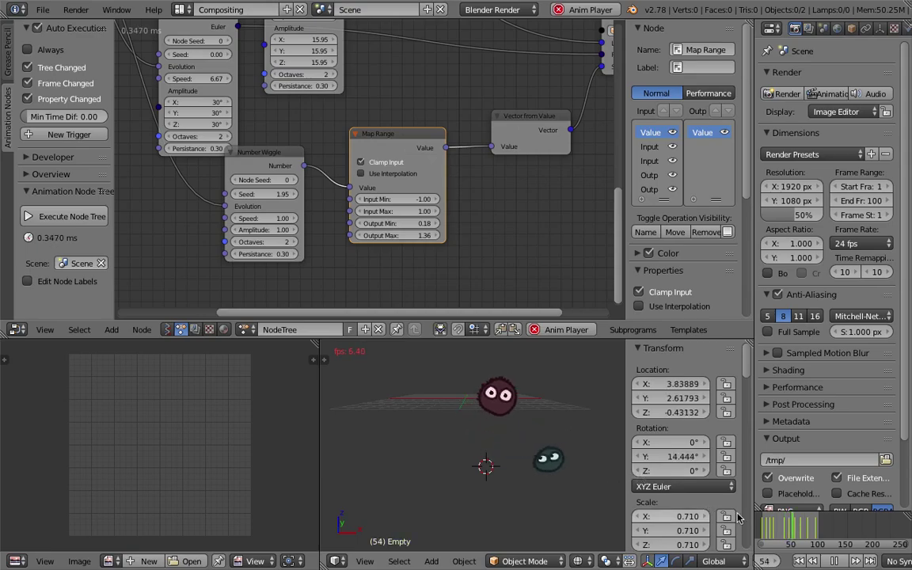
{"action": "left_click", "coordinate": [837, 560]}
{"action": "middle_click_drag", "start_coordinate": [488, 426], "coordinate": [467, 386]}
Duplicate the Vector from Value node and place the copy beside Empty's Object Transforms node
{"action": "middle_click_drag", "start_coordinate": [363, 150], "coordinate": [346, 208]}
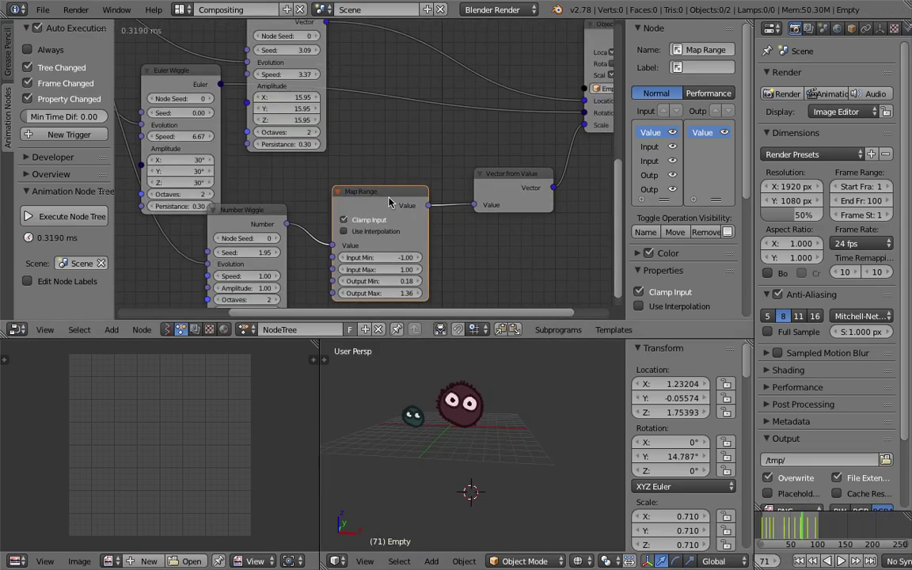
{"action": "left_click", "coordinate": [511, 190]}
{"action": "scroll", "coordinate": [440, 138], "scroll_direction": "down", "scroll_amount": 3}
{"action": "middle_click_drag", "start_coordinate": [439, 138], "coordinate": [473, 230]}
{"action": "scroll", "coordinate": [430, 198], "scroll_direction": "down", "scroll_amount": 2}
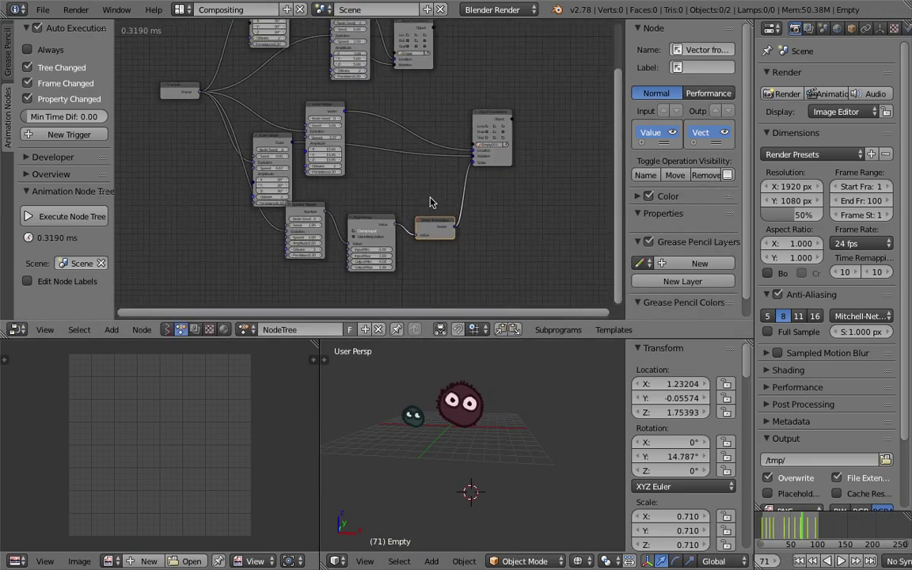
{"action": "middle_click_drag", "start_coordinate": [430, 198], "coordinate": [433, 265]}
{"action": "key", "text": "shift+d"}
{"action": "left_click", "coordinate": [419, 142]}
{"action": "left_click_drag", "start_coordinate": [417, 89], "coordinate": [502, 80]}
{"action": "scroll", "coordinate": [437, 161], "scroll_direction": "up", "scroll_amount": 4}
{"action": "left_click_drag", "start_coordinate": [437, 161], "coordinate": [485, 134]}
{"action": "scroll", "coordinate": [393, 139], "scroll_direction": "up", "scroll_amount": 1}
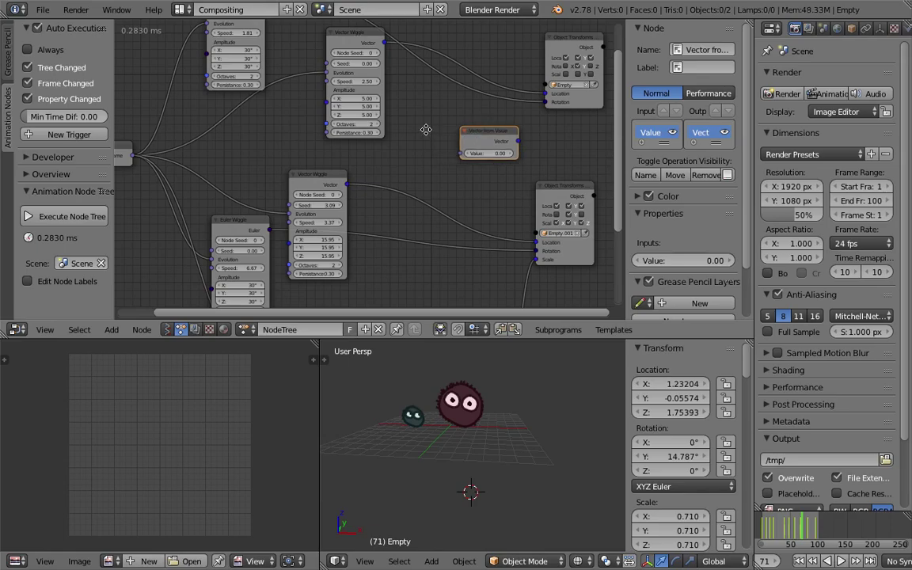
Shift Empty's Vector Wiggle node aside and add a Math node before the duplicated Vector from Value node
{"action": "left_click_drag", "start_coordinate": [367, 79], "coordinate": [334, 71]}
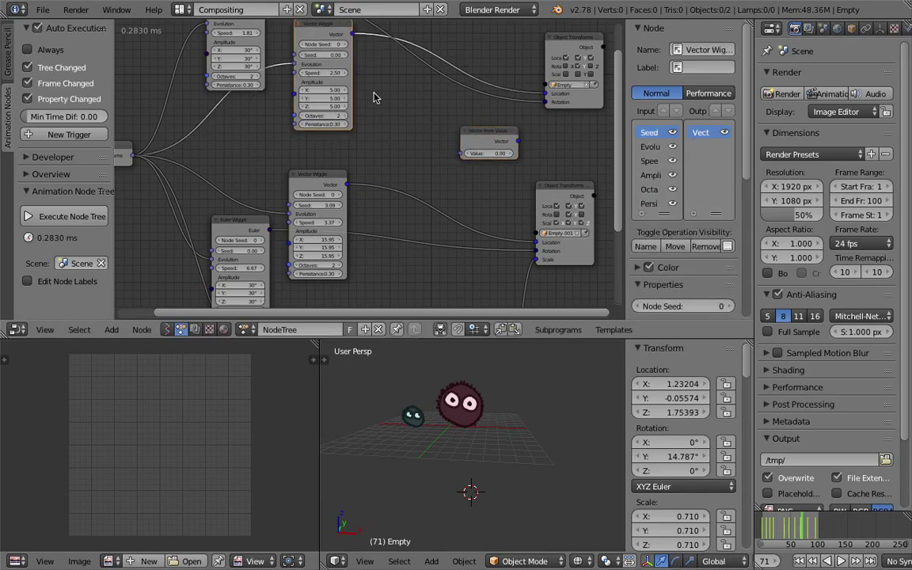
{"action": "key", "text": "ctrl+a"}
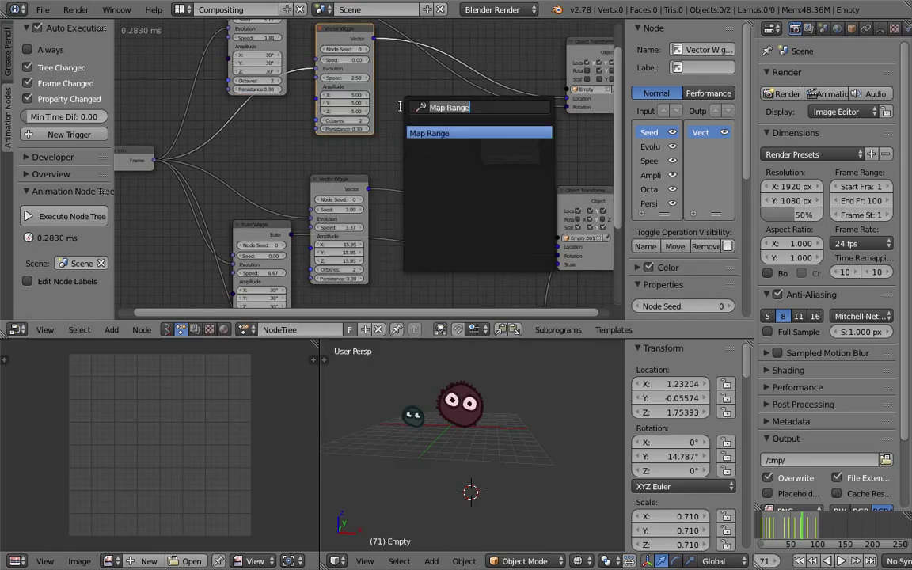
{"action": "type", "text": "mah"}
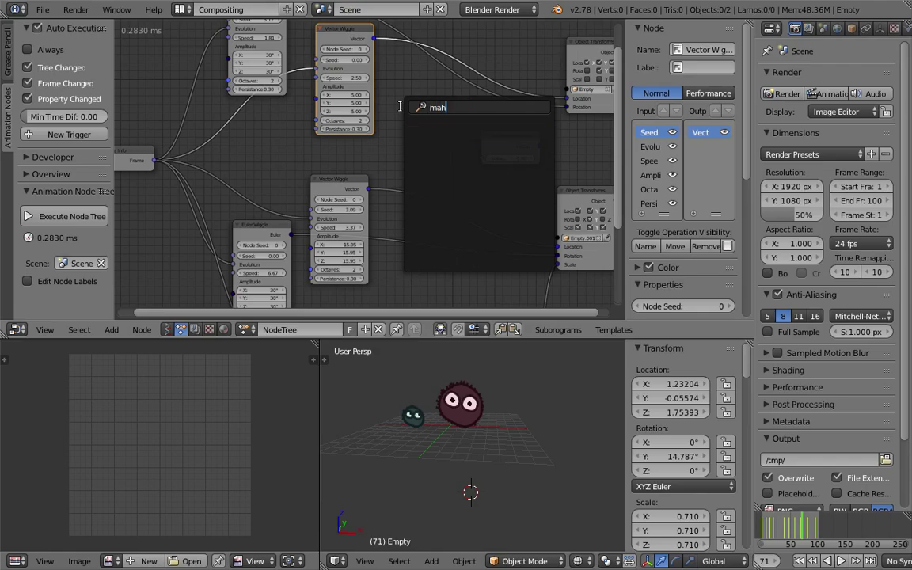
{"action": "key", "text": "BackSpace"}
{"action": "type", "text": "th"}
{"action": "key", "text": "Down"}
{"action": "key", "text": "Down"}
{"action": "key", "text": "Down"}
{"action": "key", "text": "Down"}
{"action": "key", "text": "Down"}
{"action": "key", "text": "Return"}
{"action": "left_click", "coordinate": [402, 110]}
Set the Math node's operation to Sine and connect the Time Info frame to its A input
{"action": "scroll", "coordinate": [428, 119], "scroll_direction": "up", "scroll_amount": 1}
{"action": "left_click", "coordinate": [448, 128]}
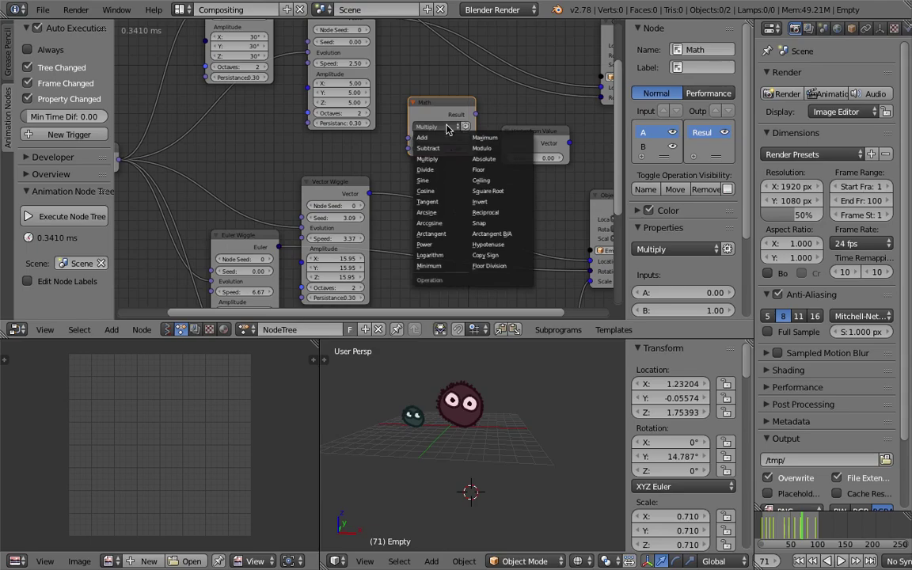
{"action": "left_click", "coordinate": [443, 181]}
{"action": "middle_click_drag", "start_coordinate": [326, 150], "coordinate": [363, 155]}
{"action": "left_click_drag", "start_coordinate": [203, 162], "coordinate": [470, 142]}
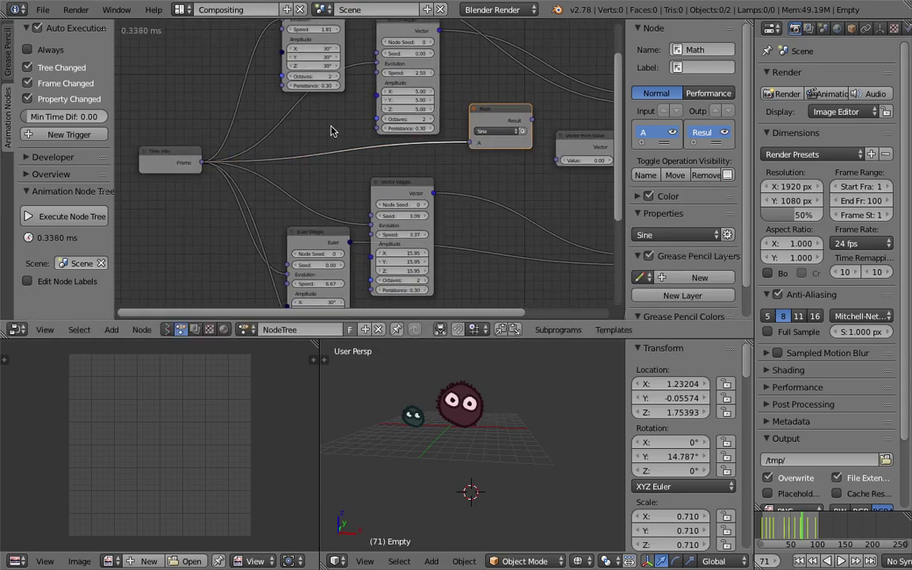
Insert a Multiply Math node on the link between Time Info and the Sine node, with B set to 0.20
{"action": "key", "text": "shift+a"}
{"action": "left_click", "coordinate": [330, 127]}
{"action": "type", "text": "math"}
{"action": "key", "text": "Down"}
{"action": "key", "text": "Down"}
{"action": "key", "text": "Down"}
{"action": "key", "text": "Down"}
{"action": "key", "text": "Down"}
{"action": "key", "text": "Return"}
{"action": "left_click", "coordinate": [348, 176]}
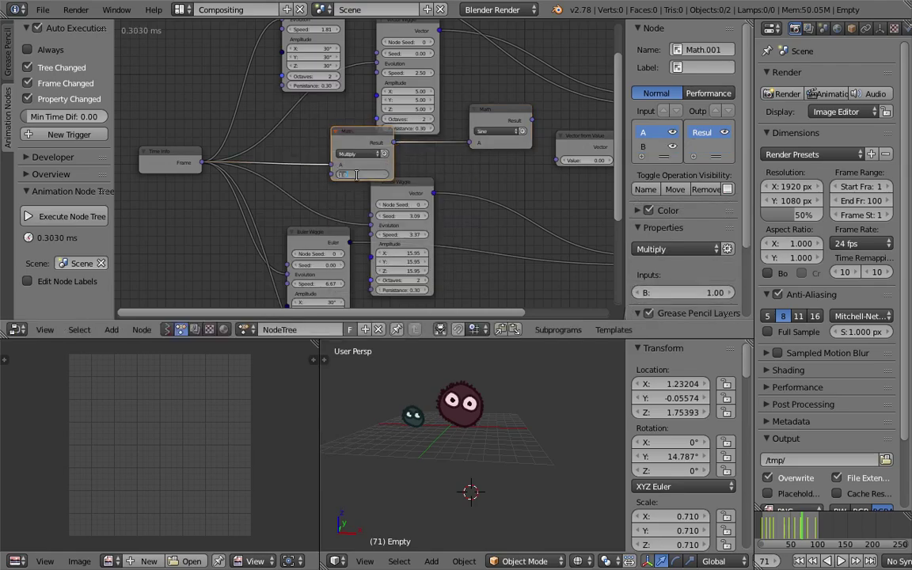
Enable scale on Empty's Object Transforms node and connect the Sine result to its Scale input through Vector from Value
{"action": "middle_click_drag", "start_coordinate": [494, 158], "coordinate": [358, 160]}
{"action": "scroll", "coordinate": [363, 161], "scroll_direction": "up", "scroll_amount": 1}
{"action": "mouse_move", "coordinate": [445, 133]}
{"action": "left_mouse_down"}
{"action": "mouse_move", "coordinate": [432, 127]}
{"action": "mouse_move", "coordinate": [445, 126]}
{"action": "left_mouse_up"}
{"action": "left_click_drag", "start_coordinate": [403, 112], "coordinate": [435, 148]}
{"action": "left_click_drag", "start_coordinate": [517, 141], "coordinate": [538, 106]}
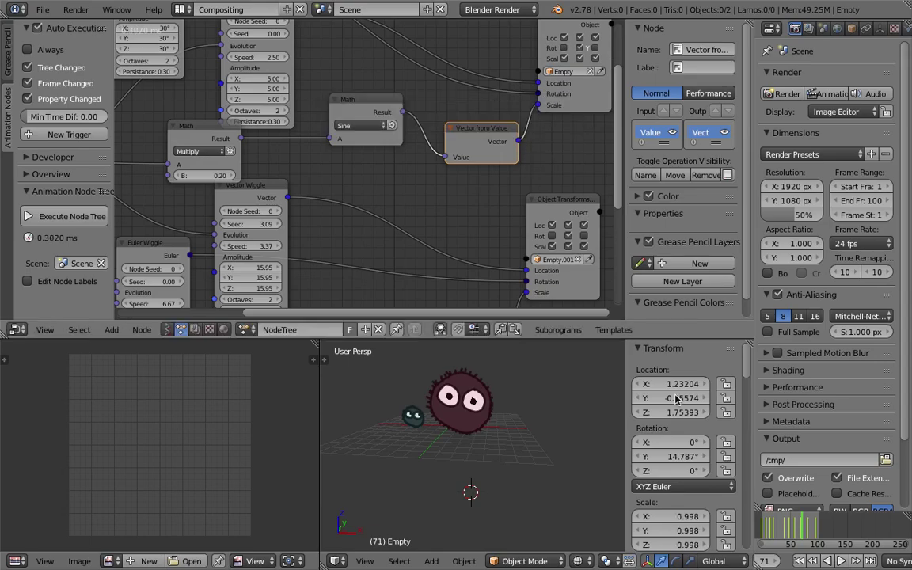
Play the animation from the first frame to check the red character's sine-driven scale
{"action": "left_click", "coordinate": [800, 561]}
{"action": "key", "text": "alt+a"}
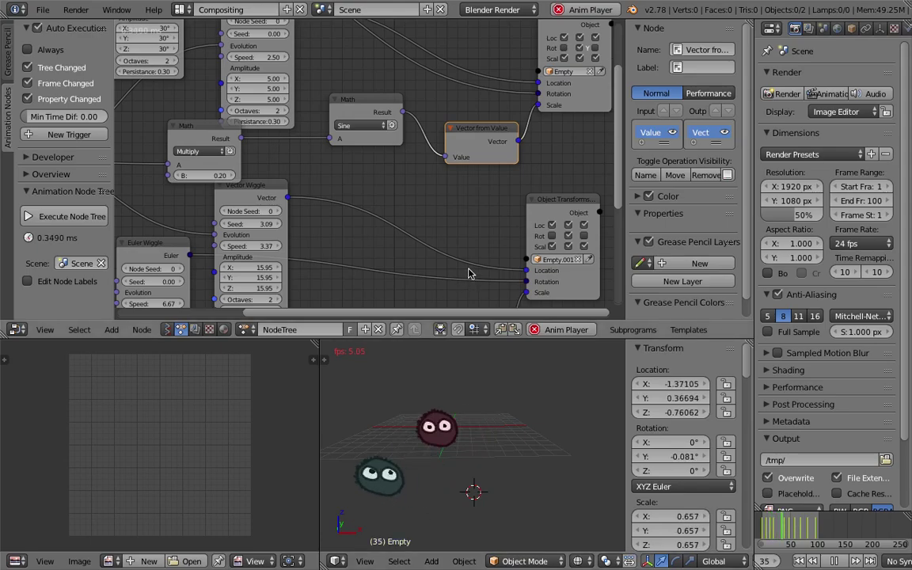
Move the Vector from Value and Empty's Object Transforms nodes to make room, and save the file
{"action": "key", "text": "g"}
{"action": "left_click_drag", "start_coordinate": [483, 143], "coordinate": [484, 146]}
{"action": "key", "text": "ctrl+s"}
{"action": "left_click", "coordinate": [483, 145]}
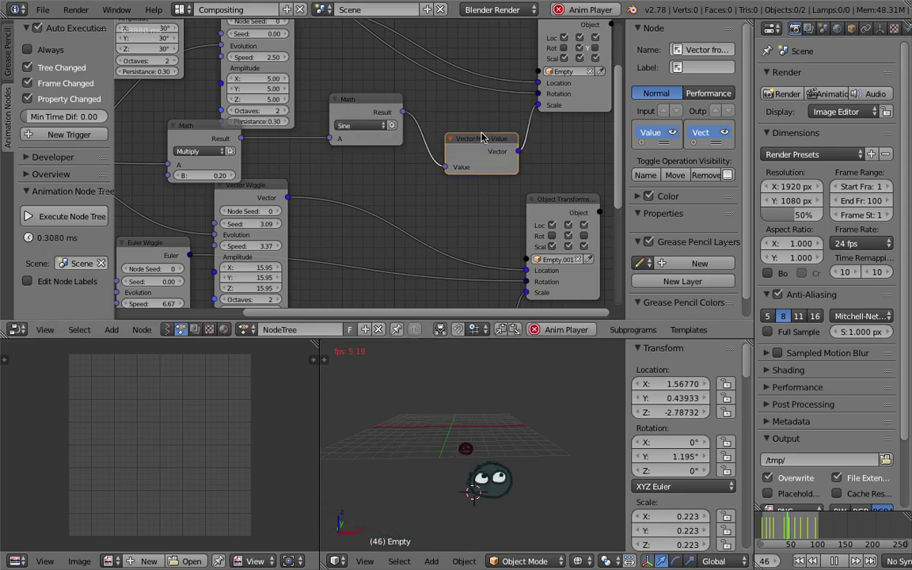
{"action": "left_click_drag", "start_coordinate": [602, 98], "coordinate": [604, 101]}
{"action": "left_click", "coordinate": [604, 104]}
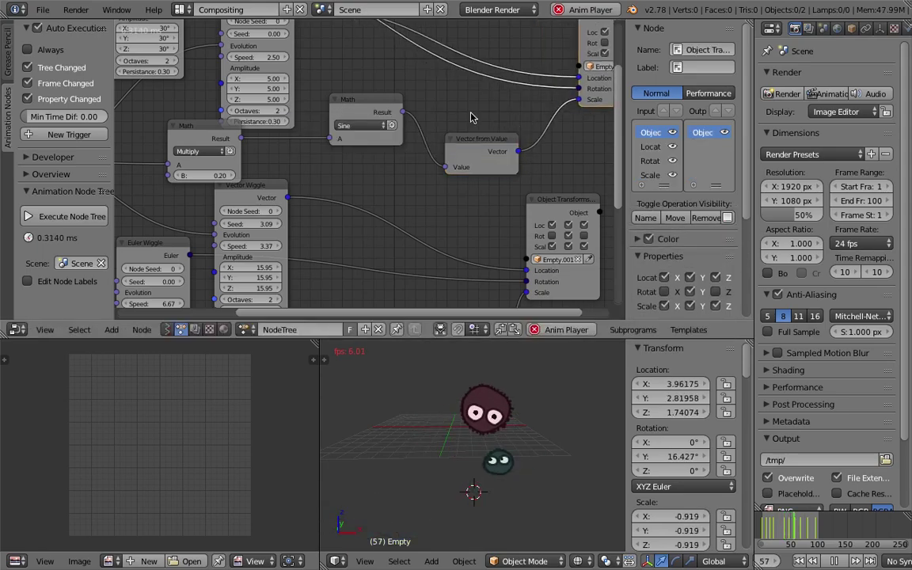
Insert a Map Range node on the link between the Sine node and Vector from Value
{"action": "scroll", "coordinate": [475, 116], "scroll_direction": "down", "scroll_amount": 3, "text": "ctrl"}
{"action": "key", "text": "shift+a"}
{"action": "left_click", "coordinate": [473, 113]}
{"action": "type", "text": "math"}
{"action": "key", "text": "BackSpace"}
{"action": "key", "text": "BackSpace"}
{"action": "type", "text": "p"}
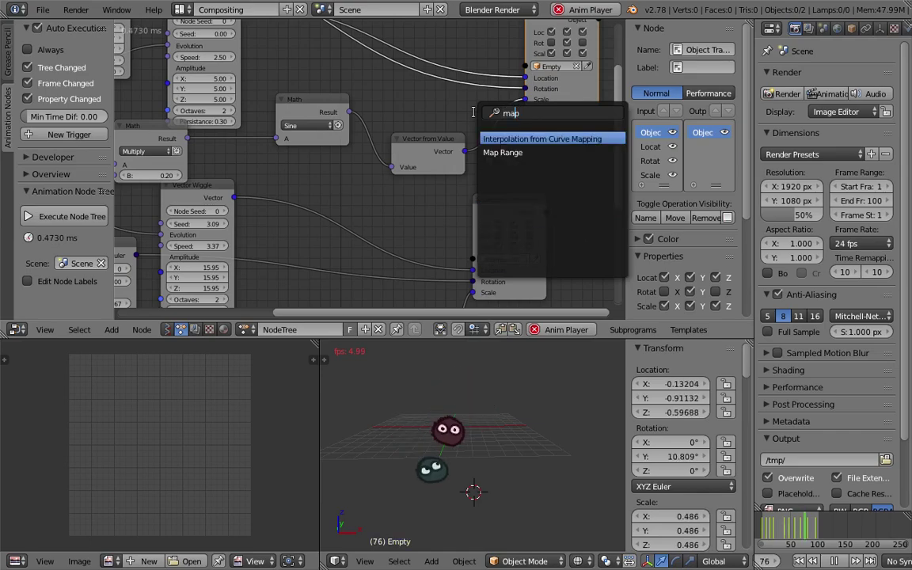
{"action": "key", "text": "Down"}
{"action": "key", "text": "Return"}
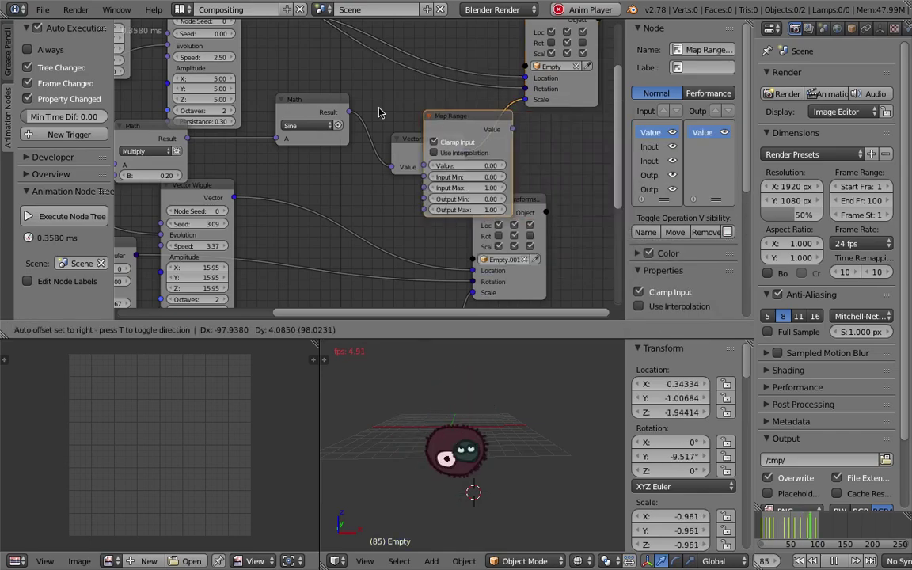
{"action": "left_click", "coordinate": [387, 127]}
{"action": "left_click_drag", "start_coordinate": [434, 125], "coordinate": [420, 117]}
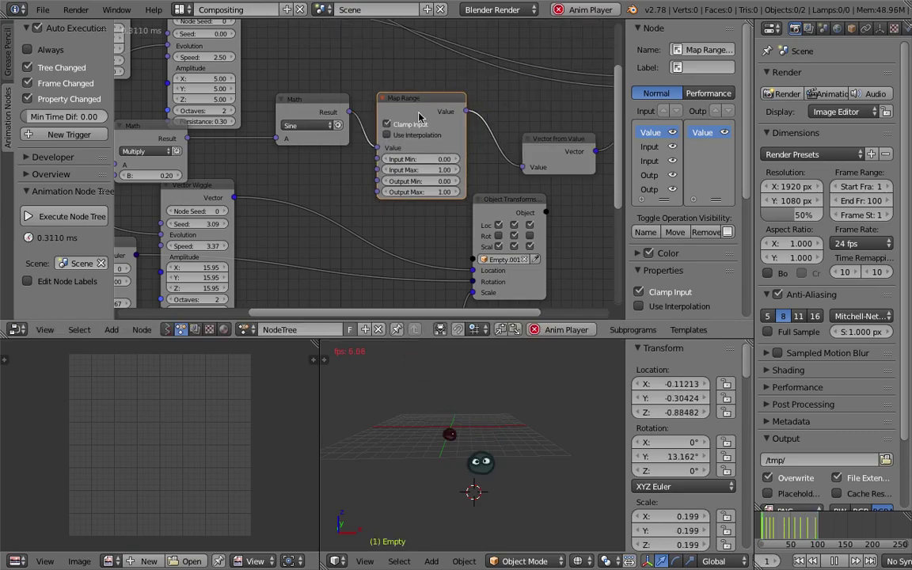
Set the new Map Range node's Input Min to -1 and Output Min to 0.2
{"action": "left_click", "coordinate": [437, 169]}
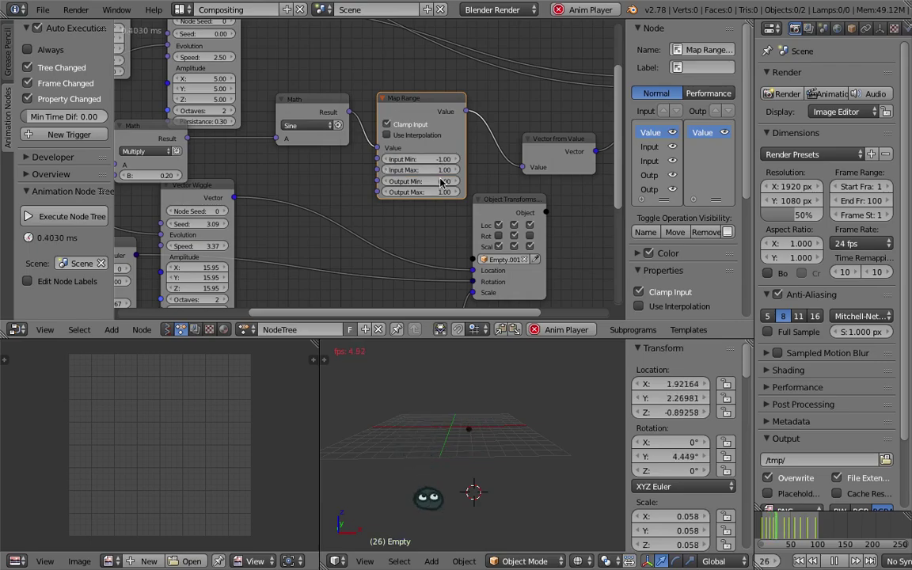
{"action": "left_click", "coordinate": [438, 180]}
{"action": "type", "text": "0.2"}
{"action": "key", "text": "Return"}
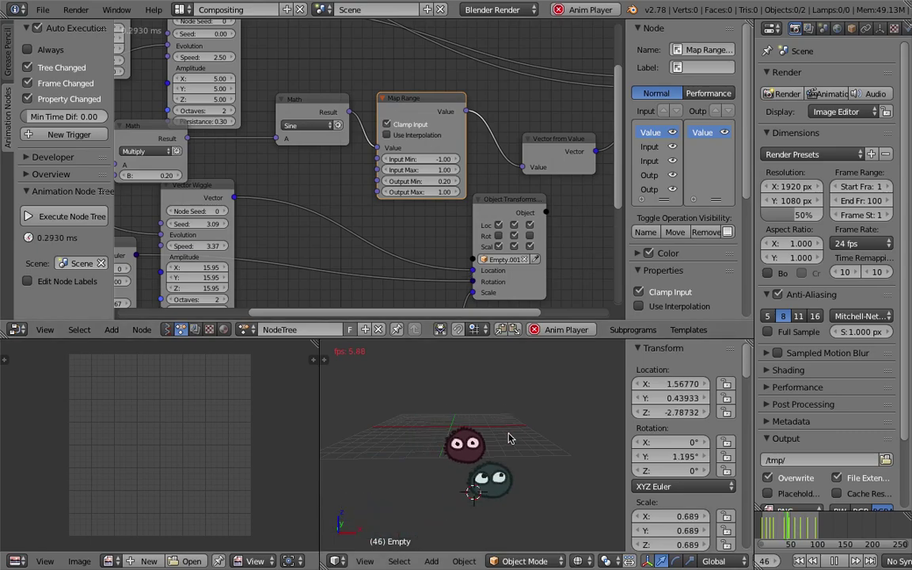
Set the Multiply node's B value to 2
{"action": "left_click", "coordinate": [166, 175]}
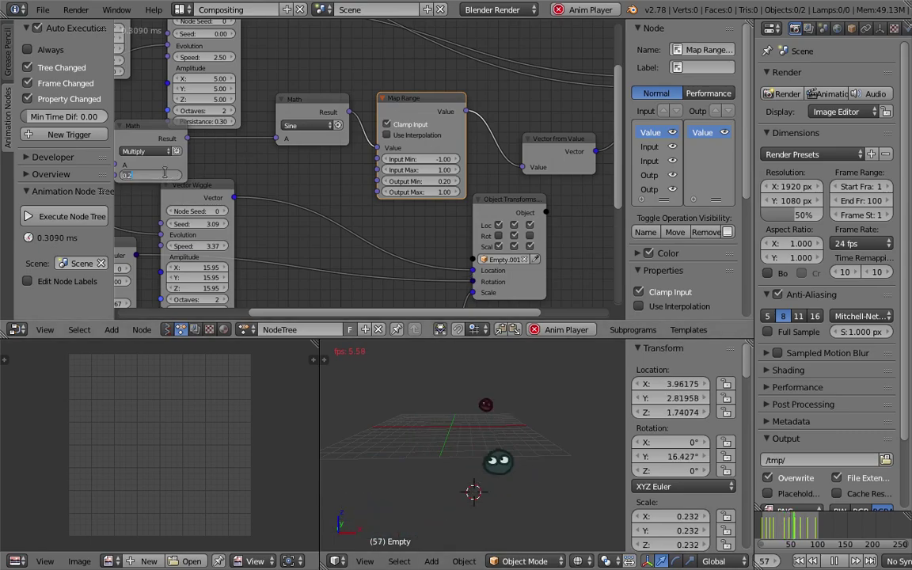
{"action": "type", "text": "2"}
{"action": "key", "text": "Return"}
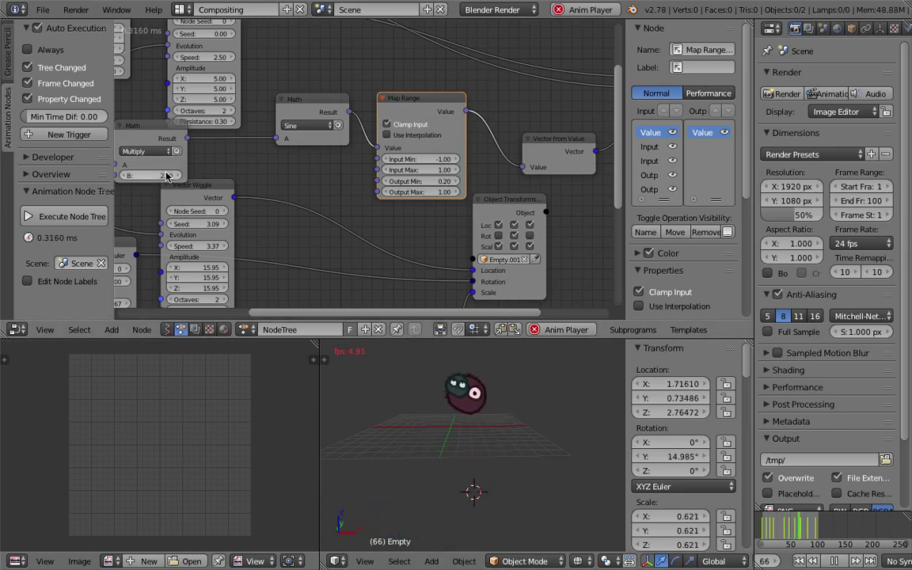
{"action": "left_click", "coordinate": [165, 174]}
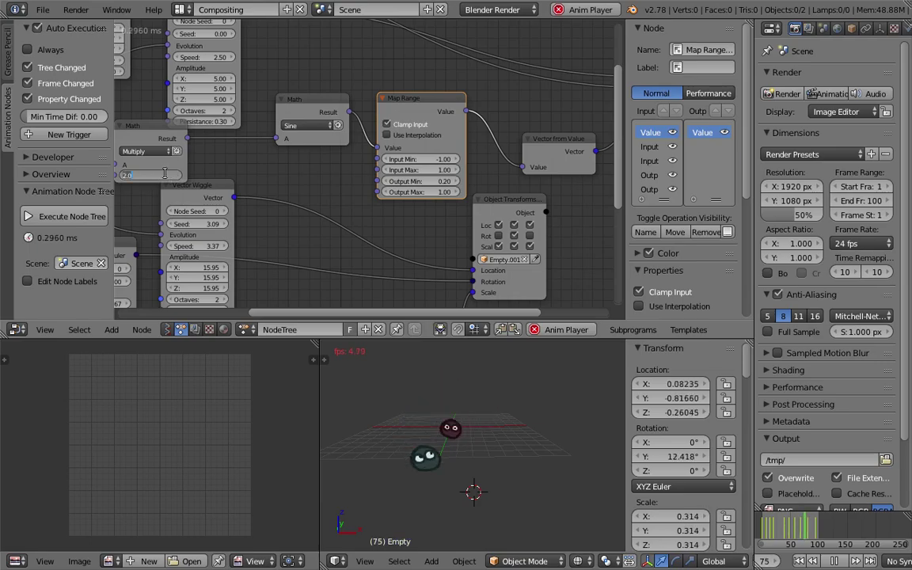
{"action": "type", "text": "2"}
{"action": "key", "text": "Return"}
Set the Multiply node's B value to 1 and the Map Range node's Output Min to 0.77
{"action": "middle_click_drag", "start_coordinate": [249, 155], "coordinate": [307, 145]}
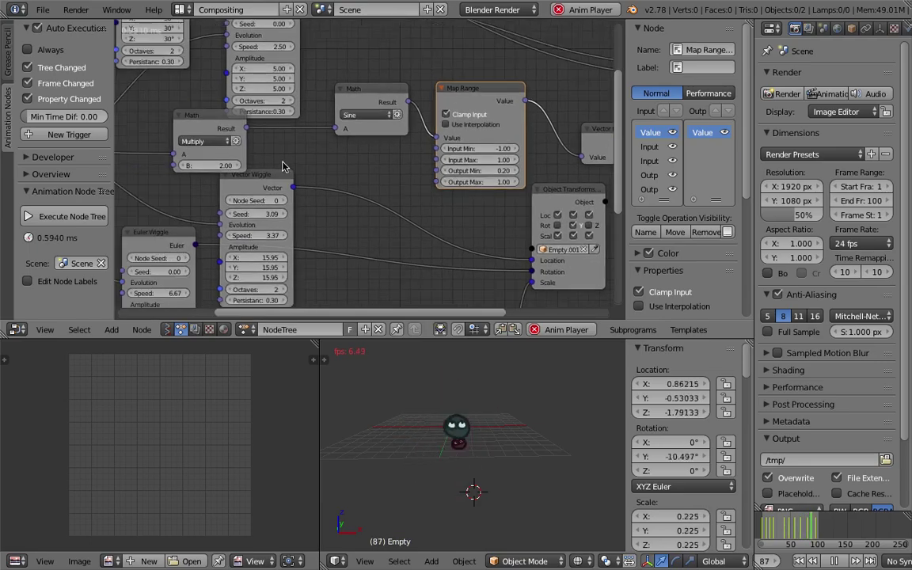
{"action": "left_click", "coordinate": [217, 168]}
{"action": "type", "text": "1"}
{"action": "key", "text": "Return"}
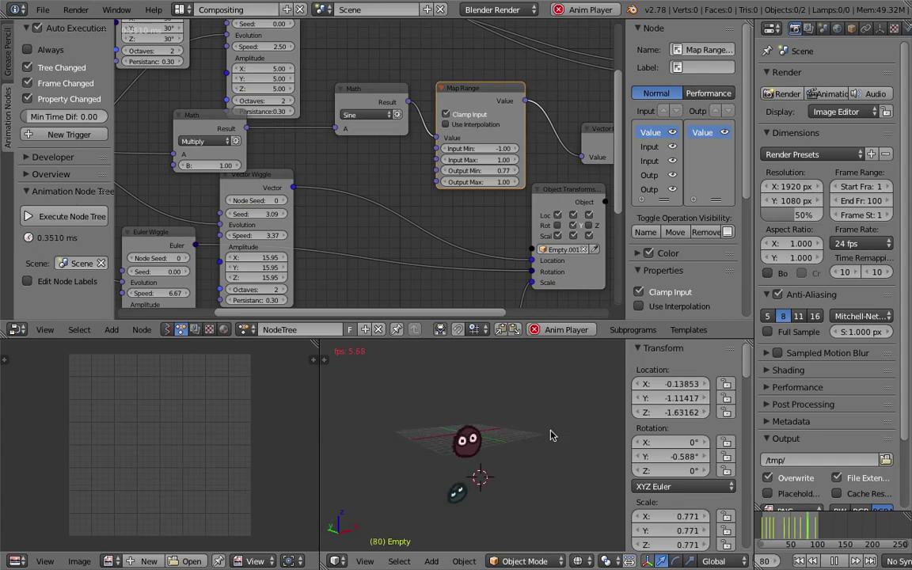
Stop the playback and save the file
{"action": "left_click", "coordinate": [838, 564]}
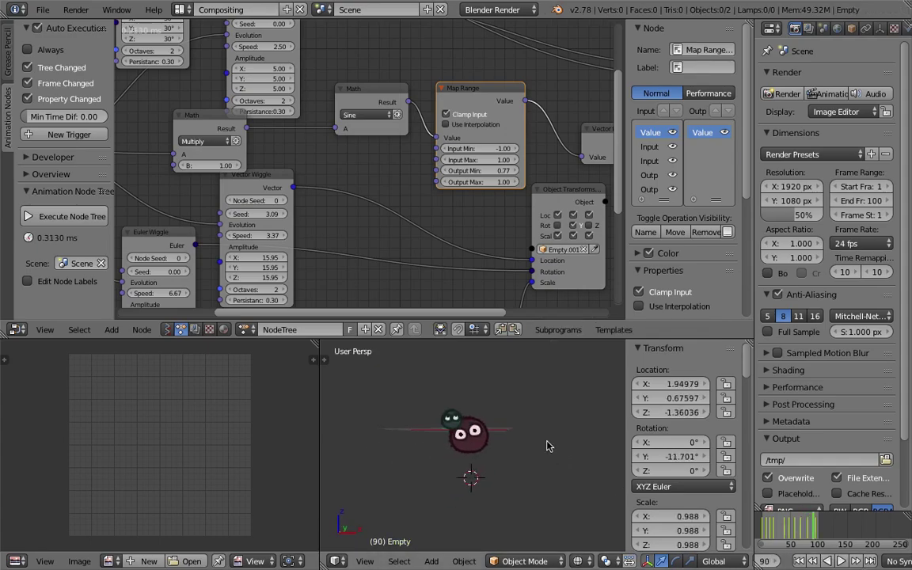
{"action": "key", "text": "ctrl+s"}
{"action": "left_click", "coordinate": [514, 443]}
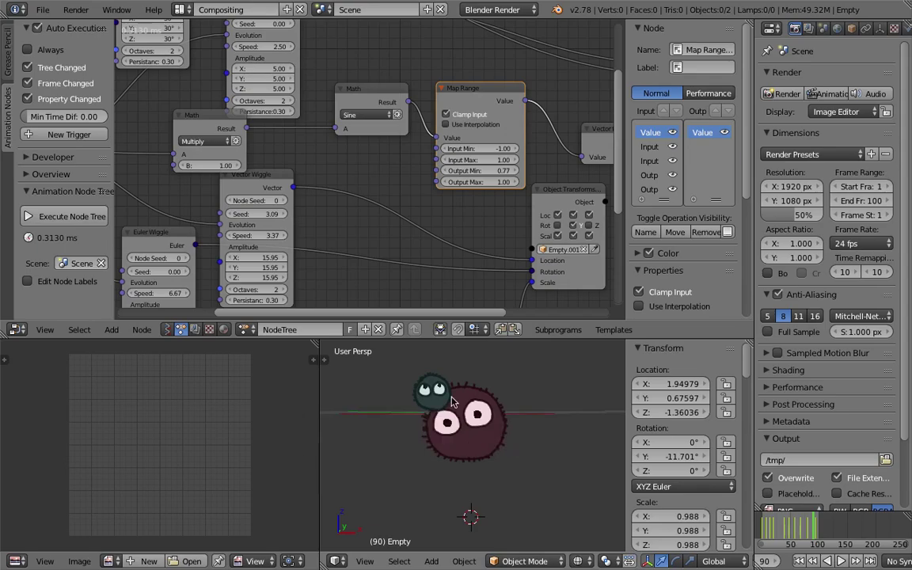
Make the 3D view slightly taller and select the red character's empty
{"action": "scroll", "coordinate": [339, 232], "scroll_direction": "down", "scroll_amount": 4}
{"action": "scroll", "coordinate": [340, 211], "scroll_direction": "down", "scroll_amount": 2}
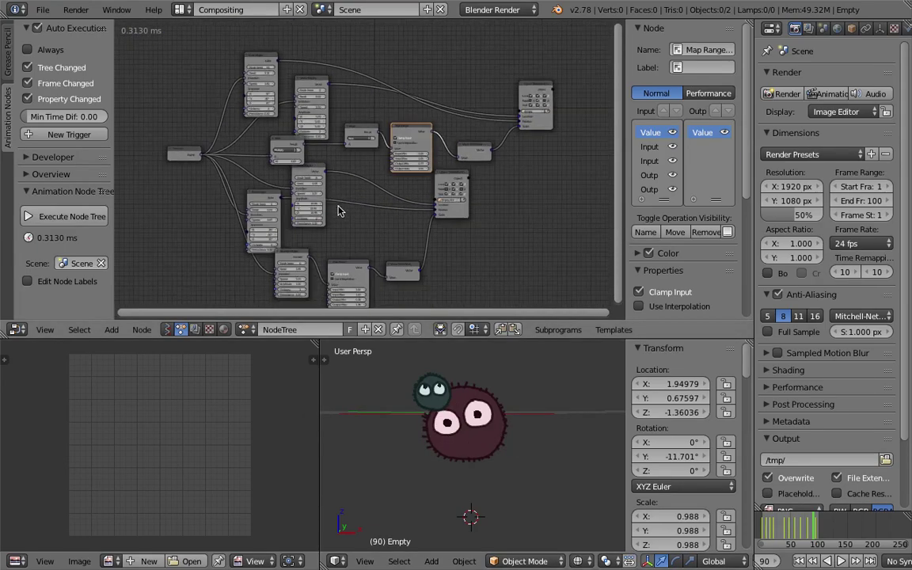
{"action": "middle_click_drag", "start_coordinate": [338, 209], "coordinate": [330, 205]}
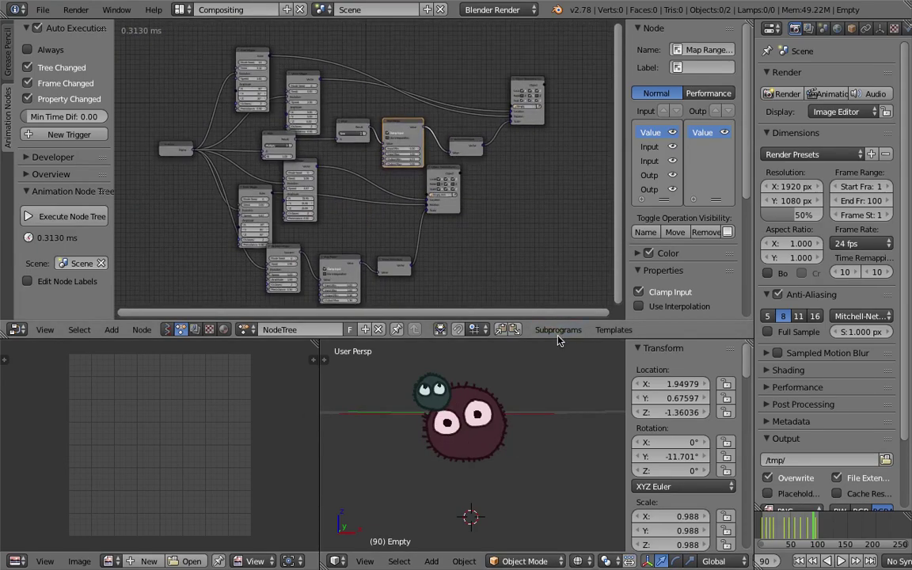
{"action": "left_click_drag", "start_coordinate": [558, 321], "coordinate": [558, 304]}
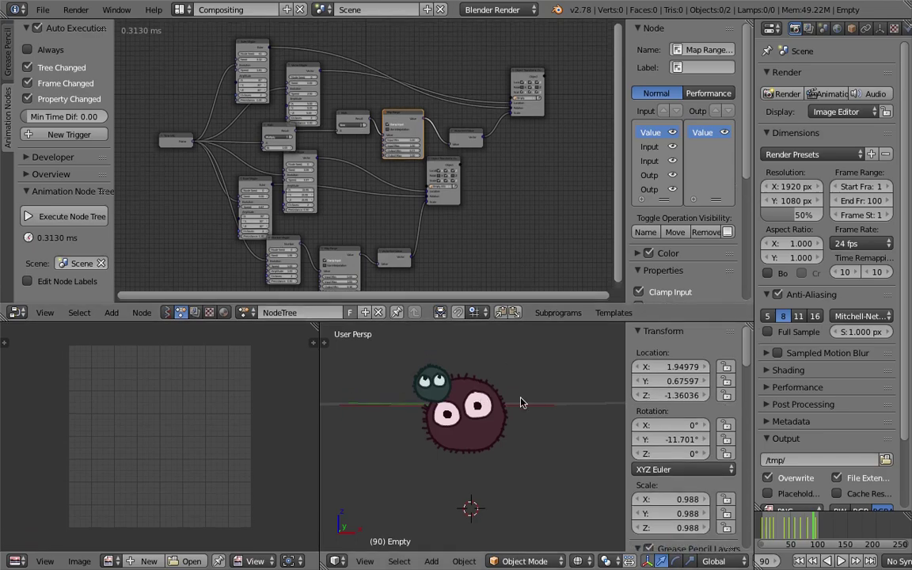
{"action": "right_click", "coordinate": [480, 403]}
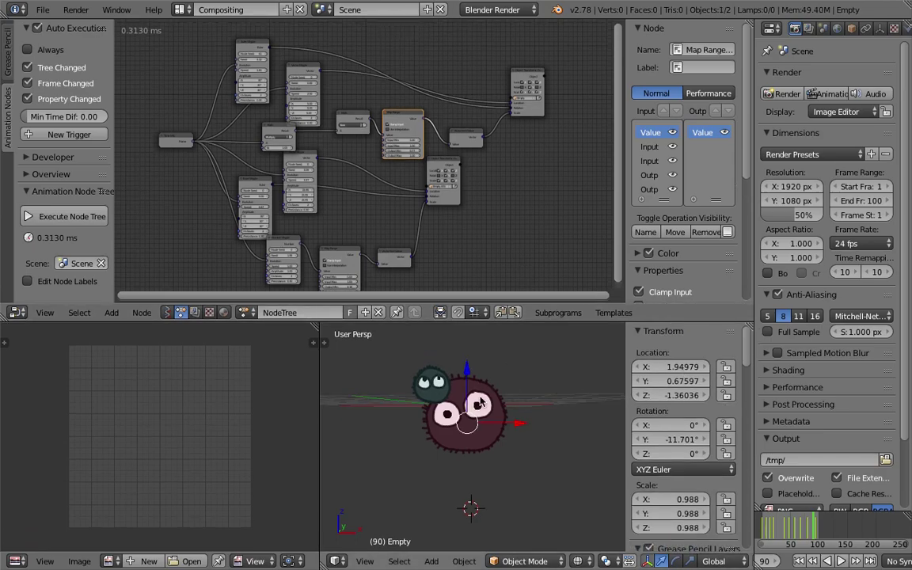
Change the tint of the red character's grease pencil layer to green
{"action": "scroll", "coordinate": [744, 377], "scroll_direction": "down", "scroll_amount": 10}
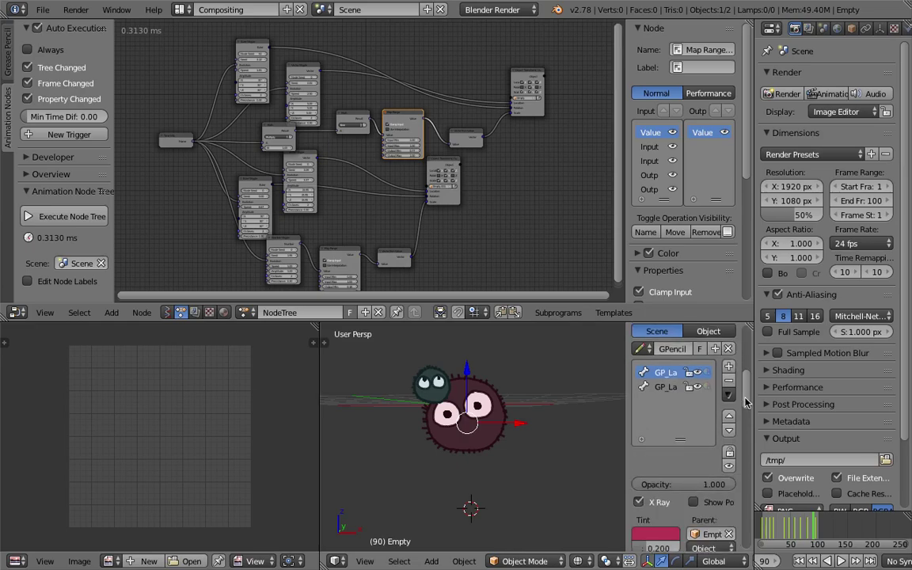
{"action": "left_click", "coordinate": [655, 403]}
{"action": "left_click", "coordinate": [649, 272]}
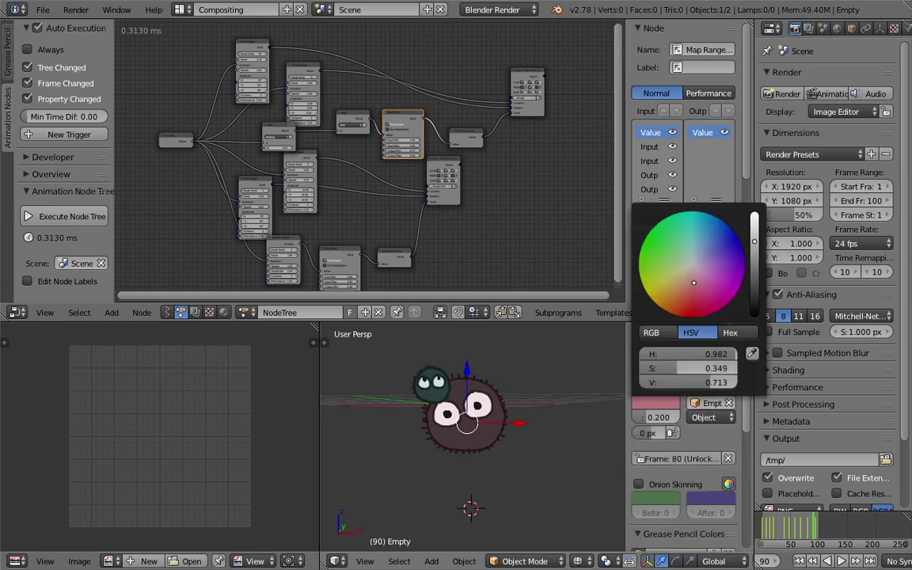
{"action": "left_click_drag", "start_coordinate": [692, 211], "coordinate": [744, 254]}
{"action": "mouse_move", "coordinate": [726, 304]}
{"action": "left_mouse_down"}
{"action": "mouse_move", "coordinate": [662, 283]}
{"action": "mouse_move", "coordinate": [663, 262]}
{"action": "mouse_move", "coordinate": [671, 263]}
{"action": "left_mouse_up"}
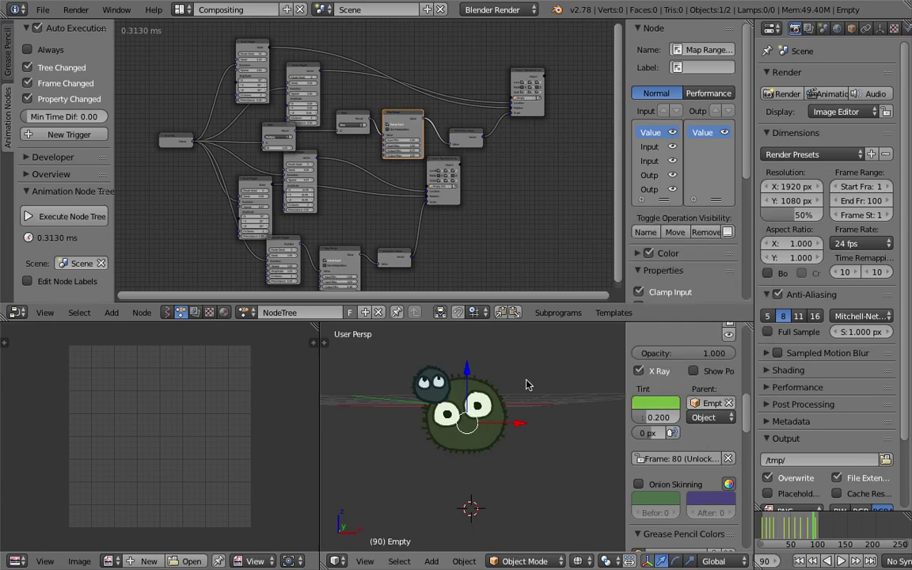
Replace the image editor with a Text Editor, create a text block and enter bpy.data.grease_pencil["GPencil"].layers["GP_Layer"].tint_color
{"action": "left_click", "coordinate": [15, 561]}
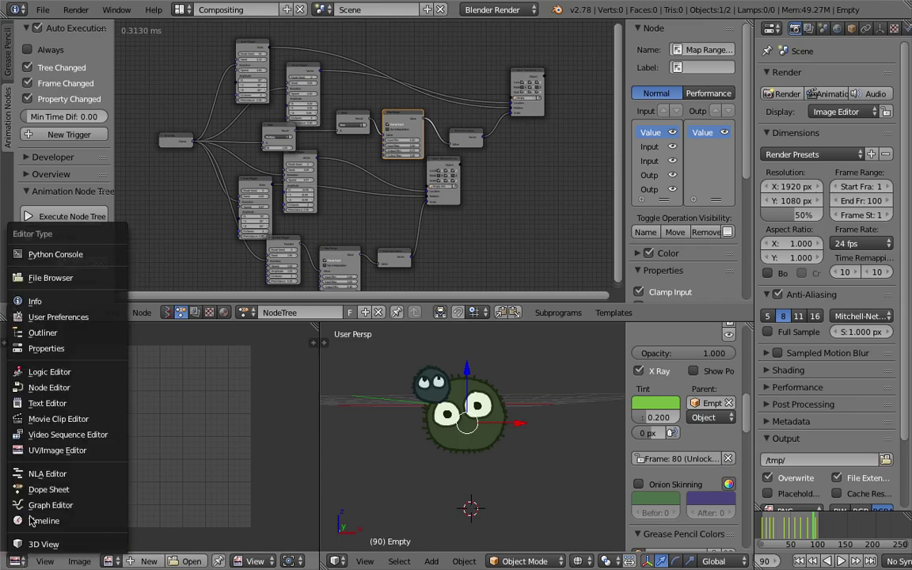
{"action": "left_click", "coordinate": [47, 404]}
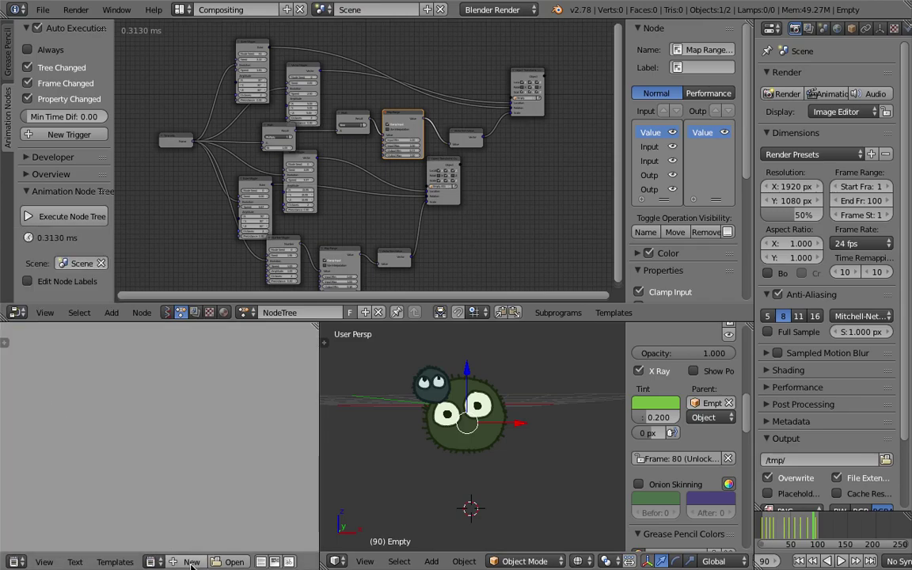
{"action": "left_click", "coordinate": [192, 562]}
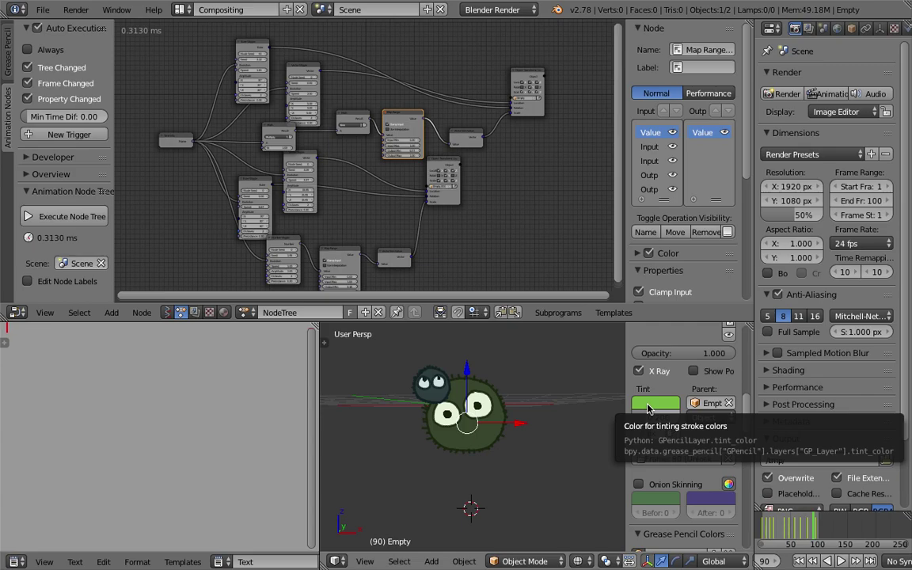
{"action": "type", "text": ".layers[\"GP_Layer\"].tint_color"}
Widen the Text Editor to fit the whole data path and select tint_color in it
{"action": "left_click_drag", "start_coordinate": [161, 342], "coordinate": [3, 318]}
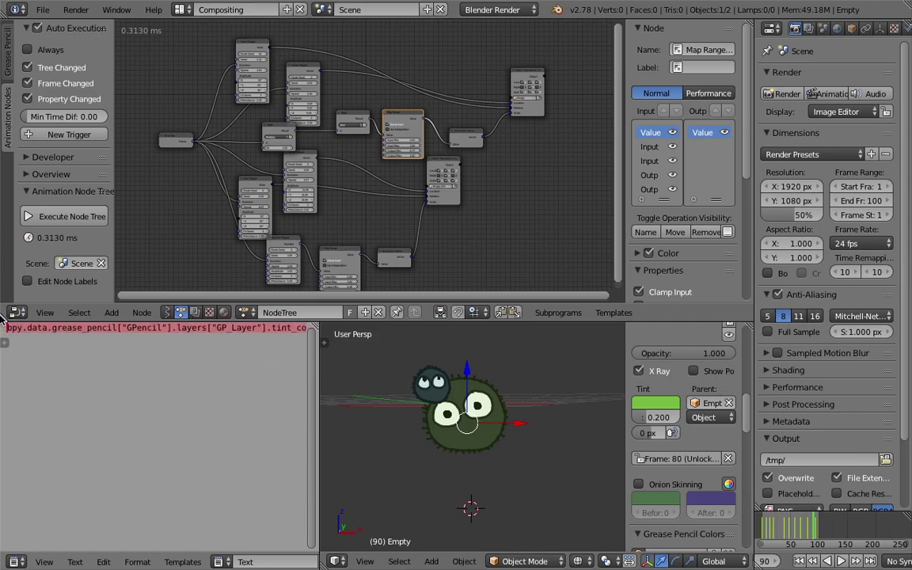
{"action": "left_click", "coordinate": [281, 367]}
{"action": "left_click_drag", "start_coordinate": [316, 365], "coordinate": [372, 384]}
{"action": "key", "text": "End"}
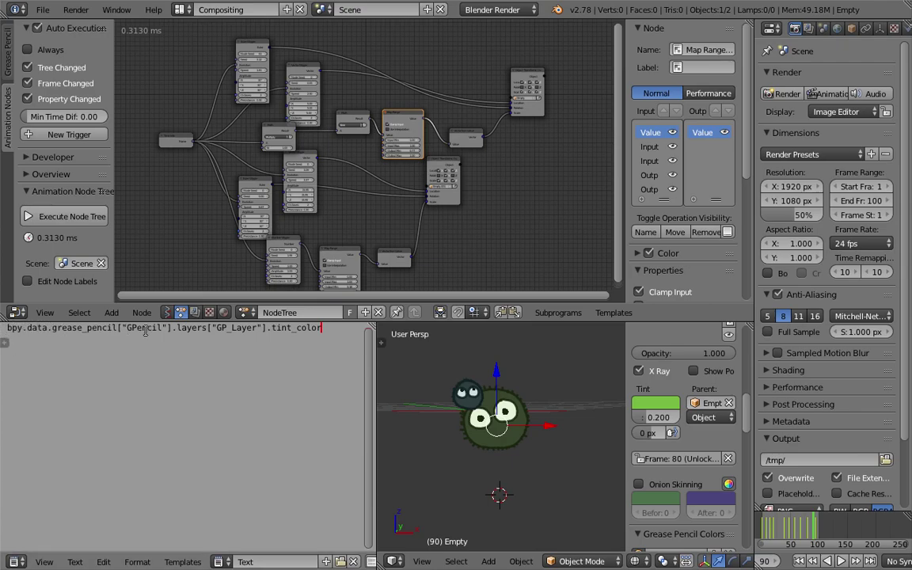
{"action": "double_click", "coordinate": [275, 328]}
{"action": "left_click", "coordinate": [275, 328]}
{"action": "double_click", "coordinate": [275, 327]}
{"action": "middle_click_drag", "start_coordinate": [463, 246], "coordinate": [358, 230]}
{"action": "scroll", "coordinate": [413, 158], "scroll_direction": "up", "scroll_amount": 5}
{"action": "middle_click_drag", "start_coordinate": [427, 172], "coordinate": [384, 175]}
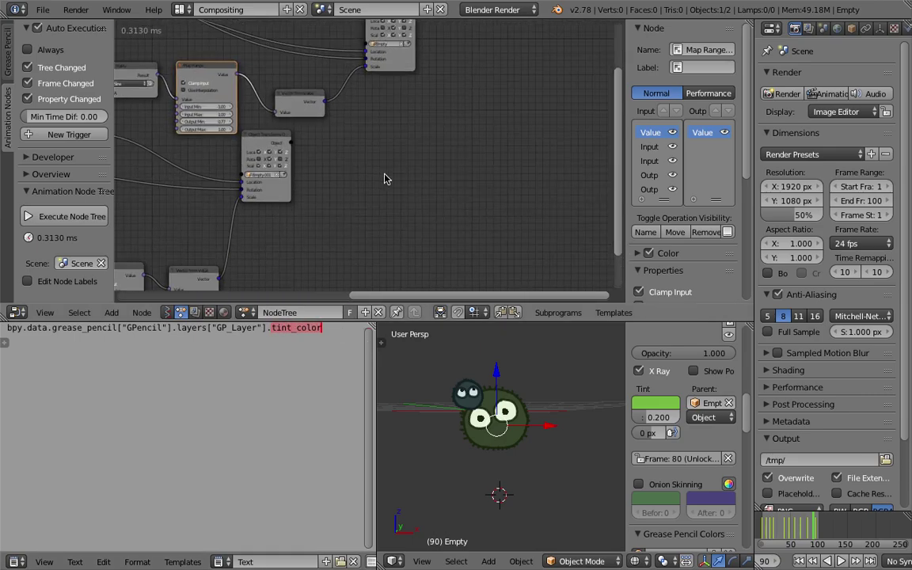
{"action": "scroll", "coordinate": [384, 179], "scroll_direction": "up", "scroll_amount": 1}
{"action": "key", "text": "ctrl+a"}
{"action": "type", "text": "object t"}
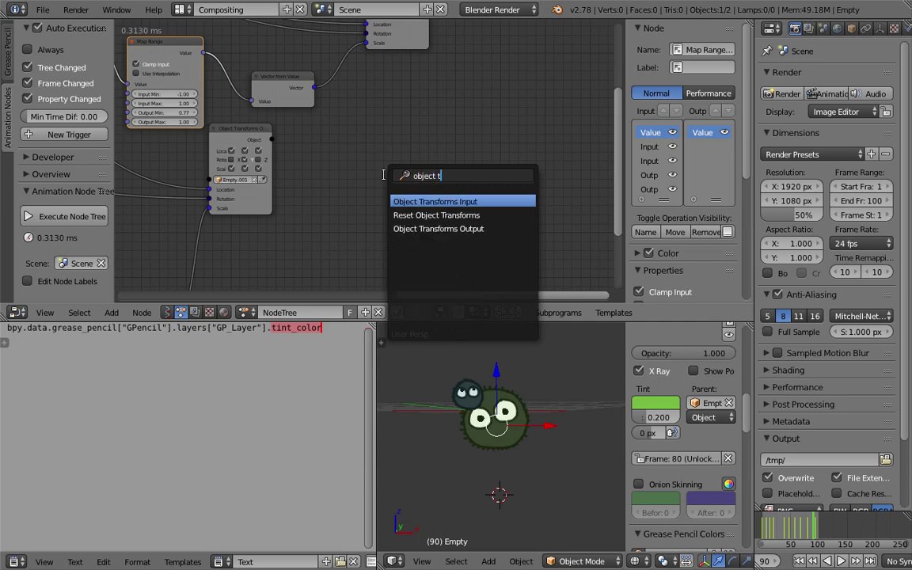
{"action": "key", "text": "Down"}
{"action": "key", "text": "Down"}
{"action": "key", "text": "Escape"}
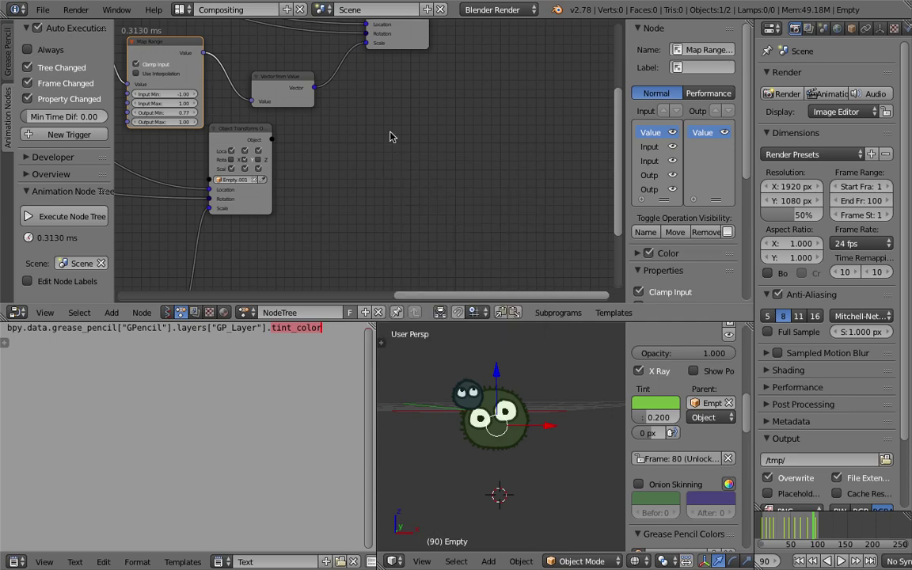
Add a Script node in the empty area beside the Object Transforms Output node
{"action": "key", "text": "ctrl+a"}
{"action": "type", "text": "scrip"}
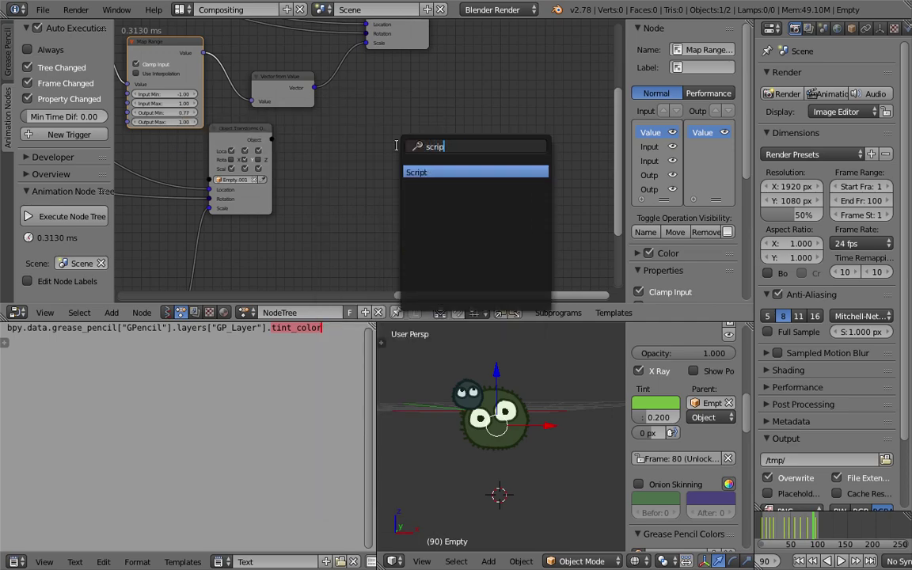
{"action": "key", "text": "Return"}
{"action": "left_click", "coordinate": [396, 147]}
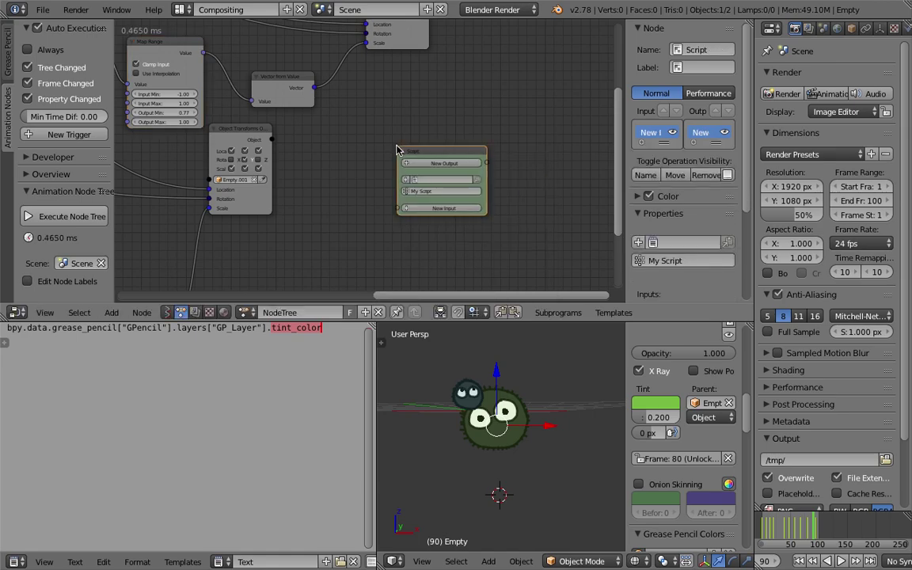
Assign the text block Text to the Script node and select the start of its code line
{"action": "scroll", "coordinate": [433, 174], "scroll_direction": "up", "scroll_amount": 1}
{"action": "middle_click_drag", "start_coordinate": [377, 124], "coordinate": [366, 107]}
{"action": "left_click", "coordinate": [406, 168]}
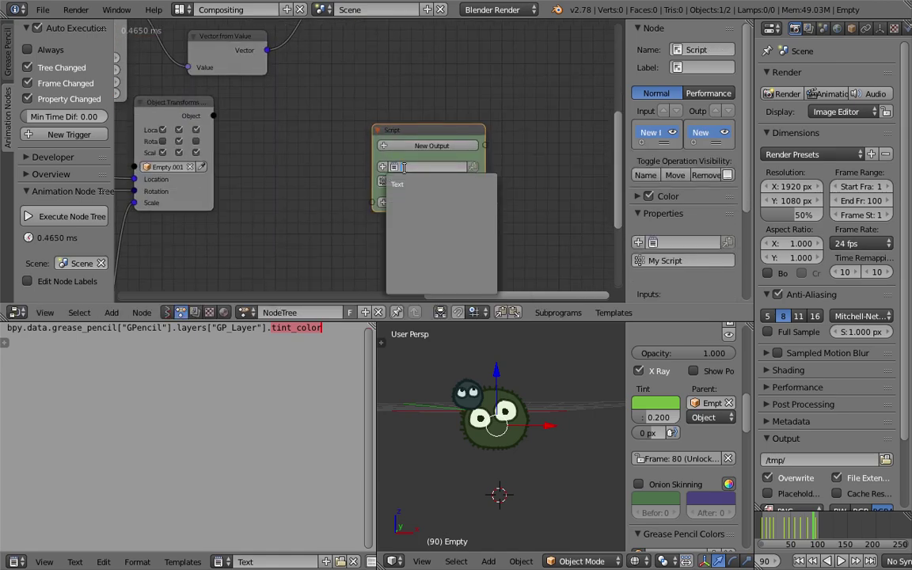
{"action": "left_click", "coordinate": [406, 183]}
{"action": "left_click_drag", "start_coordinate": [7, 327], "coordinate": [133, 325]}
{"action": "key", "text": "KP_Decimal"}
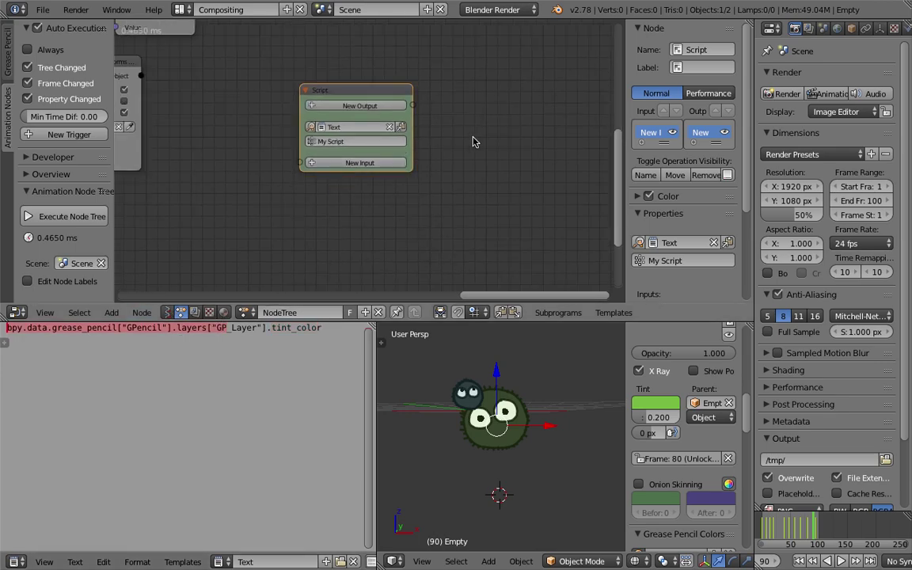
Add an Invoke Subprogram node for My Script beside the Script node
{"action": "key", "text": "shift+a"}
{"action": "mouse_move", "coordinate": [447, 484]}
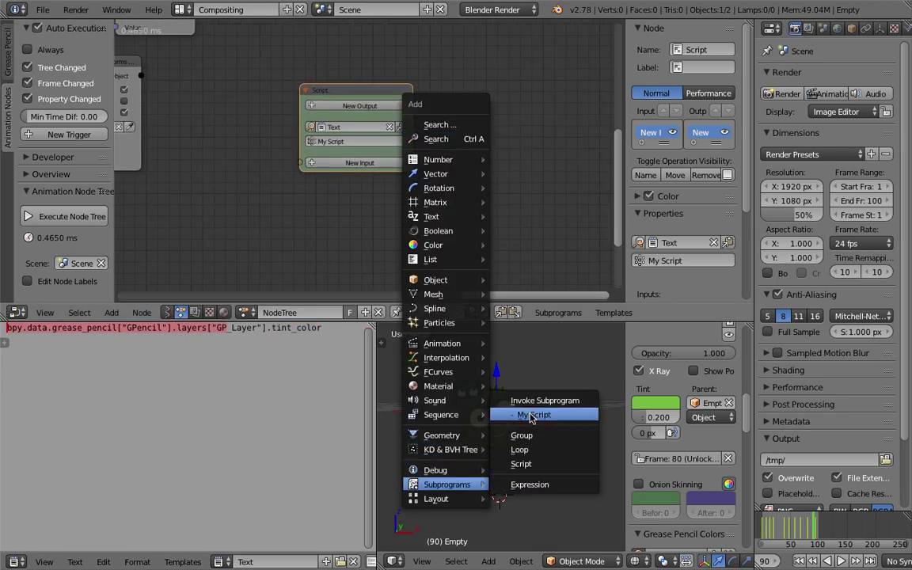
{"action": "left_click", "coordinate": [497, 414]}
{"action": "left_click", "coordinate": [515, 171]}
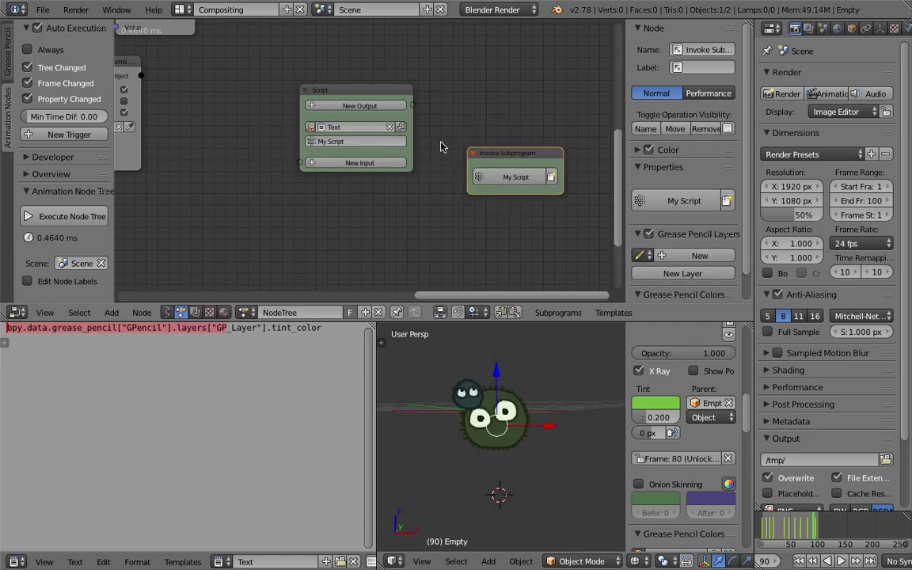
Add a Color input to the Script node and save the file
{"action": "left_click", "coordinate": [355, 162]}
{"action": "type", "text": "col"}
{"action": "key", "text": "Return"}
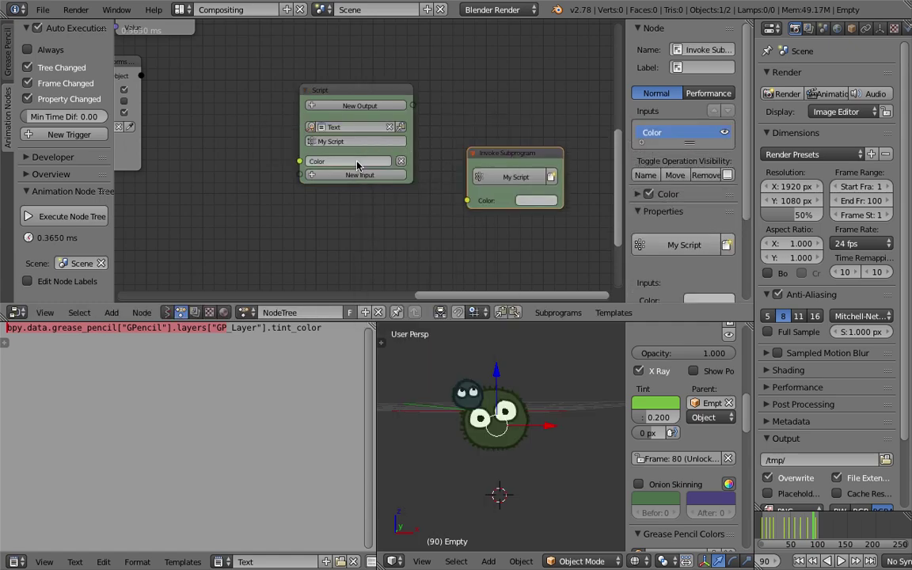
{"action": "scroll", "coordinate": [351, 164], "scroll_direction": "up", "scroll_amount": 5}
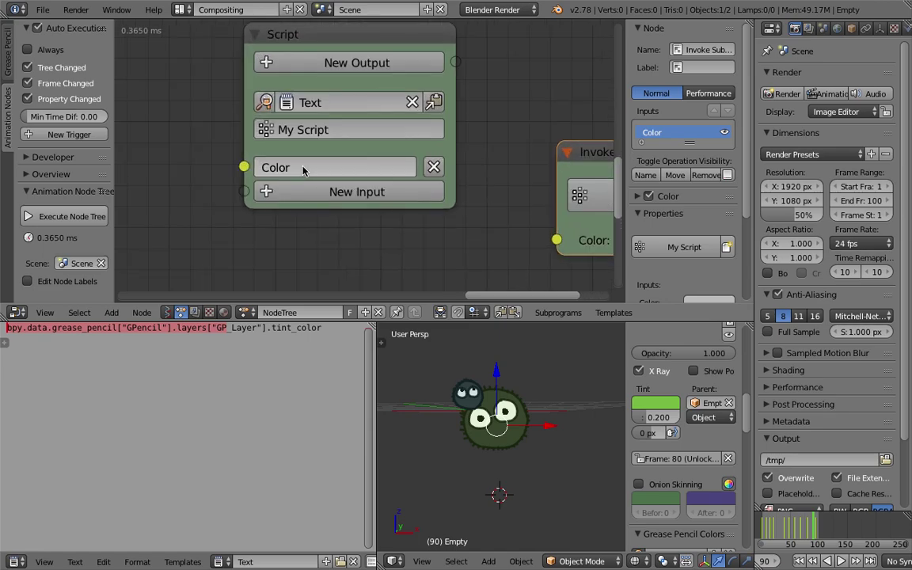
{"action": "scroll", "coordinate": [248, 183], "scroll_direction": "down", "scroll_amount": 3}
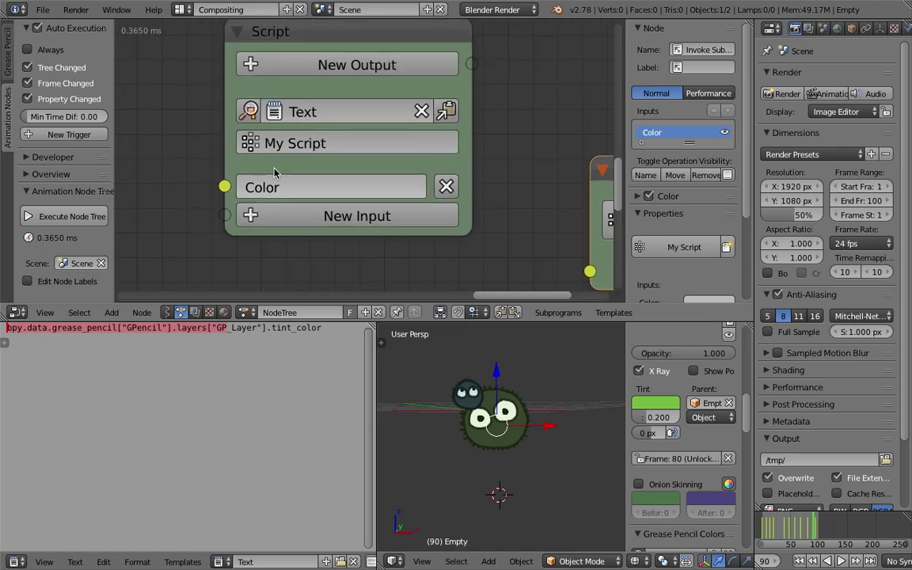
{"action": "key", "text": "ctrl+s"}
{"action": "left_click", "coordinate": [400, 130]}
Pick a tan orange for the Color input of the Invoke Subprogram node
{"action": "scroll", "coordinate": [402, 131], "scroll_direction": "down", "scroll_amount": 3}
{"action": "middle_click_drag", "start_coordinate": [445, 136], "coordinate": [395, 129]}
{"action": "left_click_drag", "start_coordinate": [468, 156], "coordinate": [465, 166]}
{"action": "scroll", "coordinate": [372, 121], "scroll_direction": "down", "scroll_amount": 3}
{"action": "middle_click_drag", "start_coordinate": [369, 120], "coordinate": [419, 93]}
{"action": "left_click_drag", "start_coordinate": [380, 51], "coordinate": [367, 50]}
{"action": "scroll", "coordinate": [444, 111], "scroll_direction": "down", "scroll_amount": 1}
{"action": "middle_click_drag", "start_coordinate": [498, 137], "coordinate": [451, 142]}
{"action": "left_click", "coordinate": [478, 181]}
{"action": "mouse_move", "coordinate": [494, 77]}
{"action": "left_mouse_down"}
{"action": "mouse_move", "coordinate": [488, 54]}
{"action": "mouse_move", "coordinate": [483, 91]}
{"action": "left_mouse_up"}
Try blue and green for the Invoke Subprogram node's Color input and move the node further from the Script node
{"action": "left_click", "coordinate": [323, 336]}
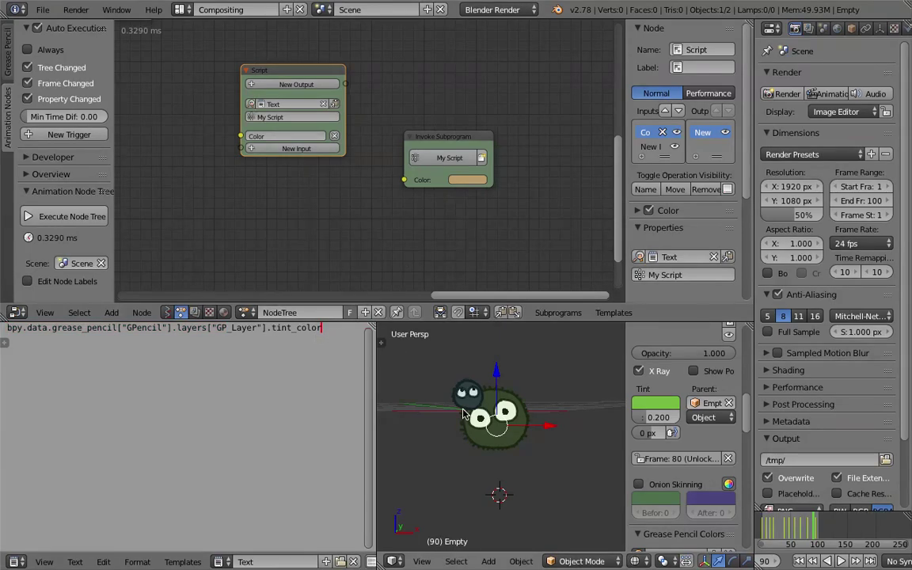
{"action": "key", "text": "F11"}
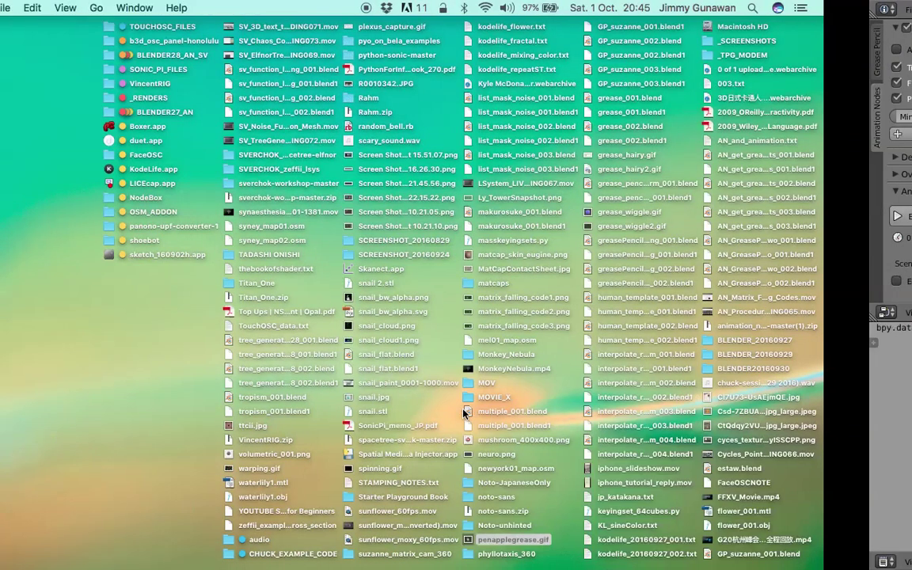
{"action": "key", "text": "F11"}
{"action": "left_click", "coordinate": [468, 180]}
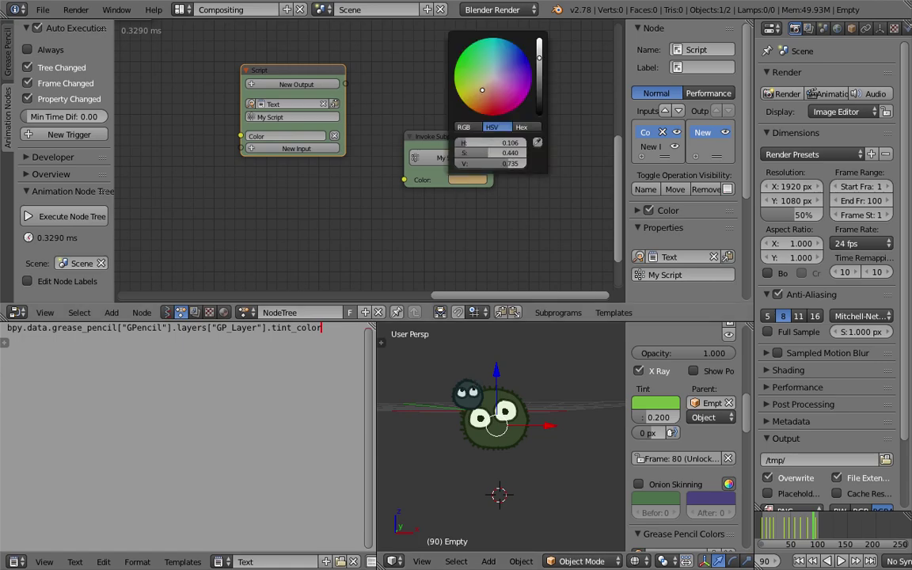
{"action": "left_click", "coordinate": [499, 66]}
{"action": "left_click_drag", "start_coordinate": [447, 138], "coordinate": [505, 163]}
{"action": "middle_click_drag", "start_coordinate": [450, 217], "coordinate": [448, 208]}
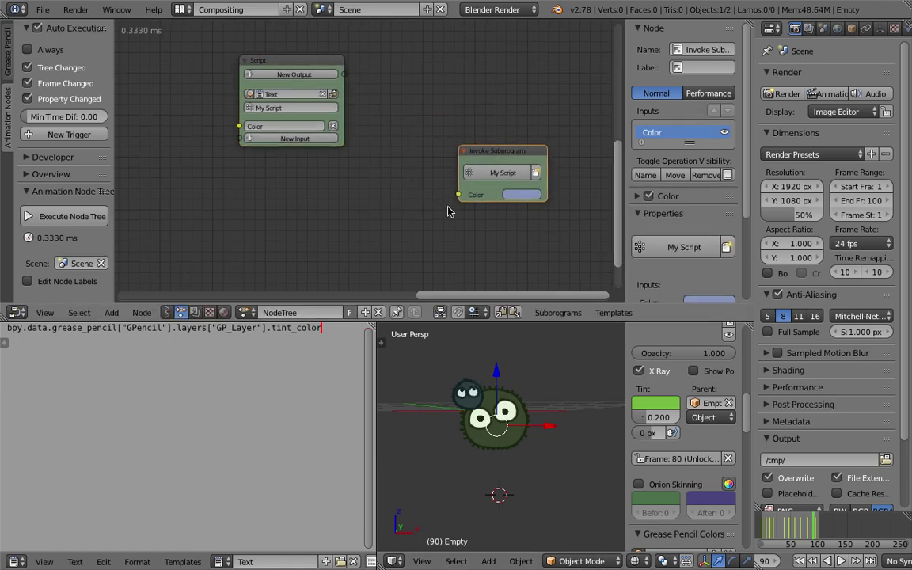
{"action": "left_click", "coordinate": [505, 196]}
{"action": "left_click_drag", "start_coordinate": [545, 91], "coordinate": [541, 86]}
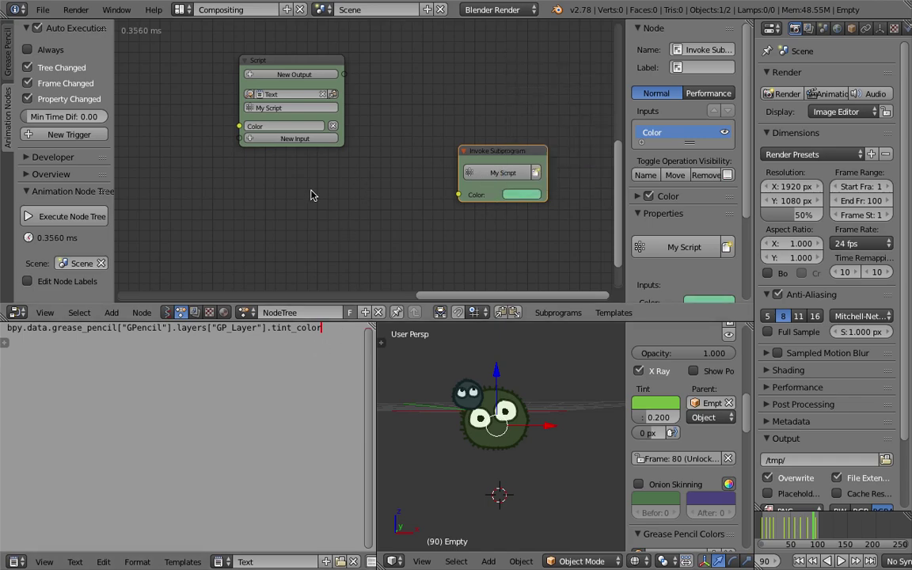
Complete the script line with "= Color" and set the Invoke Subprogram node's colour to beige
{"action": "scroll", "coordinate": [313, 194], "scroll_direction": "up", "scroll_amount": 3}
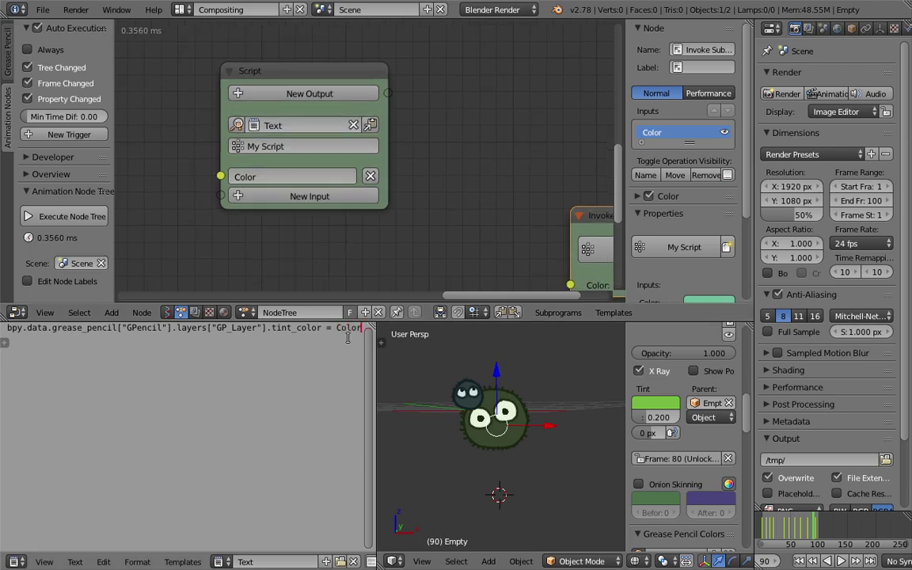
{"action": "scroll", "coordinate": [457, 204], "scroll_direction": "down", "scroll_amount": 2}
{"action": "middle_click_drag", "start_coordinate": [460, 204], "coordinate": [352, 163]}
{"action": "left_click", "coordinate": [522, 225]}
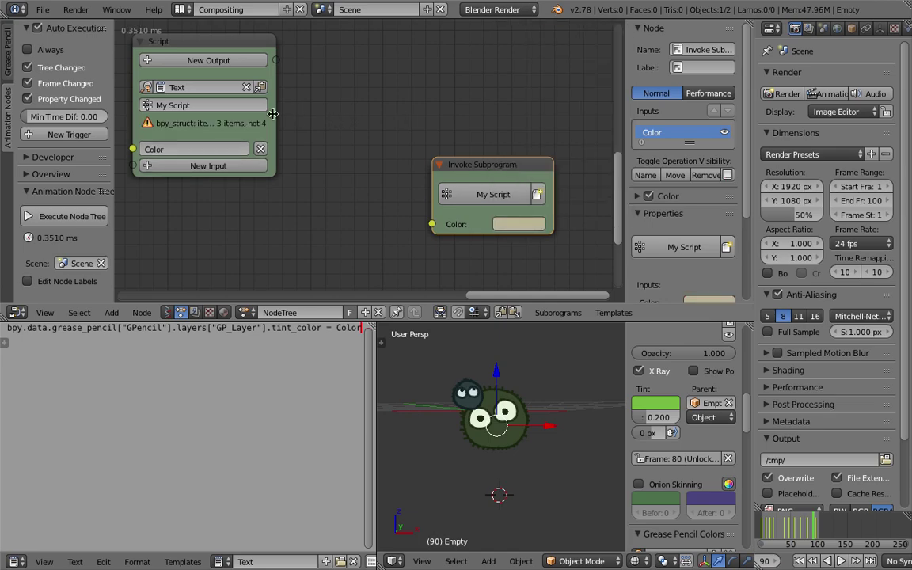
Widen the Script node to read its full error message, narrow it again and space the two script nodes apart
{"action": "left_click_drag", "start_coordinate": [274, 113], "coordinate": [456, 111]}
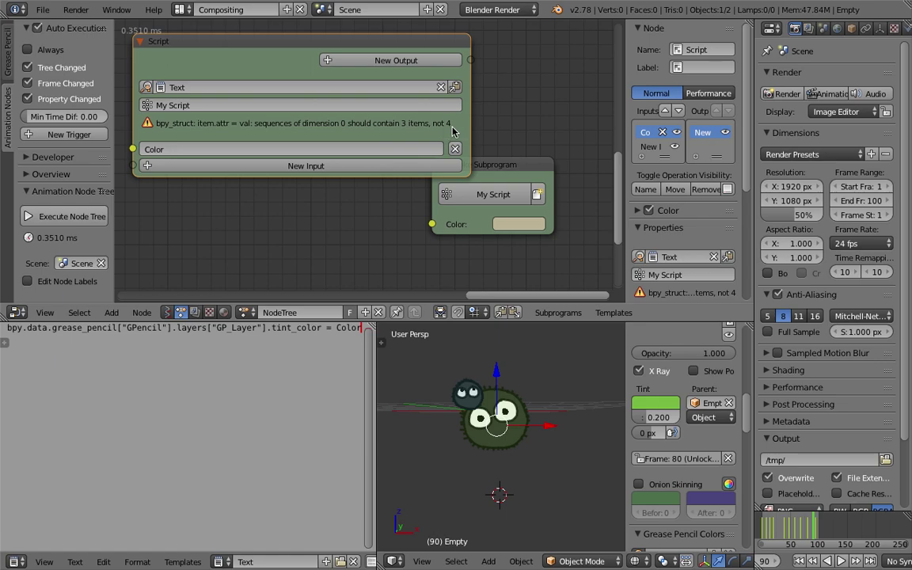
{"action": "left_click_drag", "start_coordinate": [468, 123], "coordinate": [313, 123]}
{"action": "left_click_drag", "start_coordinate": [180, 149], "coordinate": [254, 160]}
{"action": "scroll", "coordinate": [254, 160], "scroll_direction": "down", "scroll_amount": 1}
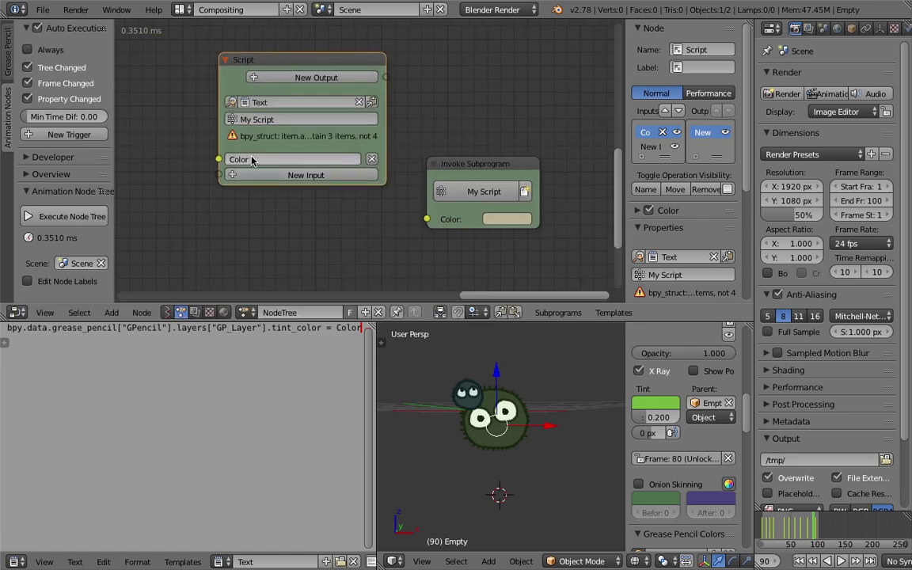
{"action": "left_click_drag", "start_coordinate": [307, 64], "coordinate": [323, 69]}
{"action": "middle_click_drag", "start_coordinate": [279, 164], "coordinate": [306, 164]}
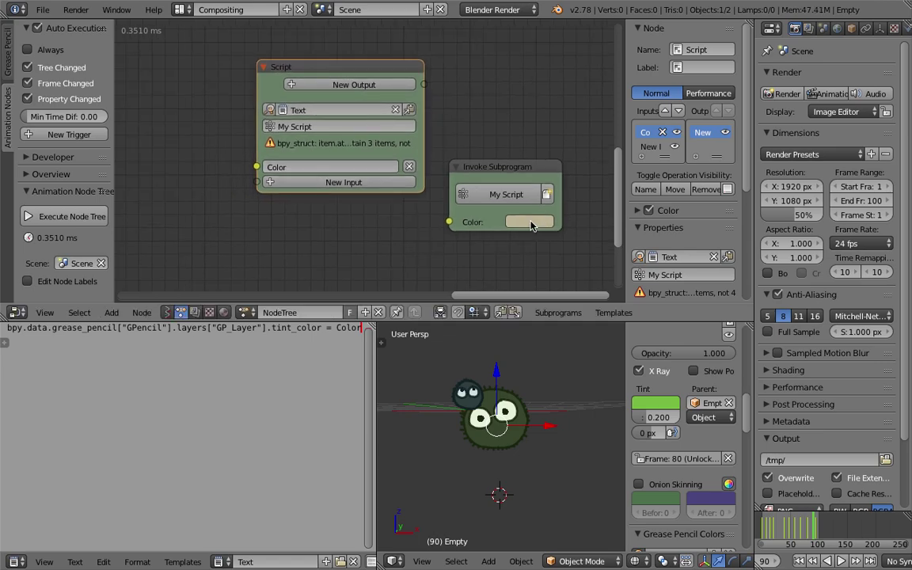
{"action": "left_click_drag", "start_coordinate": [530, 226], "coordinate": [549, 231]}
{"action": "middle_click_drag", "start_coordinate": [549, 231], "coordinate": [566, 213]}
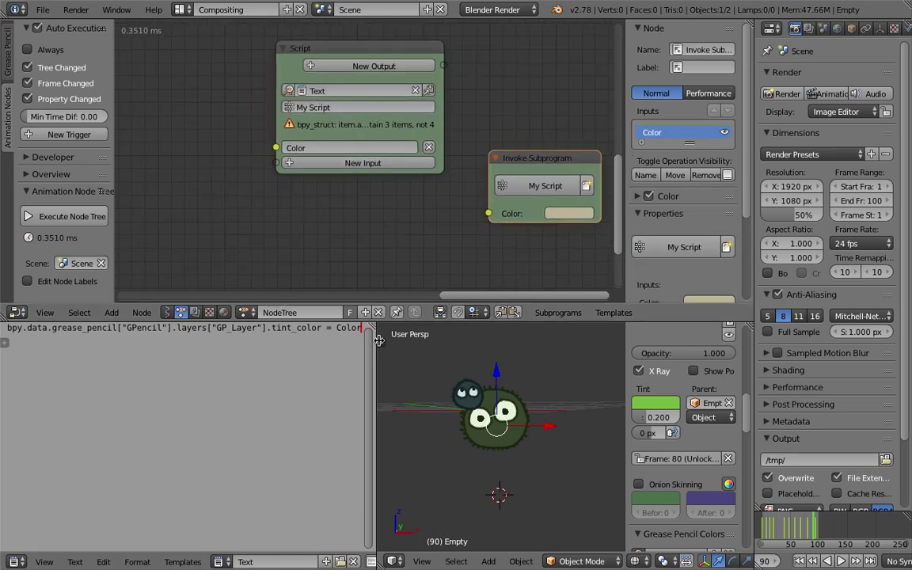
Make the Text Editor taller and insert the line "r,g,b,a = Color" above the tint_color assignment
{"action": "left_click_drag", "start_coordinate": [34, 320], "coordinate": [34, 263]}
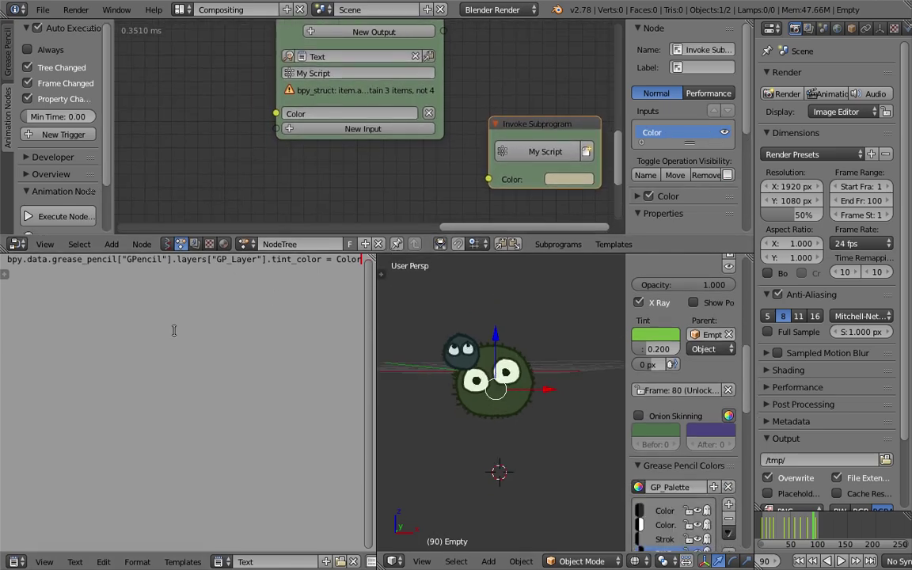
{"action": "key", "text": "Return"}
{"action": "key", "text": "Return"}
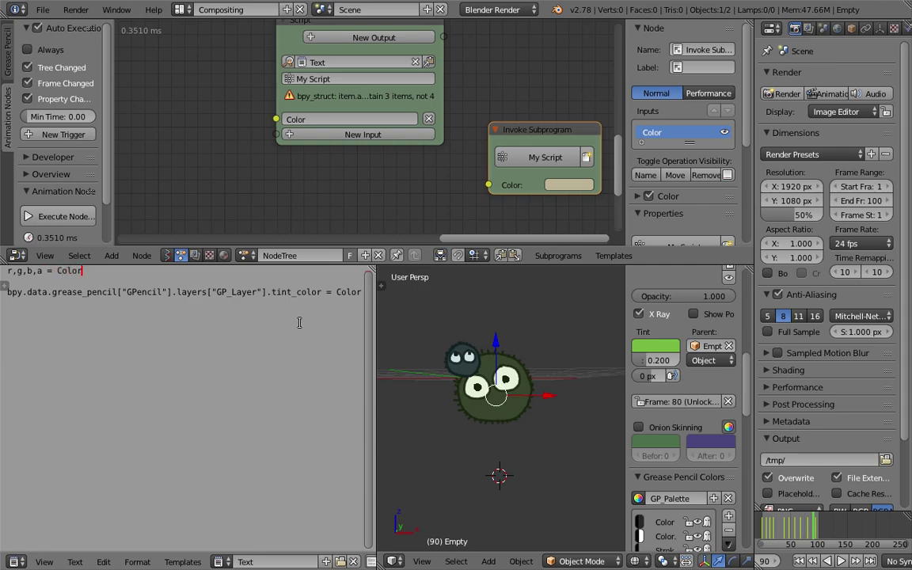
Replace Color with (r,g,b) in the tint_color assignment and play the animation
{"action": "left_click_drag", "start_coordinate": [337, 291], "coordinate": [379, 291]}
{"action": "key", "text": "r"}
{"action": "key", "text": "Escape"}
{"action": "type", "text": "(r,g,b"}
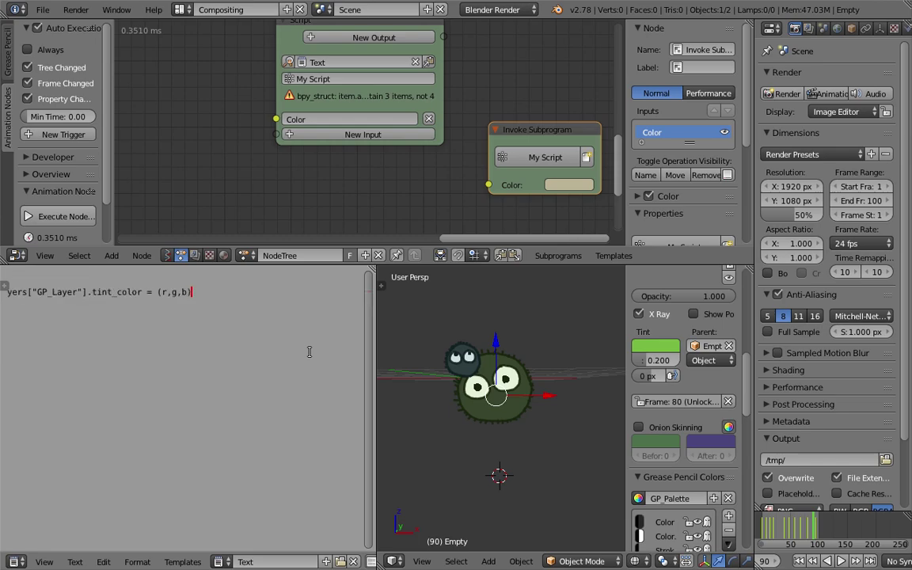
{"action": "key", "text": "alt+a"}
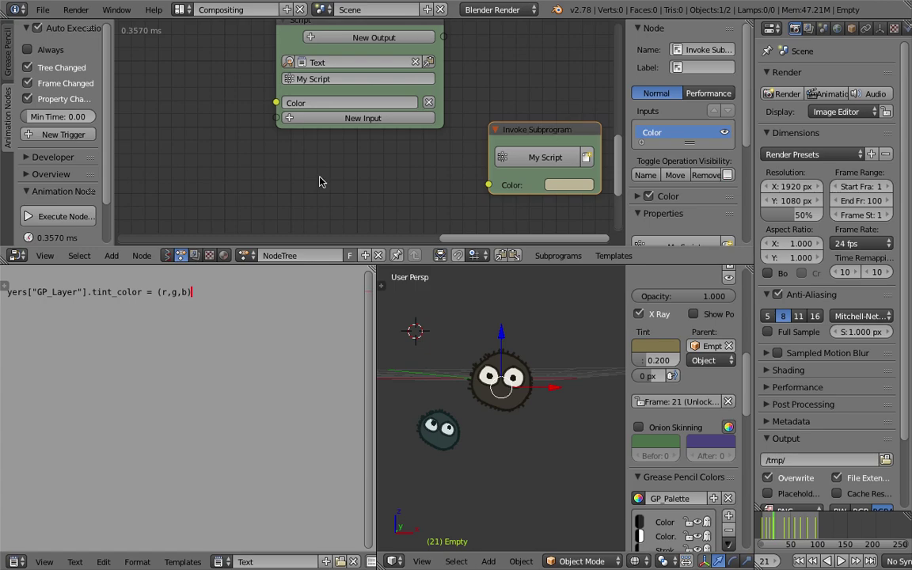
Set the Invoke Subprogram node's colour to orange
{"action": "key", "text": "shift+a"}
{"action": "left_click", "coordinate": [565, 183]}
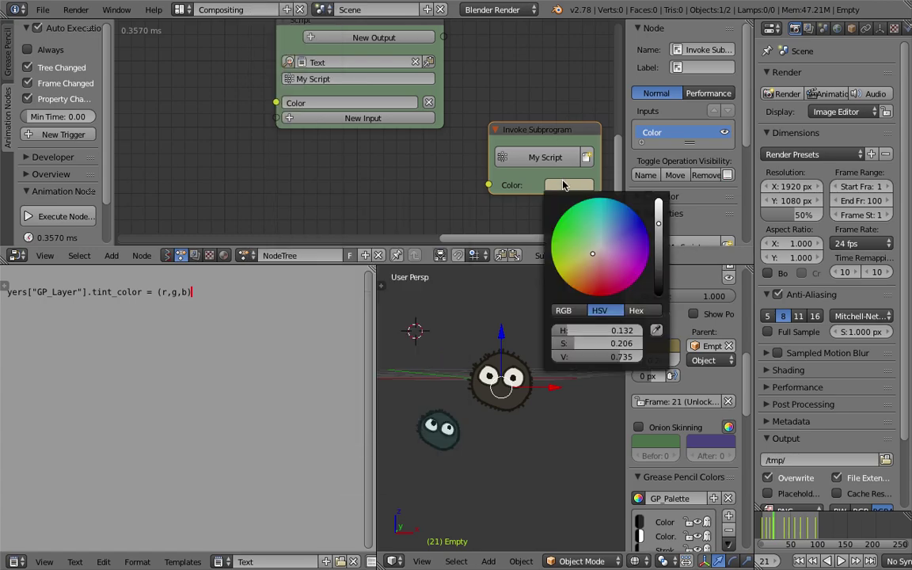
{"action": "left_click", "coordinate": [569, 184]}
{"action": "mouse_move", "coordinate": [593, 253]}
{"action": "left_mouse_down"}
{"action": "mouse_move", "coordinate": [602, 222]}
{"action": "mouse_move", "coordinate": [631, 255]}
{"action": "mouse_move", "coordinate": [569, 269]}
{"action": "mouse_move", "coordinate": [582, 285]}
{"action": "left_mouse_up"}
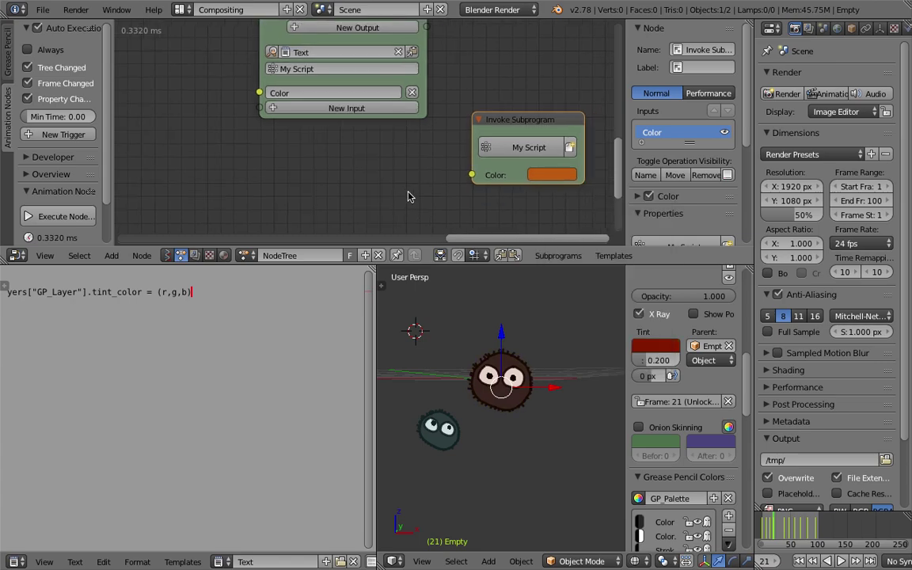
Place the Invoke Subprogram node below the Script node and raise the layer's tint factor to 0.285
{"action": "left_click_drag", "start_coordinate": [504, 128], "coordinate": [320, 154]}
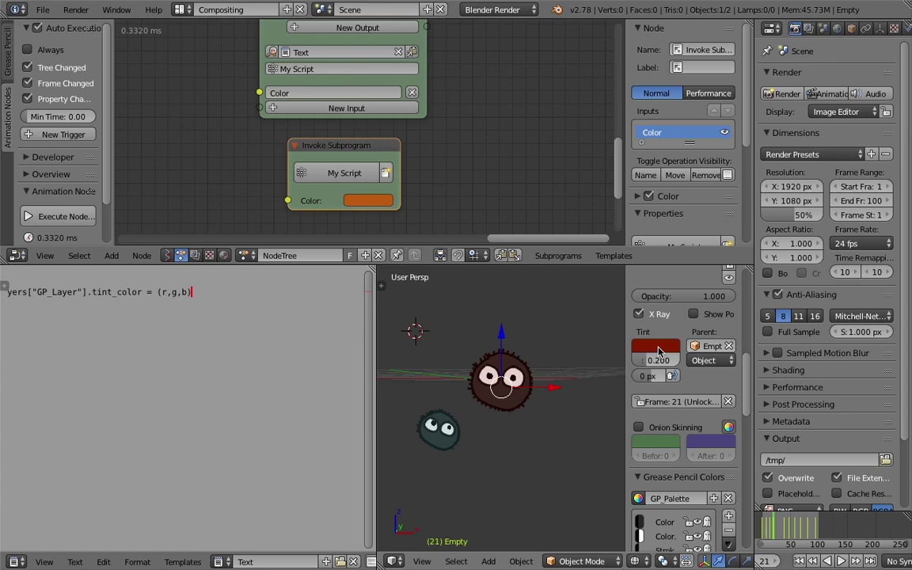
{"action": "mouse_move", "coordinate": [659, 360]}
{"action": "left_mouse_down"}
{"action": "mouse_move", "coordinate": [675, 360]}
{"action": "mouse_move", "coordinate": [663, 360]}
{"action": "left_mouse_up"}
{"action": "left_click_drag", "start_coordinate": [362, 155], "coordinate": [426, 153]}
Add a Combine Color node in HSV mode and connect its Color output to the Invoke Subprogram node
{"action": "scroll", "coordinate": [285, 165], "scroll_direction": "down", "scroll_amount": 2}
{"action": "middle_click_drag", "start_coordinate": [217, 155], "coordinate": [253, 139]}
{"action": "key", "text": "shift+a"}
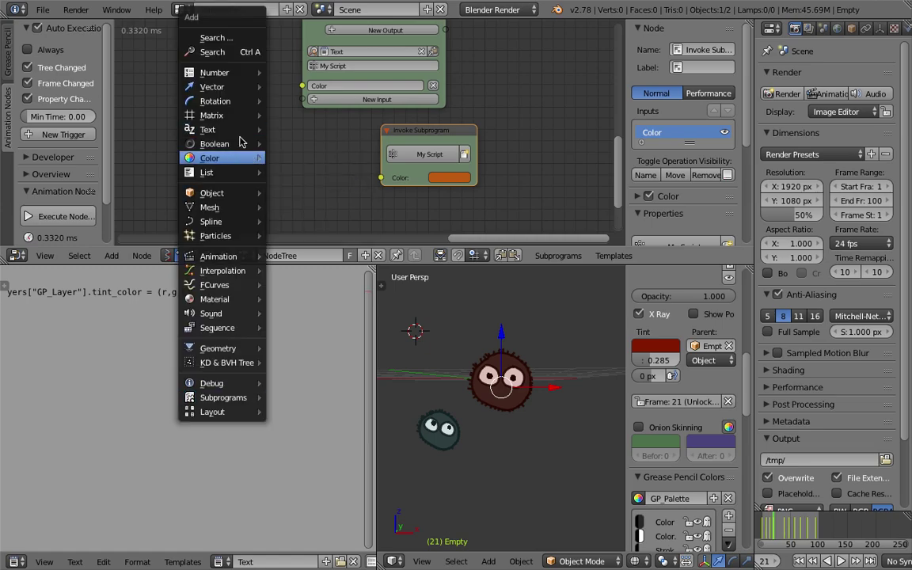
{"action": "left_click", "coordinate": [243, 52]}
{"action": "type", "text": "combine col"}
{"action": "key", "text": "Return"}
{"action": "left_click", "coordinate": [245, 121]}
{"action": "left_click", "coordinate": [273, 152]}
{"action": "left_click_drag", "start_coordinate": [323, 138], "coordinate": [381, 177]}
{"action": "scroll", "coordinate": [288, 181], "scroll_direction": "up", "scroll_amount": 2}
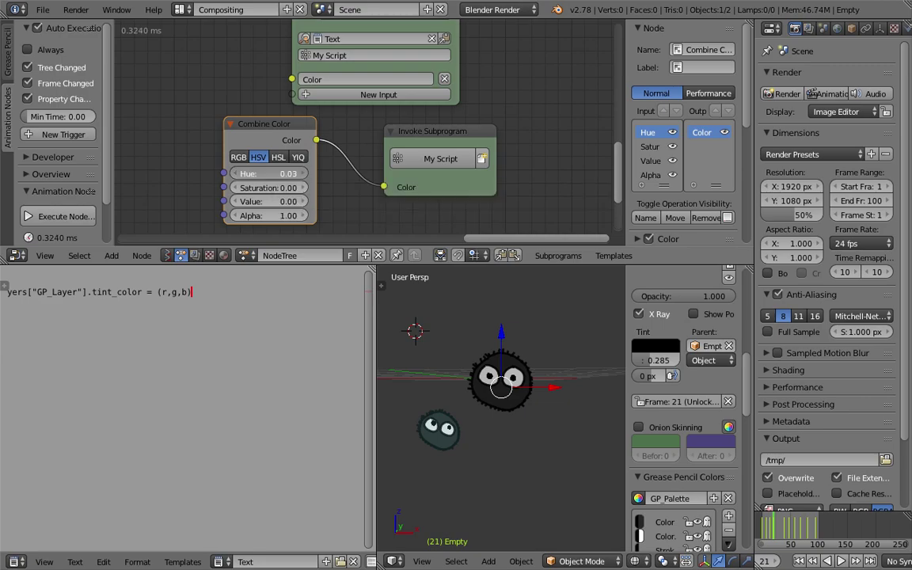
Set the Combine Color node's hue to about 7.14, saturation to 0.45 and value to 0.87
{"action": "mouse_move", "coordinate": [267, 174]}
{"action": "left_mouse_down"}
{"action": "mouse_move", "coordinate": [267, 186]}
{"action": "mouse_move", "coordinate": [255, 188]}
{"action": "left_mouse_up"}
{"action": "left_click_drag", "start_coordinate": [274, 202], "coordinate": [339, 202]}
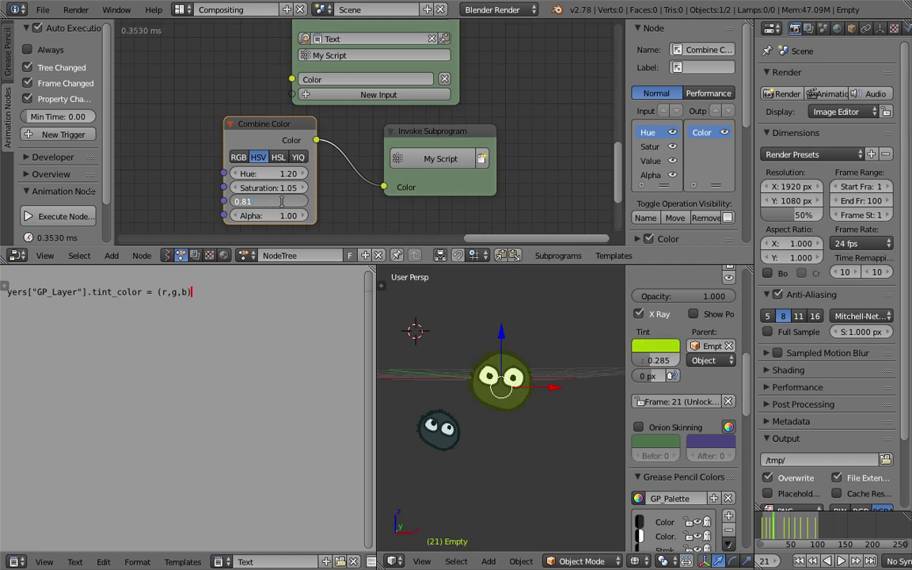
{"action": "left_click_drag", "start_coordinate": [286, 173], "coordinate": [331, 202]}
{"action": "left_click_drag", "start_coordinate": [285, 174], "coordinate": [267, 161]}
Shift the Combine Color and Invoke Subprogram nodes to the right to make room for more nodes
{"action": "left_click_drag", "start_coordinate": [267, 123], "coordinate": [341, 137]}
{"action": "scroll", "coordinate": [362, 140], "scroll_direction": "down", "scroll_amount": 2}
{"action": "middle_click_drag", "start_coordinate": [363, 140], "coordinate": [374, 131]}
{"action": "left_click_drag", "start_coordinate": [459, 126], "coordinate": [529, 126]}
Add a Time Info node with its Frame output to the left of Combine Color and save the file
{"action": "key", "text": "shift+a"}
{"action": "left_click", "coordinate": [180, 118]}
{"action": "type", "text": "frame"}
{"action": "key", "text": "Return"}
{"action": "left_click", "coordinate": [180, 118]}
{"action": "key", "text": "ctrl+s"}
{"action": "left_click", "coordinate": [158, 116]}
Select the smaller character's empty and set the GP_Layer.001 tint colour to black
{"action": "right_click", "coordinate": [446, 433]}
{"action": "left_click", "coordinate": [657, 349]}
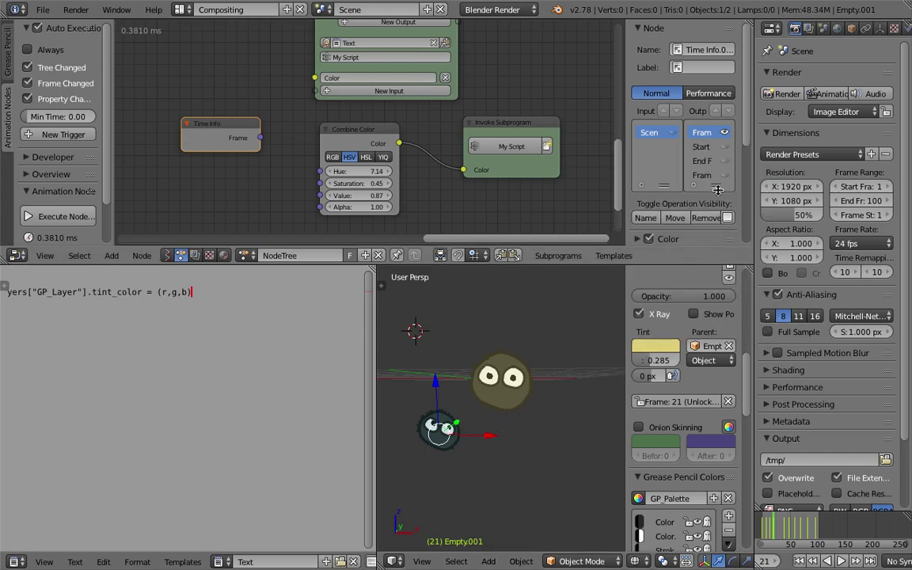
{"action": "middle_click_drag", "start_coordinate": [539, 367], "coordinate": [508, 409]}
{"action": "key", "text": "g"}
{"action": "right_click", "coordinate": [494, 416]}
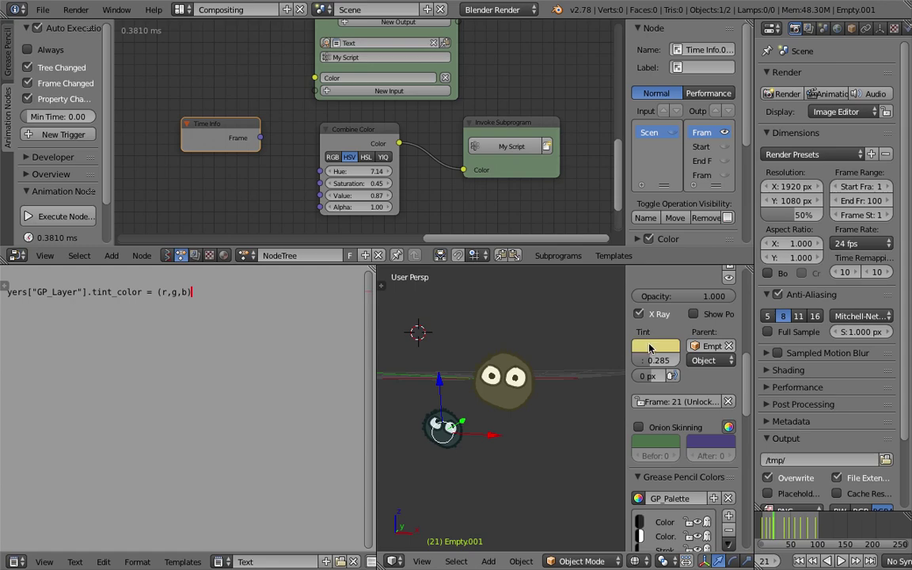
{"action": "scroll", "coordinate": [651, 353], "scroll_direction": "up", "scroll_amount": 4}
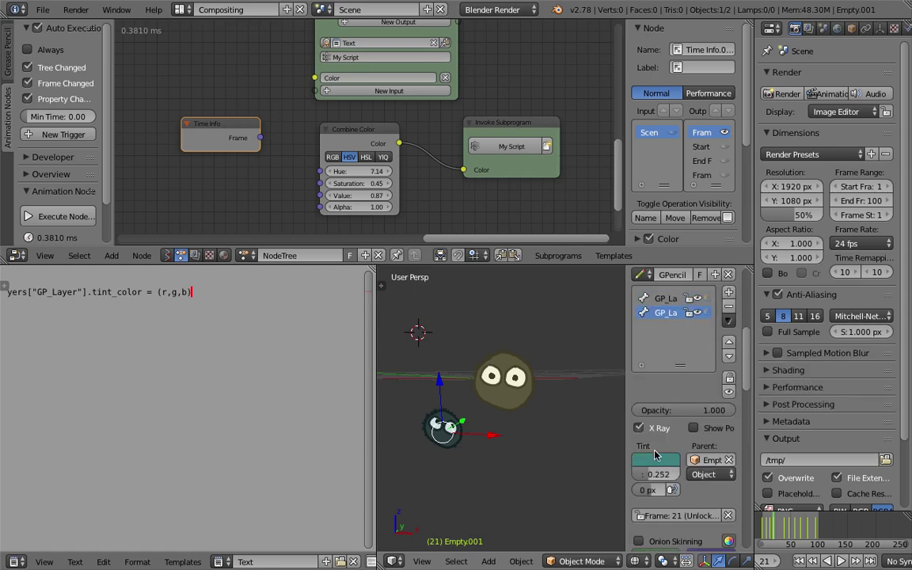
{"action": "left_click", "coordinate": [655, 454]}
{"action": "left_click_drag", "start_coordinate": [753, 342], "coordinate": [754, 372]}
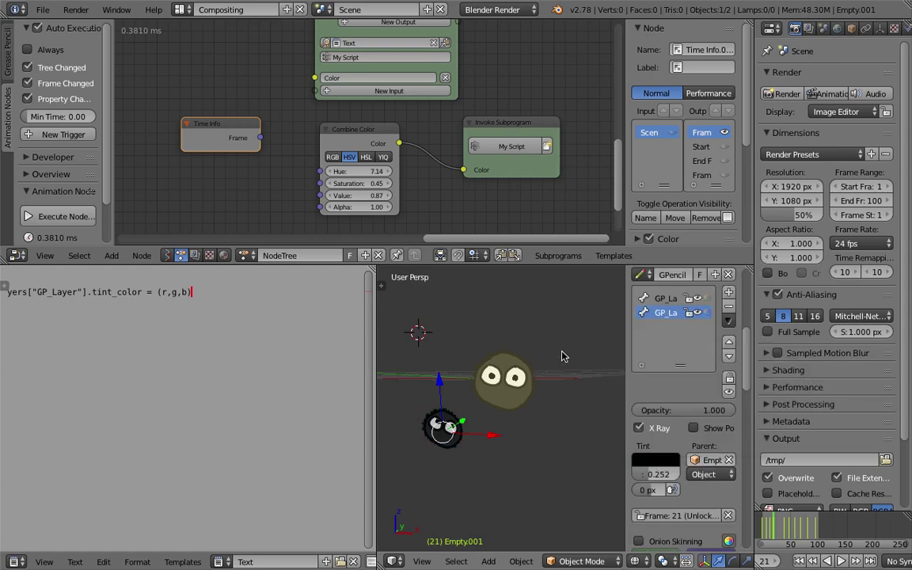
Connect Time Info's Frame output to the Combine Color hue and insert a Math node between them
{"action": "left_click_drag", "start_coordinate": [260, 137], "coordinate": [193, 135]}
{"action": "key", "text": "ctrl+a"}
{"action": "type", "text": "math"}
{"action": "key", "text": "Down"}
{"action": "key", "text": "Down"}
{"action": "key", "text": "Down"}
{"action": "key", "text": "Down"}
{"action": "key", "text": "Down"}
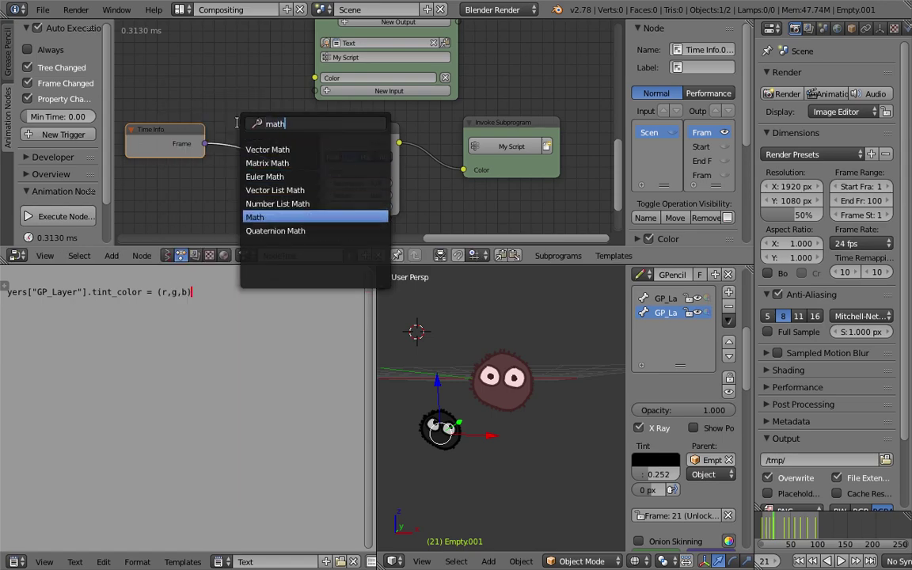
{"action": "key", "text": "Return"}
{"action": "left_click", "coordinate": [250, 127]}
Set the Math node's B value to 0.20 and play the animation from the first frame
{"action": "left_click", "coordinate": [293, 182]}
{"action": "type", "text": "0.2"}
{"action": "key", "text": "Return"}
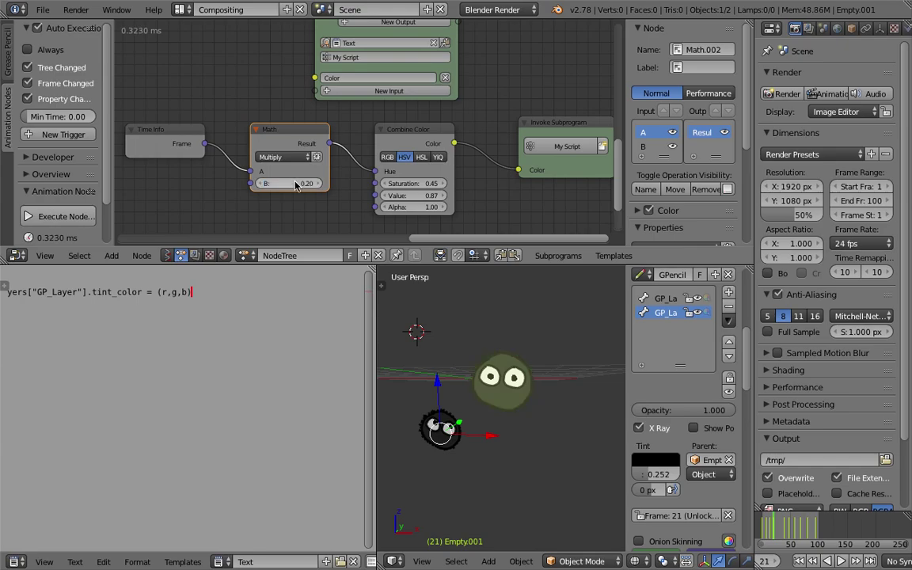
{"action": "left_click", "coordinate": [798, 560]}
{"action": "left_click", "coordinate": [841, 561]}
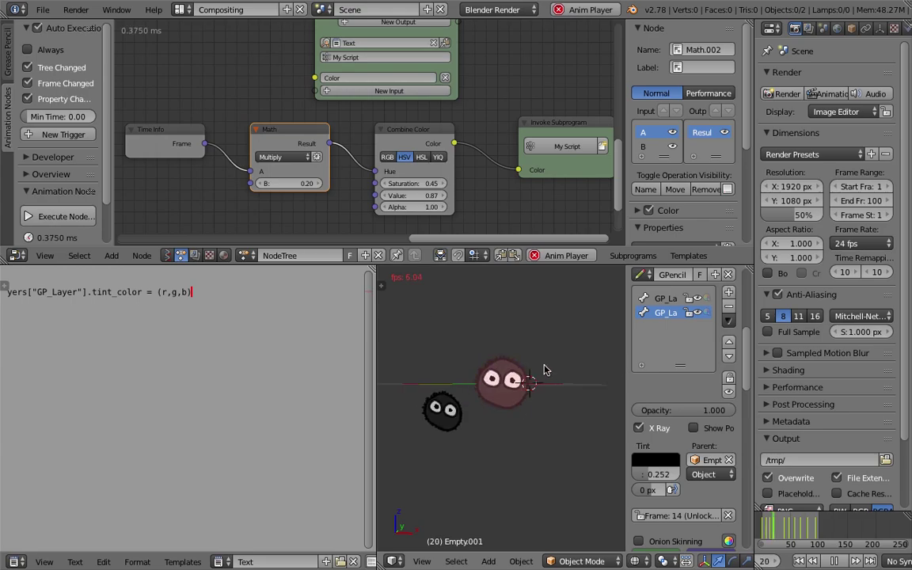
Switch the 3D view to the front view and widen it slightly
{"action": "left_click", "coordinate": [422, 561]}
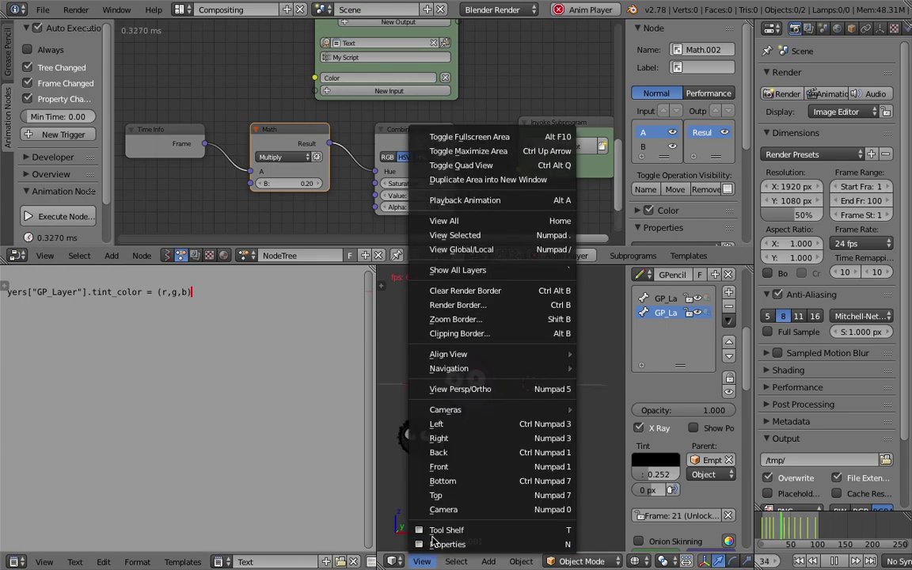
{"action": "left_click", "coordinate": [470, 466]}
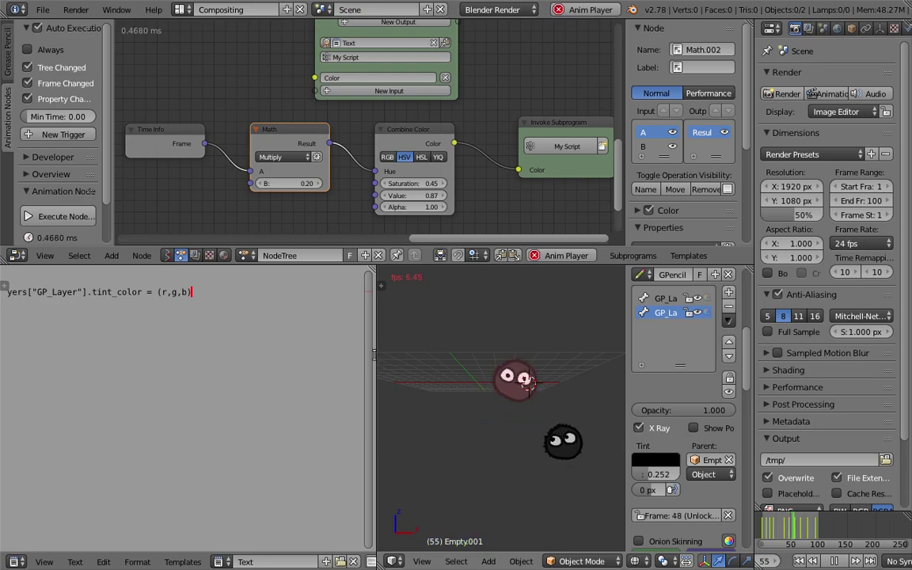
{"action": "left_click_drag", "start_coordinate": [373, 353], "coordinate": [353, 323]}
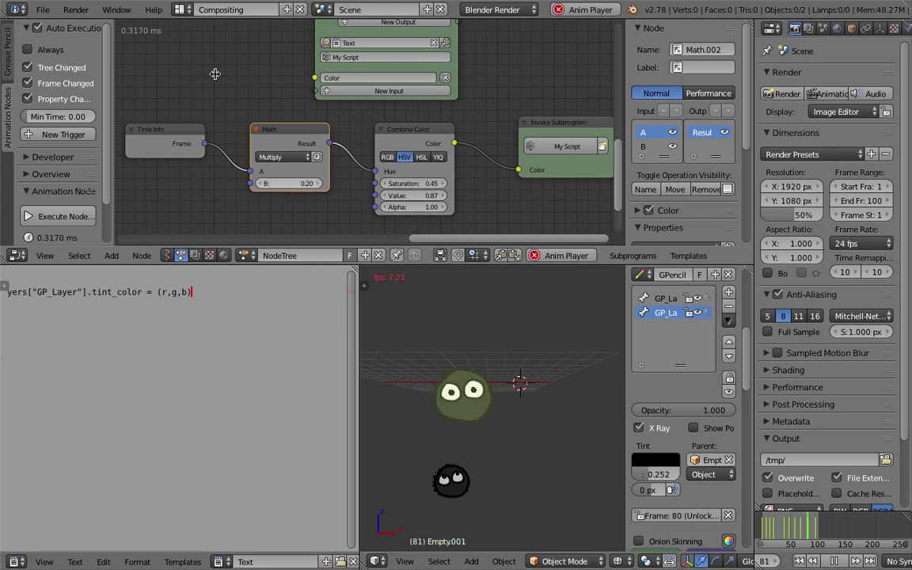
Switch to the Default screen layout and choose the Ink noise drawing brush
{"action": "left_click", "coordinate": [179, 10]}
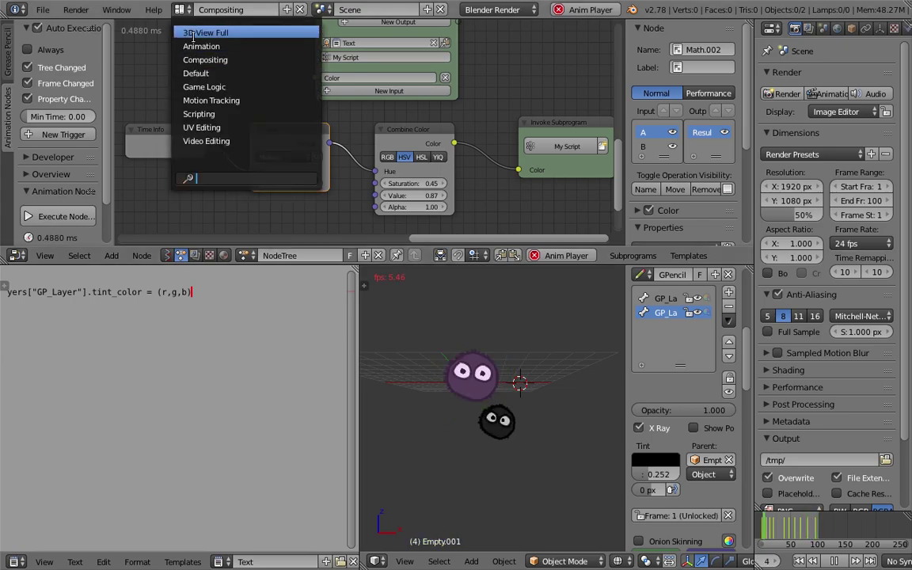
{"action": "left_click", "coordinate": [196, 72]}
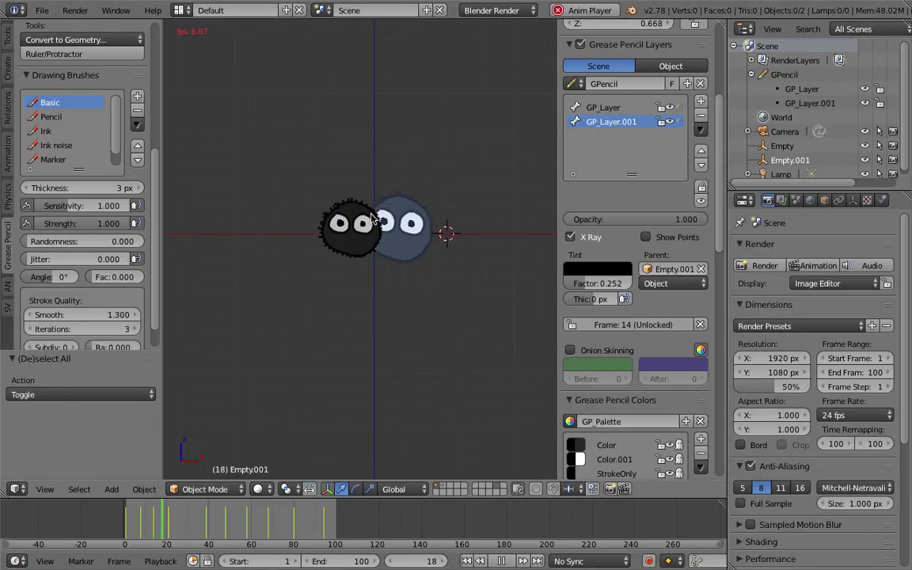
{"action": "left_click", "coordinate": [71, 145]}
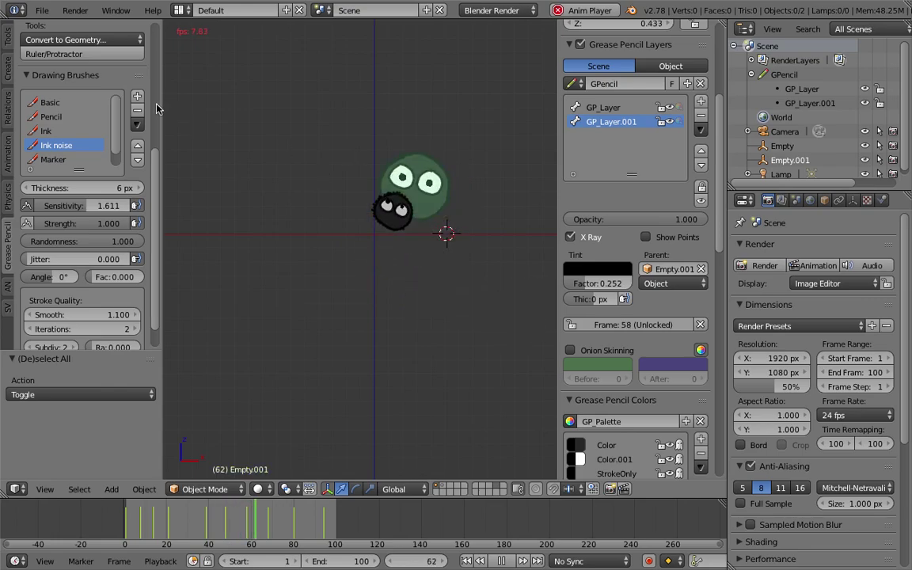
Enable Additive Drawing for the grease pencil and disable it again
{"action": "scroll", "coordinate": [156, 109], "scroll_direction": "up", "scroll_amount": 6}
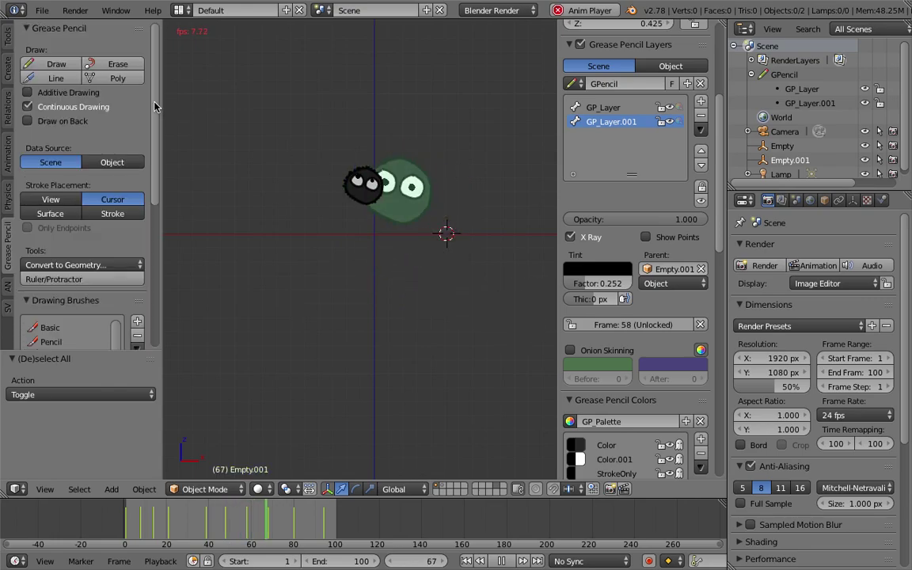
{"action": "left_click", "coordinate": [79, 94]}
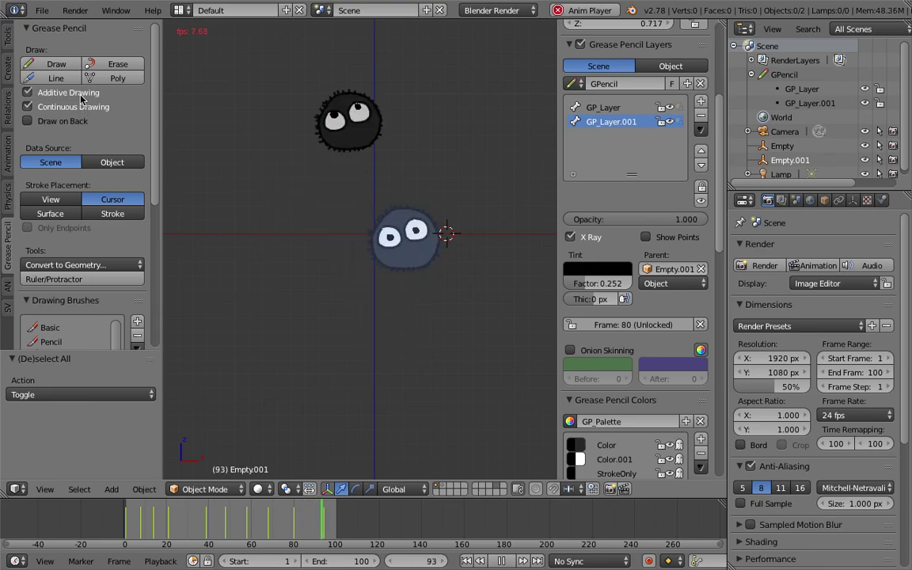
{"action": "left_click", "coordinate": [80, 94]}
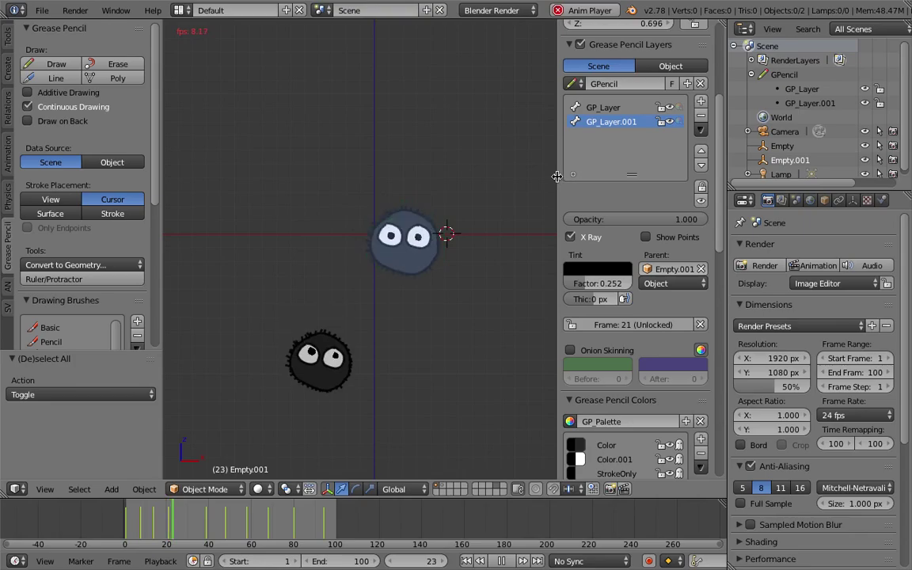
Hide the properties sidebar and draw a short freehand grease pencil stroke beside the characters during playback
{"action": "key", "text": "n"}
{"action": "mouse_move", "coordinate": [601, 197]}
{"action": "middle_mouse_down"}
{"action": "mouse_move", "coordinate": [523, 238]}
{"action": "mouse_move", "coordinate": [446, 244]}
{"action": "mouse_move", "coordinate": [515, 261]}
{"action": "mouse_move", "coordinate": [499, 224]}
{"action": "mouse_move", "coordinate": [516, 223]}
{"action": "middle_mouse_up"}
{"action": "key", "text": "d"}
{"action": "left_click_drag", "start_coordinate": [589, 201], "coordinate": [585, 195]}
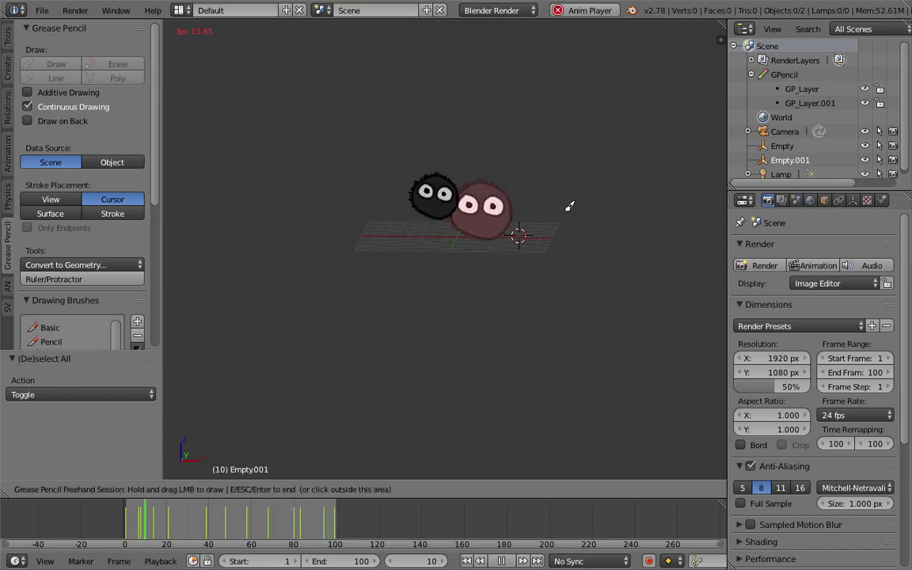
{"action": "key", "text": "Escape"}
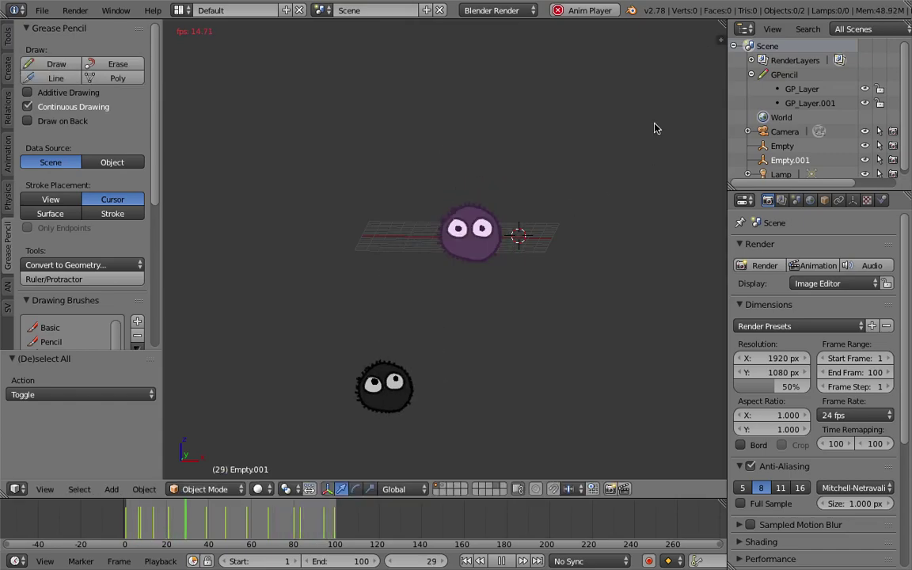
Show the properties sidebar again, add a new grease pencil layer and stop the playback
{"action": "left_click", "coordinate": [721, 39]}
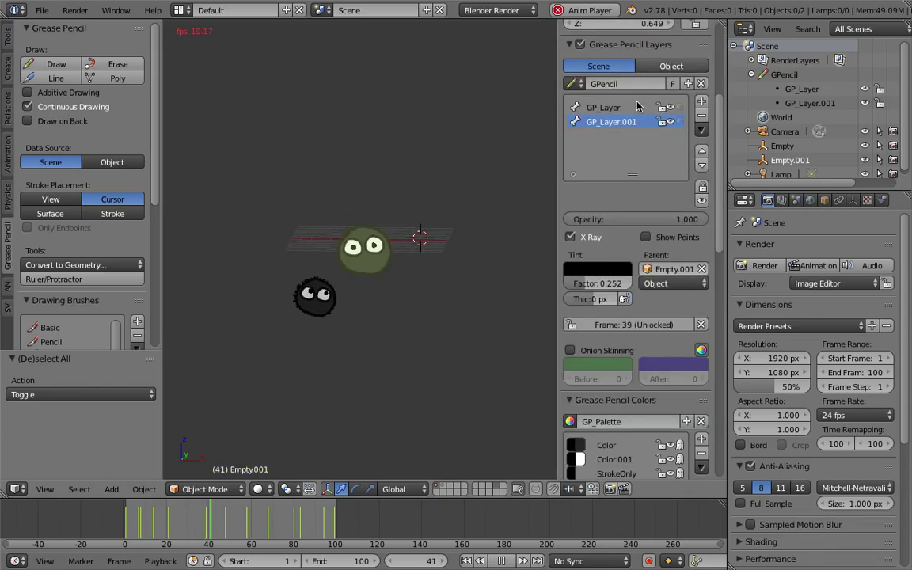
{"action": "left_click", "coordinate": [701, 101]}
{"action": "left_click_drag", "start_coordinate": [557, 106], "coordinate": [576, 111]}
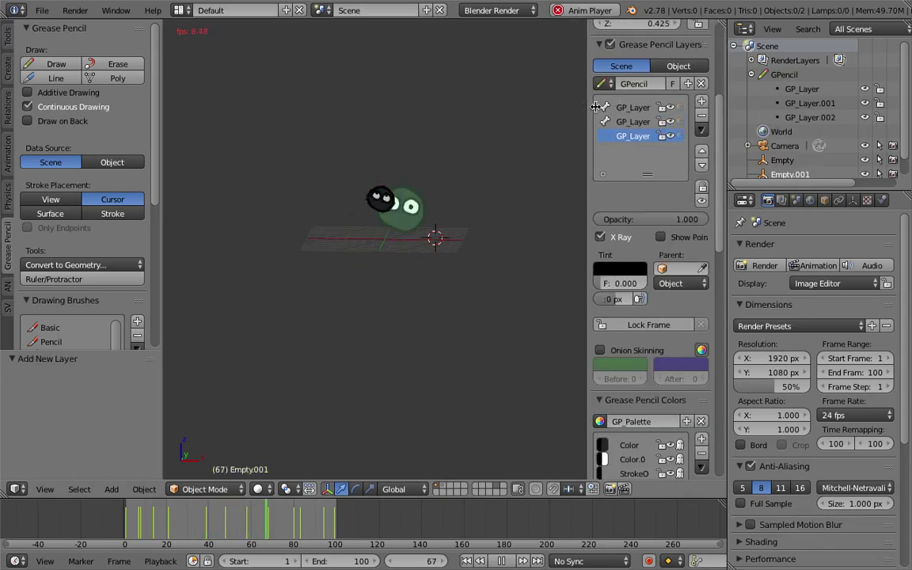
{"action": "left_click", "coordinate": [499, 561]}
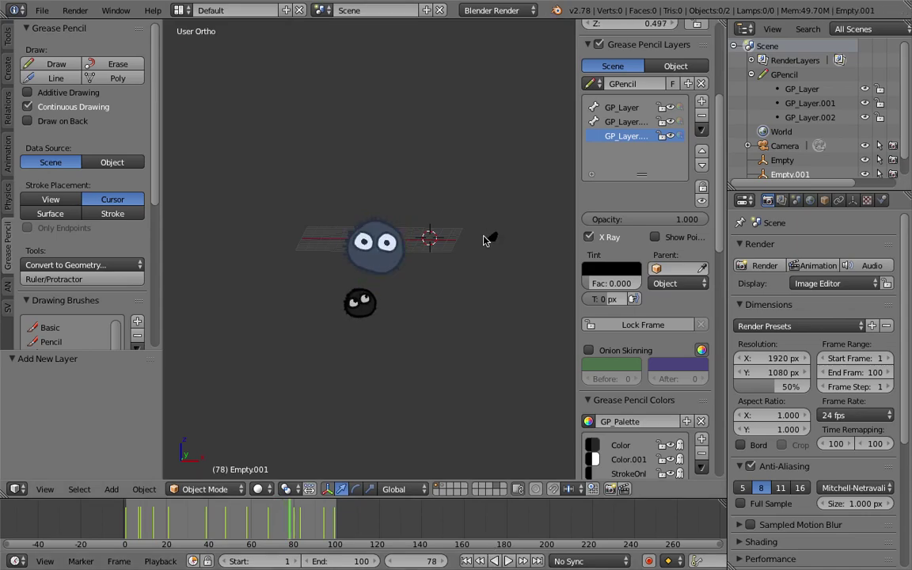
Try a short stroke on the new layer, select the StrokeOnly palette colour and remove that layer
{"action": "left_click_drag", "start_coordinate": [467, 193], "coordinate": [465, 190]}
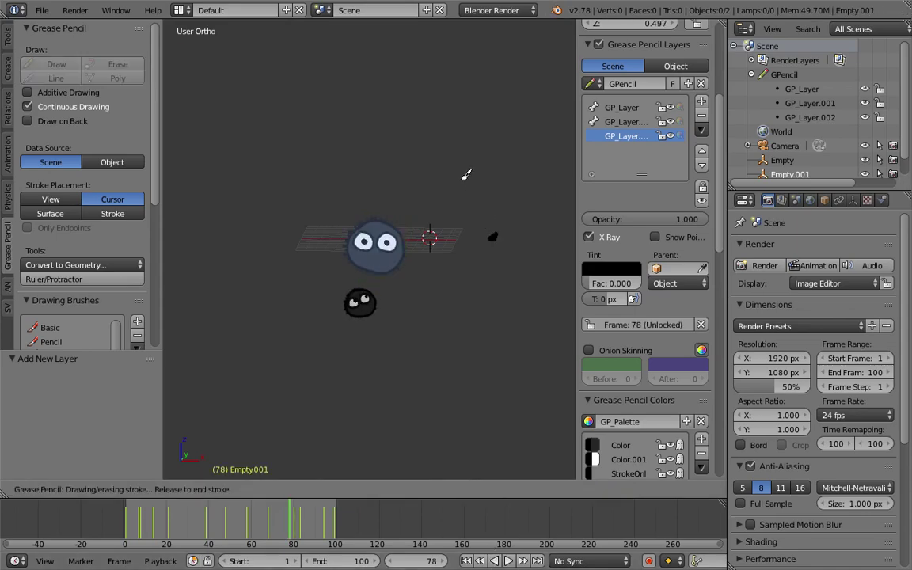
{"action": "scroll", "coordinate": [610, 378], "scroll_direction": "down", "scroll_amount": 5}
{"action": "left_click", "coordinate": [627, 304]}
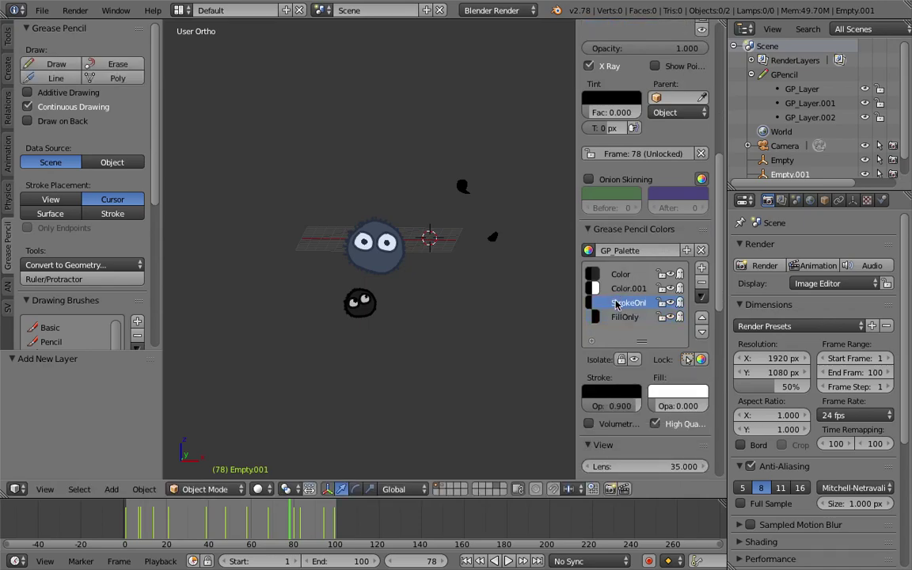
{"action": "scroll", "coordinate": [625, 299], "scroll_direction": "up", "scroll_amount": 8}
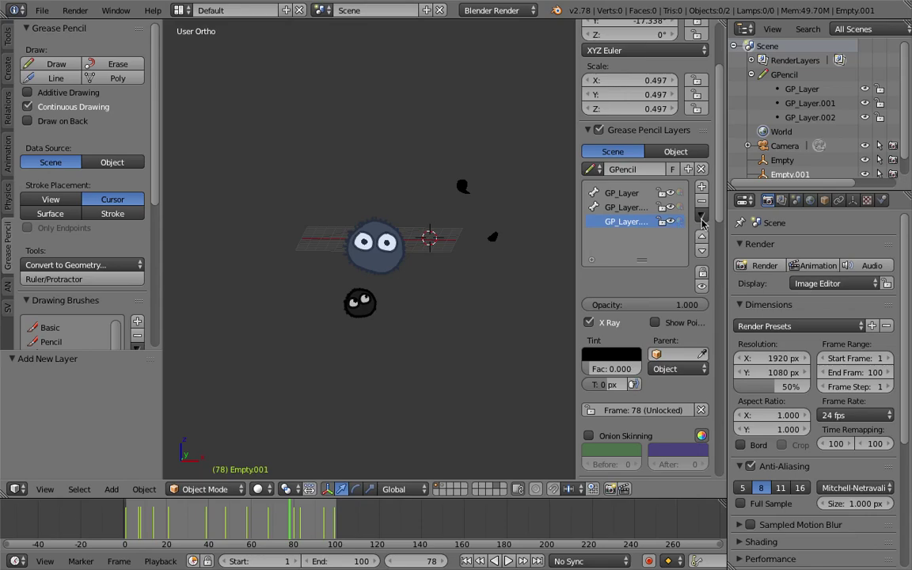
{"action": "left_click", "coordinate": [701, 203]}
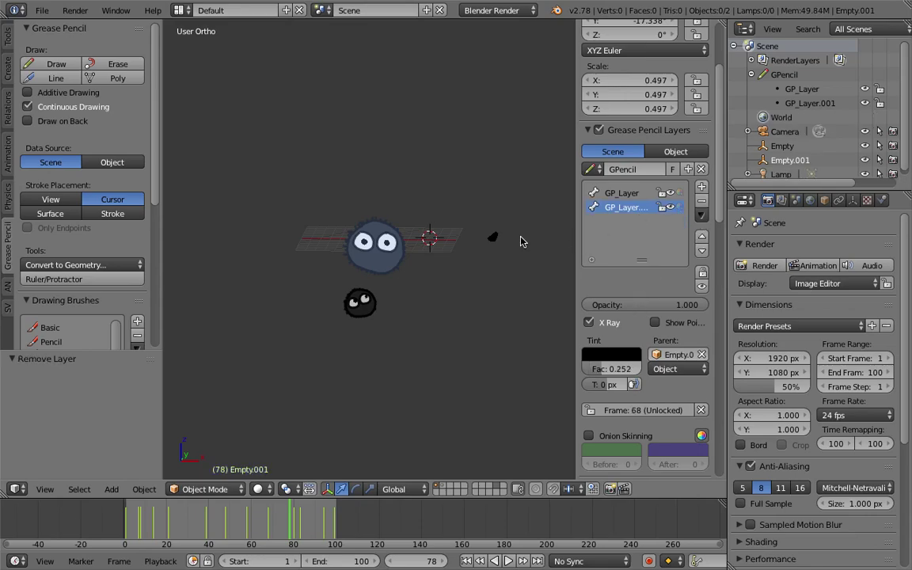
Erase the stray black mark beside the larger character and add a new grease pencil layer
{"action": "left_click", "coordinate": [115, 65]}
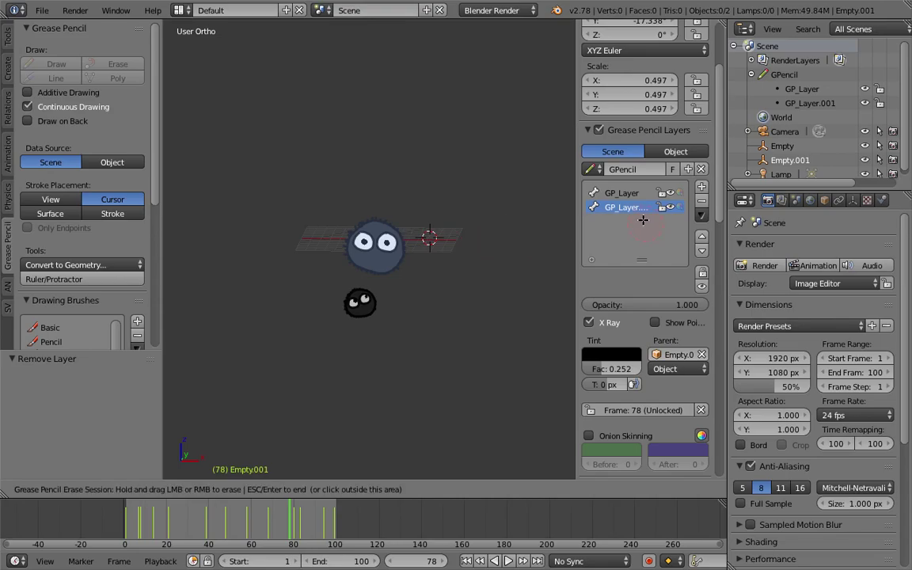
{"action": "key", "text": "Escape"}
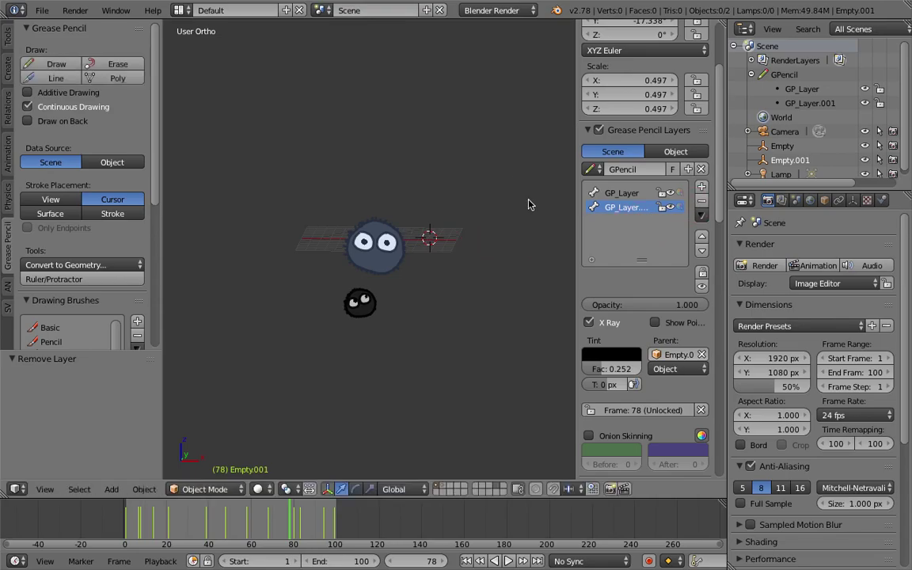
{"action": "left_click", "coordinate": [703, 192]}
Save the file and add a new colour to GP_Palette
{"action": "scroll", "coordinate": [647, 372], "scroll_direction": "down", "scroll_amount": 9}
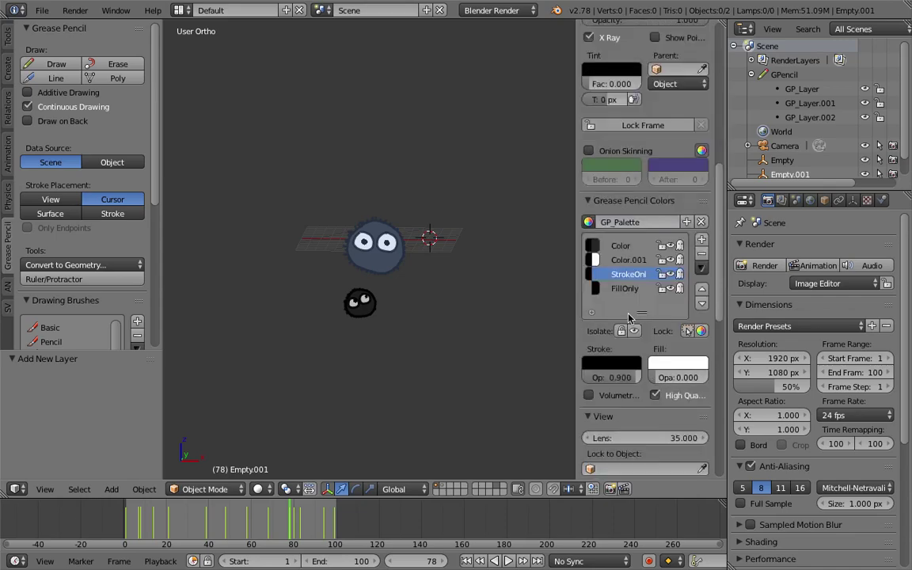
{"action": "key", "text": "ctrl+s"}
{"action": "left_click", "coordinate": [431, 229]}
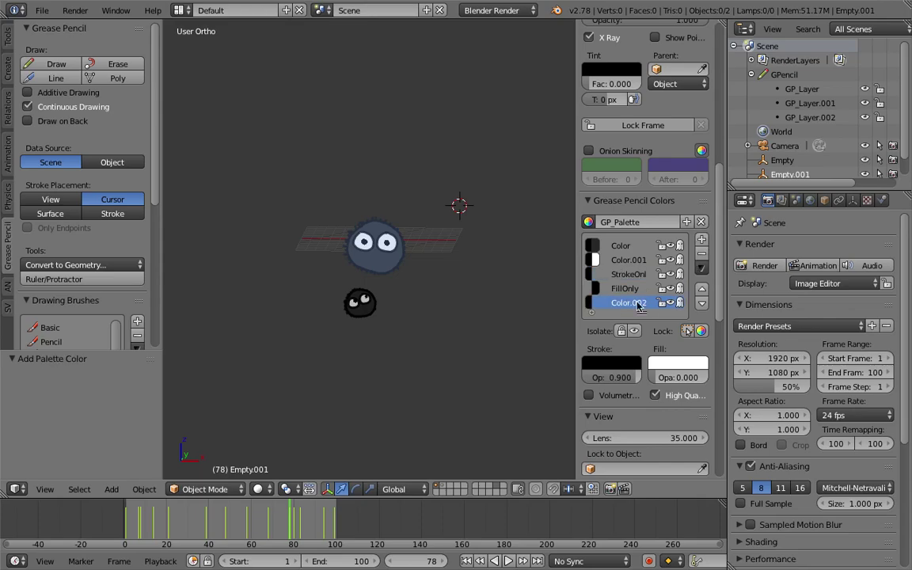
Set the new palette colour's stroke to a mint green and draw a small spiral above the 3D cursor at frame 78
{"action": "left_click", "coordinate": [624, 362]}
{"action": "left_click_drag", "start_coordinate": [703, 236], "coordinate": [704, 193]}
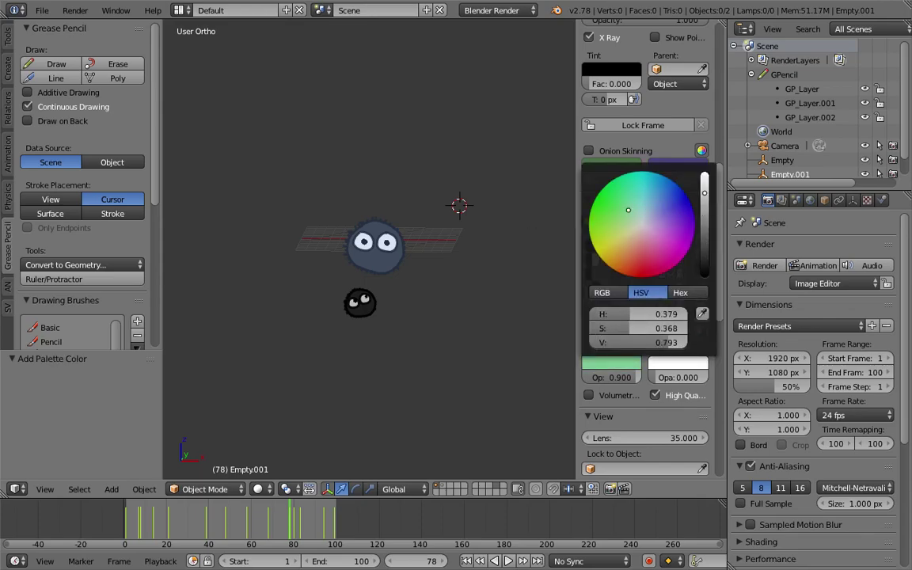
{"action": "left_click_drag", "start_coordinate": [639, 226], "coordinate": [625, 199]}
{"action": "key", "text": "d"}
{"action": "left_click_drag", "start_coordinate": [453, 172], "coordinate": [449, 174]}
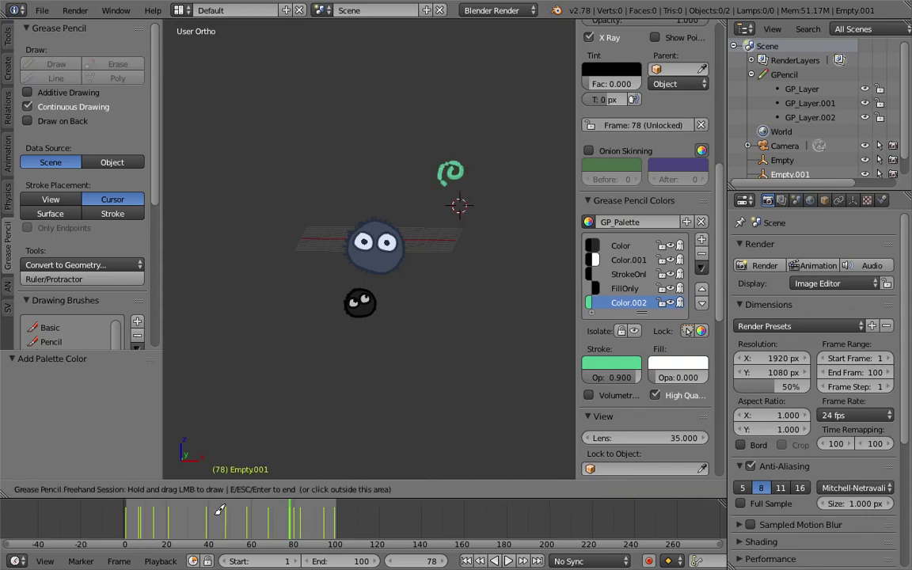
{"action": "left_click", "coordinate": [191, 522]}
Draw green spirals on the new layer: above and left of the characters at frame 11, beside the grid's left end at frame 24
{"action": "left_click_drag", "start_coordinate": [168, 517], "coordinate": [150, 513]}
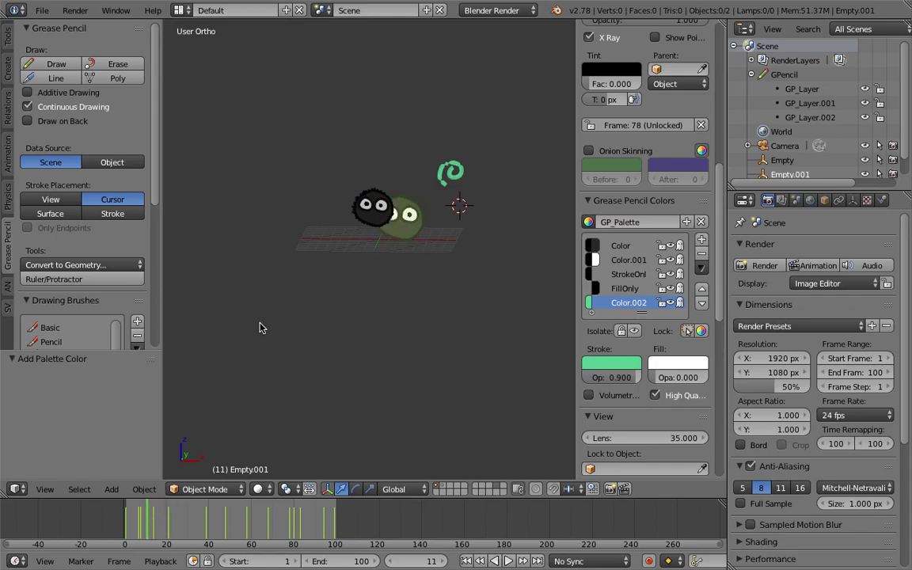
{"action": "key", "text": "d"}
{"action": "left_click_drag", "start_coordinate": [273, 132], "coordinate": [283, 124]}
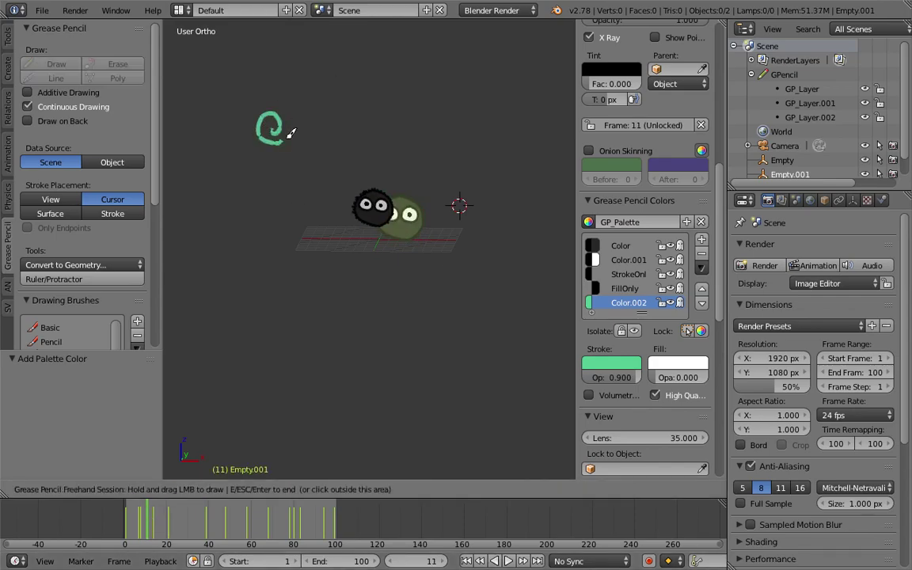
{"action": "left_click", "coordinate": [145, 513]}
{"action": "left_click_drag", "start_coordinate": [159, 523], "coordinate": [175, 518]}
{"action": "key", "text": "d"}
{"action": "left_click_drag", "start_coordinate": [284, 248], "coordinate": [297, 246]}
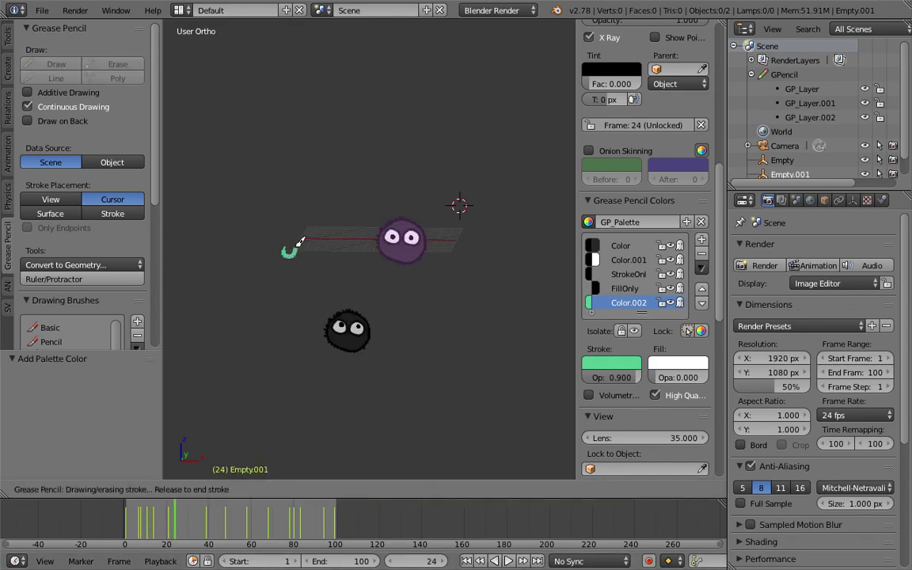
{"action": "left_click", "coordinate": [176, 489]}
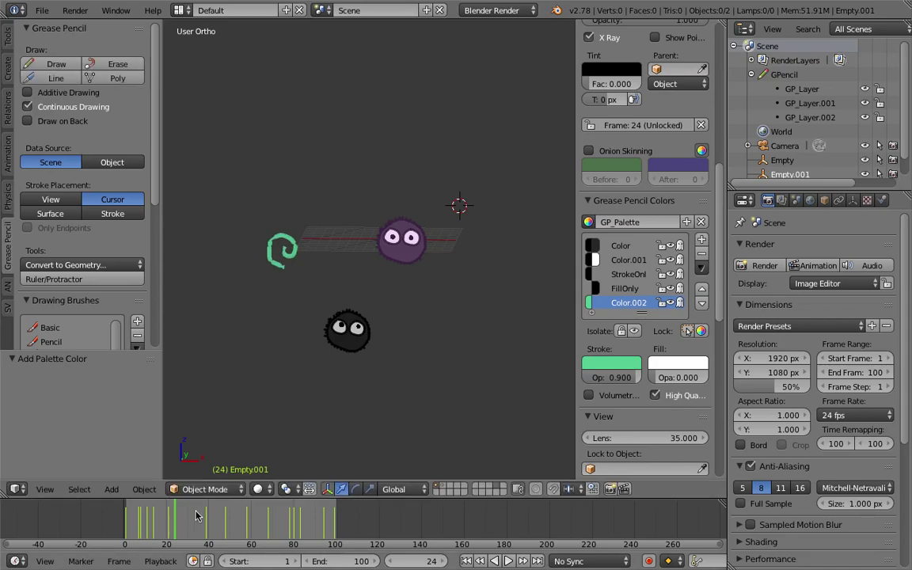
Draw a green spiral above the tinted character at frame 36 and another to the right of both characters at frame 47
{"action": "left_click_drag", "start_coordinate": [175, 519], "coordinate": [199, 519]}
{"action": "key", "text": "d"}
{"action": "left_click_drag", "start_coordinate": [376, 147], "coordinate": [379, 144]}
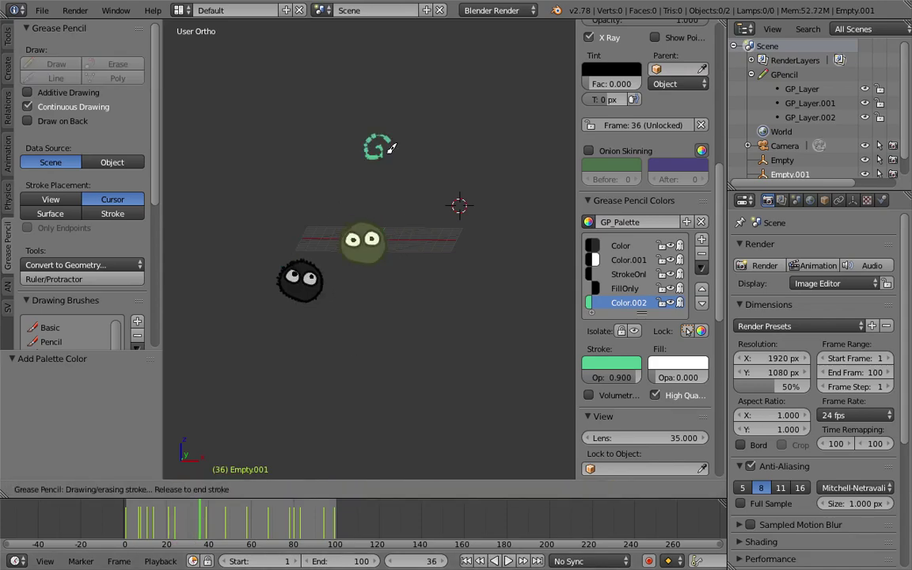
{"action": "left_click", "coordinate": [251, 507]}
{"action": "left_click_drag", "start_coordinate": [251, 511], "coordinate": [224, 513]}
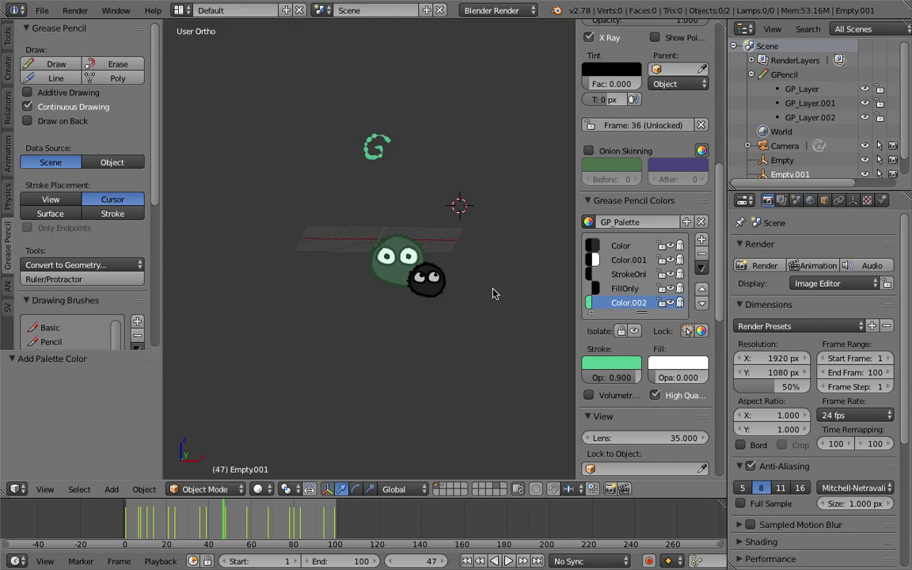
{"action": "key", "text": "d"}
{"action": "left_click_drag", "start_coordinate": [489, 264], "coordinate": [507, 260]}
{"action": "left_click", "coordinate": [224, 511]}
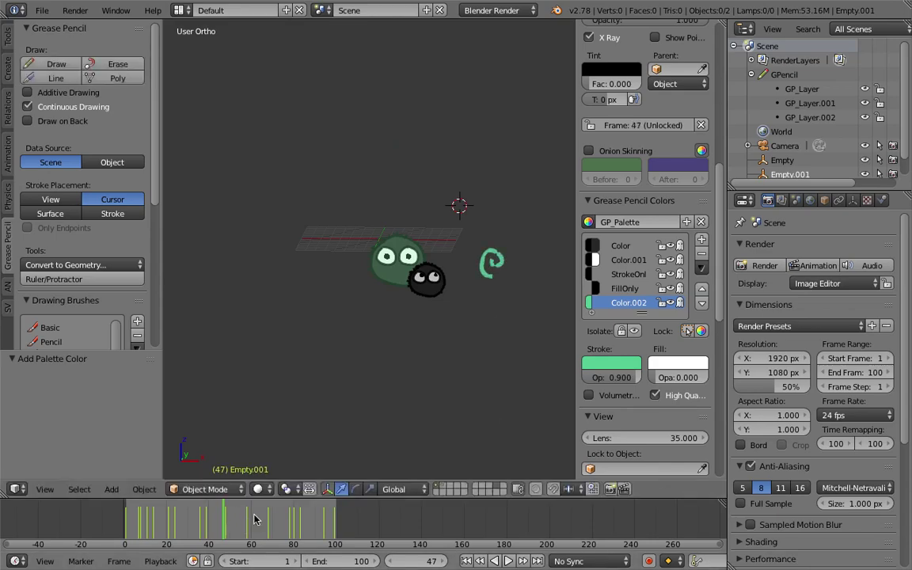
Draw a green spiral at the grid's left end at frame 61 and another above the characters at frame 73
{"action": "left_click_drag", "start_coordinate": [225, 513], "coordinate": [254, 514]}
{"action": "key", "text": "d"}
{"action": "left_click_drag", "start_coordinate": [299, 219], "coordinate": [314, 222]}
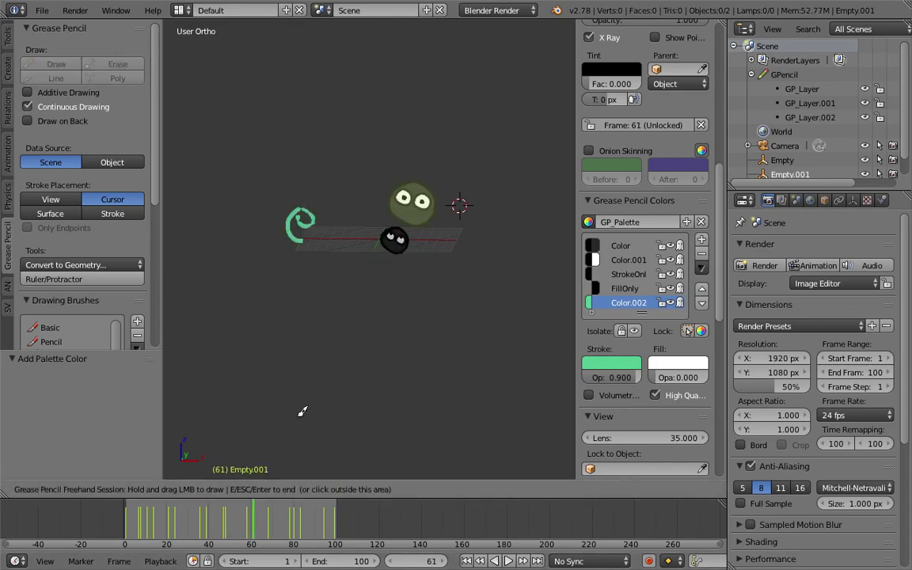
{"action": "left_click", "coordinate": [276, 522]}
{"action": "left_click_drag", "start_coordinate": [276, 522], "coordinate": [278, 519]}
{"action": "key", "text": "d"}
{"action": "left_click_drag", "start_coordinate": [362, 135], "coordinate": [365, 137]}
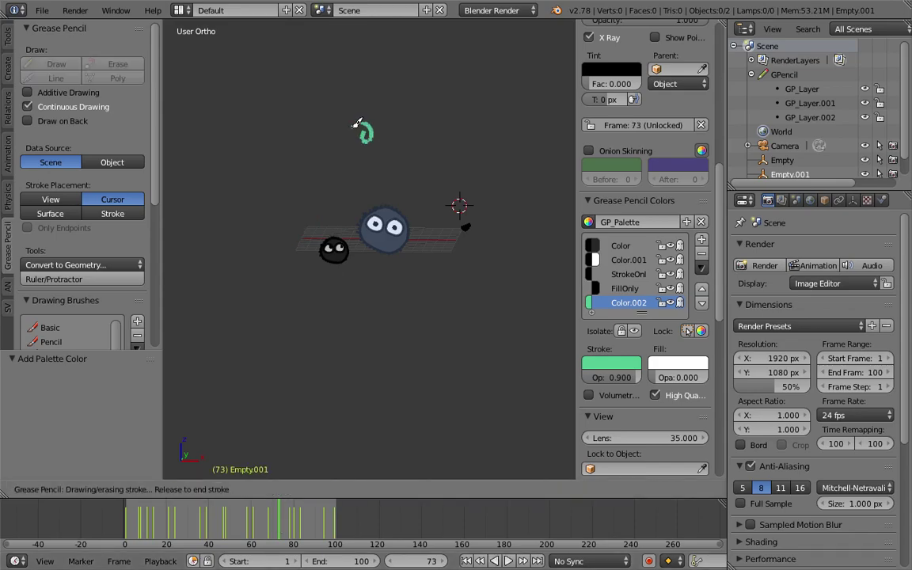
{"action": "left_click", "coordinate": [278, 514]}
Draw a green spiral left of the grid at frame 82 and another just below the tinted character at frame 94
{"action": "left_click_drag", "start_coordinate": [278, 515], "coordinate": [298, 514]}
{"action": "key", "text": "d"}
{"action": "left_click_drag", "start_coordinate": [271, 219], "coordinate": [286, 222]}
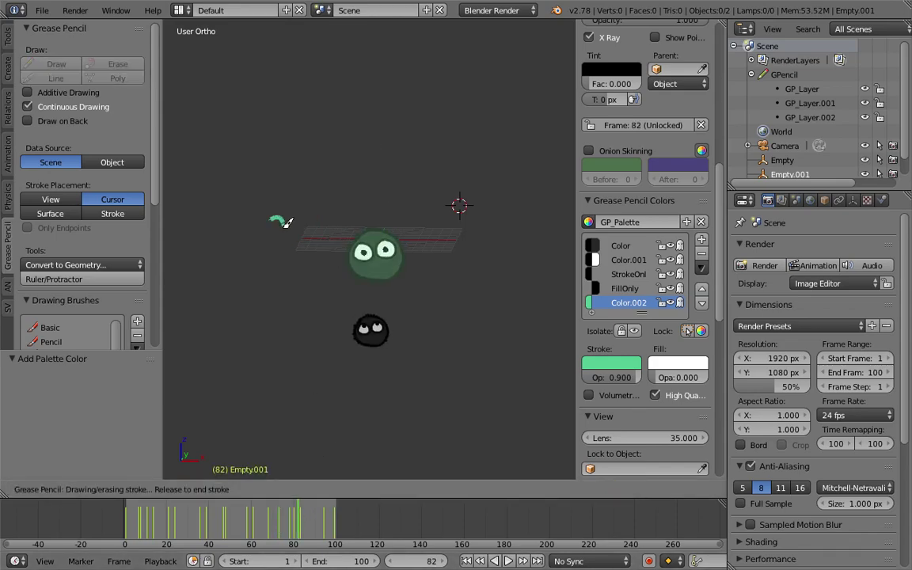
{"action": "left_click", "coordinate": [316, 521]}
{"action": "left_click_drag", "start_coordinate": [316, 521], "coordinate": [322, 520]}
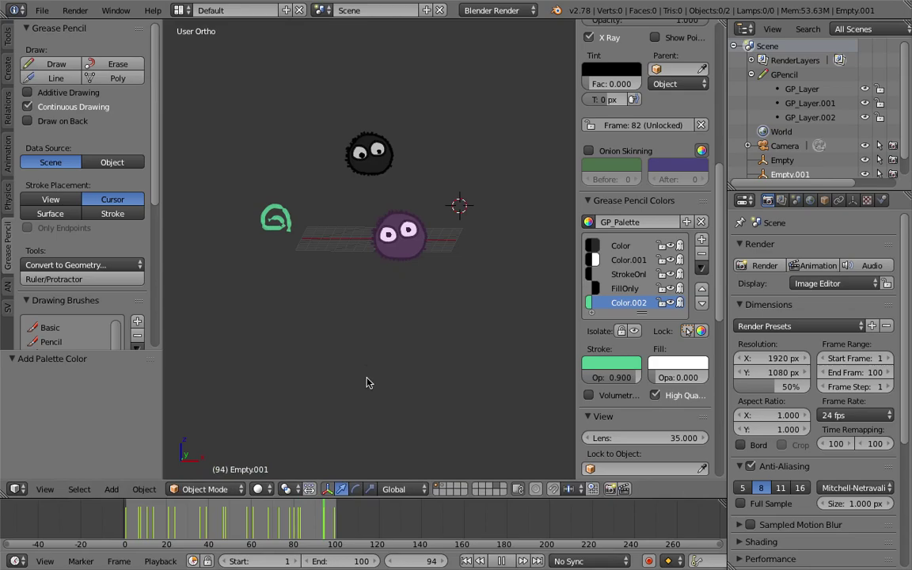
{"action": "key", "text": "d"}
{"action": "left_click_drag", "start_coordinate": [407, 271], "coordinate": [404, 258]}
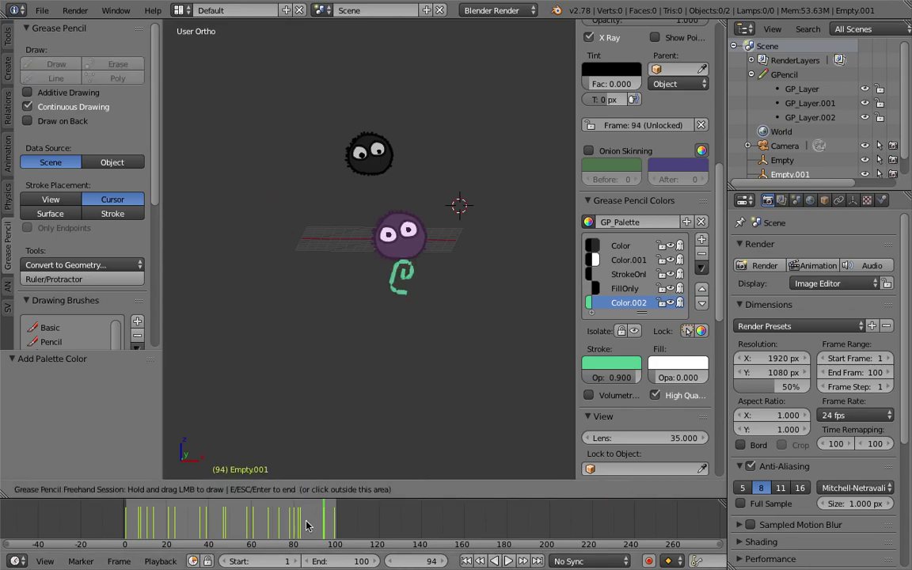
{"action": "left_click", "coordinate": [310, 505]}
Preview the animation with the spirals, switch the screen layout to 3D View Full and play the animation there
{"action": "key", "text": "alt+a"}
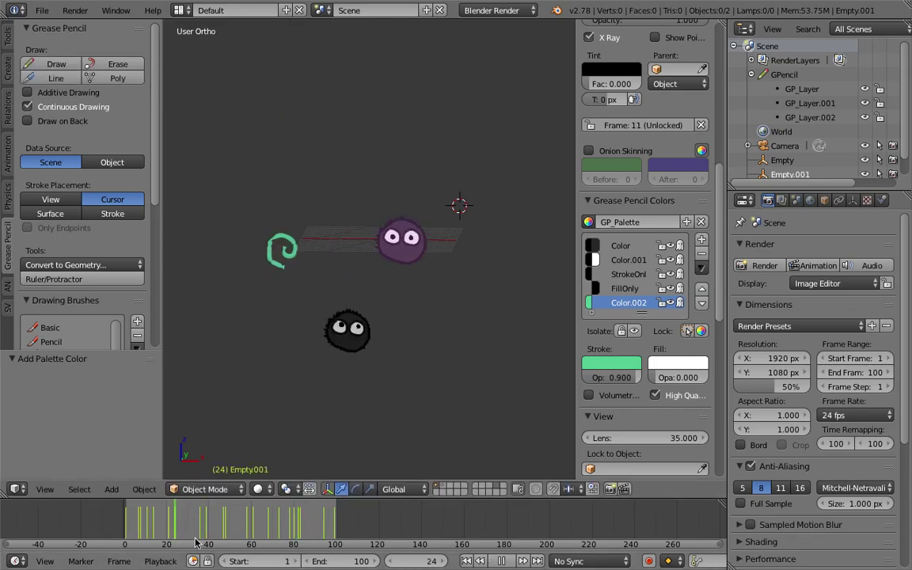
{"action": "key", "text": "alt+a"}
{"action": "left_click", "coordinate": [179, 10]}
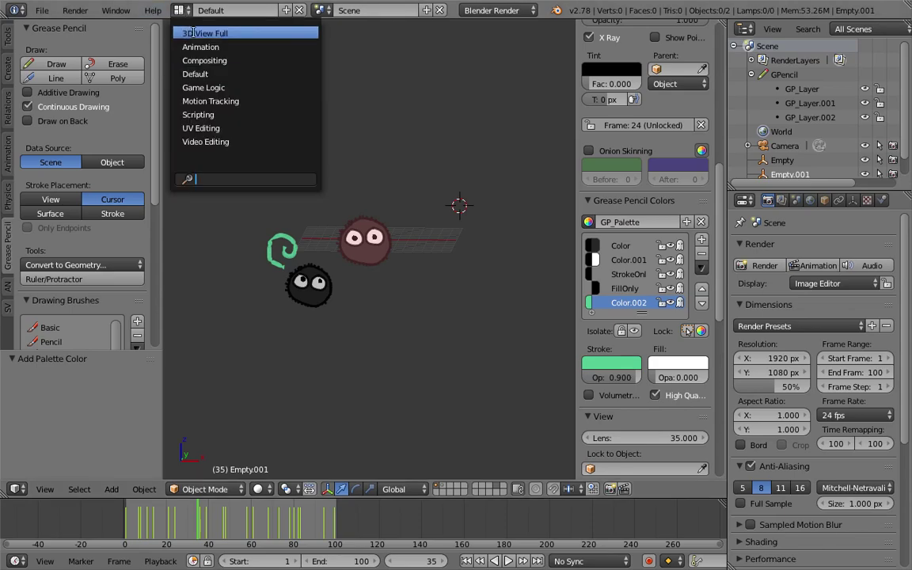
{"action": "left_click", "coordinate": [200, 34]}
{"action": "key", "text": "alt+a"}
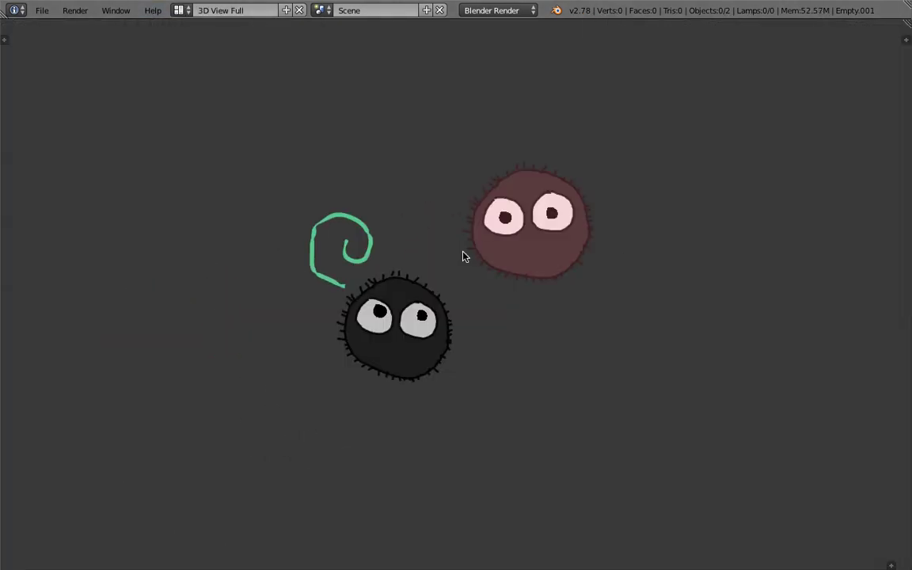
{"action": "key", "text": "alt+a"}
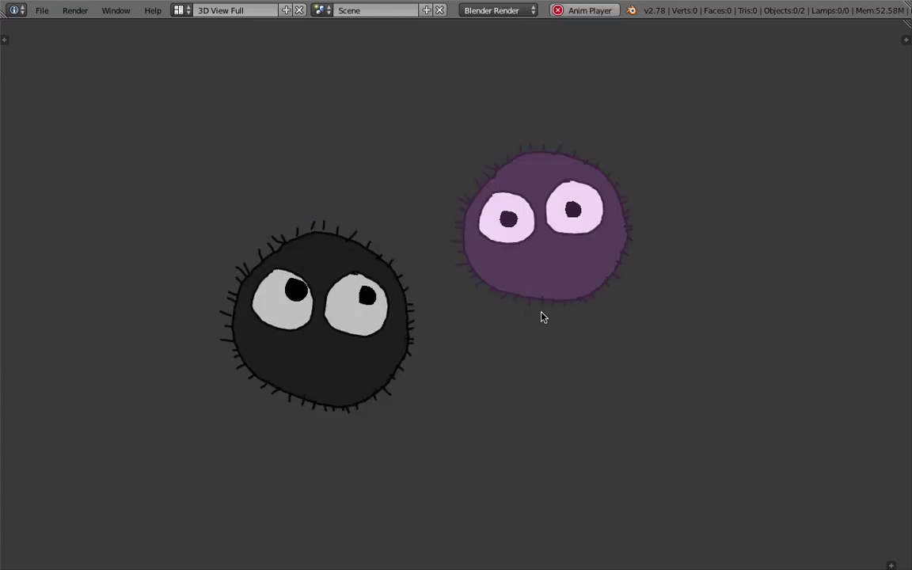